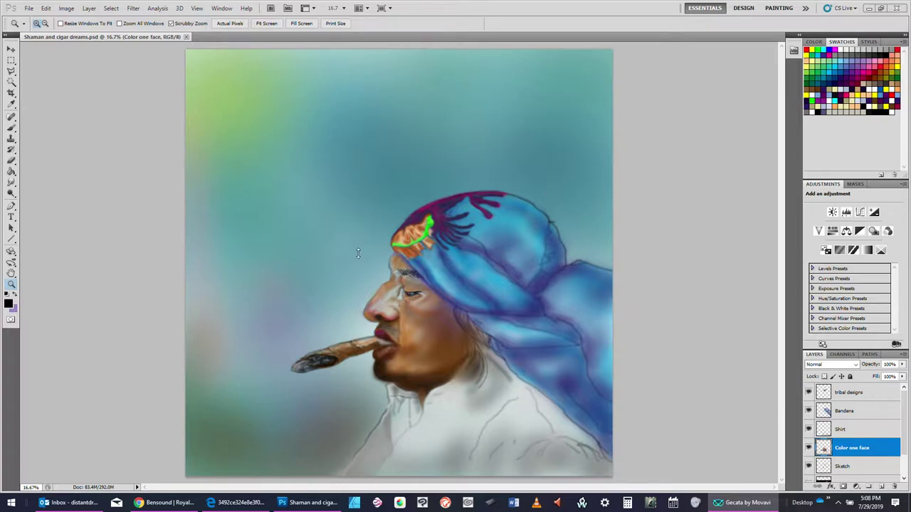
# - Switch to the browser to view the reference photo of the carved stone statue, and move its window off the painting
pyautogui.click(402, 249)
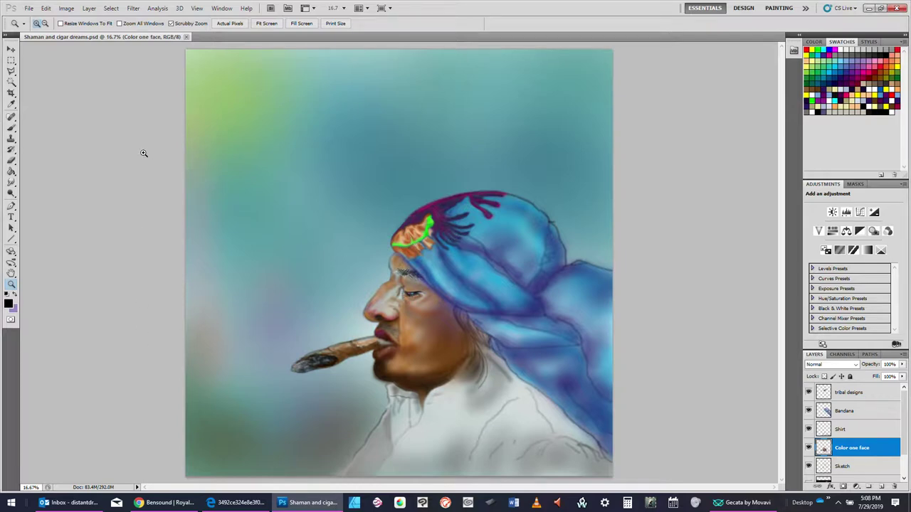
pyautogui.click(12, 50)
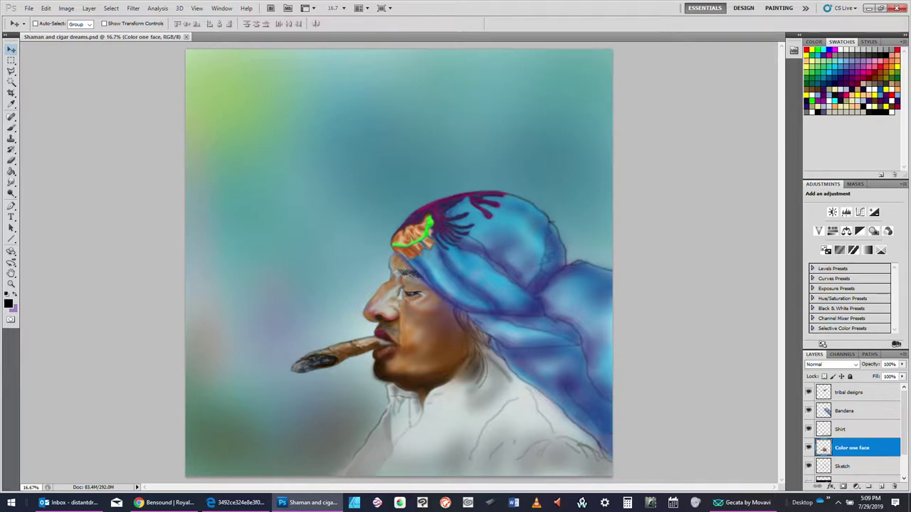
pyautogui.hotkey('alt', 'Tab')
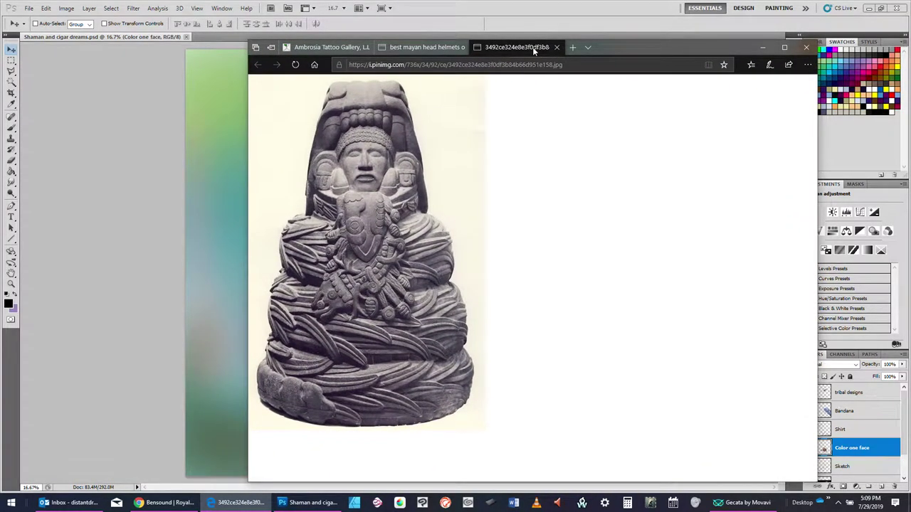
pyautogui.moveTo(534, 51)
pyautogui.mouseDown()
pyautogui.moveTo(544, 42)
pyautogui.moveTo(0, 45)
pyautogui.mouseUp()
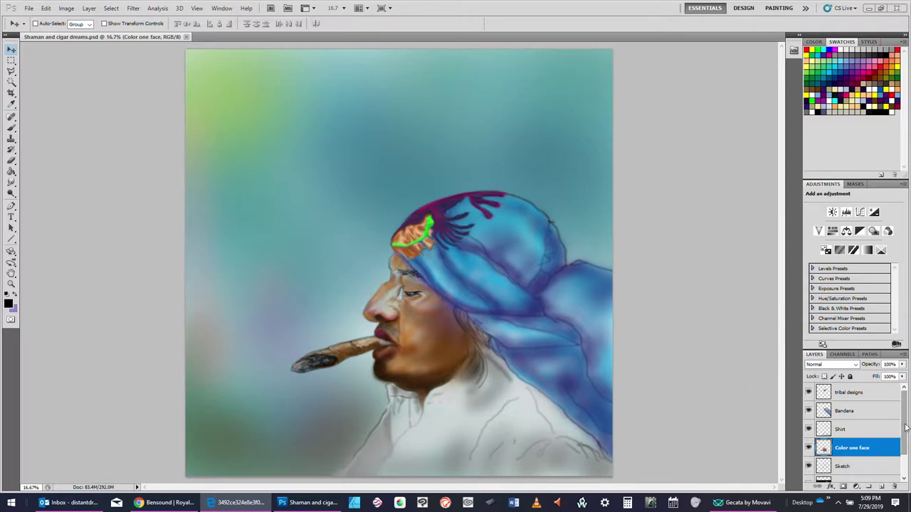
# - Hide all the layers of the painting, from Background up to tribal designs
pyautogui.scroll(-2, 903, 441)
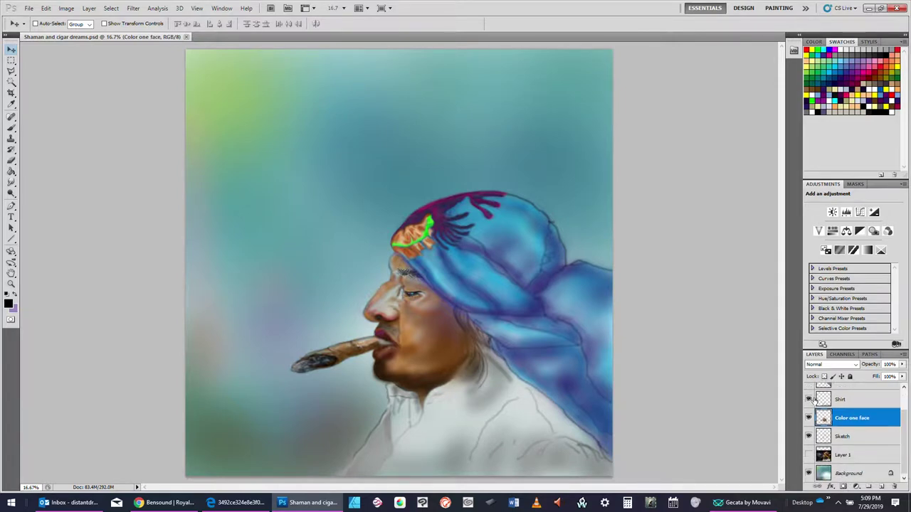
pyautogui.click(809, 472)
pyautogui.moveTo(811, 462); pyautogui.dragTo(807, 393)
pyautogui.scroll(2, 858, 413)
pyautogui.scroll(-2, 904, 430)
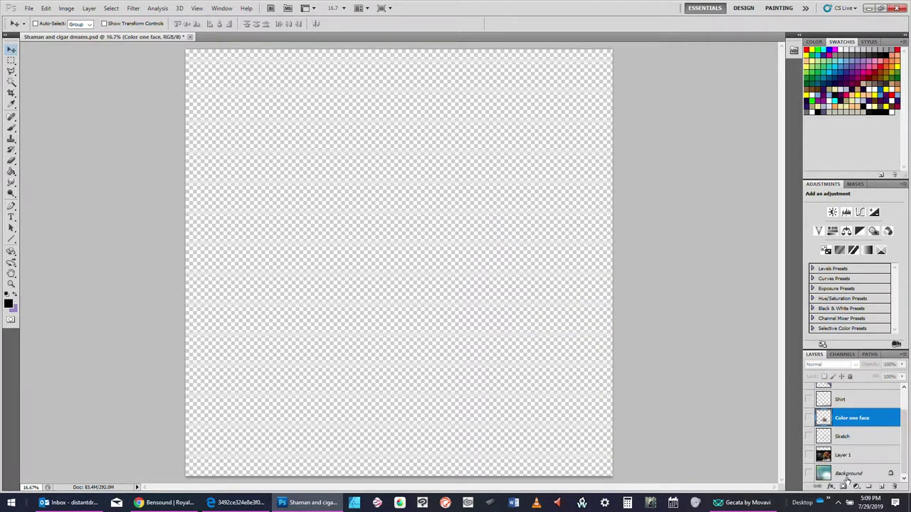
# - Compare the Sketch layer with the reference photo on Layer 1 over the Background, leaving only Sketch and Background shown
pyautogui.click(808, 454)
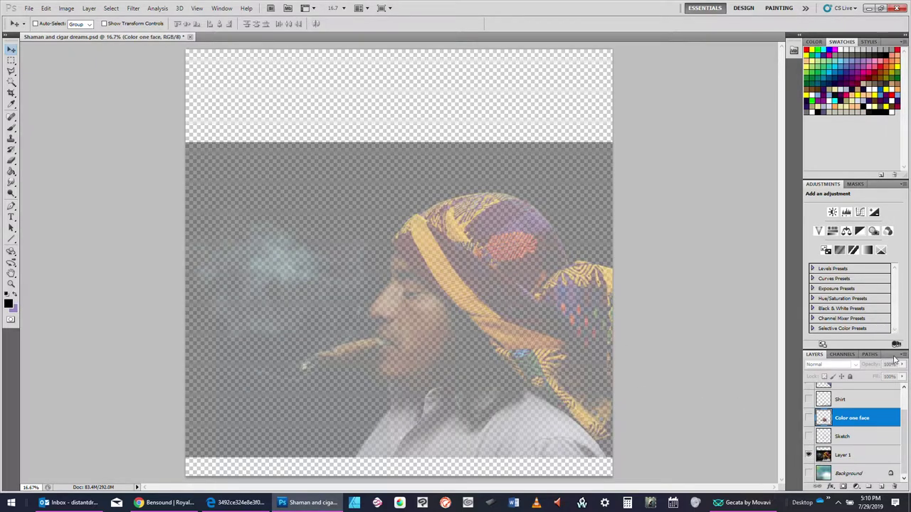
pyautogui.click(808, 473)
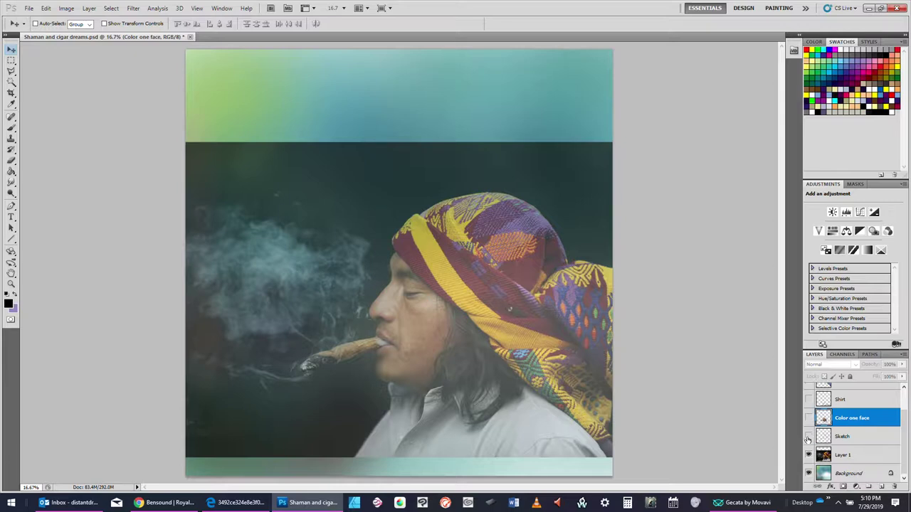
pyautogui.click(809, 436)
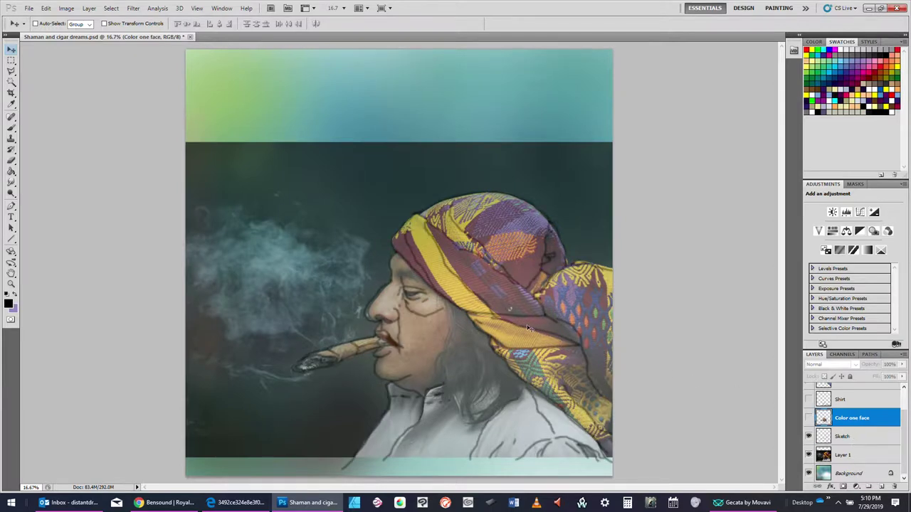
pyautogui.click(809, 454)
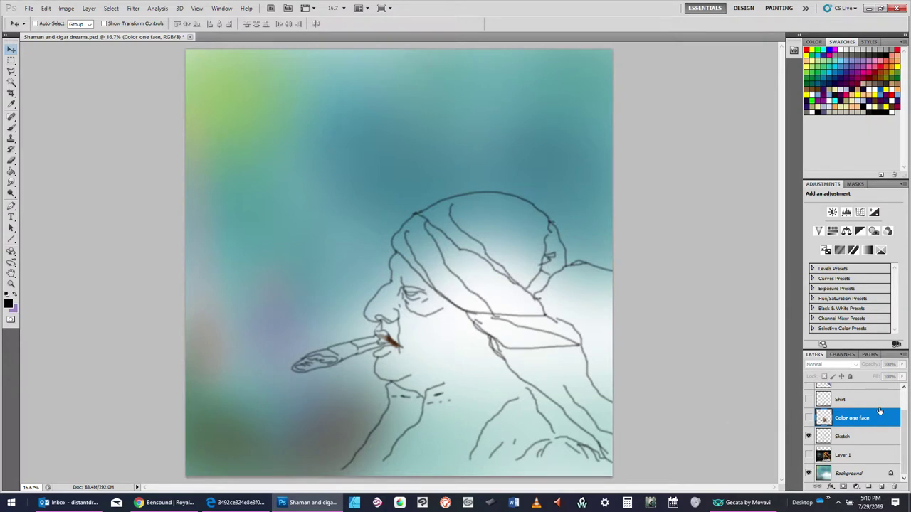
# - Show the Color one face, Shirt, Bandana and tribal designs layers again, one after another from the face upward
pyautogui.scroll(2, 905, 425)
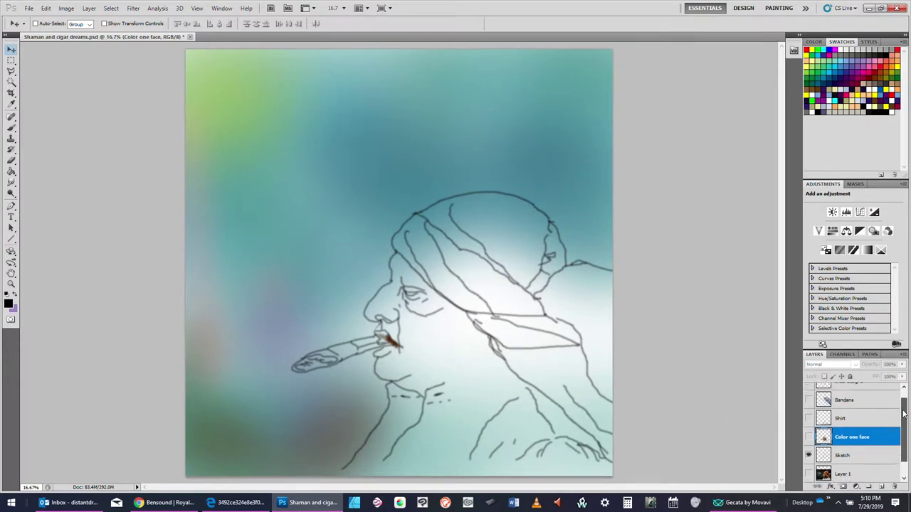
pyautogui.click(809, 441)
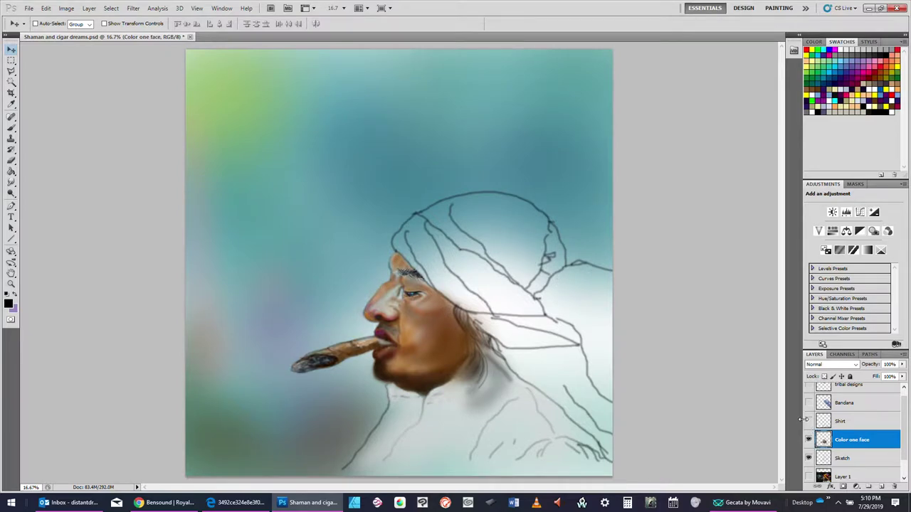
pyautogui.click(808, 422)
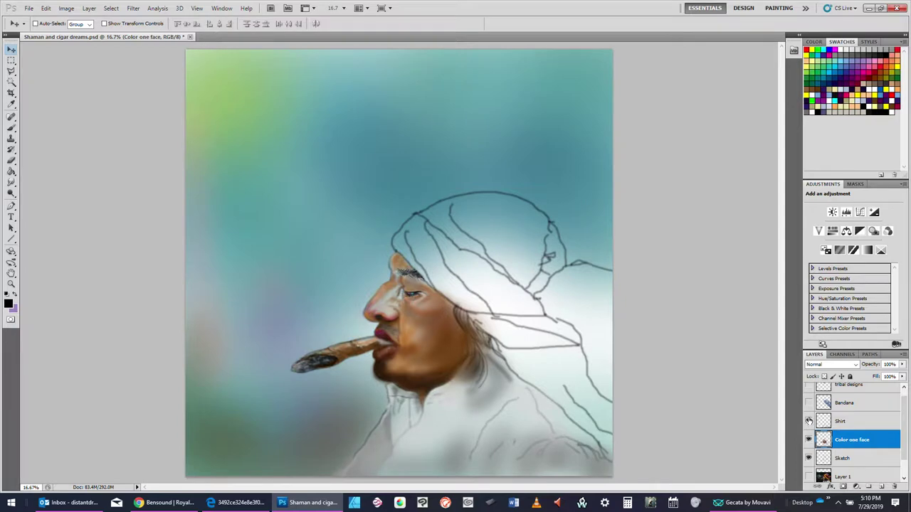
pyautogui.click(809, 403)
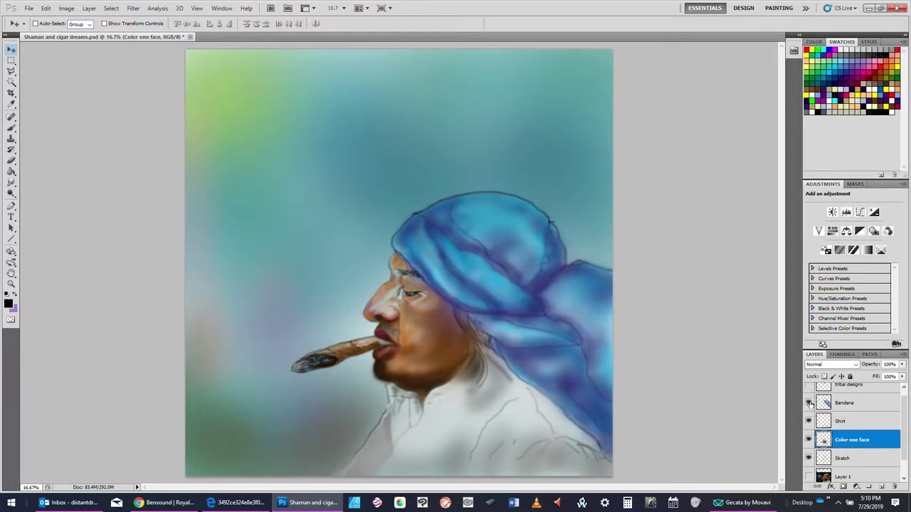
pyautogui.moveTo(906, 406); pyautogui.dragTo(907, 405)
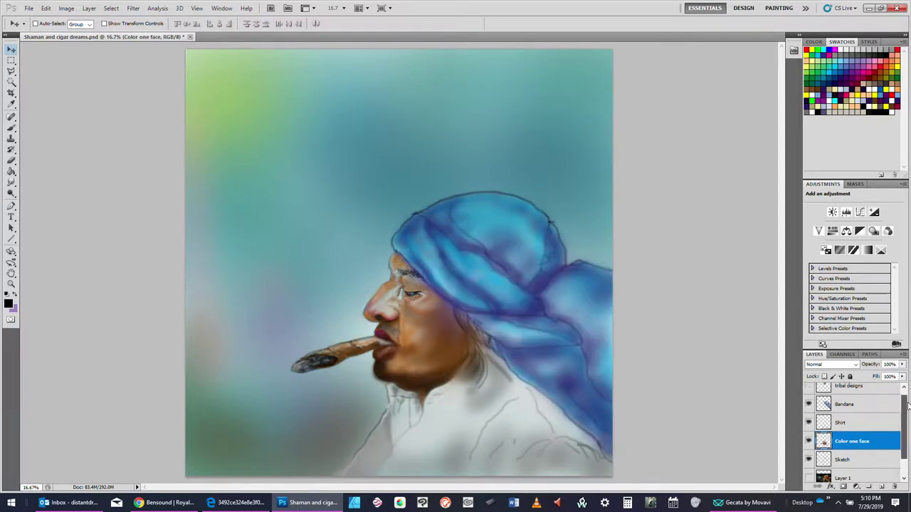
pyautogui.scroll(2, 906, 404)
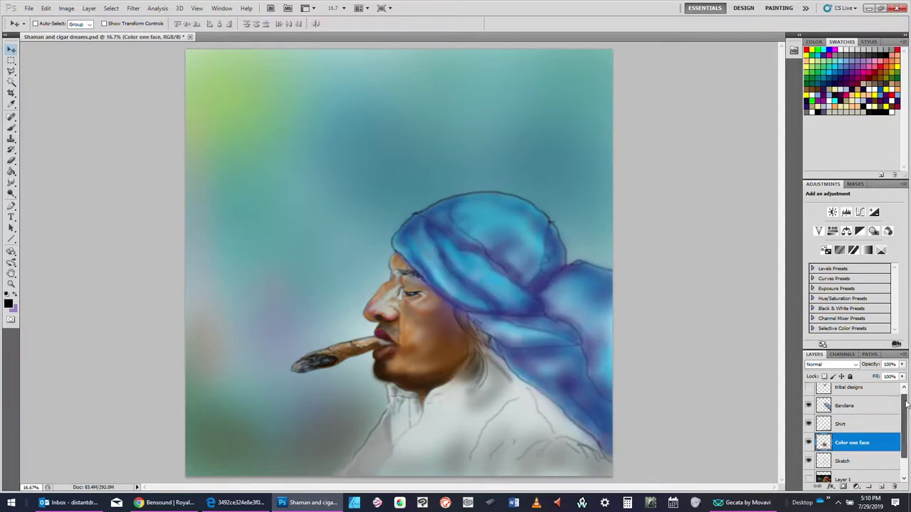
pyautogui.click(809, 392)
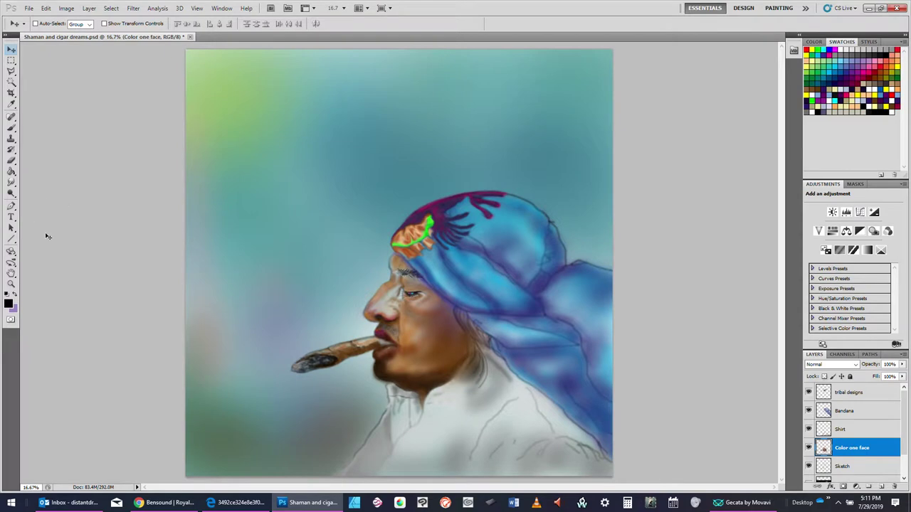
# - Select the tribal designs layer and examine the headscarf up close with the tribal designs and Bandana layers each turned off and on
pyautogui.click(12, 285)
pyautogui.moveTo(465, 317); pyautogui.dragTo(507, 304)
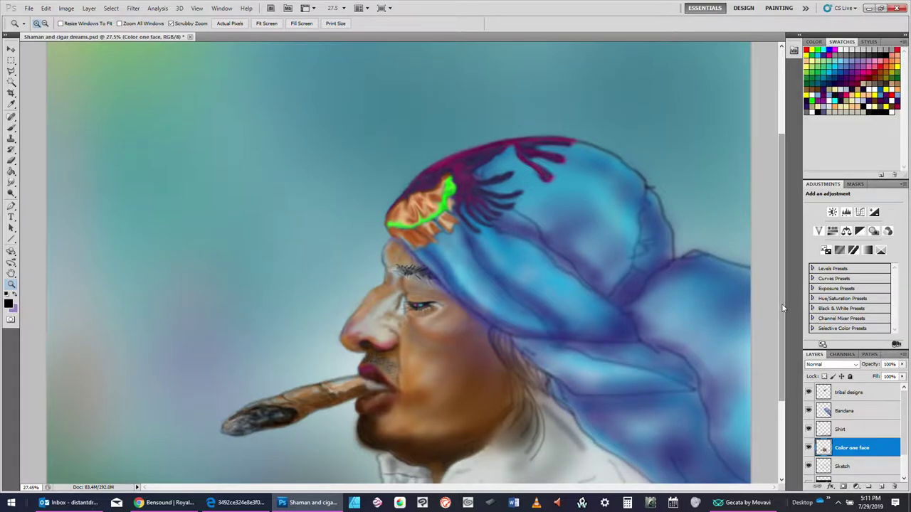
pyautogui.moveTo(782, 308); pyautogui.dragTo(770, 271)
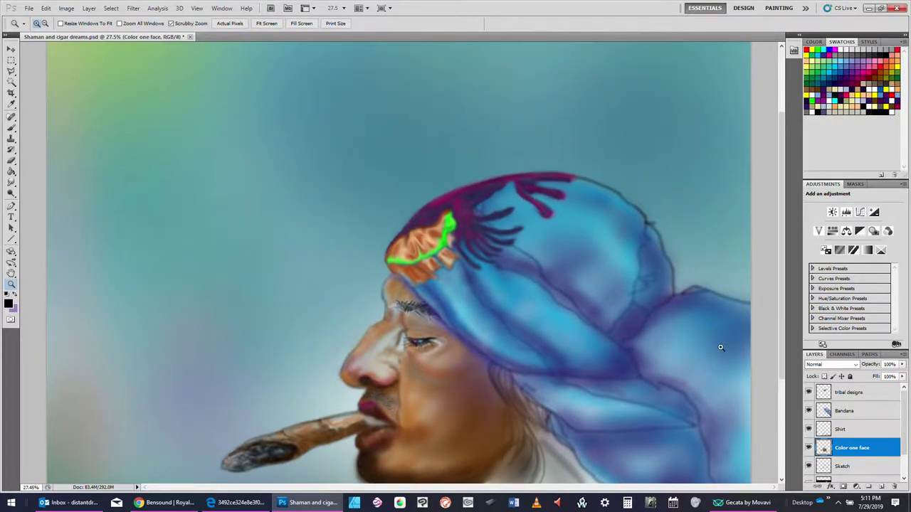
pyautogui.click(869, 393)
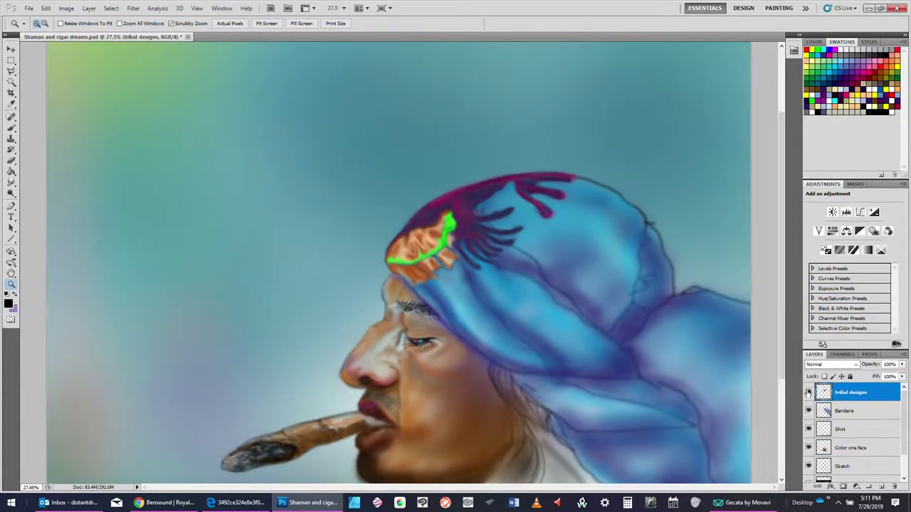
pyautogui.click(808, 393)
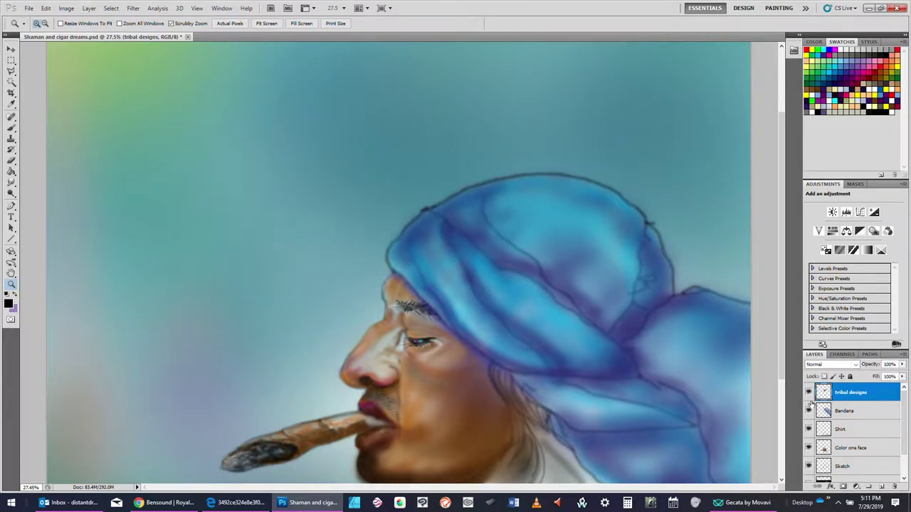
pyautogui.click(808, 392)
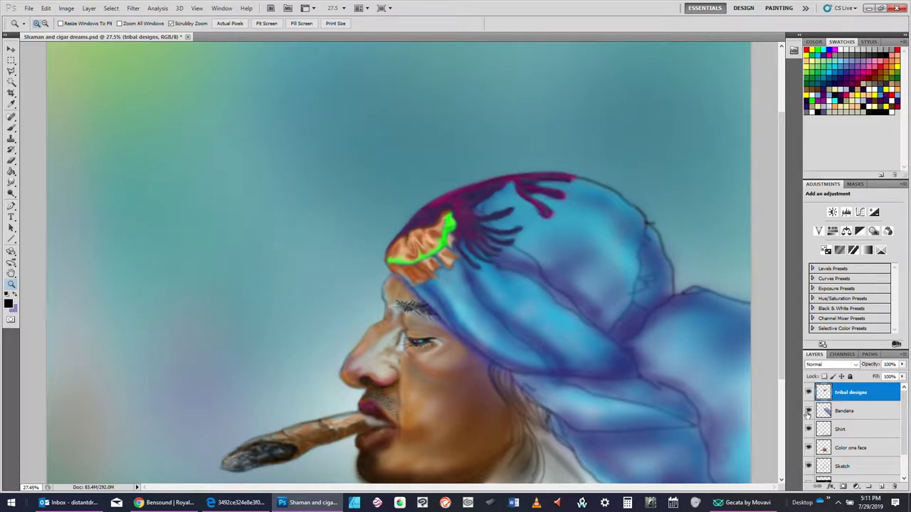
pyautogui.click(808, 411)
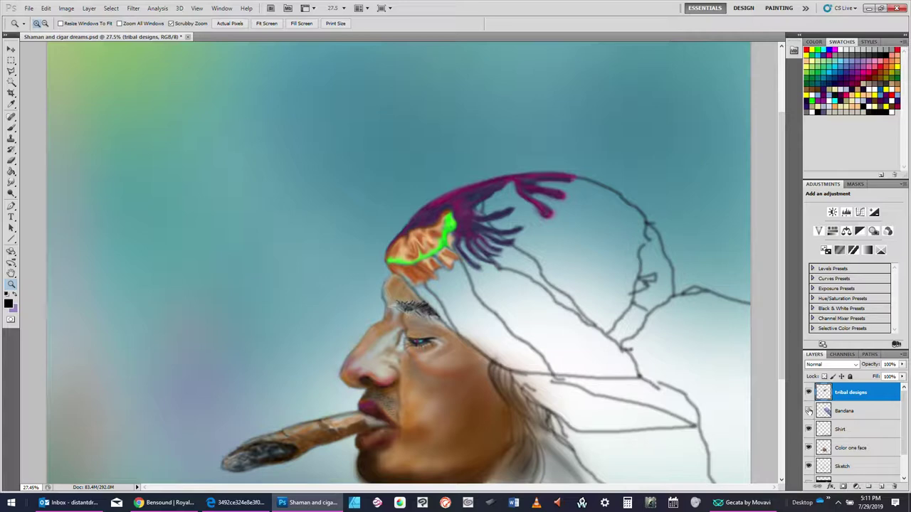
pyautogui.click(808, 411)
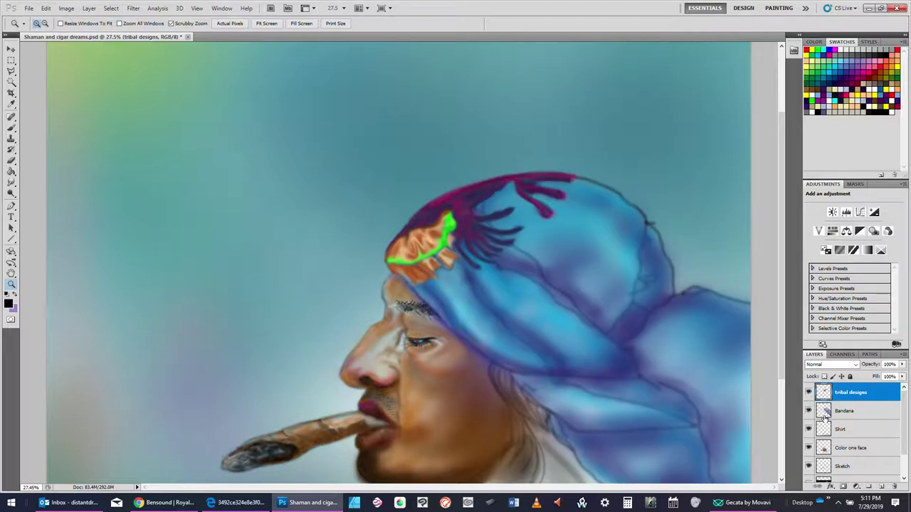
# - Add a new layer above the tribal designs layer and name it "Space helmet"
pyautogui.click(881, 488)
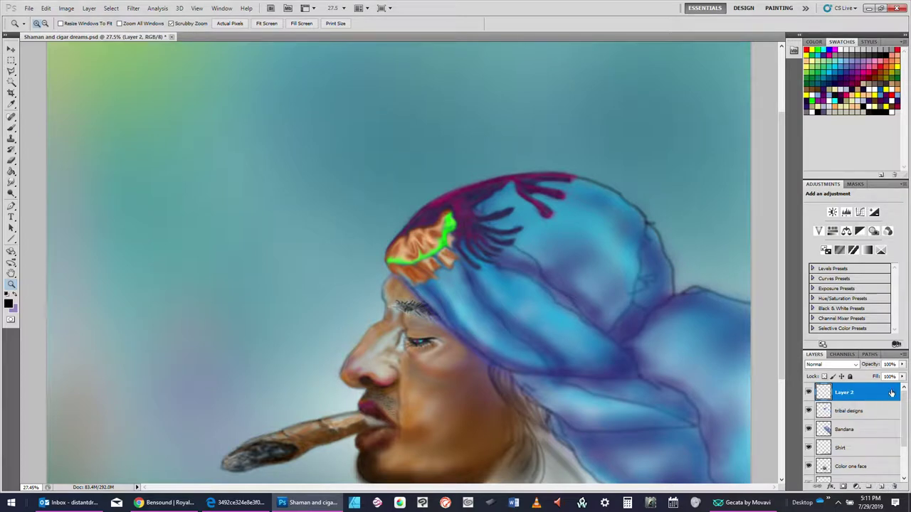
pyautogui.doubleClick(846, 393)
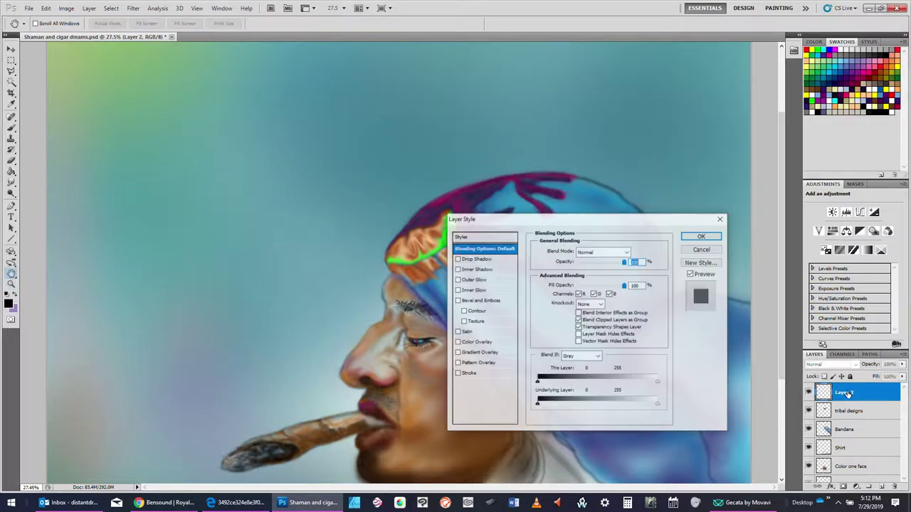
pyautogui.click(721, 218)
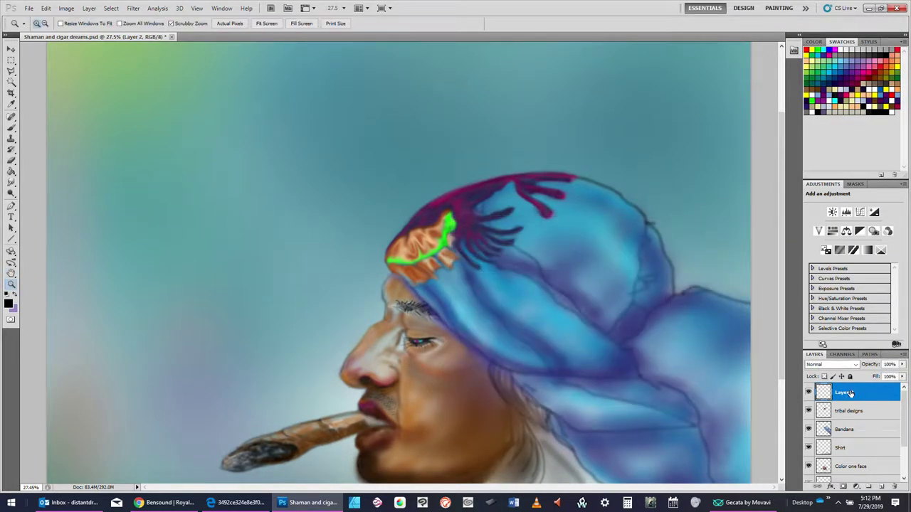
pyautogui.doubleClick(847, 393)
pyautogui.write('Space helmet')
# - Set the system speaker volume to 13
pyautogui.hotkey('alt', 'Tab')
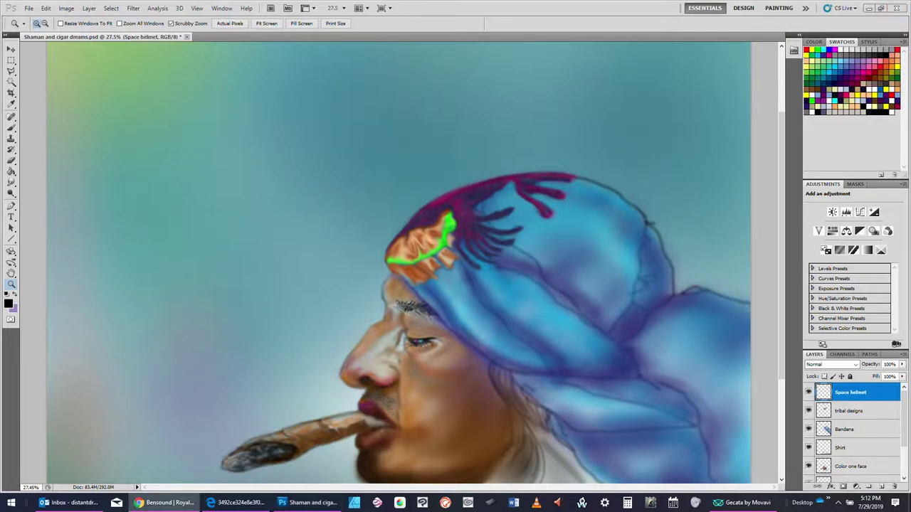
pyautogui.click(831, 503)
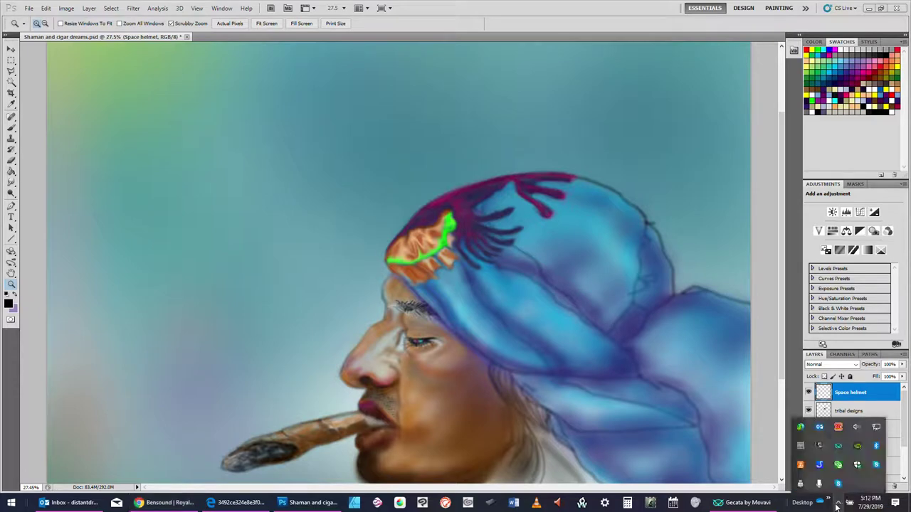
pyautogui.click(856, 429)
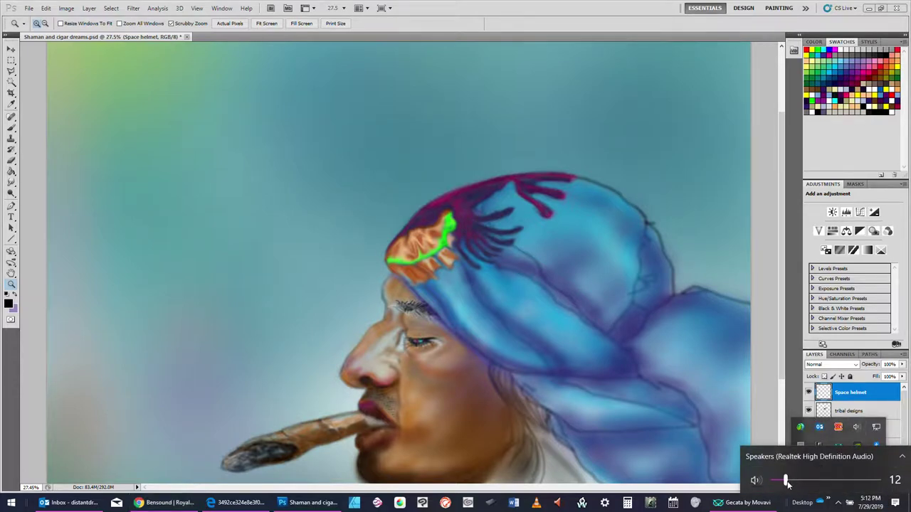
pyautogui.moveTo(786, 482); pyautogui.dragTo(787, 485)
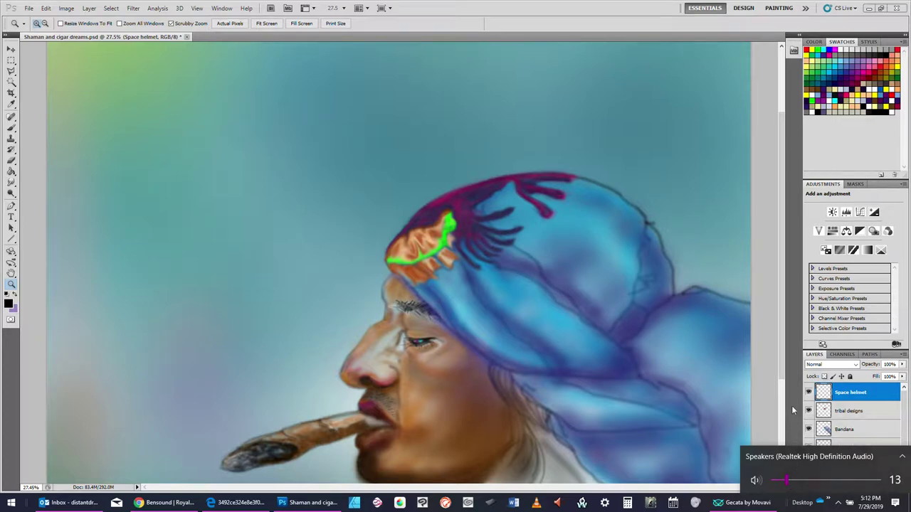
pyautogui.click(792, 409)
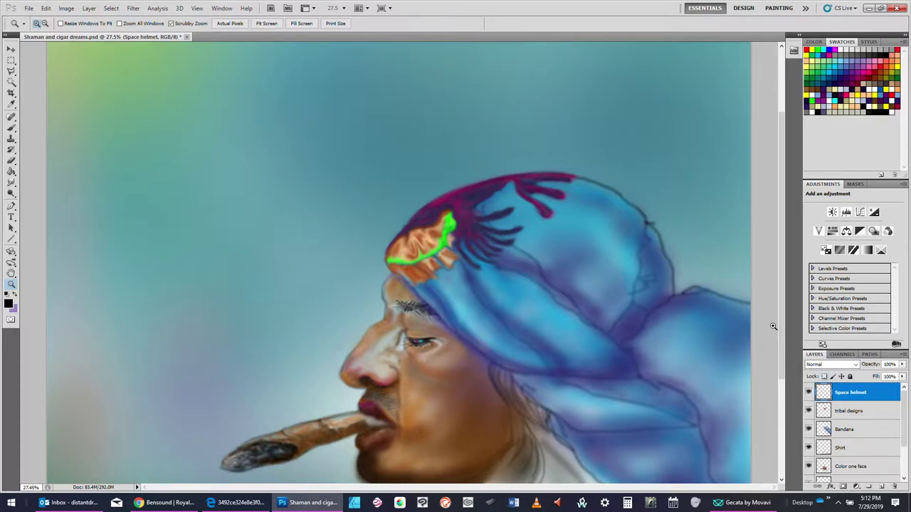
# - Lower the system speaker volume to 11
pyautogui.scroll(-3, 781, 324)
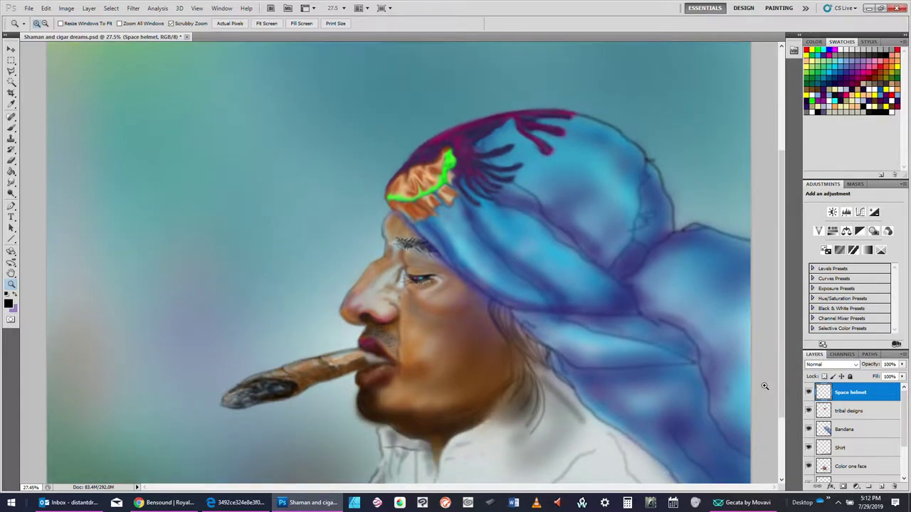
pyautogui.click(837, 502)
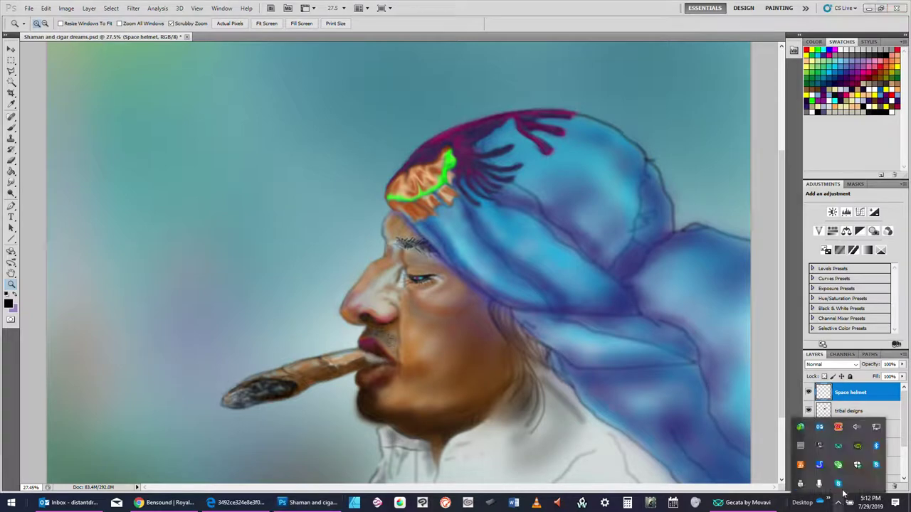
pyautogui.click(857, 427)
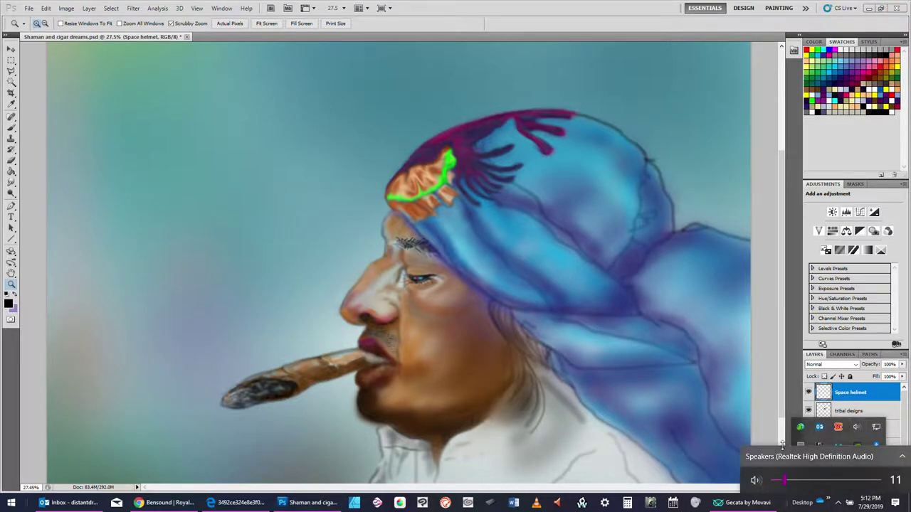
pyautogui.click(790, 394)
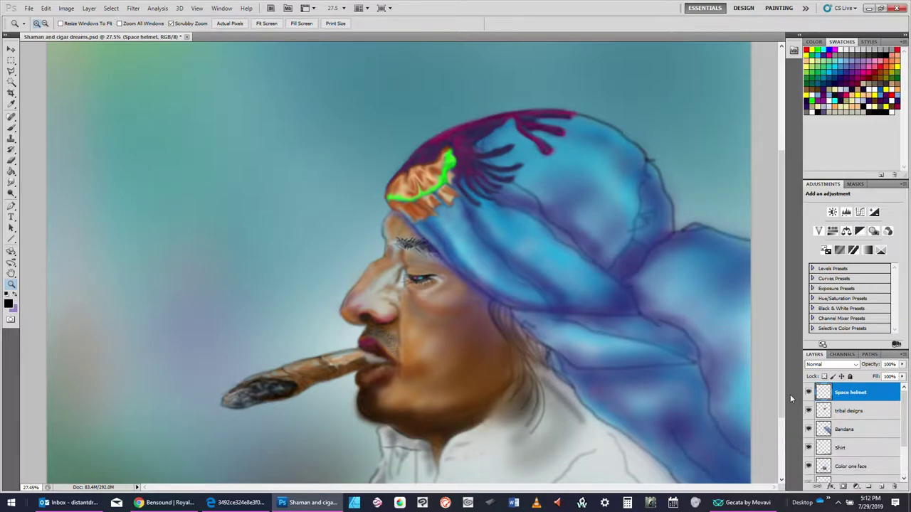
# - Bring the area above the headscarf into view and lower the system speaker volume to 7
pyautogui.moveTo(783, 395)
pyautogui.mouseDown()
pyautogui.moveTo(789, 275)
pyautogui.moveTo(778, 335)
pyautogui.moveTo(783, 321)
pyautogui.mouseUp()
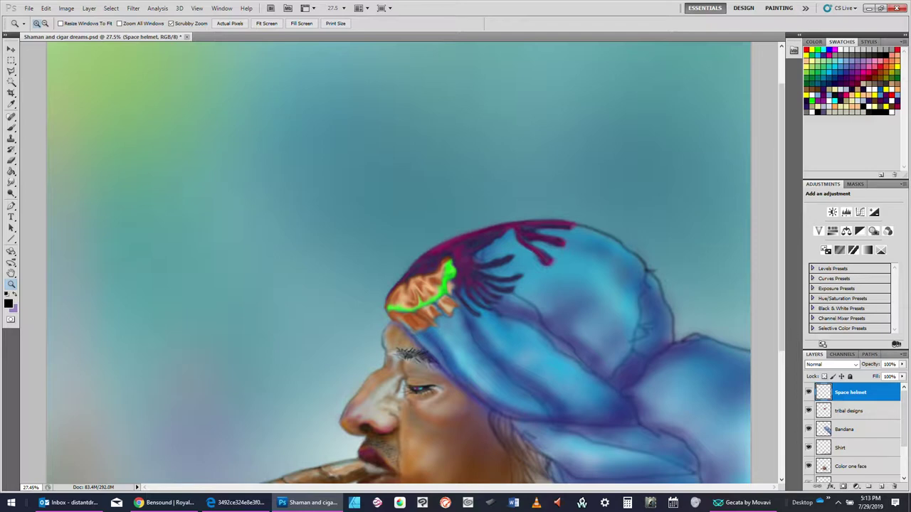
pyautogui.click(840, 502)
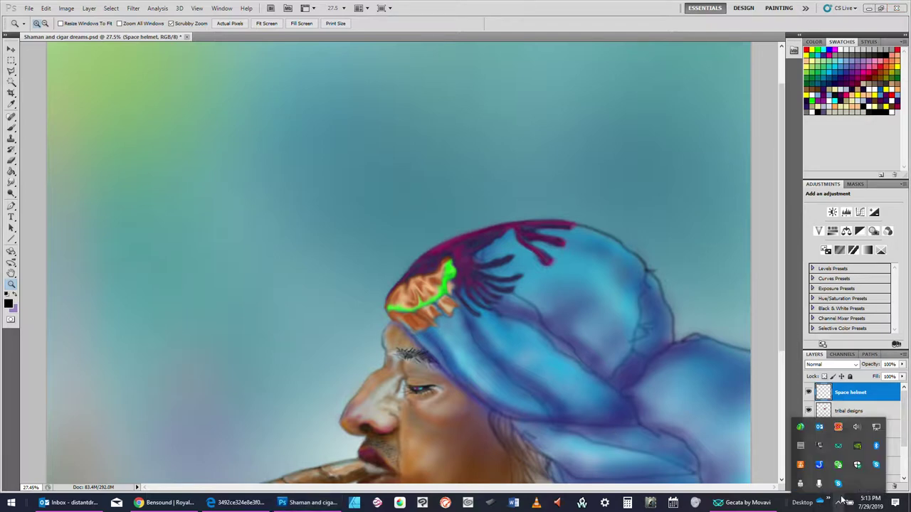
pyautogui.click(856, 426)
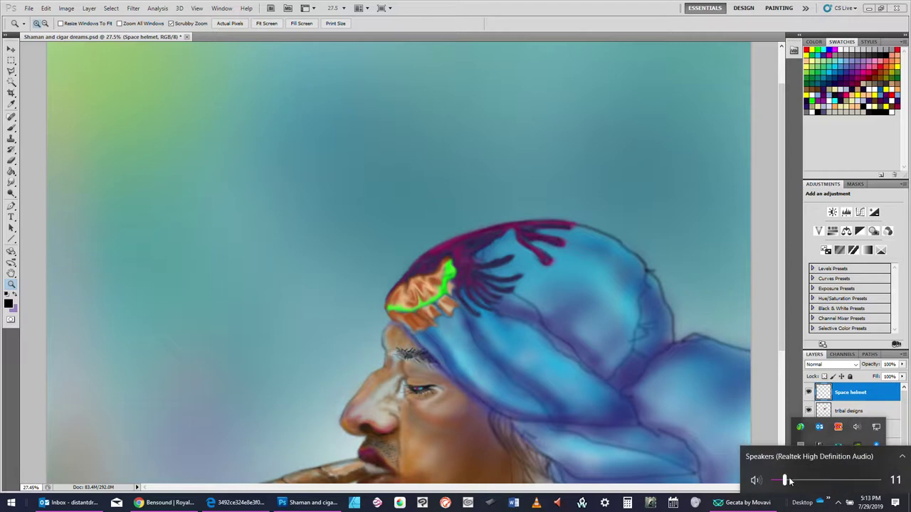
pyautogui.moveTo(786, 483); pyautogui.dragTo(779, 482)
pyautogui.click(791, 392)
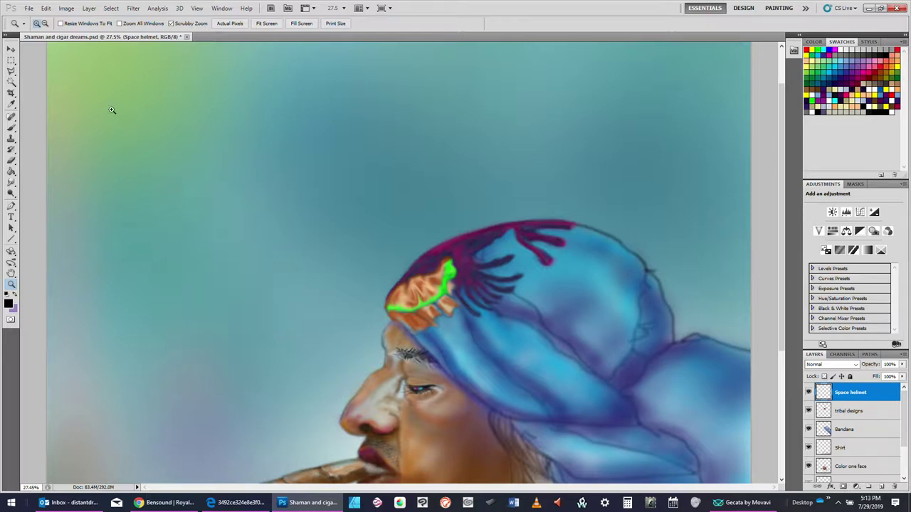
# - Activate the Brush tool, enlarge the brush to size 40 and make salmon the painting color
pyautogui.click(12, 128)
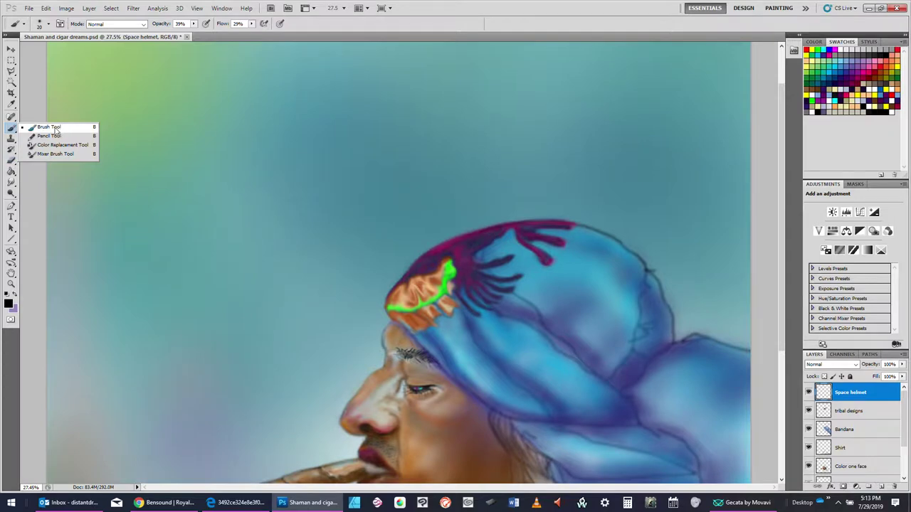
pyautogui.click(62, 127)
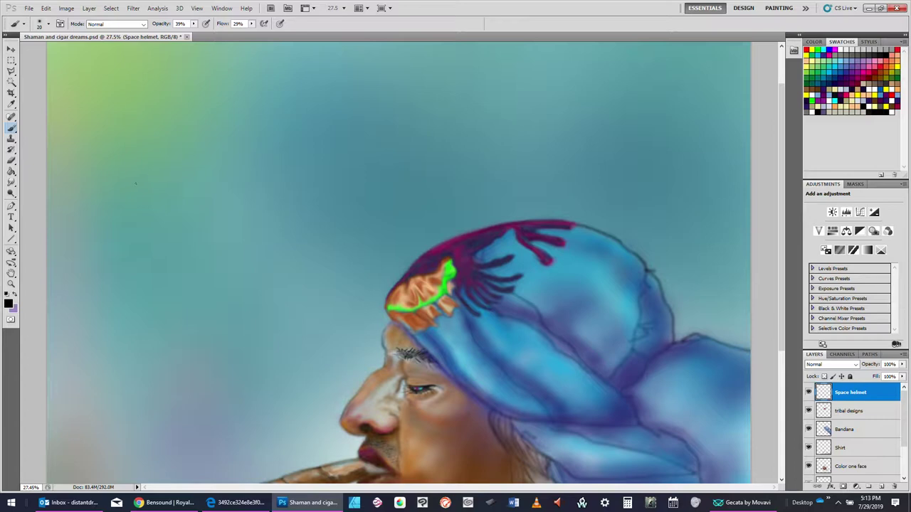
pyautogui.press(']')
pyautogui.click(891, 52)
# - Undo the salmon trial strokes in the background in front of the headscarf
pyautogui.click(46, 9)
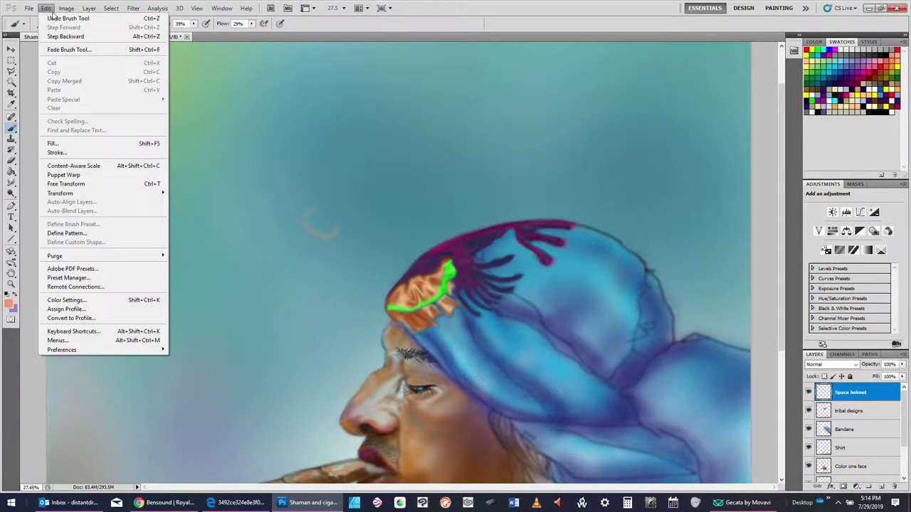
pyautogui.click(64, 36)
pyautogui.click(45, 8)
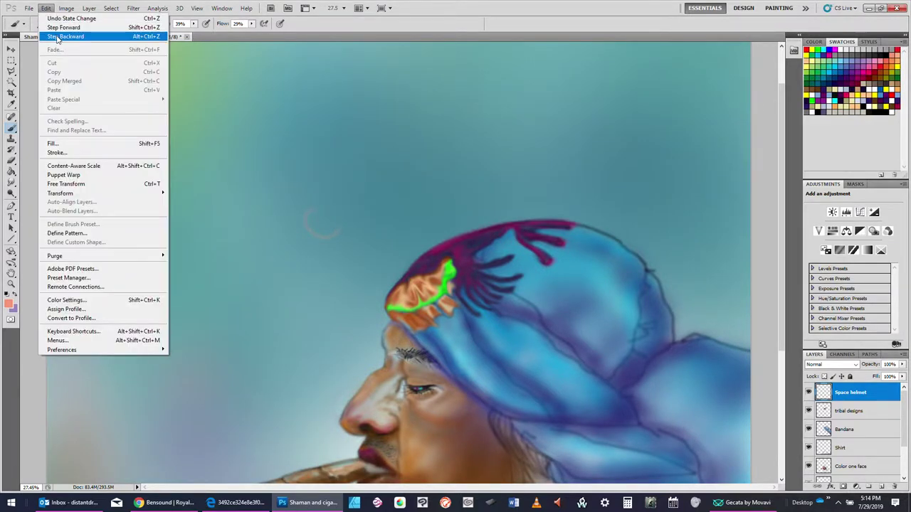
pyautogui.click(57, 36)
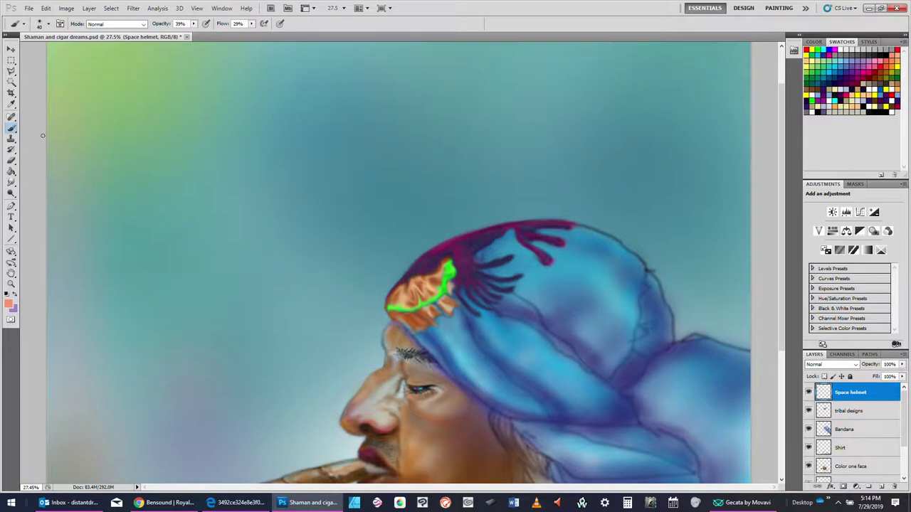
# - Set black as the foreground color and gray as the background color from the swatches
pyautogui.click(887, 54)
pyautogui.click(15, 295)
pyautogui.click(840, 55)
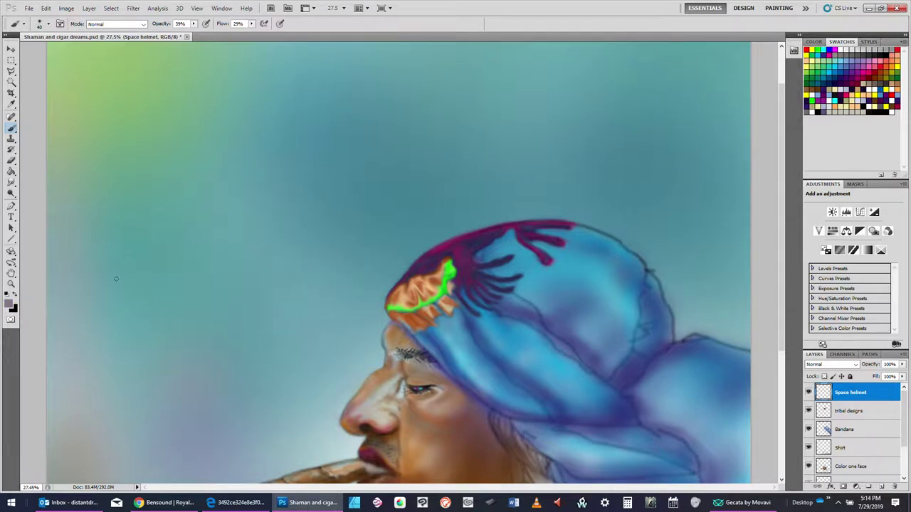
pyautogui.click(15, 295)
# - Sketch the helmet's narrow front arm with its upper and lower edges, extending the lower line back across the headscarf
pyautogui.moveTo(324, 208)
pyautogui.mouseDown()
pyautogui.moveTo(351, 221)
pyautogui.moveTo(336, 196)
pyautogui.moveTo(349, 190)
pyautogui.moveTo(400, 203)
pyautogui.moveTo(445, 191)
pyautogui.mouseUp()
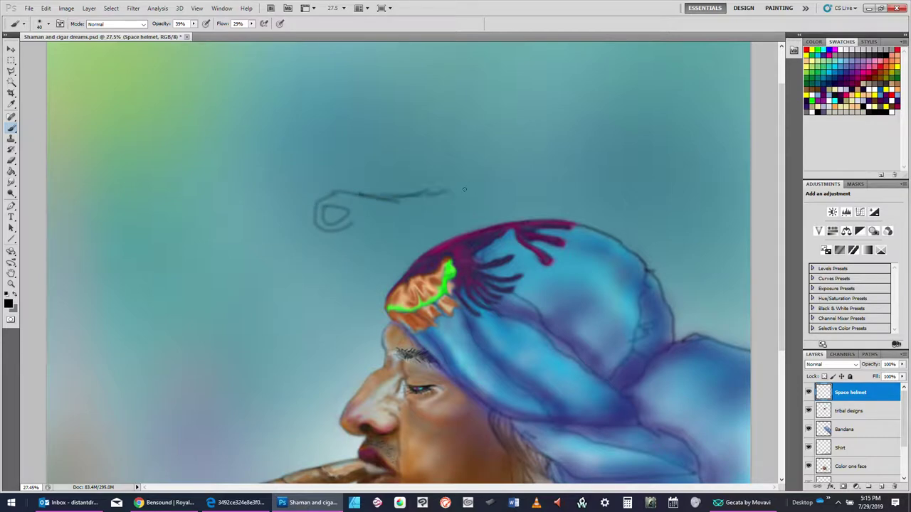
pyautogui.moveTo(375, 197)
pyautogui.mouseDown()
pyautogui.moveTo(411, 192)
pyautogui.moveTo(316, 200)
pyautogui.moveTo(460, 179)
pyautogui.mouseUp()
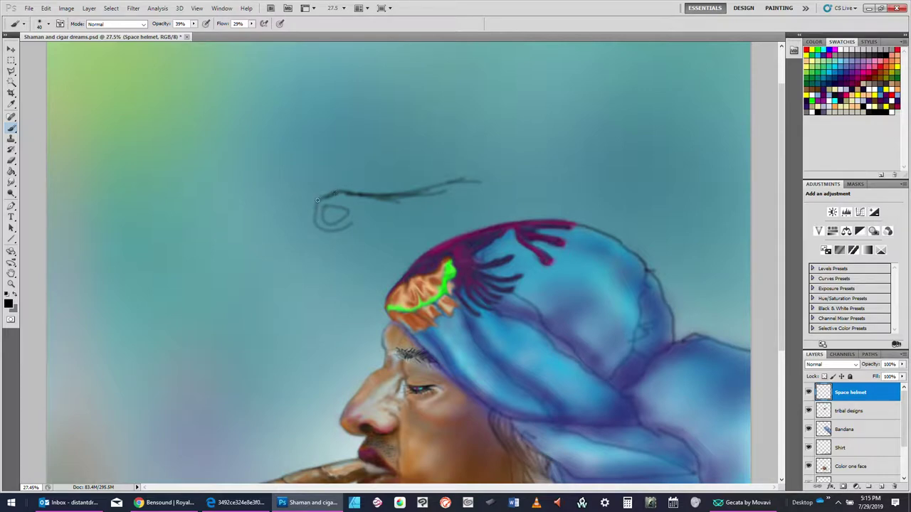
pyautogui.moveTo(318, 200)
pyautogui.mouseDown()
pyautogui.moveTo(316, 225)
pyautogui.moveTo(430, 232)
pyautogui.mouseUp()
pyautogui.moveTo(353, 226)
pyautogui.mouseDown()
pyautogui.moveTo(497, 227)
pyautogui.moveTo(595, 282)
pyautogui.mouseUp()
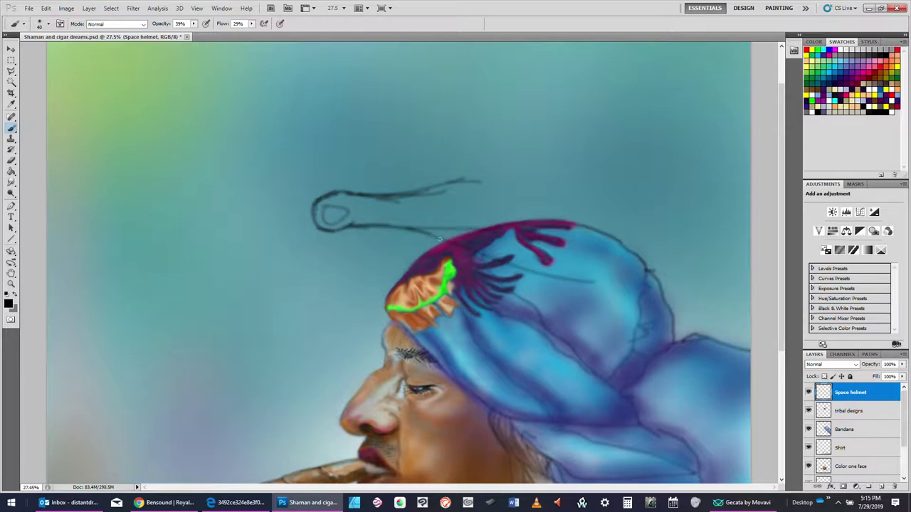
pyautogui.moveTo(492, 265); pyautogui.dragTo(644, 269)
pyautogui.moveTo(438, 236)
pyautogui.mouseDown()
pyautogui.moveTo(377, 230)
pyautogui.moveTo(330, 247)
pyautogui.moveTo(315, 232)
pyautogui.mouseUp()
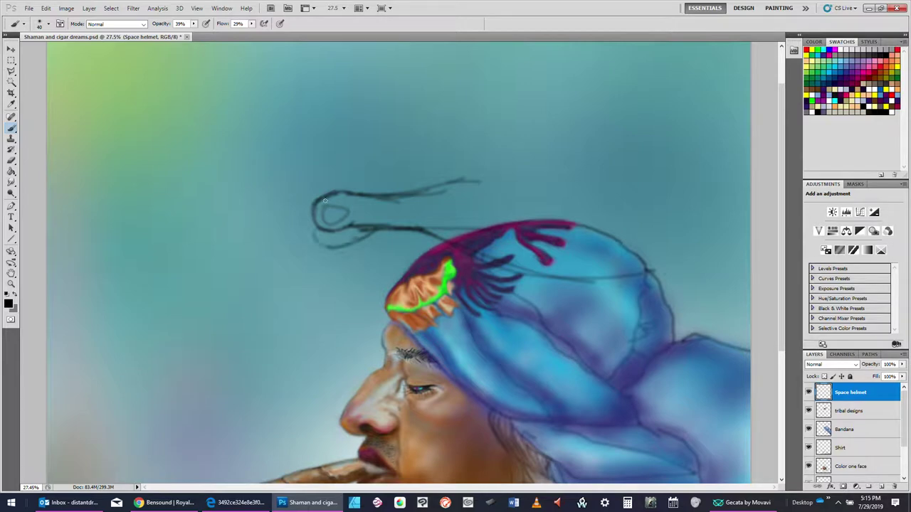
# - Sketch concentric rings around the round tip of the helmet's front arm and darken its center
pyautogui.moveTo(323, 195)
pyautogui.mouseDown()
pyautogui.moveTo(340, 243)
pyautogui.moveTo(333, 235)
pyautogui.moveTo(334, 246)
pyautogui.moveTo(319, 202)
pyautogui.moveTo(335, 191)
pyautogui.moveTo(319, 235)
pyautogui.moveTo(334, 237)
pyautogui.moveTo(333, 247)
pyautogui.moveTo(298, 228)
pyautogui.moveTo(306, 233)
pyautogui.moveTo(308, 202)
pyautogui.moveTo(306, 211)
pyautogui.moveTo(339, 189)
pyautogui.moveTo(313, 192)
pyautogui.moveTo(316, 200)
pyautogui.moveTo(326, 189)
pyautogui.moveTo(313, 226)
pyautogui.moveTo(317, 193)
pyautogui.moveTo(303, 229)
pyautogui.moveTo(300, 204)
pyautogui.moveTo(322, 231)
pyautogui.moveTo(301, 223)
pyautogui.moveTo(297, 231)
pyautogui.moveTo(344, 249)
pyautogui.mouseUp()
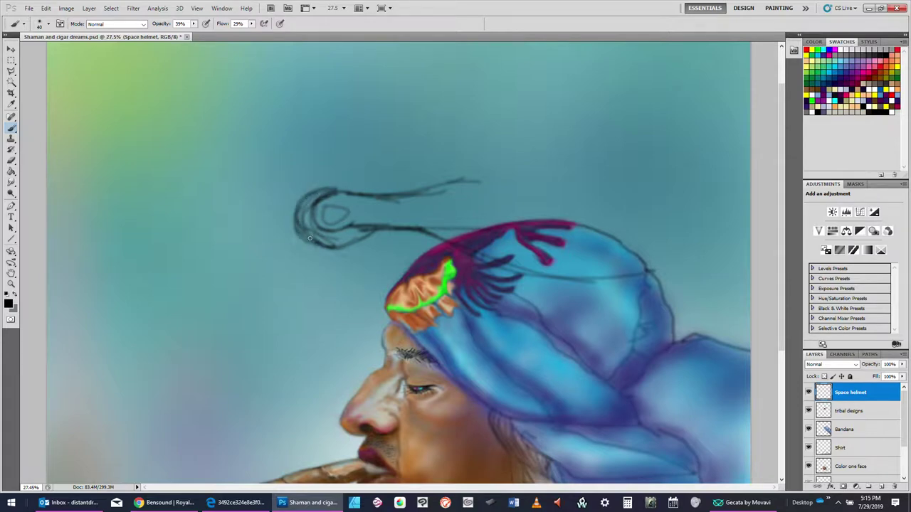
pyautogui.moveTo(299, 232)
pyautogui.mouseDown()
pyautogui.moveTo(319, 249)
pyautogui.moveTo(363, 248)
pyautogui.moveTo(354, 247)
pyautogui.mouseUp()
pyautogui.moveTo(337, 192)
pyautogui.mouseDown()
pyautogui.moveTo(359, 207)
pyautogui.moveTo(330, 214)
pyautogui.moveTo(334, 204)
pyautogui.moveTo(345, 219)
pyautogui.moveTo(321, 212)
pyautogui.moveTo(349, 210)
pyautogui.moveTo(324, 220)
pyautogui.moveTo(341, 206)
pyautogui.moveTo(348, 217)
pyautogui.moveTo(325, 209)
pyautogui.moveTo(371, 213)
pyautogui.moveTo(338, 222)
pyautogui.moveTo(394, 212)
pyautogui.moveTo(348, 220)
pyautogui.moveTo(374, 212)
pyautogui.moveTo(330, 204)
pyautogui.moveTo(392, 211)
pyautogui.moveTo(336, 225)
pyautogui.moveTo(336, 207)
pyautogui.moveTo(331, 219)
pyautogui.moveTo(323, 216)
pyautogui.moveTo(351, 205)
pyautogui.moveTo(327, 185)
pyautogui.moveTo(341, 192)
pyautogui.moveTo(315, 193)
pyautogui.moveTo(356, 188)
pyautogui.moveTo(315, 189)
pyautogui.moveTo(301, 205)
pyautogui.moveTo(308, 226)
pyautogui.mouseUp()
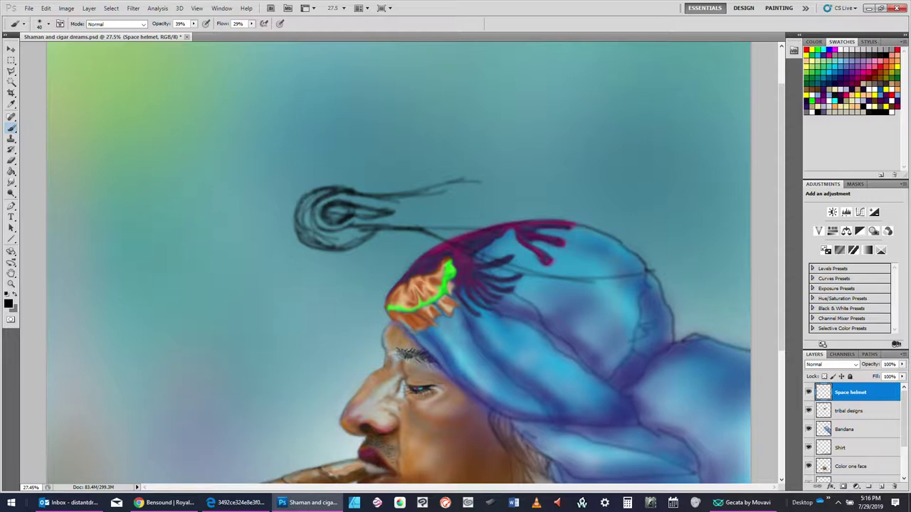
# - Check the system speaker volume
pyautogui.hotkey('alt', 'Tab')
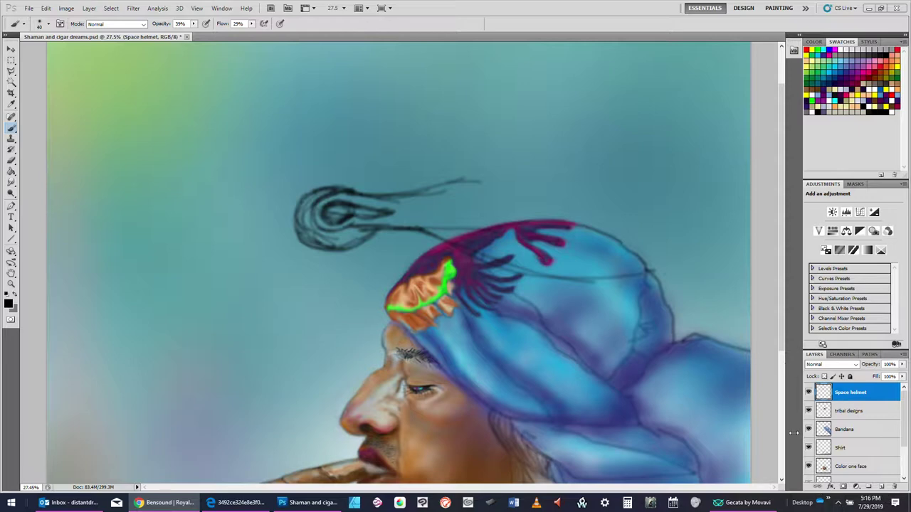
pyautogui.click(837, 502)
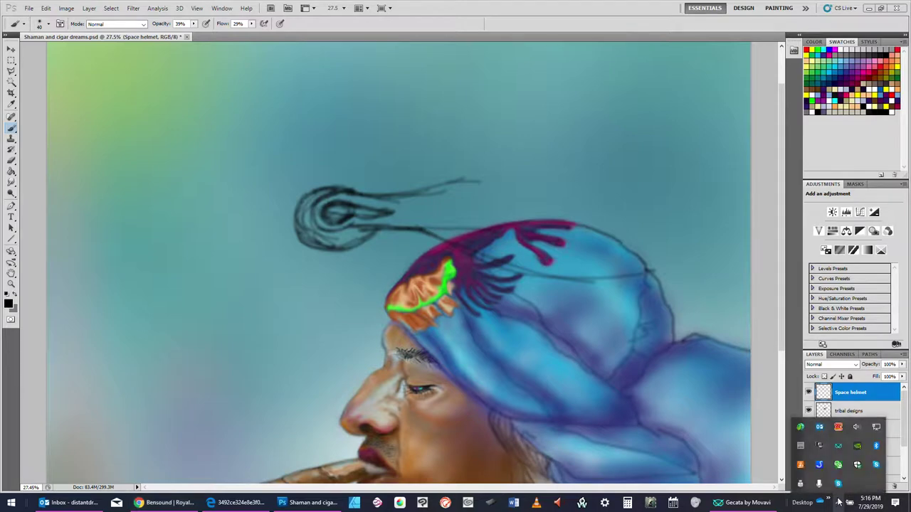
pyautogui.click(857, 427)
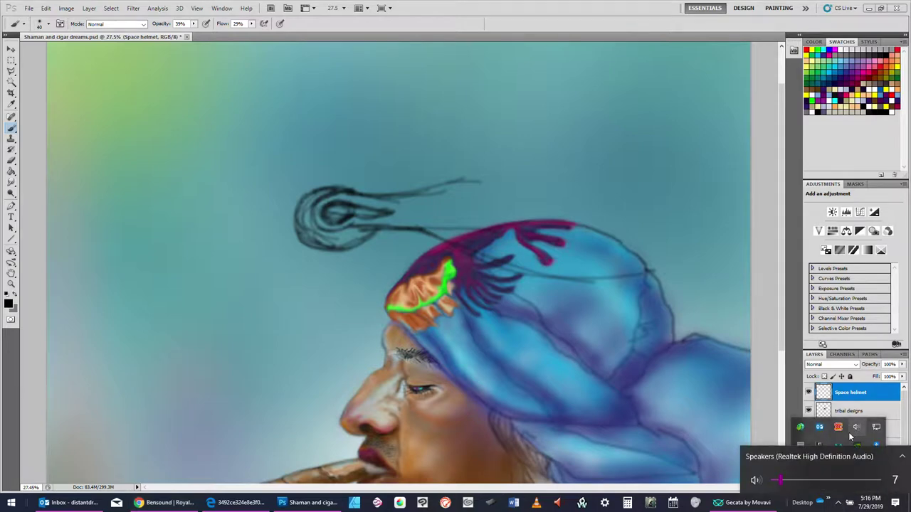
pyautogui.click(789, 403)
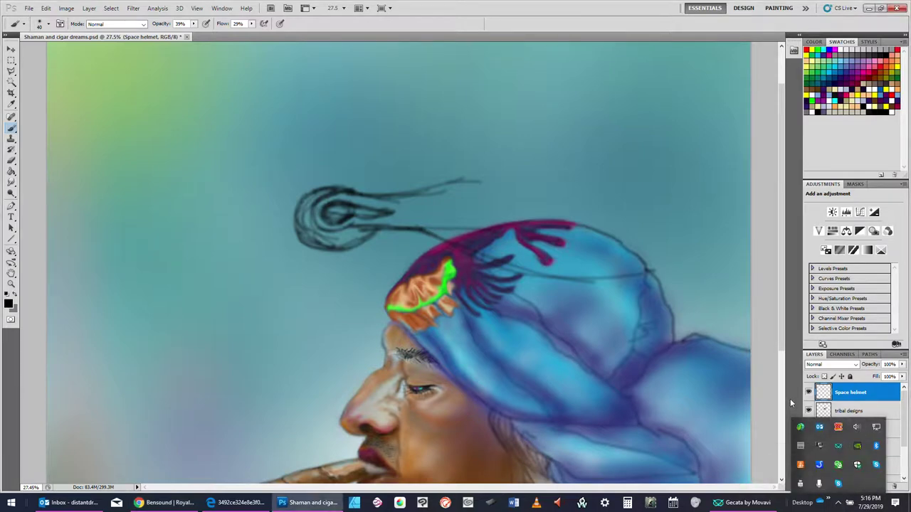
pyautogui.click(790, 398)
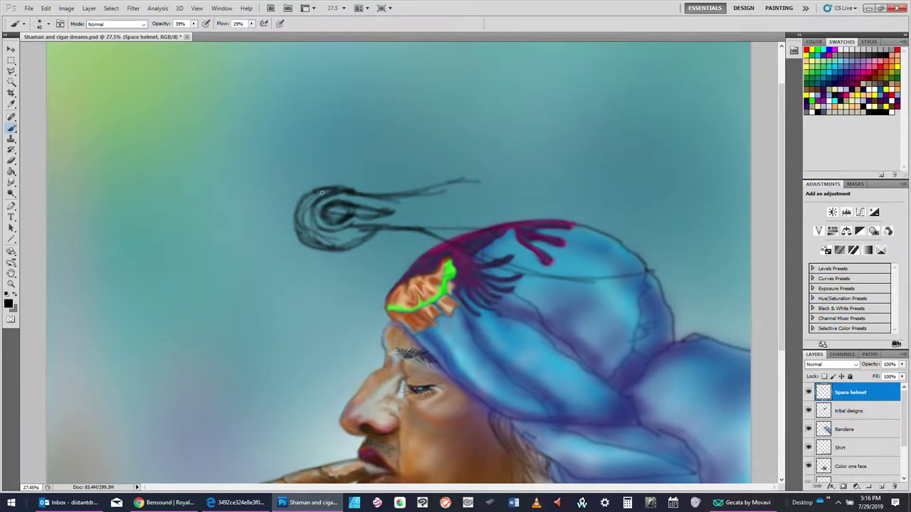
# - Thicken the outer curve of the round tip and strengthen the lower helmet line back over the headscarf
pyautogui.moveTo(343, 178)
pyautogui.mouseDown()
pyautogui.moveTo(310, 190)
pyautogui.moveTo(329, 181)
pyautogui.moveTo(302, 199)
pyautogui.moveTo(310, 192)
pyautogui.moveTo(299, 219)
pyautogui.moveTo(297, 205)
pyautogui.moveTo(301, 235)
pyautogui.moveTo(314, 235)
pyautogui.moveTo(296, 221)
pyautogui.moveTo(330, 247)
pyautogui.moveTo(296, 223)
pyautogui.moveTo(305, 238)
pyautogui.moveTo(295, 216)
pyautogui.moveTo(342, 258)
pyautogui.moveTo(299, 243)
pyautogui.moveTo(376, 248)
pyautogui.mouseUp()
pyautogui.moveTo(300, 235)
pyautogui.mouseDown()
pyautogui.moveTo(324, 249)
pyautogui.moveTo(293, 230)
pyautogui.moveTo(295, 214)
pyautogui.moveTo(293, 230)
pyautogui.moveTo(356, 249)
pyautogui.moveTo(303, 242)
pyautogui.moveTo(313, 249)
pyautogui.moveTo(382, 248)
pyautogui.moveTo(384, 240)
pyautogui.moveTo(362, 254)
pyautogui.moveTo(444, 219)
pyautogui.moveTo(369, 250)
pyautogui.moveTo(377, 250)
pyautogui.moveTo(438, 224)
pyautogui.moveTo(361, 248)
pyautogui.moveTo(409, 231)
pyautogui.moveTo(306, 244)
pyautogui.moveTo(324, 252)
pyautogui.moveTo(304, 242)
pyautogui.moveTo(345, 246)
pyautogui.moveTo(311, 242)
pyautogui.moveTo(314, 252)
pyautogui.moveTo(338, 251)
pyautogui.moveTo(305, 243)
pyautogui.moveTo(370, 252)
pyautogui.mouseUp()
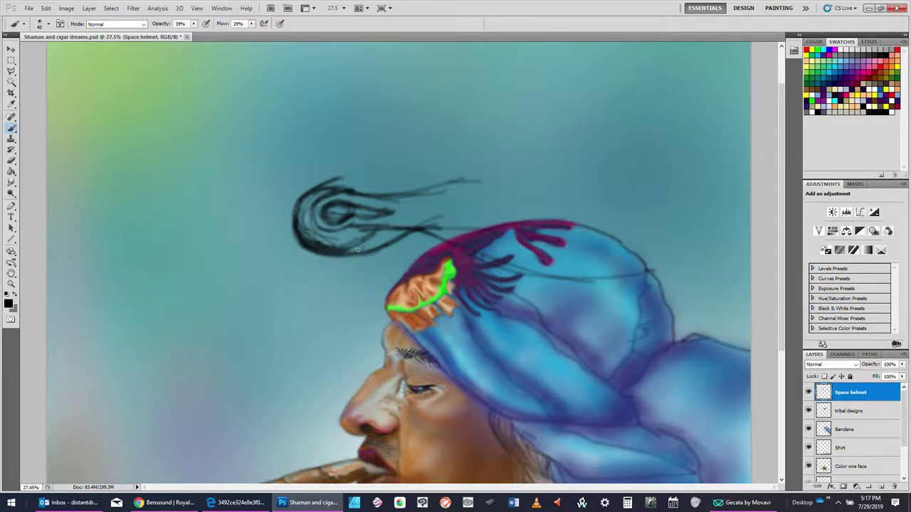
pyautogui.moveTo(303, 244)
pyautogui.mouseDown()
pyautogui.moveTo(368, 252)
pyautogui.moveTo(333, 254)
pyautogui.moveTo(393, 229)
pyautogui.moveTo(373, 249)
pyautogui.moveTo(432, 223)
pyautogui.moveTo(386, 245)
pyautogui.moveTo(472, 217)
pyautogui.mouseUp()
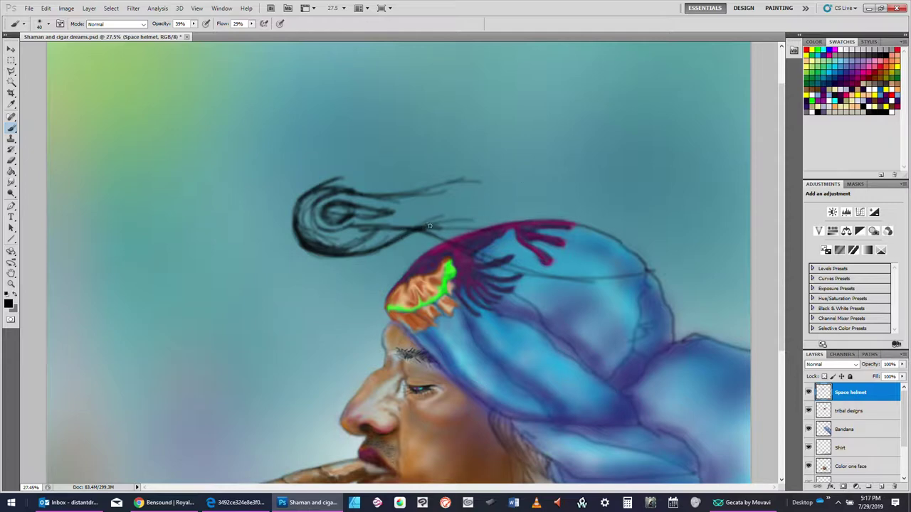
pyautogui.moveTo(429, 225)
pyautogui.mouseDown()
pyautogui.moveTo(506, 220)
pyautogui.moveTo(422, 230)
pyautogui.moveTo(483, 228)
pyautogui.moveTo(423, 229)
pyautogui.moveTo(540, 253)
pyautogui.moveTo(436, 226)
pyautogui.moveTo(518, 245)
pyautogui.moveTo(458, 228)
pyautogui.mouseUp()
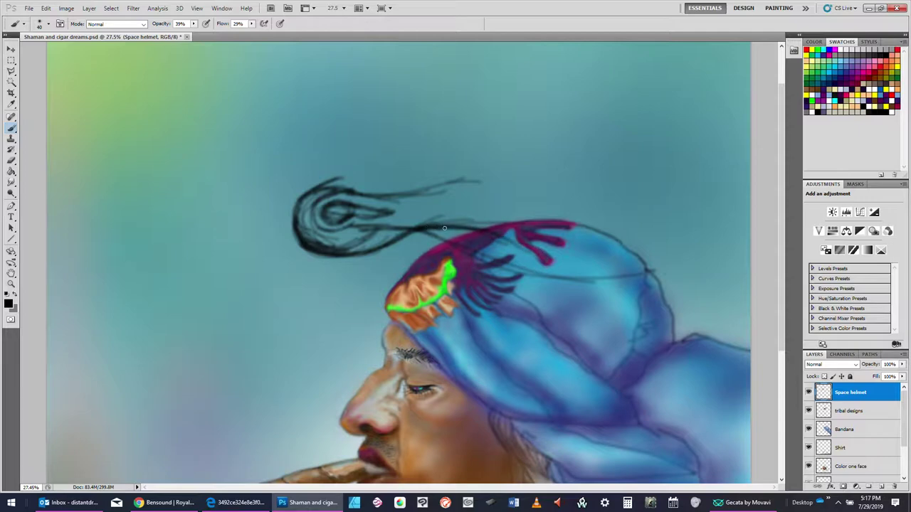
pyautogui.moveTo(394, 240)
pyautogui.mouseDown()
pyautogui.moveTo(445, 227)
pyautogui.moveTo(434, 235)
pyautogui.moveTo(569, 248)
pyautogui.moveTo(560, 259)
pyautogui.moveTo(634, 276)
pyautogui.mouseUp()
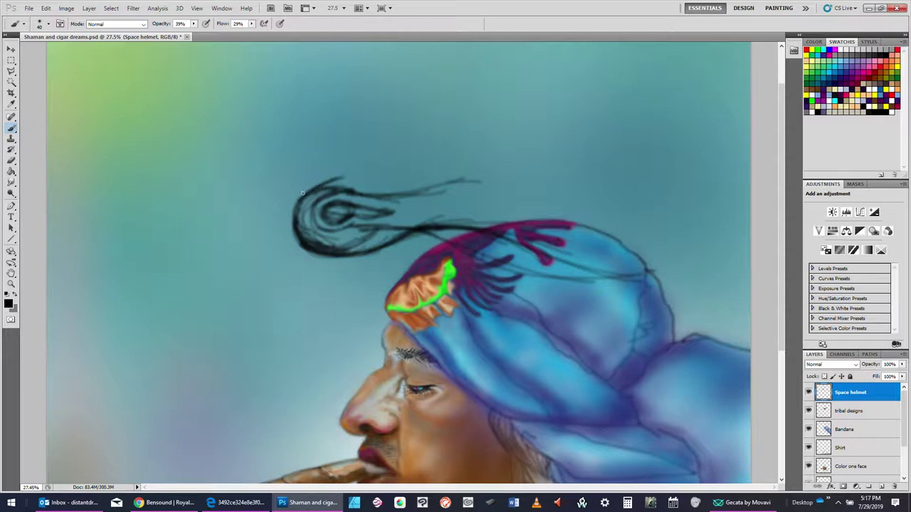
# - Sketch a small raised bump on top of the round tip and an upper helmet line rising behind it
pyautogui.moveTo(299, 198)
pyautogui.mouseDown()
pyautogui.moveTo(347, 171)
pyautogui.moveTo(306, 190)
pyautogui.moveTo(294, 208)
pyautogui.moveTo(294, 198)
pyautogui.moveTo(293, 220)
pyautogui.mouseUp()
pyautogui.moveTo(329, 179)
pyautogui.mouseDown()
pyautogui.moveTo(357, 179)
pyautogui.moveTo(347, 169)
pyautogui.moveTo(349, 186)
pyautogui.moveTo(351, 168)
pyautogui.moveTo(296, 192)
pyautogui.moveTo(329, 190)
pyautogui.moveTo(355, 171)
pyautogui.moveTo(328, 178)
pyautogui.moveTo(348, 168)
pyautogui.moveTo(362, 182)
pyautogui.moveTo(364, 171)
pyautogui.moveTo(440, 167)
pyautogui.mouseUp()
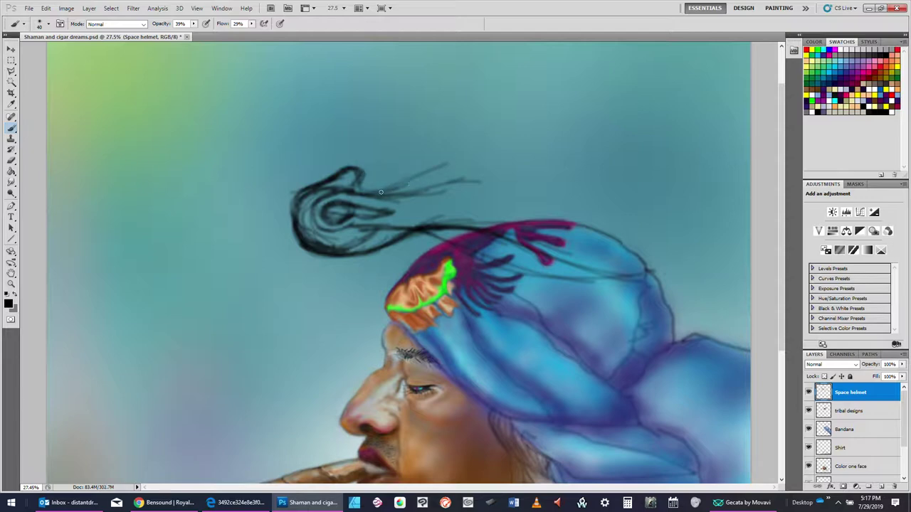
pyautogui.moveTo(380, 194); pyautogui.dragTo(478, 158)
pyautogui.moveTo(403, 185); pyautogui.dragTo(467, 158)
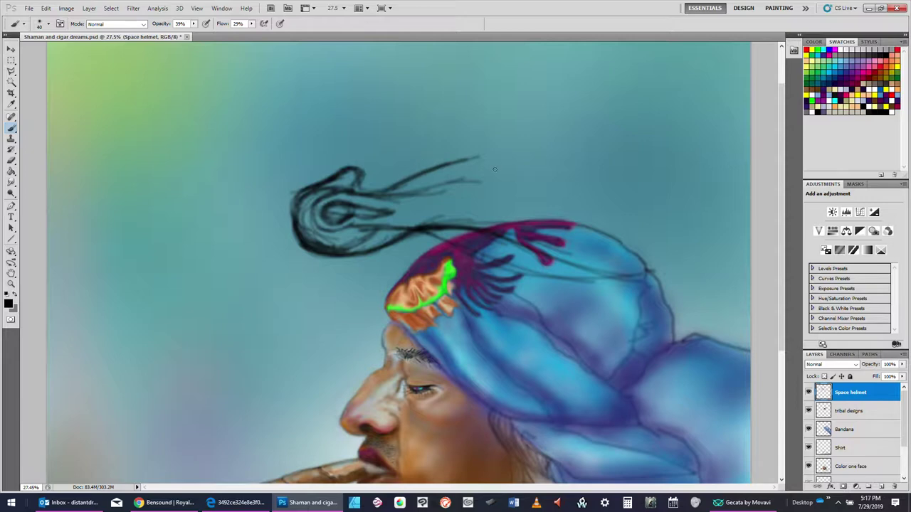
# - Sketch a raised, double-lined ridge continuing the upper helmet line above the forehead
pyautogui.moveTo(454, 160)
pyautogui.mouseDown()
pyautogui.moveTo(561, 123)
pyautogui.moveTo(460, 160)
pyautogui.moveTo(505, 131)
pyautogui.moveTo(442, 163)
pyautogui.mouseUp()
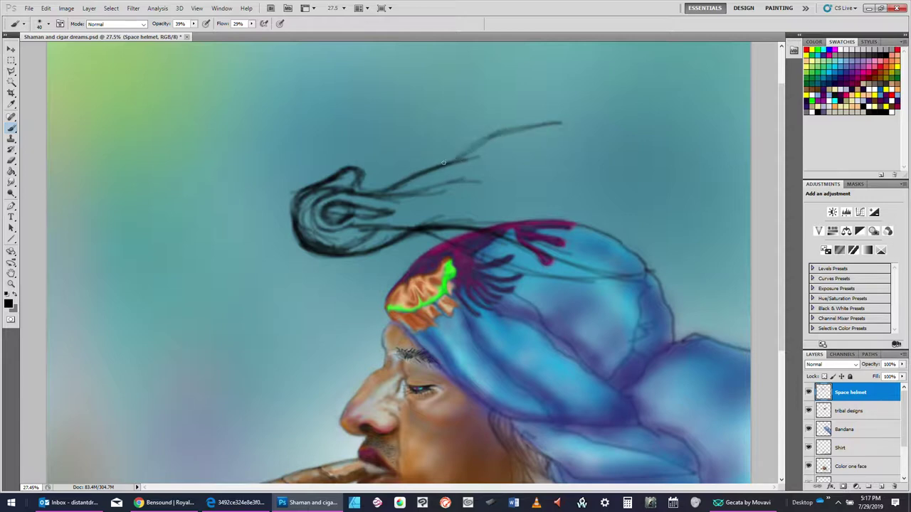
pyautogui.moveTo(505, 123)
pyautogui.mouseDown()
pyautogui.moveTo(545, 116)
pyautogui.moveTo(450, 148)
pyautogui.mouseUp()
pyautogui.moveTo(530, 115)
pyautogui.mouseDown()
pyautogui.moveTo(421, 165)
pyautogui.moveTo(437, 160)
pyautogui.moveTo(422, 166)
pyautogui.moveTo(435, 165)
pyautogui.moveTo(419, 152)
pyautogui.moveTo(471, 139)
pyautogui.moveTo(423, 158)
pyautogui.moveTo(460, 134)
pyautogui.moveTo(516, 122)
pyautogui.mouseUp()
pyautogui.moveTo(420, 150); pyautogui.dragTo(541, 119)
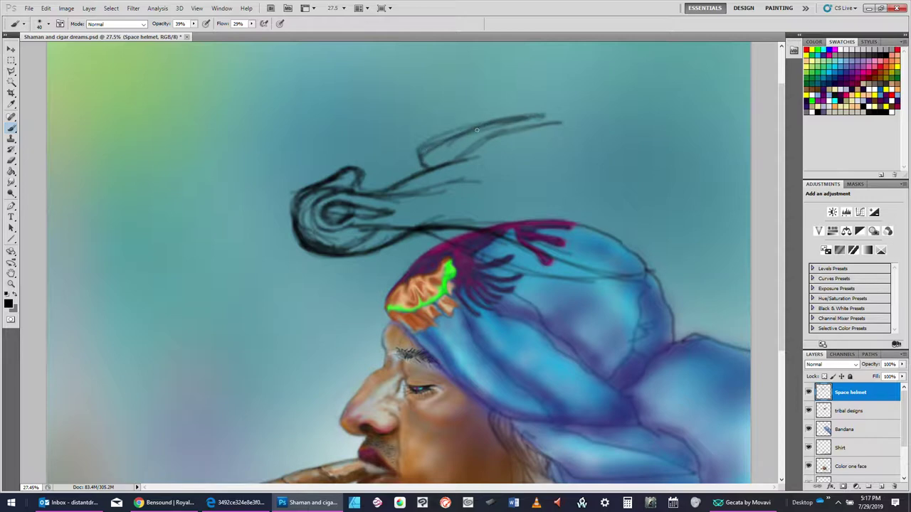
pyautogui.moveTo(473, 125); pyautogui.dragTo(544, 116)
# - Extend the helmet's top contour over the crown and slope it down toward the back of the head with repeated strokes
pyautogui.moveTo(430, 141)
pyautogui.mouseDown()
pyautogui.moveTo(530, 116)
pyautogui.moveTo(563, 123)
pyautogui.moveTo(578, 111)
pyautogui.moveTo(604, 119)
pyautogui.moveTo(530, 120)
pyautogui.moveTo(688, 149)
pyautogui.mouseUp()
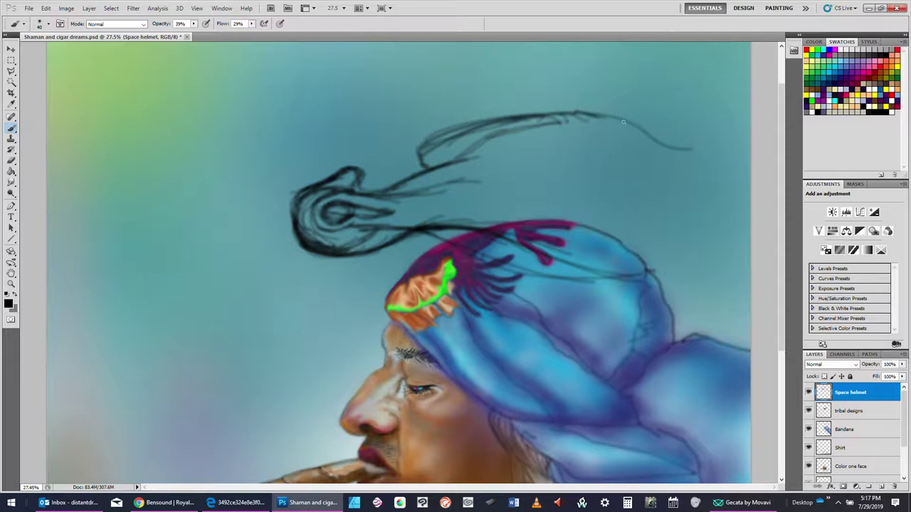
pyautogui.moveTo(622, 123)
pyautogui.mouseDown()
pyautogui.moveTo(648, 122)
pyautogui.moveTo(634, 125)
pyautogui.moveTo(679, 160)
pyautogui.mouseUp()
pyautogui.moveTo(648, 131)
pyautogui.mouseDown()
pyautogui.moveTo(701, 164)
pyautogui.moveTo(677, 149)
pyautogui.mouseUp()
pyautogui.moveTo(682, 151); pyautogui.dragTo(721, 165)
pyautogui.moveTo(625, 123); pyautogui.dragTo(643, 133)
pyautogui.moveTo(557, 112); pyautogui.dragTo(563, 120)
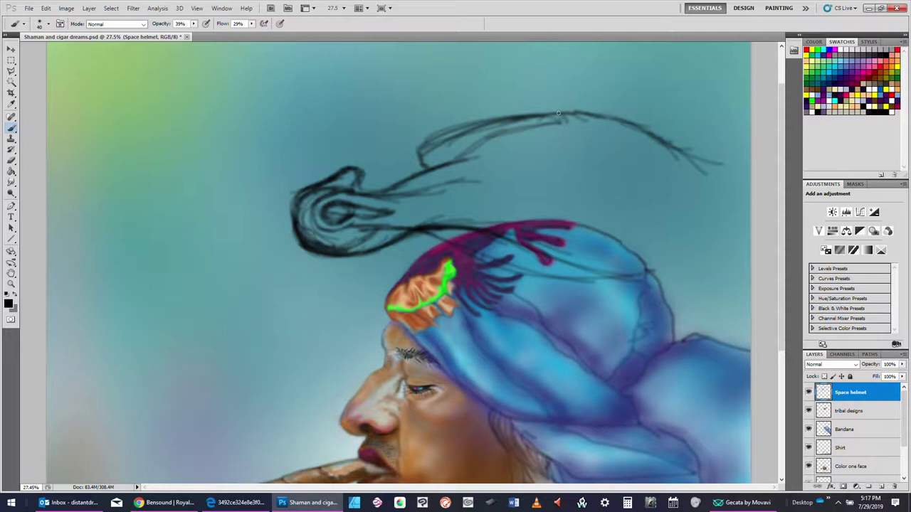
# - Sketch a slanted eye shape with a circular pupil under the raised ridge and loose, elongated loops above it
pyautogui.moveTo(501, 122)
pyautogui.mouseDown()
pyautogui.moveTo(420, 145)
pyautogui.moveTo(413, 178)
pyautogui.mouseUp()
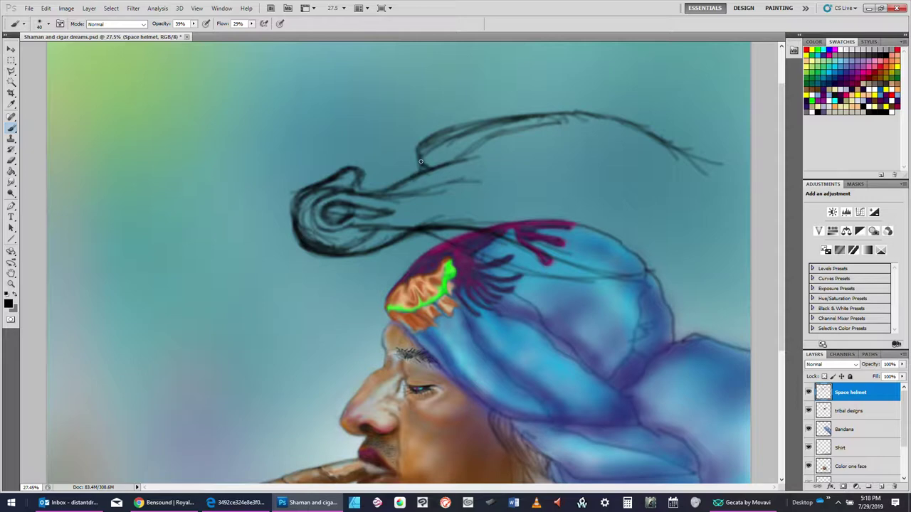
pyautogui.moveTo(494, 150)
pyautogui.mouseDown()
pyautogui.moveTo(514, 174)
pyautogui.moveTo(518, 148)
pyautogui.moveTo(569, 140)
pyautogui.mouseUp()
pyautogui.moveTo(488, 156); pyautogui.dragTo(565, 164)
pyautogui.moveTo(489, 153)
pyautogui.mouseDown()
pyautogui.moveTo(572, 134)
pyautogui.moveTo(613, 145)
pyautogui.moveTo(502, 185)
pyautogui.moveTo(467, 185)
pyautogui.moveTo(539, 135)
pyautogui.moveTo(473, 173)
pyautogui.moveTo(493, 171)
pyautogui.moveTo(443, 192)
pyautogui.moveTo(489, 169)
pyautogui.mouseUp()
pyautogui.moveTo(553, 135)
pyautogui.mouseDown()
pyautogui.moveTo(539, 162)
pyautogui.moveTo(512, 151)
pyautogui.moveTo(548, 149)
pyautogui.moveTo(532, 159)
pyautogui.moveTo(525, 153)
pyautogui.moveTo(540, 158)
pyautogui.moveTo(512, 170)
pyautogui.moveTo(503, 153)
pyautogui.moveTo(526, 161)
pyautogui.moveTo(508, 168)
pyautogui.moveTo(533, 166)
pyautogui.moveTo(506, 160)
pyautogui.moveTo(540, 171)
pyautogui.moveTo(498, 150)
pyautogui.moveTo(544, 143)
pyautogui.moveTo(561, 102)
pyautogui.moveTo(484, 119)
pyautogui.moveTo(592, 110)
pyautogui.moveTo(555, 121)
pyautogui.moveTo(601, 92)
pyautogui.moveTo(433, 111)
pyautogui.moveTo(380, 187)
pyautogui.mouseUp()
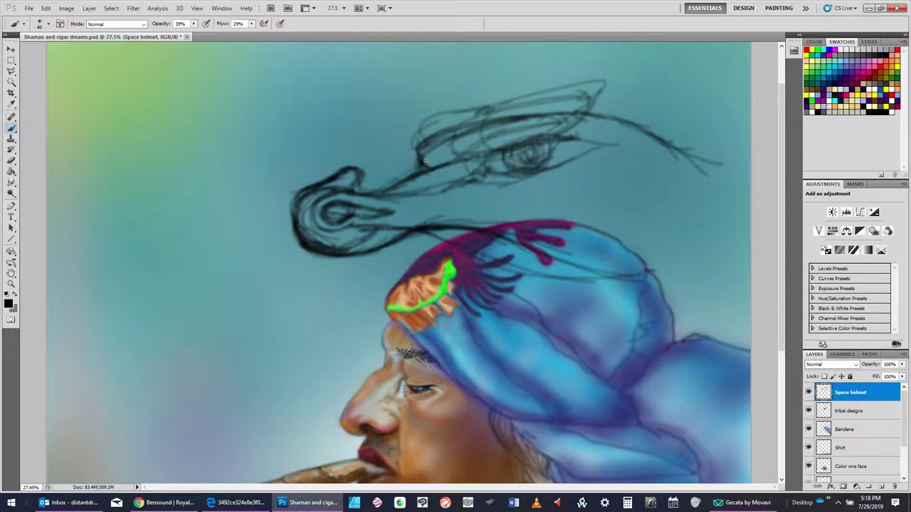
# - Strengthen the ridge's lower front corner and carry a new top line from it back over the crown
pyautogui.moveTo(418, 164)
pyautogui.mouseDown()
pyautogui.moveTo(374, 185)
pyautogui.moveTo(391, 180)
pyautogui.mouseUp()
pyautogui.moveTo(419, 155)
pyautogui.mouseDown()
pyautogui.moveTo(487, 113)
pyautogui.moveTo(549, 104)
pyautogui.moveTo(663, 119)
pyautogui.mouseUp()
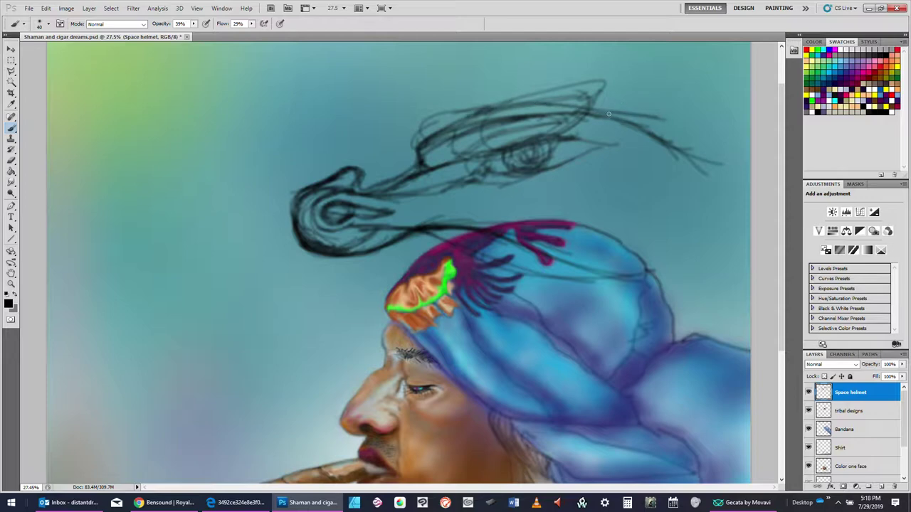
pyautogui.moveTo(549, 108)
pyautogui.mouseDown()
pyautogui.moveTo(658, 115)
pyautogui.moveTo(644, 112)
pyautogui.mouseUp()
# - Fade the sketched lines of the upper ridge with a large, soft, partly transparent eraser
pyautogui.click(12, 159)
pyautogui.press(']')
pyautogui.press(']')
pyautogui.press('[')
pyautogui.press('[')
pyautogui.press('[')
pyautogui.press('[')
pyautogui.press('[')
pyautogui.press('[')
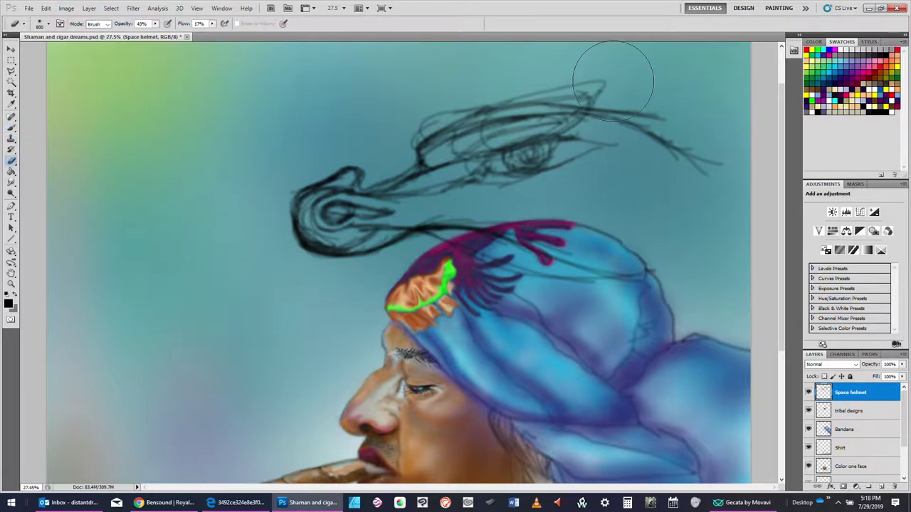
pyautogui.press(']')
pyautogui.press(']')
pyautogui.press(']')
pyautogui.press(']')
pyautogui.press(']')
pyautogui.press(']')
pyautogui.moveTo(627, 80)
pyautogui.mouseDown()
pyautogui.moveTo(469, 105)
pyautogui.moveTo(611, 85)
pyautogui.moveTo(487, 129)
pyautogui.moveTo(555, 103)
pyautogui.moveTo(516, 106)
pyautogui.mouseUp()
# - Fade the round tip, the eye area and the lower helmet lines into a faint guide with the eraser
pyautogui.press('[')
pyautogui.press('[')
pyautogui.press('[')
pyautogui.press('[')
pyautogui.press('[')
pyautogui.press('[')
pyautogui.press('[')
pyautogui.press('[')
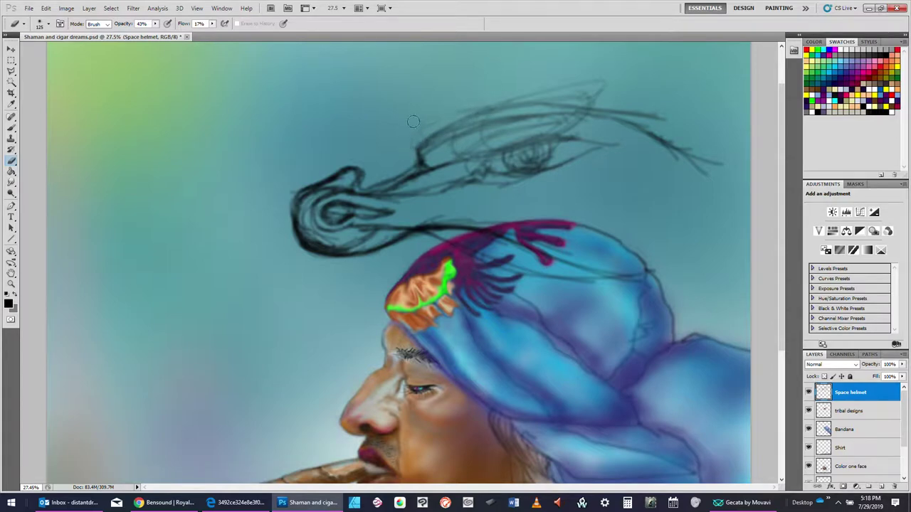
pyautogui.press(']')
pyautogui.press(']')
pyautogui.press(']')
pyautogui.press(']')
pyautogui.press(']')
pyautogui.press(']')
pyautogui.press(']')
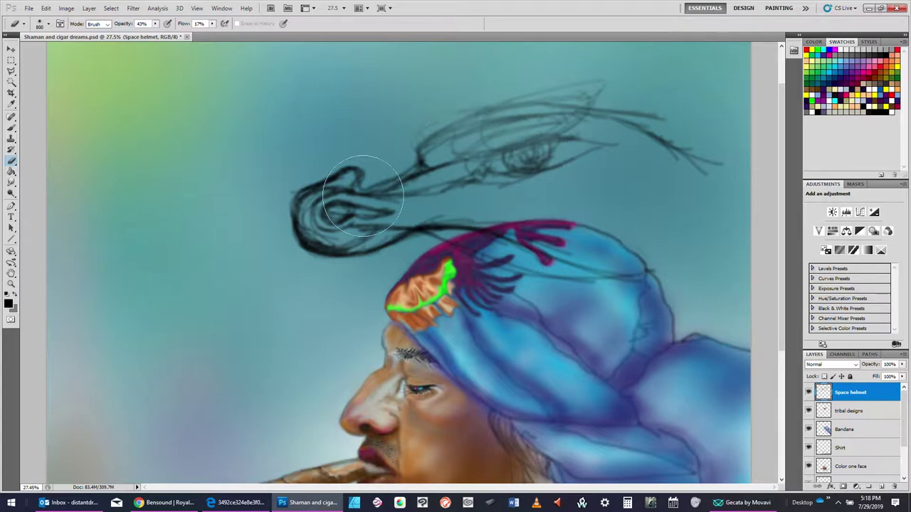
pyautogui.moveTo(364, 192)
pyautogui.mouseDown()
pyautogui.moveTo(296, 240)
pyautogui.moveTo(280, 228)
pyautogui.moveTo(272, 235)
pyautogui.moveTo(301, 206)
pyautogui.moveTo(360, 239)
pyautogui.moveTo(518, 193)
pyautogui.mouseUp()
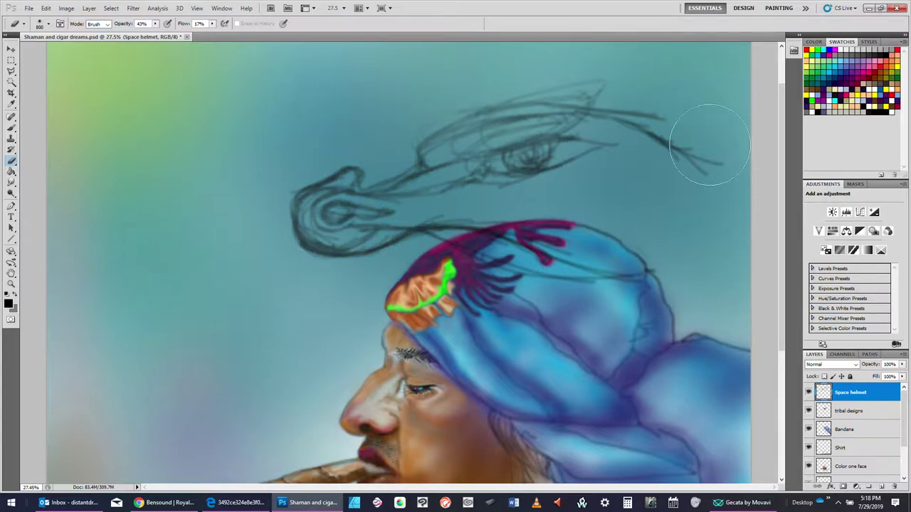
pyautogui.press('[')
pyautogui.press('[')
pyautogui.press('[')
pyautogui.press('[')
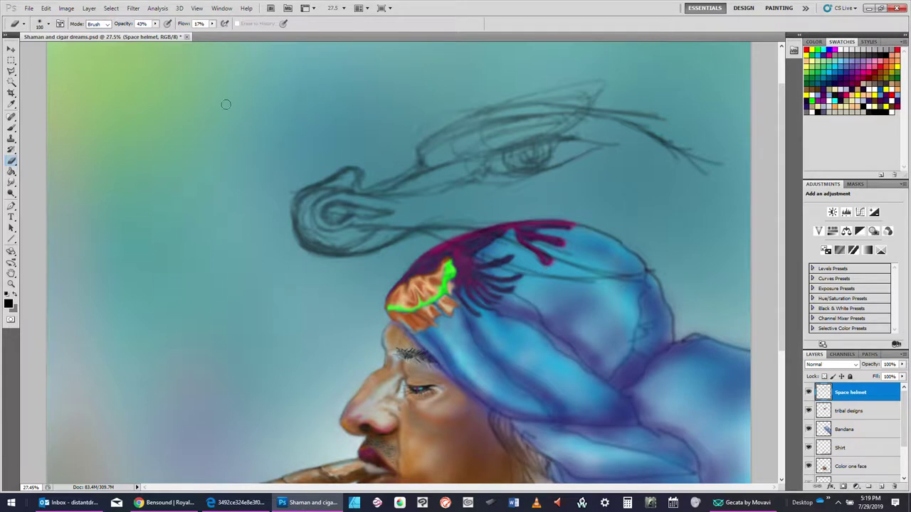
# - Redraw the ridge's steep front curve in black over the faded guide lines with the Brush
pyautogui.click(10, 130)
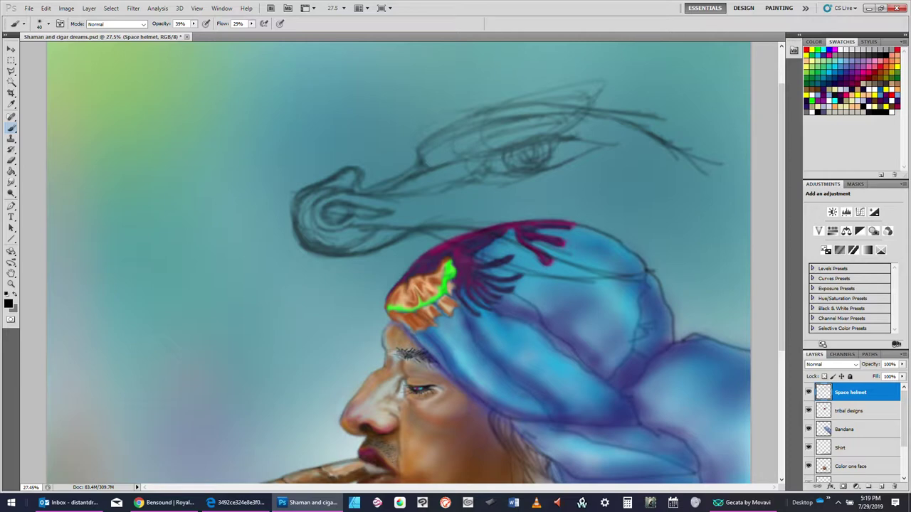
pyautogui.hotkey('alt', 'Tab')
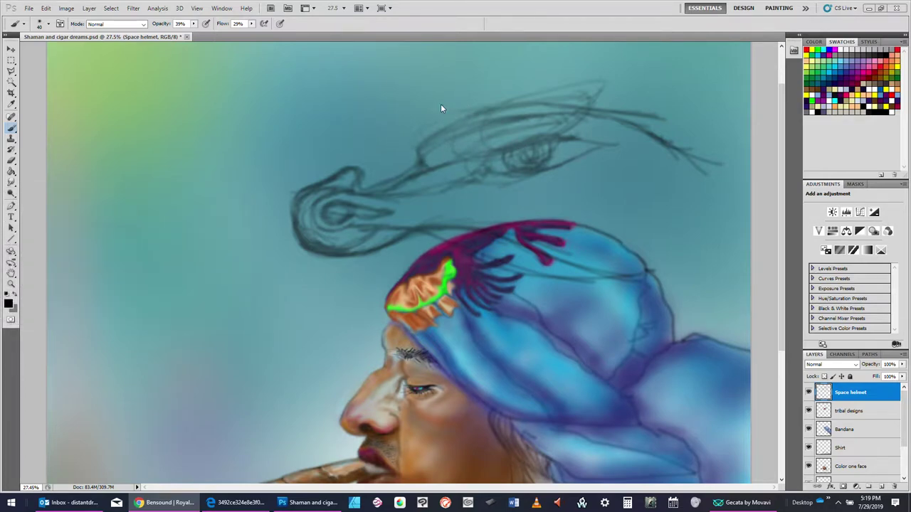
pyautogui.click(493, 103)
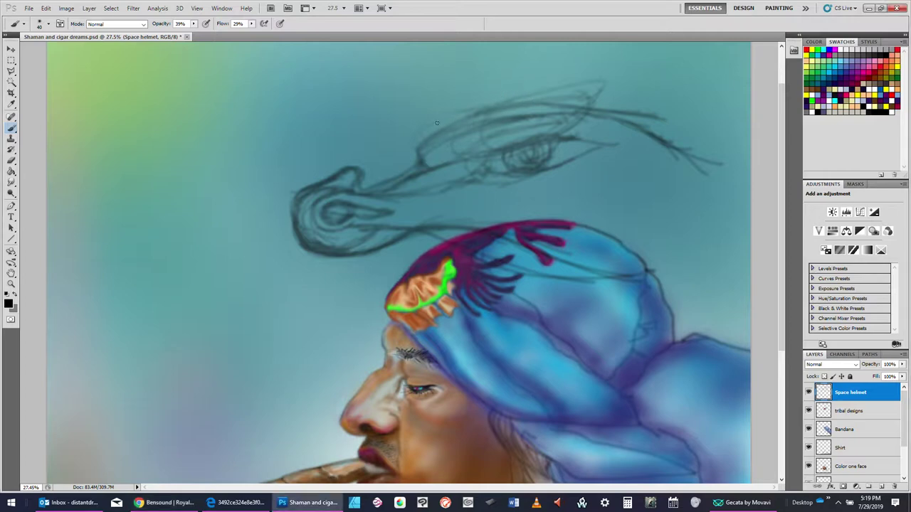
pyautogui.moveTo(460, 106)
pyautogui.mouseDown()
pyautogui.moveTo(425, 132)
pyautogui.moveTo(456, 113)
pyautogui.moveTo(421, 140)
pyautogui.moveTo(441, 121)
pyautogui.moveTo(422, 140)
pyautogui.moveTo(435, 125)
pyautogui.moveTo(439, 168)
pyautogui.moveTo(429, 139)
pyautogui.moveTo(421, 192)
pyautogui.moveTo(424, 157)
pyautogui.moveTo(414, 172)
pyautogui.moveTo(353, 182)
pyautogui.moveTo(413, 172)
pyautogui.moveTo(426, 167)
pyautogui.moveTo(304, 191)
pyautogui.moveTo(350, 167)
pyautogui.moveTo(361, 177)
pyautogui.moveTo(424, 172)
pyautogui.moveTo(419, 154)
pyautogui.moveTo(429, 133)
pyautogui.moveTo(464, 107)
pyautogui.moveTo(419, 160)
pyautogui.mouseUp()
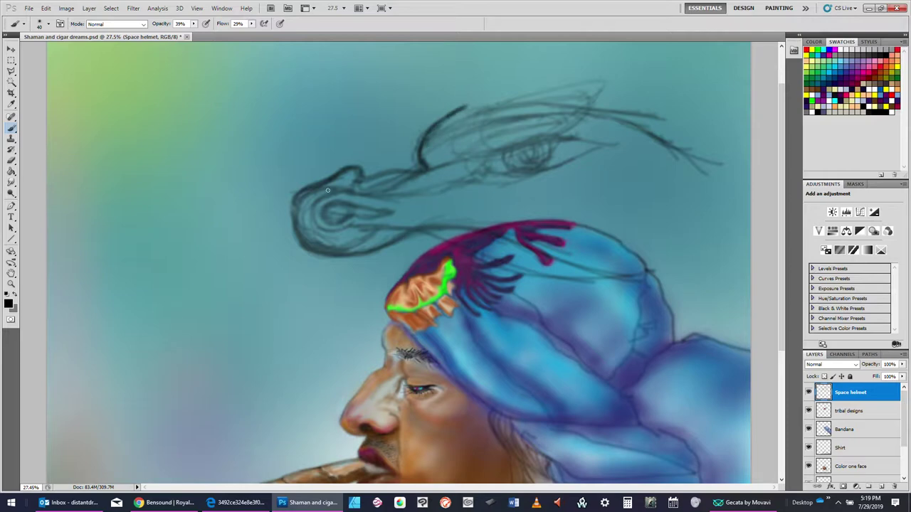
# - Redraw the outer contour of the round tip slightly larger and darken the lower line back over the headscarf
pyautogui.moveTo(299, 194)
pyautogui.mouseDown()
pyautogui.moveTo(301, 224)
pyautogui.moveTo(292, 203)
pyautogui.moveTo(283, 218)
pyautogui.moveTo(293, 204)
pyautogui.moveTo(298, 243)
pyautogui.moveTo(288, 212)
pyautogui.moveTo(288, 227)
pyautogui.moveTo(287, 215)
pyautogui.moveTo(323, 253)
pyautogui.moveTo(282, 230)
pyautogui.moveTo(346, 255)
pyautogui.moveTo(288, 237)
pyautogui.moveTo(334, 252)
pyautogui.moveTo(295, 238)
pyautogui.moveTo(345, 259)
pyautogui.mouseUp()
pyautogui.moveTo(296, 238)
pyautogui.mouseDown()
pyautogui.moveTo(341, 265)
pyautogui.moveTo(366, 260)
pyautogui.moveTo(341, 264)
pyautogui.moveTo(399, 238)
pyautogui.moveTo(355, 261)
pyautogui.moveTo(375, 251)
pyautogui.moveTo(349, 261)
pyautogui.moveTo(373, 251)
pyautogui.moveTo(325, 252)
pyautogui.moveTo(370, 251)
pyautogui.moveTo(349, 262)
pyautogui.moveTo(430, 228)
pyautogui.mouseUp()
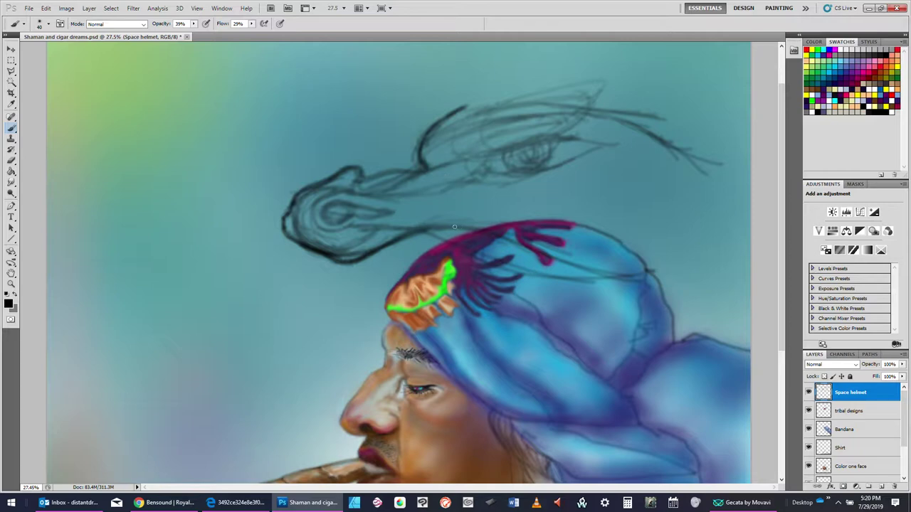
pyautogui.moveTo(450, 228)
pyautogui.mouseDown()
pyautogui.moveTo(420, 232)
pyautogui.moveTo(474, 227)
pyautogui.moveTo(591, 259)
pyautogui.mouseUp()
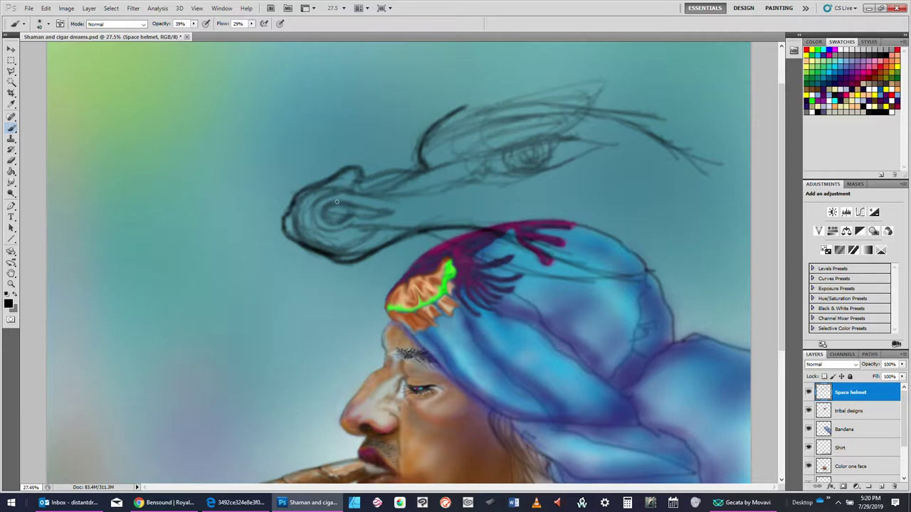
# - Darken the curled nostril shape inside the round tip and add a second line along the tip's lower edge
pyautogui.moveTo(339, 204)
pyautogui.mouseDown()
pyautogui.moveTo(339, 226)
pyautogui.moveTo(323, 214)
pyautogui.moveTo(397, 214)
pyautogui.moveTo(377, 218)
pyautogui.moveTo(385, 210)
pyautogui.moveTo(334, 201)
pyautogui.moveTo(397, 210)
pyautogui.moveTo(374, 207)
pyautogui.moveTo(368, 207)
pyautogui.mouseUp()
pyautogui.moveTo(322, 181)
pyautogui.mouseDown()
pyautogui.moveTo(291, 212)
pyautogui.moveTo(291, 203)
pyautogui.moveTo(289, 232)
pyautogui.moveTo(283, 221)
pyautogui.moveTo(343, 260)
pyautogui.mouseUp()
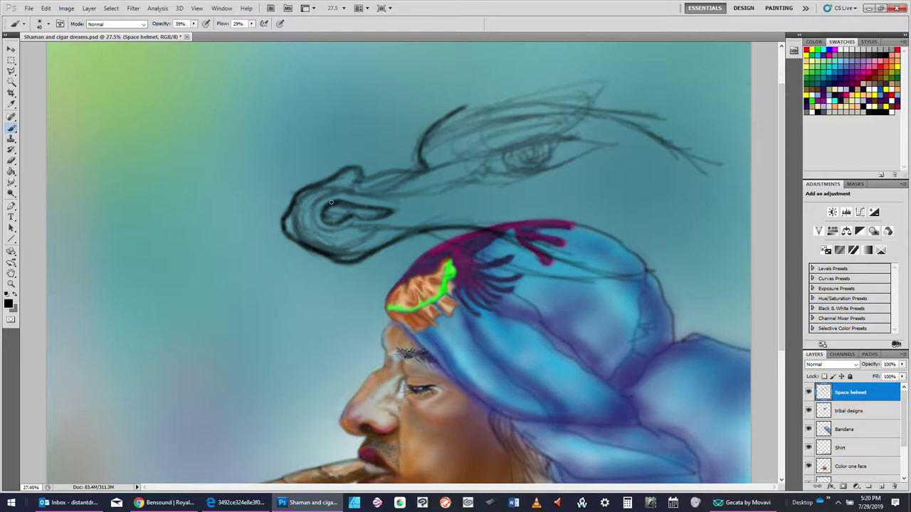
pyautogui.moveTo(331, 203)
pyautogui.mouseDown()
pyautogui.moveTo(325, 222)
pyautogui.moveTo(361, 202)
pyautogui.moveTo(392, 215)
pyautogui.moveTo(328, 226)
pyautogui.moveTo(315, 218)
pyautogui.moveTo(323, 205)
pyautogui.moveTo(314, 217)
pyautogui.moveTo(321, 208)
pyautogui.moveTo(334, 226)
pyautogui.moveTo(345, 214)
pyautogui.moveTo(332, 228)
pyautogui.moveTo(338, 225)
pyautogui.moveTo(313, 225)
pyautogui.moveTo(329, 230)
pyautogui.moveTo(317, 208)
pyautogui.moveTo(379, 206)
pyautogui.mouseUp()
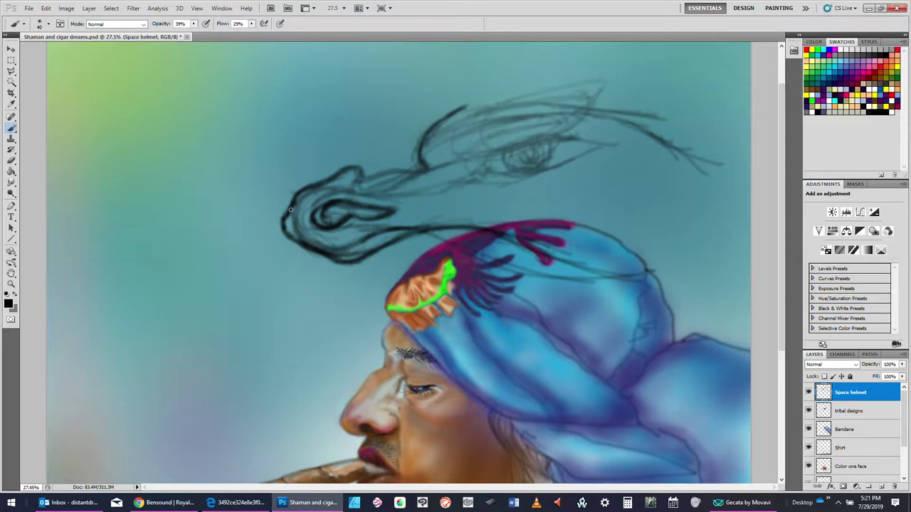
pyautogui.moveTo(303, 237); pyautogui.dragTo(388, 240)
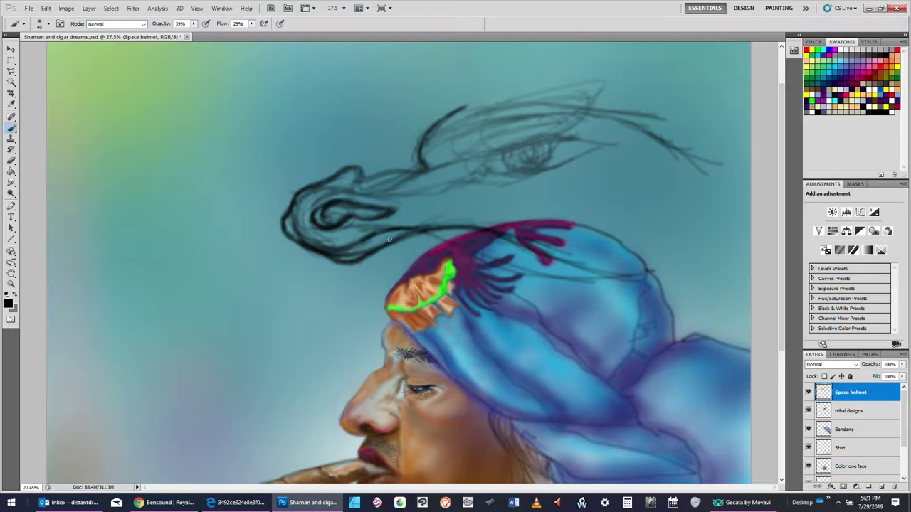
pyautogui.moveTo(337, 252); pyautogui.dragTo(411, 232)
pyautogui.moveTo(360, 251); pyautogui.dragTo(387, 246)
# - Darken the upper contour from the bump to the ridge and extend the lower helmet line across the headscarf
pyautogui.moveTo(358, 177)
pyautogui.mouseDown()
pyautogui.moveTo(384, 181)
pyautogui.moveTo(360, 177)
pyautogui.moveTo(386, 179)
pyautogui.moveTo(361, 185)
pyautogui.moveTo(363, 175)
pyautogui.moveTo(380, 186)
pyautogui.moveTo(365, 187)
pyautogui.moveTo(403, 176)
pyautogui.moveTo(376, 187)
pyautogui.moveTo(424, 164)
pyautogui.moveTo(396, 178)
pyautogui.moveTo(415, 166)
pyautogui.moveTo(401, 174)
pyautogui.moveTo(422, 144)
pyautogui.moveTo(394, 169)
pyautogui.moveTo(403, 163)
pyautogui.moveTo(369, 178)
pyautogui.moveTo(359, 167)
pyautogui.moveTo(366, 176)
pyautogui.moveTo(388, 169)
pyautogui.moveTo(372, 174)
pyautogui.moveTo(407, 157)
pyautogui.moveTo(395, 167)
pyautogui.moveTo(442, 124)
pyautogui.moveTo(419, 155)
pyautogui.moveTo(441, 118)
pyautogui.moveTo(430, 128)
pyautogui.moveTo(473, 105)
pyautogui.moveTo(429, 132)
pyautogui.moveTo(464, 105)
pyautogui.moveTo(432, 124)
pyautogui.moveTo(496, 99)
pyautogui.mouseUp()
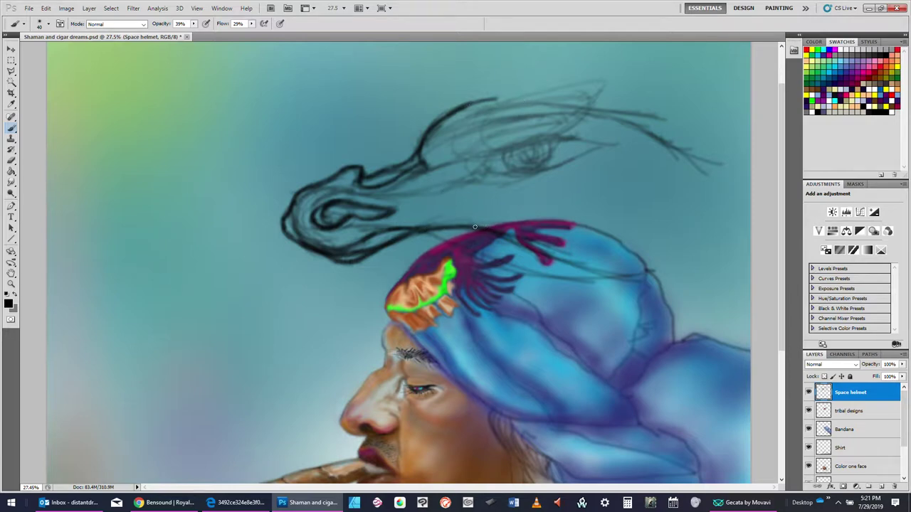
pyautogui.moveTo(501, 235)
pyautogui.mouseDown()
pyautogui.moveTo(560, 258)
pyautogui.moveTo(618, 262)
pyautogui.mouseUp()
pyautogui.moveTo(547, 253); pyautogui.dragTo(646, 269)
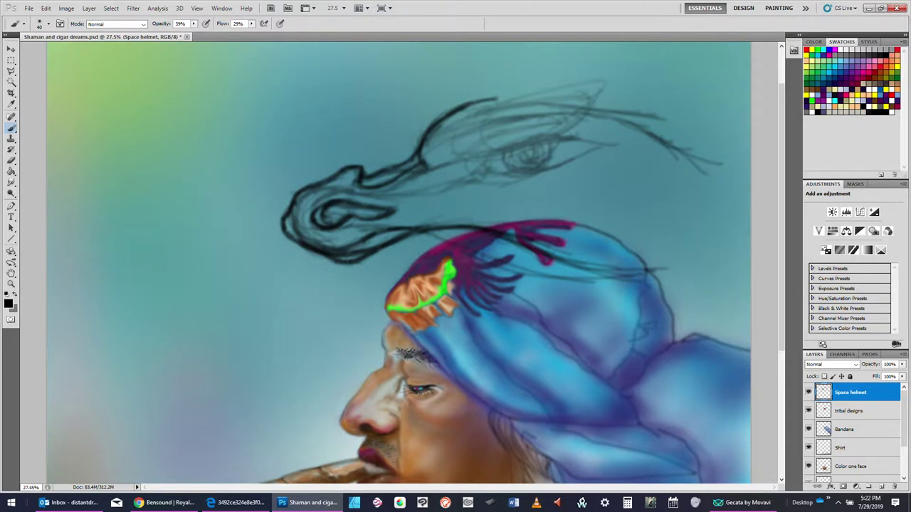
# - Sketch a curved line from under the round tip down across the orange forehead patch onto the headscarf
pyautogui.moveTo(384, 248); pyautogui.dragTo(377, 286)
pyautogui.moveTo(381, 248)
pyautogui.mouseDown()
pyautogui.moveTo(440, 327)
pyautogui.moveTo(377, 272)
pyautogui.moveTo(446, 315)
pyautogui.mouseUp()
pyautogui.moveTo(382, 282)
pyautogui.mouseDown()
pyautogui.moveTo(462, 333)
pyautogui.moveTo(394, 294)
pyautogui.moveTo(460, 331)
pyautogui.mouseUp()
pyautogui.moveTo(408, 306); pyautogui.dragTo(473, 334)
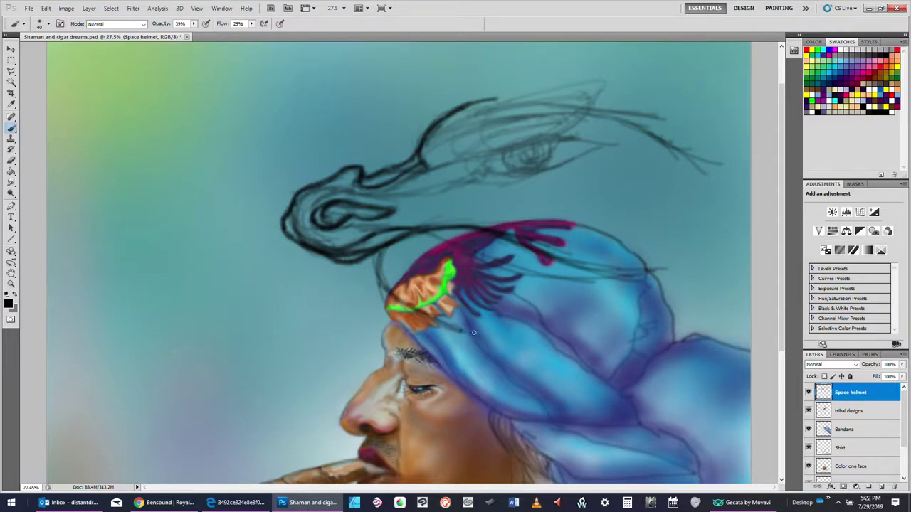
pyautogui.moveTo(381, 253)
pyautogui.mouseDown()
pyautogui.moveTo(379, 283)
pyautogui.moveTo(380, 261)
pyautogui.moveTo(395, 302)
pyautogui.moveTo(475, 335)
pyautogui.mouseUp()
pyautogui.moveTo(415, 307); pyautogui.dragTo(467, 330)
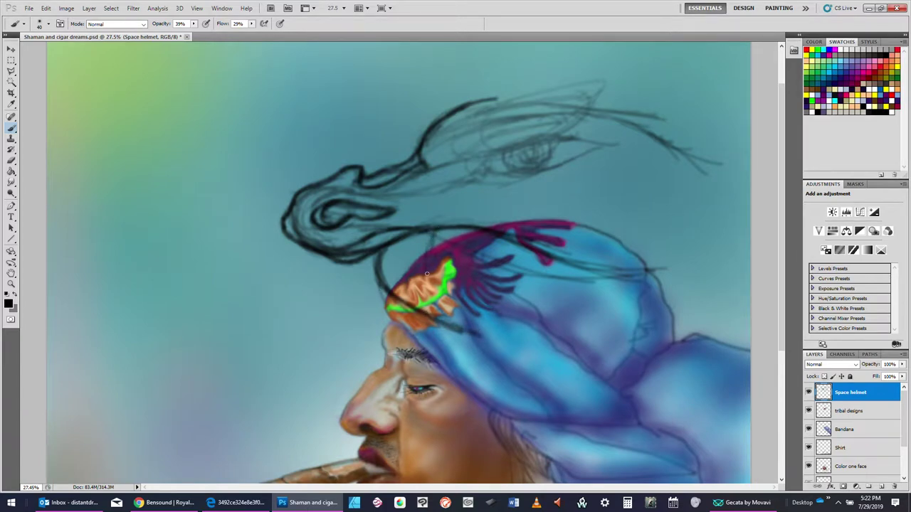
# - Close the hanging forehead shape with a rear line down to its pointed end and a short inner curve along the patch
pyautogui.moveTo(429, 265)
pyautogui.mouseDown()
pyautogui.moveTo(440, 298)
pyautogui.moveTo(475, 321)
pyautogui.mouseUp()
pyautogui.moveTo(439, 286)
pyautogui.mouseDown()
pyautogui.moveTo(474, 323)
pyautogui.moveTo(474, 332)
pyautogui.moveTo(460, 329)
pyautogui.moveTo(478, 332)
pyautogui.moveTo(461, 330)
pyautogui.moveTo(472, 334)
pyautogui.moveTo(472, 321)
pyautogui.moveTo(476, 332)
pyautogui.moveTo(472, 315)
pyautogui.moveTo(479, 330)
pyautogui.moveTo(452, 302)
pyautogui.mouseUp()
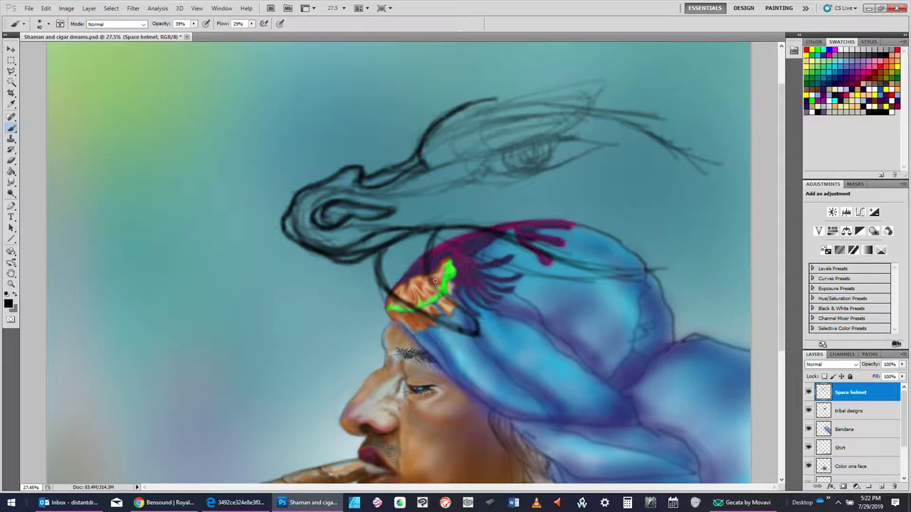
pyautogui.moveTo(429, 260)
pyautogui.mouseDown()
pyautogui.moveTo(436, 288)
pyautogui.moveTo(477, 332)
pyautogui.mouseUp()
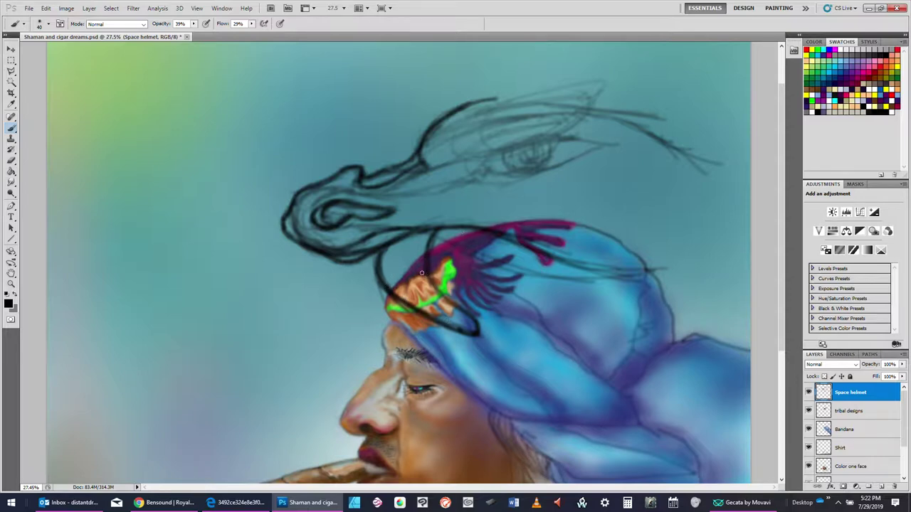
pyautogui.moveTo(417, 279); pyautogui.dragTo(398, 290)
# - Fade the hanging shape's lines over the forehead patch and headscarf with the eraser
pyautogui.click(11, 161)
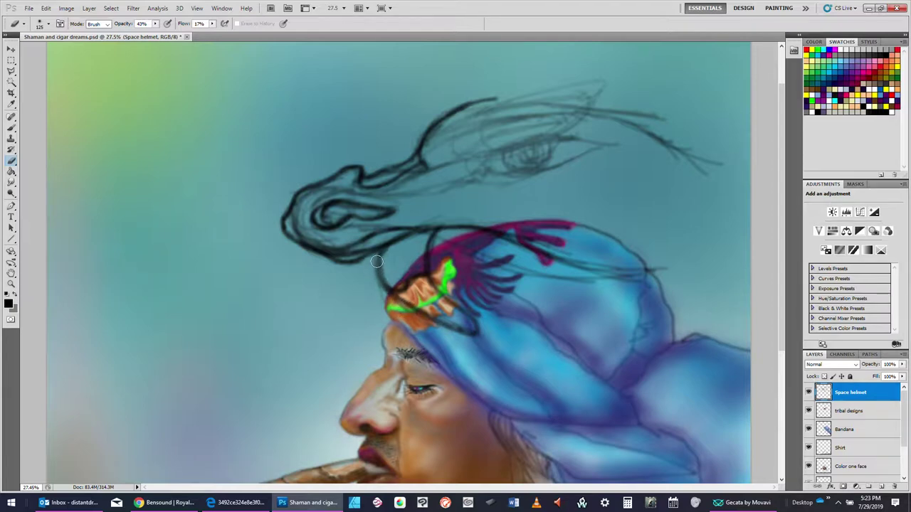
pyautogui.press(']')
pyautogui.press(']')
pyautogui.press(']')
pyautogui.press(']')
pyautogui.press(']')
pyautogui.press(']')
pyautogui.press(']')
pyautogui.press(']')
pyautogui.press('[')
pyautogui.press('[')
pyautogui.press('[')
pyautogui.press('[')
pyautogui.press('[')
pyautogui.press('[')
pyautogui.press('[')
pyautogui.press('[')
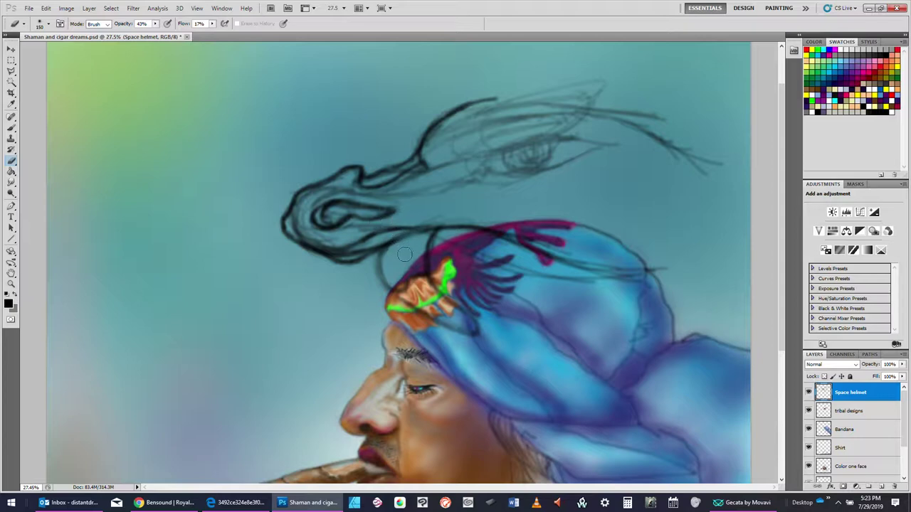
pyautogui.press('[')
pyautogui.press('[')
pyautogui.press('[')
pyautogui.press('[')
pyautogui.press('[')
pyautogui.press('[')
pyautogui.press('[')
pyautogui.press('[')
pyautogui.press('[')
# - Redraw the hanging shape's upper edge under the tip and extend the ridge's dark top contour back over the crown
pyautogui.click(13, 128)
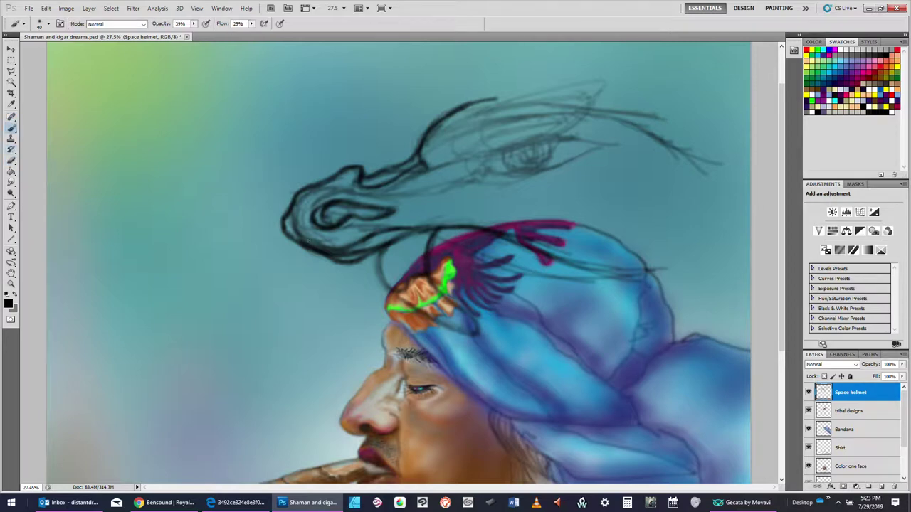
pyautogui.moveTo(379, 253)
pyautogui.mouseDown()
pyautogui.moveTo(411, 245)
pyautogui.moveTo(379, 261)
pyautogui.moveTo(383, 249)
pyautogui.moveTo(381, 275)
pyautogui.moveTo(439, 228)
pyautogui.moveTo(429, 247)
pyautogui.moveTo(440, 228)
pyautogui.moveTo(428, 252)
pyautogui.moveTo(391, 251)
pyautogui.moveTo(404, 245)
pyautogui.moveTo(380, 253)
pyautogui.mouseUp()
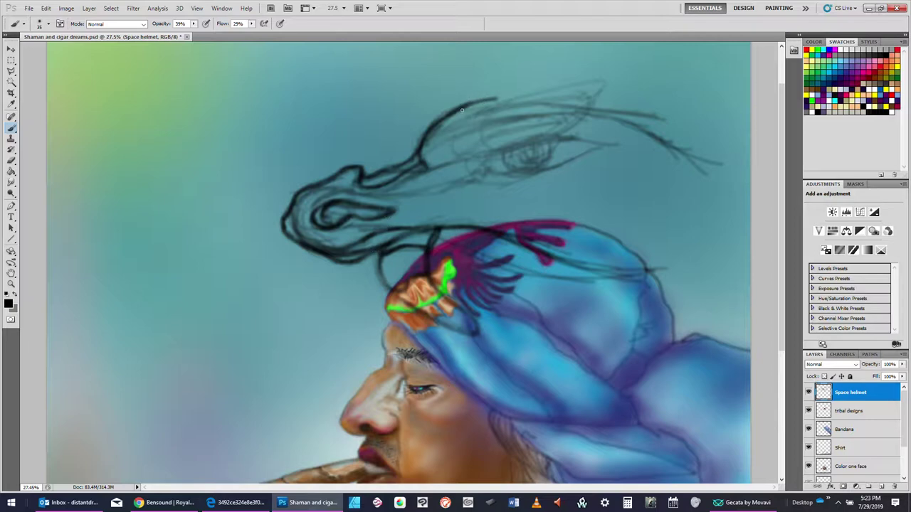
pyautogui.moveTo(448, 112); pyautogui.dragTo(533, 85)
pyautogui.moveTo(471, 100); pyautogui.dragTo(573, 78)
pyautogui.moveTo(496, 91)
pyautogui.mouseDown()
pyautogui.moveTo(596, 76)
pyautogui.moveTo(516, 84)
pyautogui.mouseUp()
pyautogui.moveTo(591, 74); pyautogui.dragTo(487, 97)
pyautogui.moveTo(538, 78)
pyautogui.mouseDown()
pyautogui.moveTo(467, 105)
pyautogui.moveTo(493, 91)
pyautogui.mouseUp()
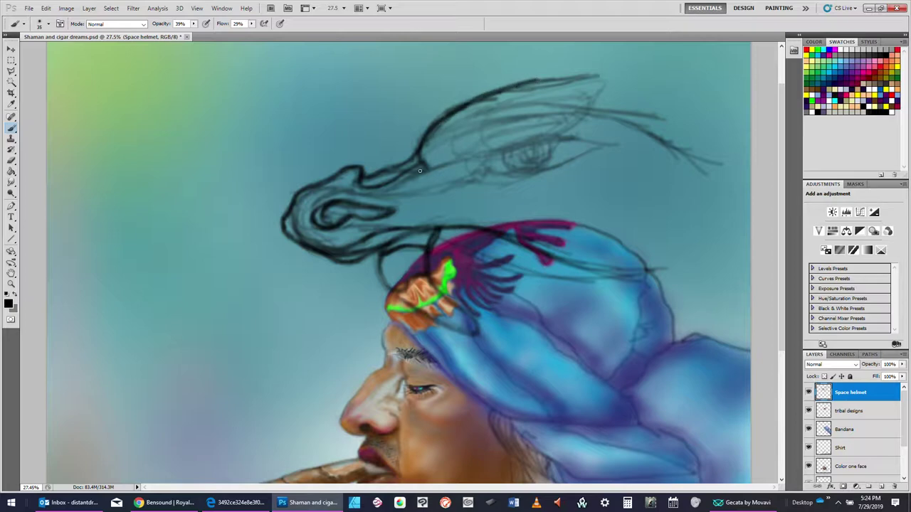
# - Sketch a curved line from the base of the ridge down and back to the top of the headscarf
pyautogui.moveTo(440, 182)
pyautogui.mouseDown()
pyautogui.moveTo(549, 221)
pyautogui.moveTo(491, 211)
pyautogui.mouseUp()
pyautogui.moveTo(428, 187); pyautogui.dragTo(515, 220)
pyautogui.moveTo(420, 165)
pyautogui.mouseDown()
pyautogui.moveTo(450, 198)
pyautogui.moveTo(502, 220)
pyautogui.mouseUp()
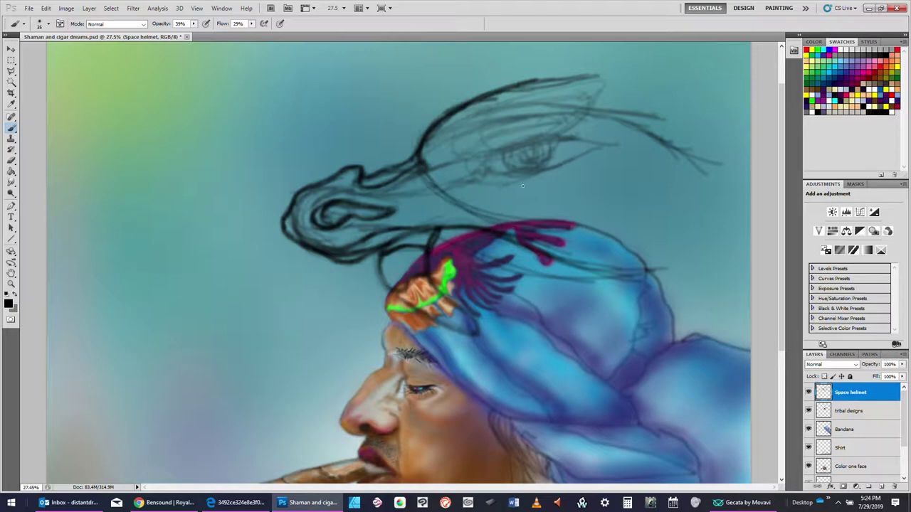
# - Outline a large, slanted almond-shaped eye around the faint pupil sketch with repeated strokes
pyautogui.moveTo(508, 130)
pyautogui.mouseDown()
pyautogui.moveTo(548, 106)
pyautogui.moveTo(453, 181)
pyautogui.mouseUp()
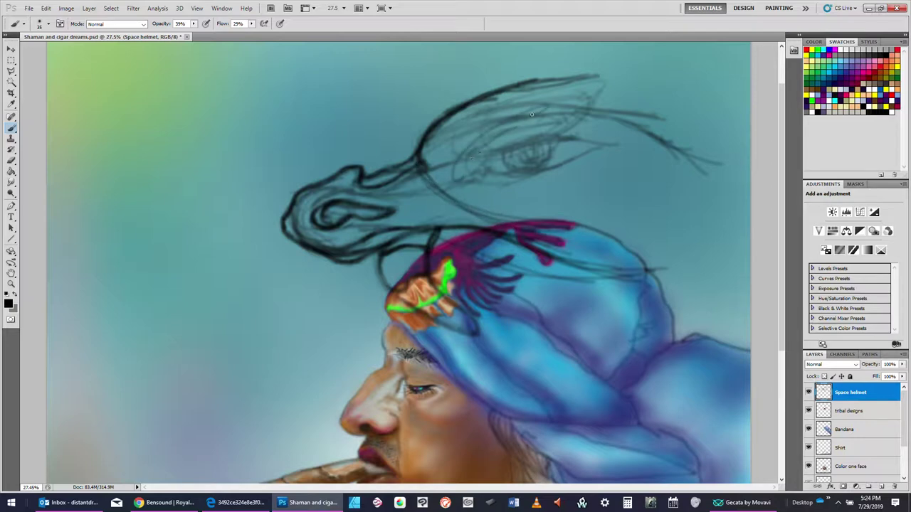
pyautogui.moveTo(538, 112)
pyautogui.mouseDown()
pyautogui.moveTo(449, 179)
pyautogui.moveTo(501, 192)
pyautogui.moveTo(453, 179)
pyautogui.mouseUp()
pyautogui.moveTo(561, 142); pyautogui.dragTo(492, 187)
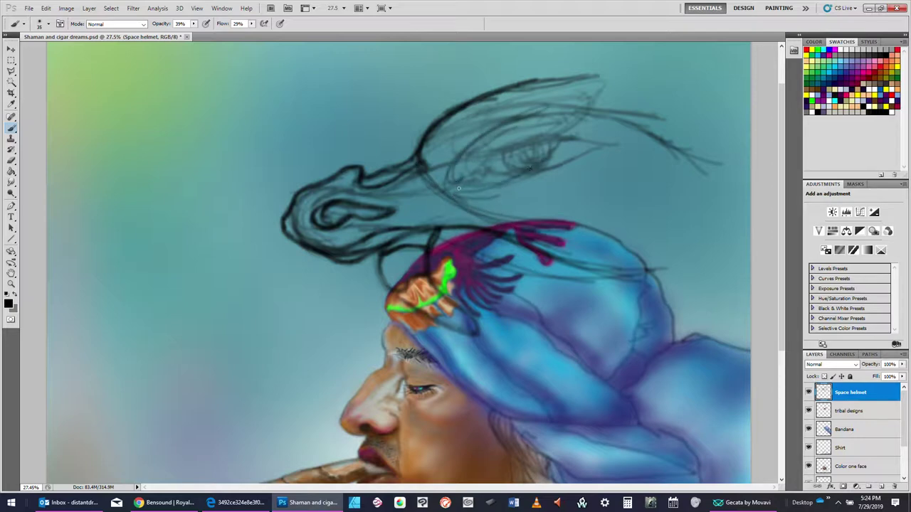
pyautogui.moveTo(569, 125); pyautogui.dragTo(457, 191)
pyautogui.moveTo(504, 125)
pyautogui.mouseDown()
pyautogui.moveTo(586, 134)
pyautogui.moveTo(487, 129)
pyautogui.moveTo(511, 122)
pyautogui.mouseUp()
pyautogui.moveTo(459, 162); pyautogui.dragTo(454, 177)
pyautogui.moveTo(488, 133)
pyautogui.mouseDown()
pyautogui.moveTo(455, 183)
pyautogui.moveTo(519, 178)
pyautogui.mouseUp()
pyautogui.moveTo(457, 184); pyautogui.dragTo(508, 178)
pyautogui.moveTo(559, 142); pyautogui.dragTo(447, 182)
pyautogui.moveTo(568, 125); pyautogui.dragTo(554, 145)
pyautogui.moveTo(459, 167); pyautogui.dragTo(450, 179)
pyautogui.moveTo(515, 174); pyautogui.dragTo(455, 181)
pyautogui.moveTo(573, 150); pyautogui.dragTo(552, 168)
pyautogui.moveTo(510, 178); pyautogui.dragTo(486, 183)
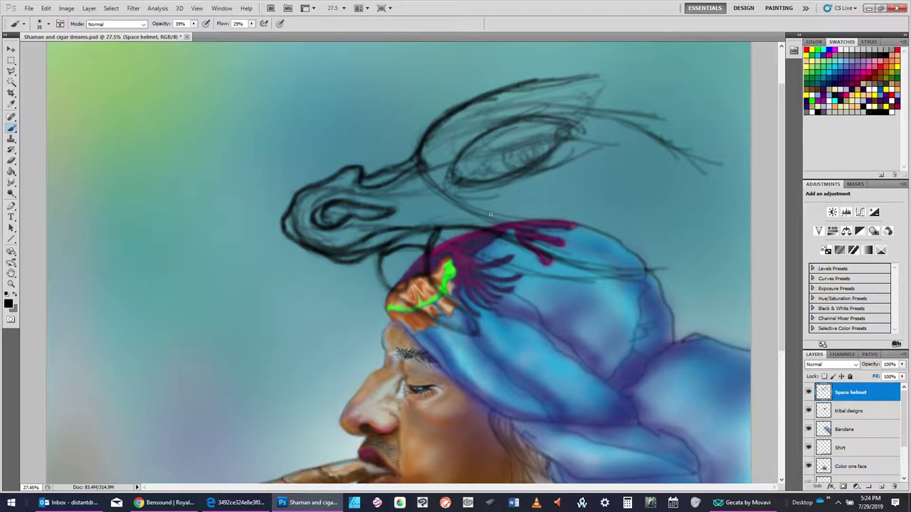
# - Draw a curved outer rim beneath the almond-shaped eye, running from the ridge's base up to the eye's rear corner
pyautogui.moveTo(421, 166); pyautogui.dragTo(476, 196)
pyautogui.moveTo(540, 194); pyautogui.dragTo(474, 199)
pyautogui.moveTo(424, 178); pyautogui.dragTo(517, 196)
pyautogui.moveTo(563, 174); pyautogui.dragTo(514, 192)
pyautogui.moveTo(540, 189)
pyautogui.mouseDown()
pyautogui.moveTo(443, 197)
pyautogui.moveTo(460, 200)
pyautogui.mouseUp()
pyautogui.moveTo(576, 164); pyautogui.dragTo(463, 204)
pyautogui.moveTo(589, 138)
pyautogui.mouseDown()
pyautogui.moveTo(532, 188)
pyautogui.moveTo(494, 200)
pyautogui.mouseUp()
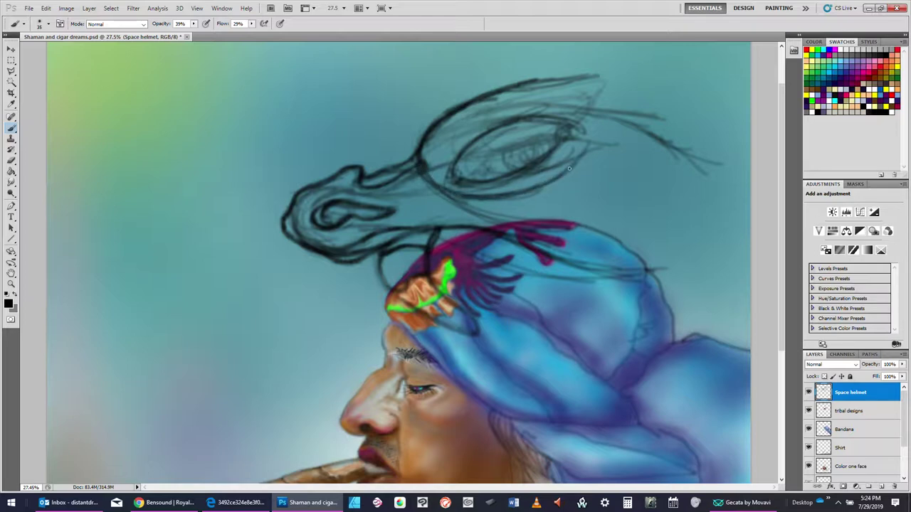
pyautogui.moveTo(572, 162); pyautogui.dragTo(512, 196)
# - Add a small drooping lobe under the round tip, in front of the curve at the forehead
pyautogui.moveTo(365, 255)
pyautogui.mouseDown()
pyautogui.moveTo(359, 283)
pyautogui.moveTo(363, 260)
pyautogui.moveTo(371, 300)
pyautogui.moveTo(383, 289)
pyautogui.moveTo(367, 300)
pyautogui.moveTo(378, 256)
pyautogui.moveTo(387, 289)
pyautogui.moveTo(381, 280)
pyautogui.moveTo(377, 301)
pyautogui.moveTo(365, 268)
pyautogui.mouseUp()
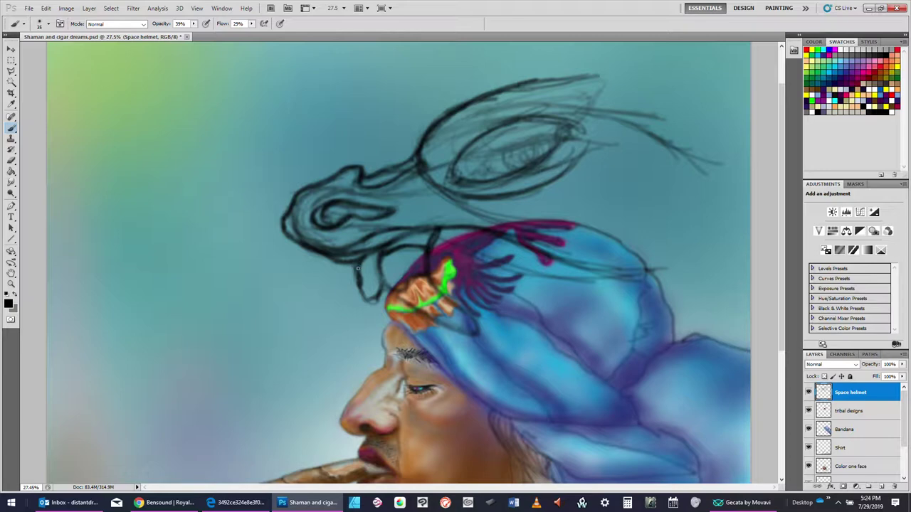
pyautogui.moveTo(375, 298); pyautogui.dragTo(371, 299)
# - Sketch the helmet's rounded back from the crown above the eye down behind the headscarf with repeated light strokes
pyautogui.moveTo(536, 83)
pyautogui.mouseDown()
pyautogui.moveTo(653, 130)
pyautogui.moveTo(615, 95)
pyautogui.moveTo(679, 150)
pyautogui.mouseUp()
pyautogui.moveTo(645, 107); pyautogui.dragTo(681, 151)
pyautogui.moveTo(611, 94); pyautogui.dragTo(717, 229)
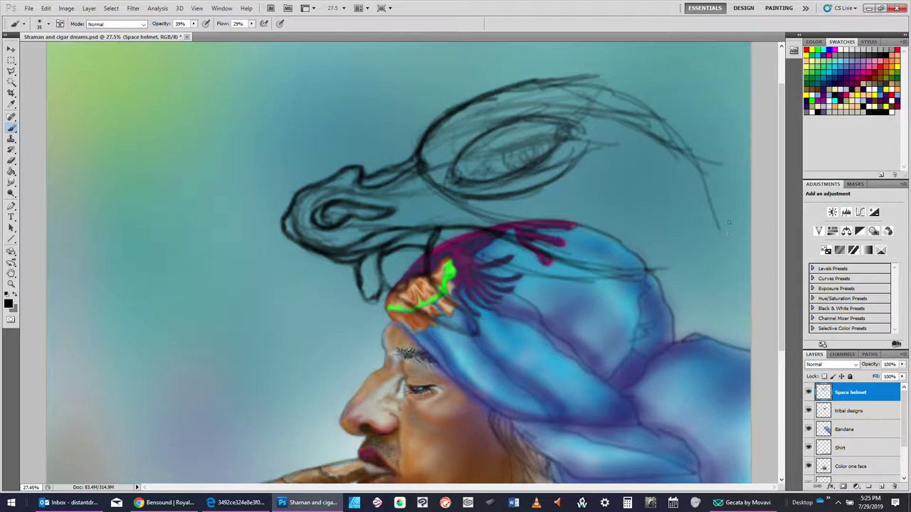
pyautogui.moveTo(586, 84); pyautogui.dragTo(667, 127)
pyautogui.moveTo(622, 93); pyautogui.dragTo(710, 177)
pyautogui.moveTo(672, 127)
pyautogui.mouseDown()
pyautogui.moveTo(723, 236)
pyautogui.moveTo(715, 310)
pyautogui.mouseUp()
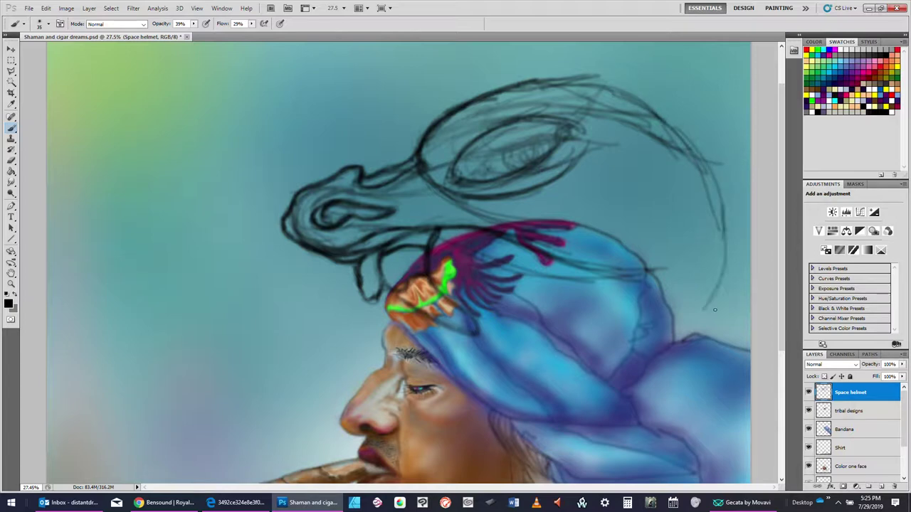
pyautogui.moveTo(720, 263); pyautogui.dragTo(711, 352)
pyautogui.moveTo(717, 290); pyautogui.dragTo(727, 379)
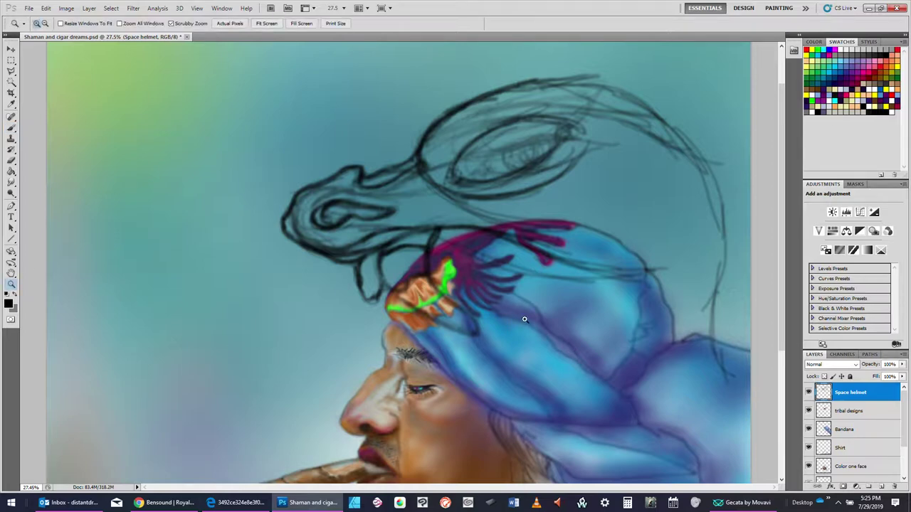
# - Sketch an inner rear contour from behind the eye down across the back of the headscarf toward the shoulder
pyautogui.moveTo(525, 320); pyautogui.dragTo(491, 297)
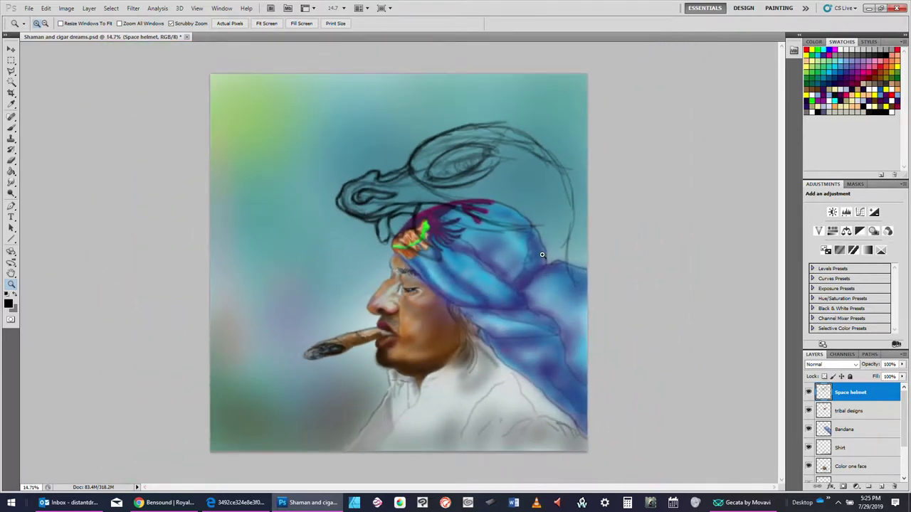
pyautogui.click(11, 128)
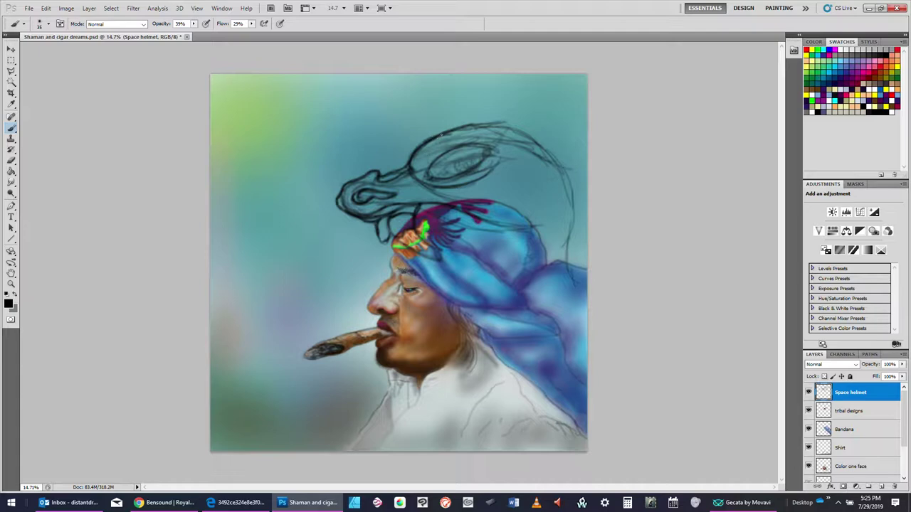
pyautogui.moveTo(441, 134); pyautogui.dragTo(506, 134)
pyautogui.moveTo(535, 168)
pyautogui.mouseDown()
pyautogui.moveTo(520, 141)
pyautogui.moveTo(542, 214)
pyautogui.mouseUp()
pyautogui.moveTo(525, 144); pyautogui.dragTo(532, 152)
pyautogui.moveTo(543, 186)
pyautogui.mouseDown()
pyautogui.moveTo(546, 227)
pyautogui.moveTo(545, 190)
pyautogui.moveTo(550, 229)
pyautogui.moveTo(544, 218)
pyautogui.moveTo(564, 243)
pyautogui.moveTo(526, 326)
pyautogui.moveTo(531, 304)
pyautogui.moveTo(504, 222)
pyautogui.moveTo(529, 230)
pyautogui.moveTo(513, 298)
pyautogui.moveTo(559, 302)
pyautogui.moveTo(518, 342)
pyautogui.moveTo(546, 308)
pyautogui.moveTo(544, 339)
pyautogui.mouseUp()
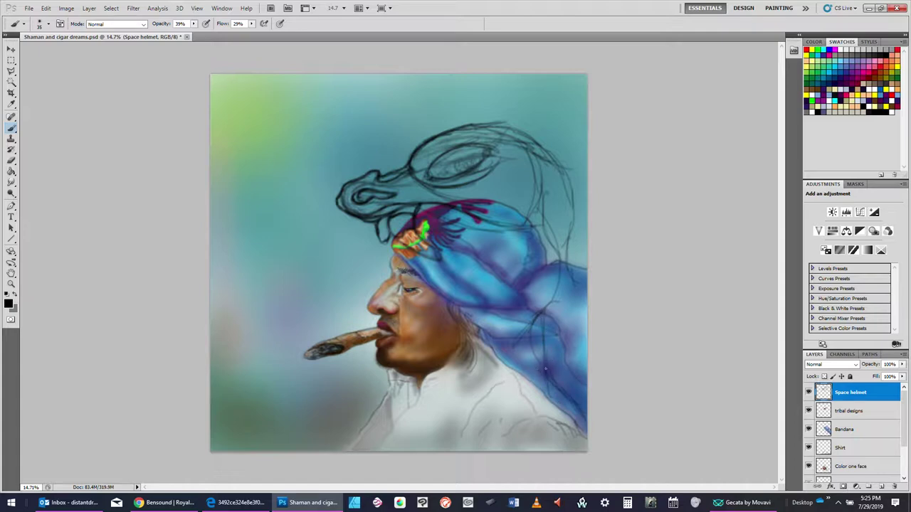
pyautogui.moveTo(545, 361); pyautogui.dragTo(556, 284)
pyautogui.moveTo(556, 263); pyautogui.dragTo(539, 148)
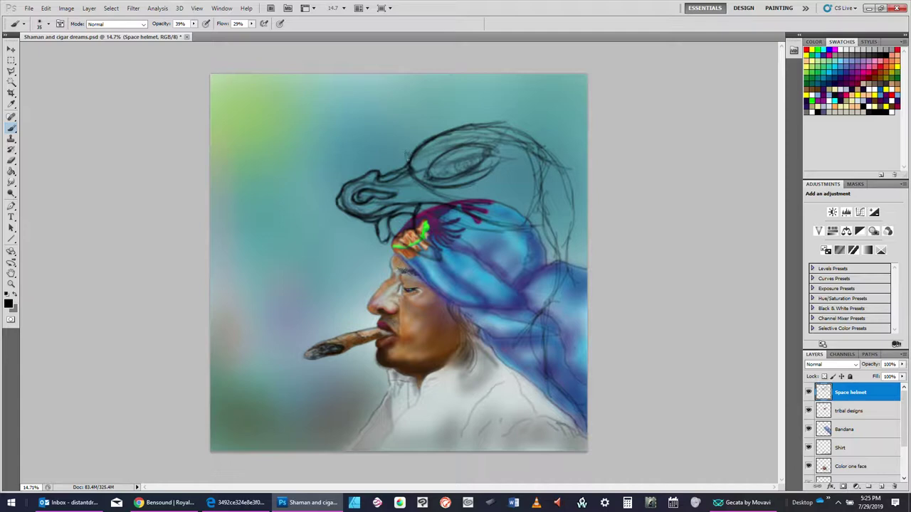
# - Add a straight, angular brow plate with a squared rear end above the almond-shaped eye
pyautogui.moveTo(404, 155)
pyautogui.mouseDown()
pyautogui.moveTo(410, 167)
pyautogui.moveTo(436, 131)
pyautogui.moveTo(483, 112)
pyautogui.mouseUp()
pyautogui.moveTo(418, 142)
pyautogui.mouseDown()
pyautogui.moveTo(459, 124)
pyautogui.moveTo(410, 142)
pyautogui.mouseUp()
pyautogui.moveTo(477, 112)
pyautogui.mouseDown()
pyautogui.moveTo(490, 122)
pyautogui.moveTo(466, 121)
pyautogui.mouseUp()
pyautogui.moveTo(414, 139)
pyautogui.mouseDown()
pyautogui.moveTo(484, 113)
pyautogui.moveTo(461, 121)
pyautogui.mouseUp()
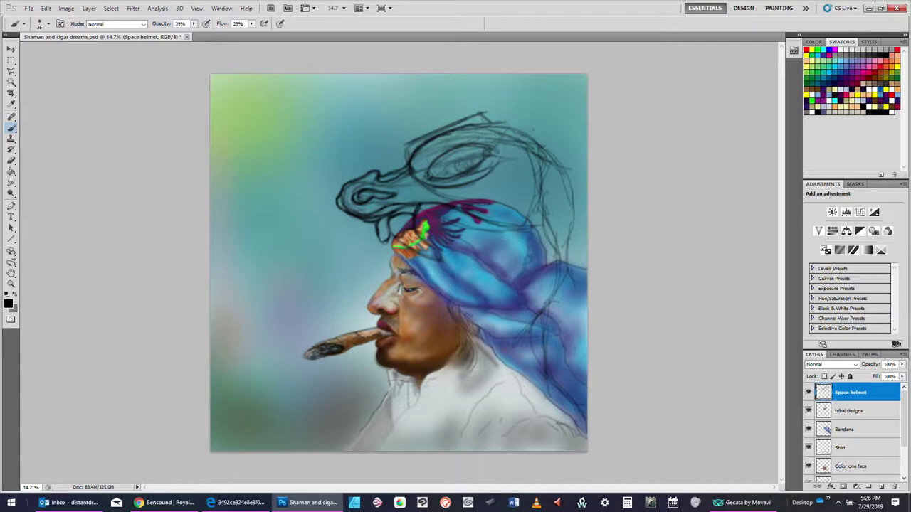
# - Sketch a long diagonal line behind the eye, rising from the headscarf past the back of the crown
pyautogui.moveTo(513, 142); pyautogui.dragTo(494, 155)
pyautogui.moveTo(555, 116); pyautogui.dragTo(480, 189)
pyautogui.moveTo(544, 127)
pyautogui.mouseDown()
pyautogui.moveTo(457, 217)
pyautogui.moveTo(501, 155)
pyautogui.mouseUp()
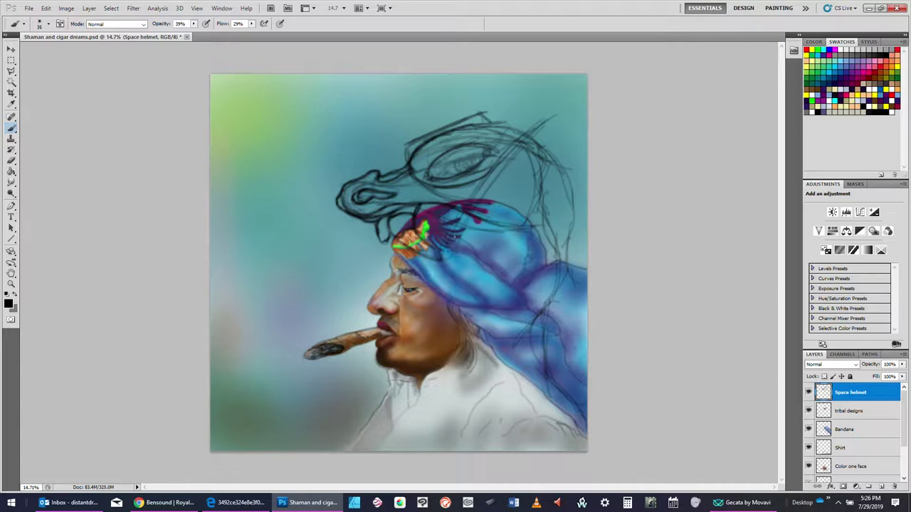
pyautogui.moveTo(448, 249); pyautogui.dragTo(454, 226)
pyautogui.moveTo(496, 165); pyautogui.dragTo(518, 148)
pyautogui.moveTo(478, 187); pyautogui.dragTo(489, 173)
pyautogui.moveTo(535, 129); pyautogui.dragTo(559, 114)
pyautogui.moveTo(502, 156); pyautogui.dragTo(531, 128)
pyautogui.moveTo(533, 128); pyautogui.dragTo(562, 111)
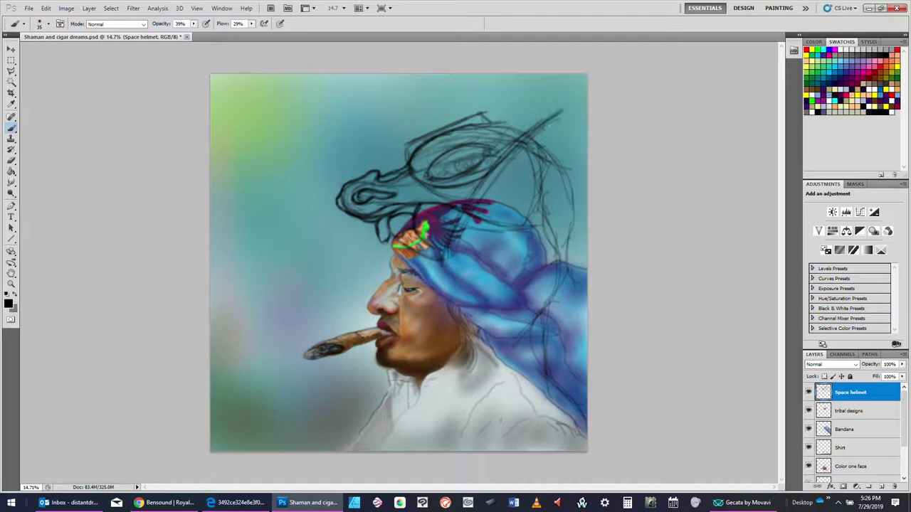
# - Turn the diagonal line into a narrow bar with a parallel edge and capped upper end, extending it down over the headscarf
pyautogui.moveTo(478, 178); pyautogui.dragTo(491, 164)
pyautogui.moveTo(519, 141); pyautogui.dragTo(571, 110)
pyautogui.moveTo(534, 143); pyautogui.dragTo(568, 120)
pyautogui.moveTo(508, 162); pyautogui.dragTo(527, 148)
pyautogui.moveTo(482, 194); pyautogui.dragTo(506, 165)
pyautogui.moveTo(510, 164); pyautogui.dragTo(525, 152)
pyautogui.moveTo(483, 193)
pyautogui.mouseDown()
pyautogui.moveTo(503, 173)
pyautogui.moveTo(475, 200)
pyautogui.mouseUp()
pyautogui.moveTo(467, 216); pyautogui.dragTo(459, 231)
pyautogui.moveTo(454, 256); pyautogui.dragTo(441, 271)
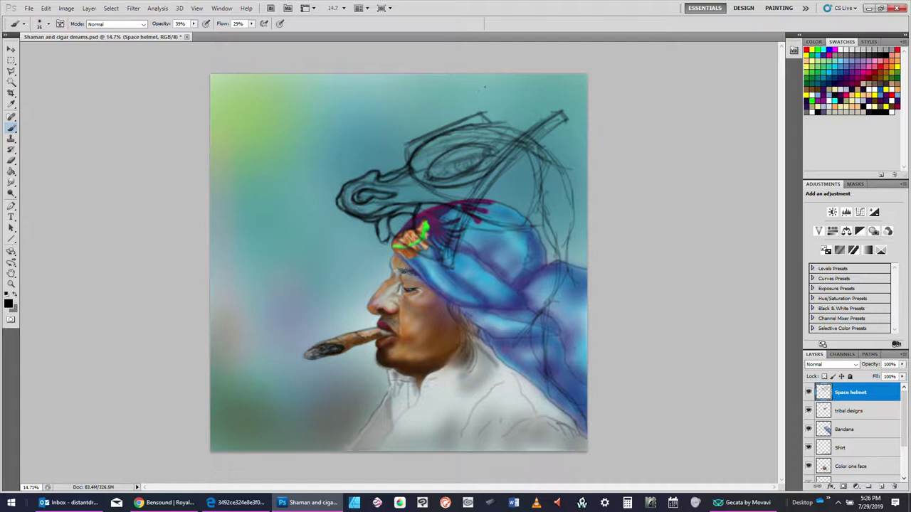
# - Sketch a large curved dome above the brow plate, sweeping from the canvas's upper edge down toward the snout
pyautogui.moveTo(482, 83); pyautogui.dragTo(411, 99)
pyautogui.moveTo(510, 81)
pyautogui.mouseDown()
pyautogui.moveTo(388, 115)
pyautogui.moveTo(399, 122)
pyautogui.mouseUp()
pyautogui.moveTo(437, 84)
pyautogui.mouseDown()
pyautogui.moveTo(386, 133)
pyautogui.moveTo(385, 158)
pyautogui.mouseUp()
pyautogui.moveTo(400, 112); pyautogui.dragTo(383, 147)
pyautogui.moveTo(398, 110); pyautogui.dragTo(382, 131)
pyautogui.moveTo(480, 81); pyautogui.dragTo(394, 104)
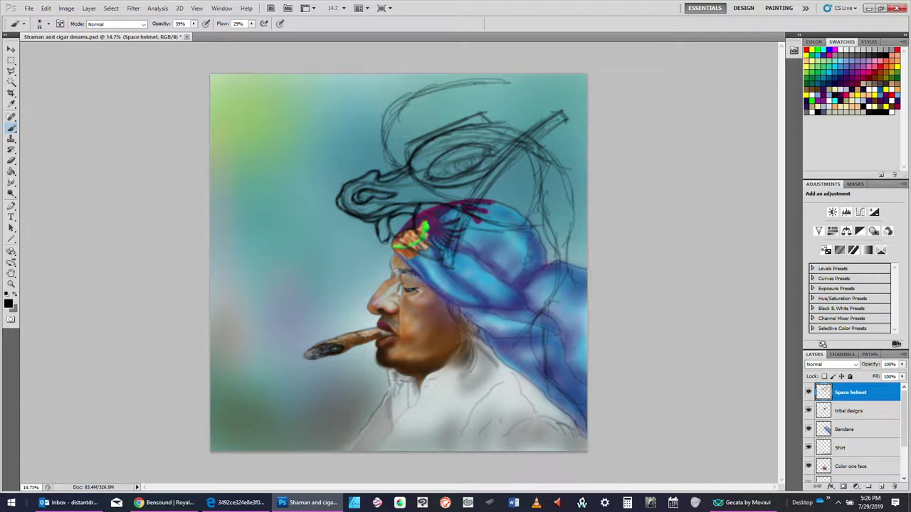
# - Continue the dome's arc over the top and down the back past the diagonal bar, reinforcing its upper edge
pyautogui.moveTo(508, 83)
pyautogui.mouseDown()
pyautogui.moveTo(412, 97)
pyautogui.moveTo(536, 119)
pyautogui.mouseUp()
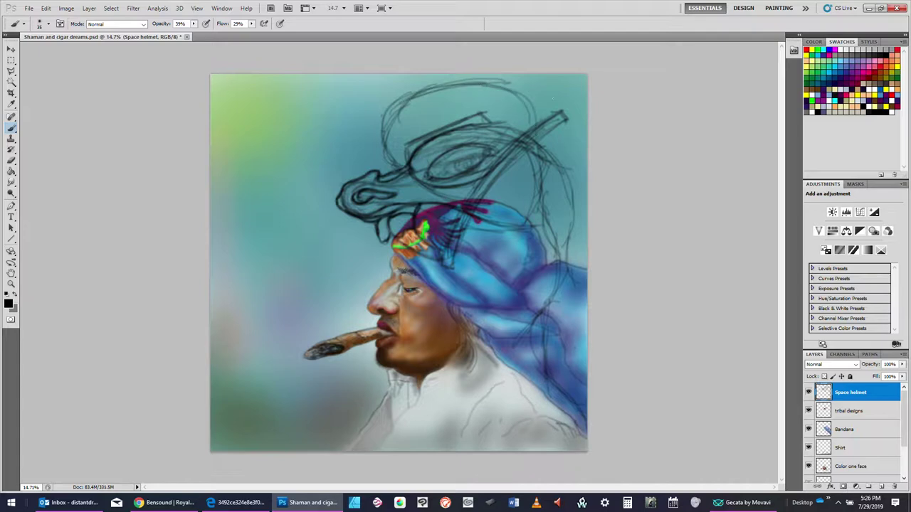
pyautogui.moveTo(441, 84)
pyautogui.mouseDown()
pyautogui.moveTo(515, 96)
pyautogui.moveTo(397, 95)
pyautogui.mouseUp()
pyautogui.moveTo(524, 84)
pyautogui.mouseDown()
pyautogui.moveTo(508, 87)
pyautogui.moveTo(542, 117)
pyautogui.moveTo(553, 111)
pyautogui.mouseUp()
pyautogui.moveTo(494, 79)
pyautogui.mouseDown()
pyautogui.moveTo(549, 110)
pyautogui.moveTo(472, 79)
pyautogui.moveTo(516, 84)
pyautogui.moveTo(458, 81)
pyautogui.mouseUp()
pyautogui.moveTo(521, 87); pyautogui.dragTo(418, 89)
pyautogui.moveTo(491, 79)
pyautogui.mouseDown()
pyautogui.moveTo(397, 100)
pyautogui.moveTo(411, 94)
pyautogui.moveTo(383, 128)
pyautogui.moveTo(398, 159)
pyautogui.mouseUp()
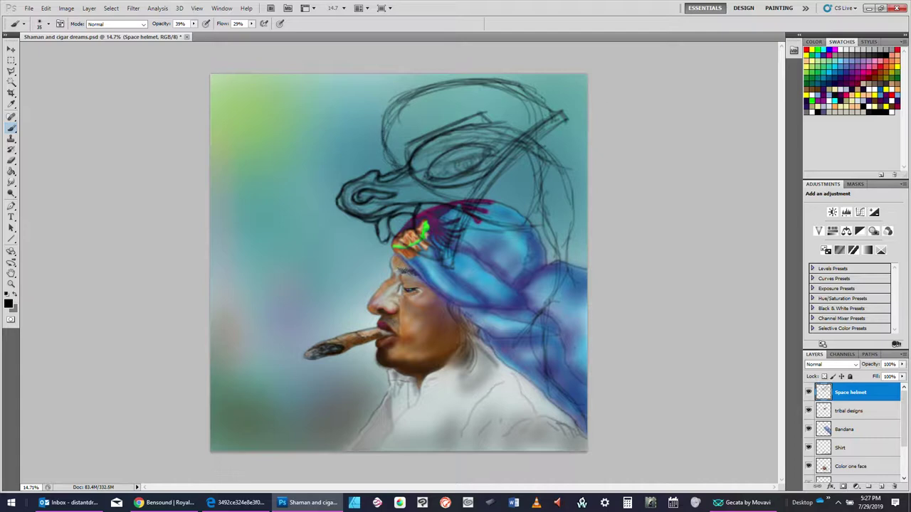
pyautogui.moveTo(543, 94); pyautogui.dragTo(553, 104)
pyautogui.moveTo(558, 117)
pyautogui.mouseDown()
pyautogui.moveTo(568, 134)
pyautogui.moveTo(560, 205)
pyautogui.mouseUp()
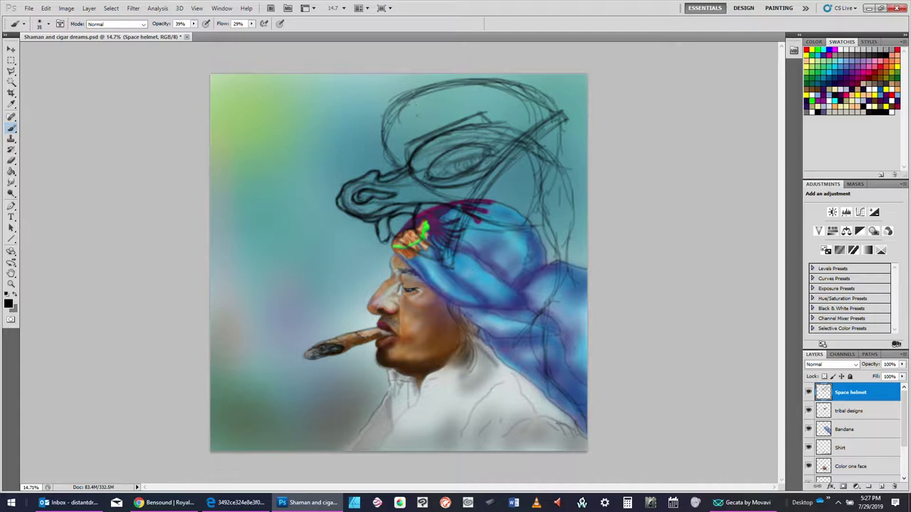
# - Add a vertical front edge inside the dome and a flatter line across its top
pyautogui.moveTo(411, 111)
pyautogui.mouseDown()
pyautogui.moveTo(409, 104)
pyautogui.moveTo(416, 136)
pyautogui.mouseUp()
pyautogui.moveTo(409, 90)
pyautogui.mouseDown()
pyautogui.moveTo(532, 88)
pyautogui.moveTo(495, 91)
pyautogui.mouseUp()
pyautogui.moveTo(515, 88); pyautogui.dragTo(530, 88)
pyautogui.moveTo(417, 90); pyautogui.dragTo(504, 88)
pyautogui.moveTo(436, 89); pyautogui.dragTo(471, 86)
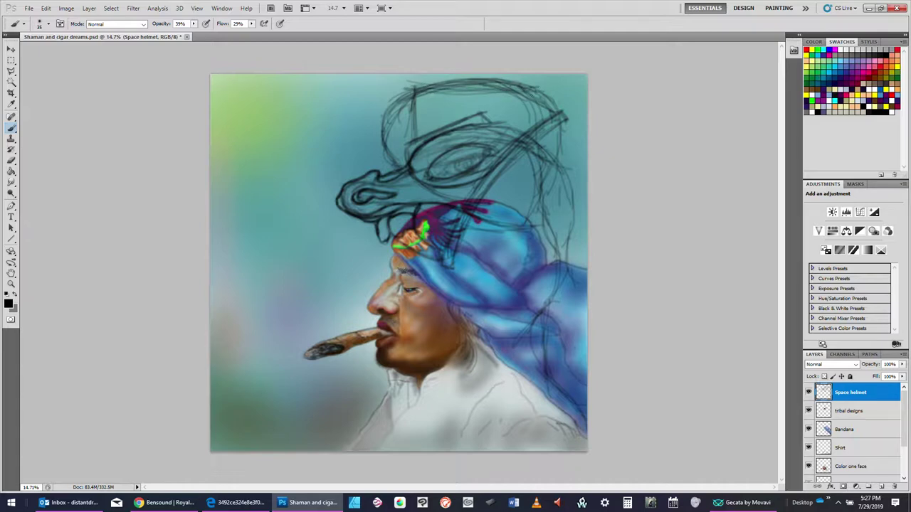
# - Draw a vertical rear edge inside the dome and build up the curved band along its top
pyautogui.moveTo(531, 96); pyautogui.dragTo(529, 121)
pyautogui.moveTo(533, 75); pyautogui.dragTo(537, 142)
pyautogui.moveTo(444, 81); pyautogui.dragTo(539, 83)
pyautogui.moveTo(418, 98)
pyautogui.mouseDown()
pyautogui.moveTo(514, 95)
pyautogui.moveTo(477, 98)
pyautogui.mouseUp()
pyautogui.moveTo(479, 97); pyautogui.dragTo(423, 100)
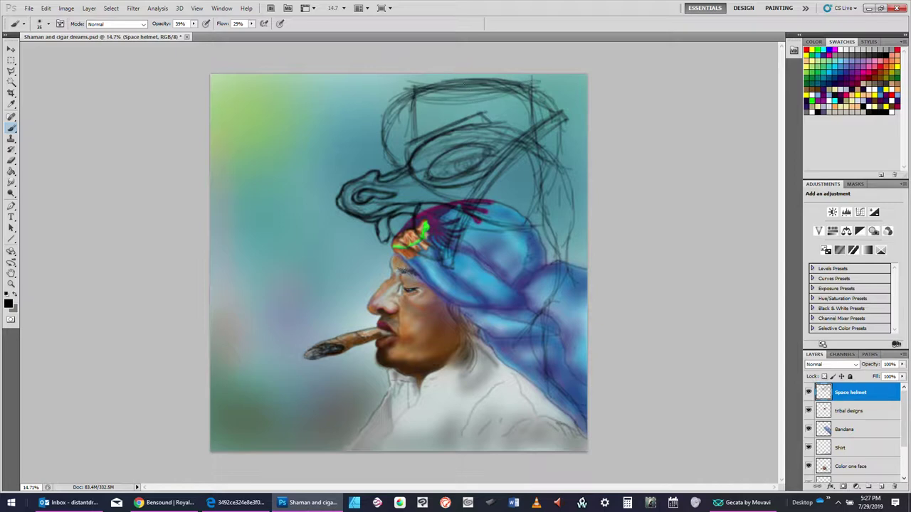
pyautogui.moveTo(523, 84)
pyautogui.mouseDown()
pyautogui.moveTo(457, 80)
pyautogui.moveTo(421, 93)
pyautogui.moveTo(429, 91)
pyautogui.mouseUp()
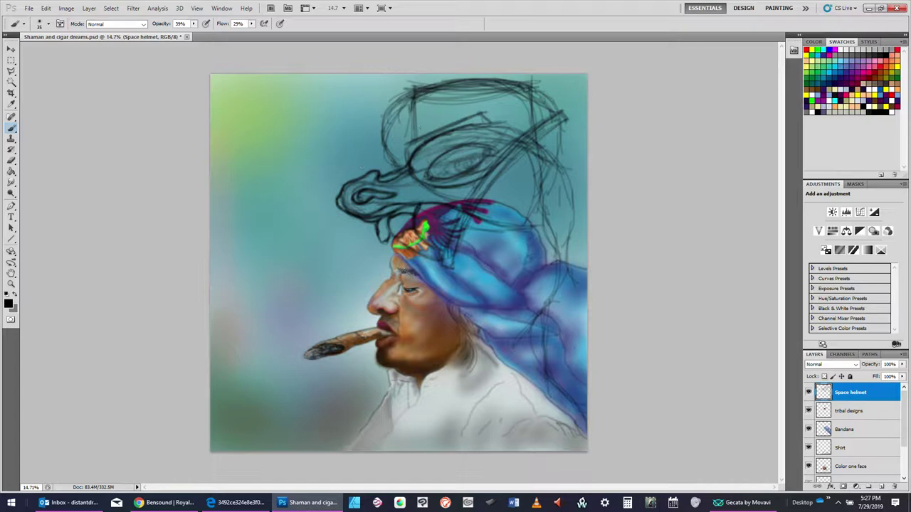
# - Draw a line from the brow plate to the dome's front and rework the front contour down to the snout
pyautogui.moveTo(447, 122)
pyautogui.mouseDown()
pyautogui.moveTo(406, 120)
pyautogui.moveTo(416, 121)
pyautogui.moveTo(405, 136)
pyautogui.moveTo(409, 145)
pyautogui.moveTo(426, 121)
pyautogui.moveTo(389, 116)
pyautogui.moveTo(381, 169)
pyautogui.mouseUp()
pyautogui.moveTo(396, 140); pyautogui.dragTo(389, 158)
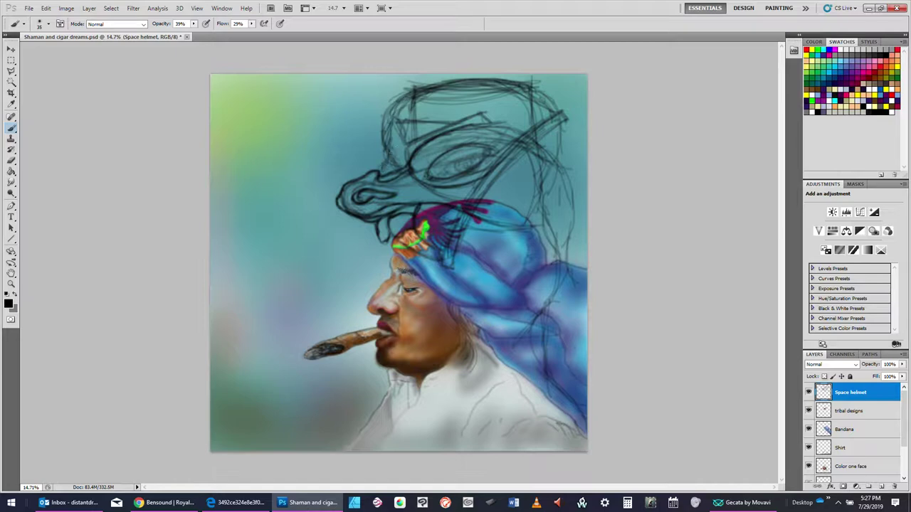
pyautogui.moveTo(395, 105)
pyautogui.mouseDown()
pyautogui.moveTo(391, 145)
pyautogui.moveTo(393, 117)
pyautogui.mouseUp()
pyautogui.moveTo(405, 161); pyautogui.dragTo(395, 172)
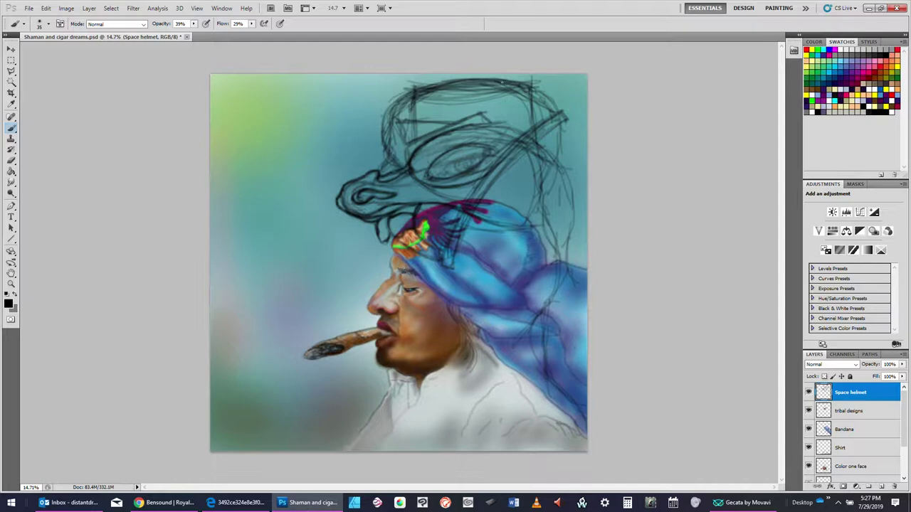
# - Build up the helmet's rear contour with long strokes from the dome's top down over the back of the headscarf
pyautogui.moveTo(464, 86)
pyautogui.mouseDown()
pyautogui.moveTo(539, 119)
pyautogui.moveTo(555, 174)
pyautogui.moveTo(539, 201)
pyautogui.mouseUp()
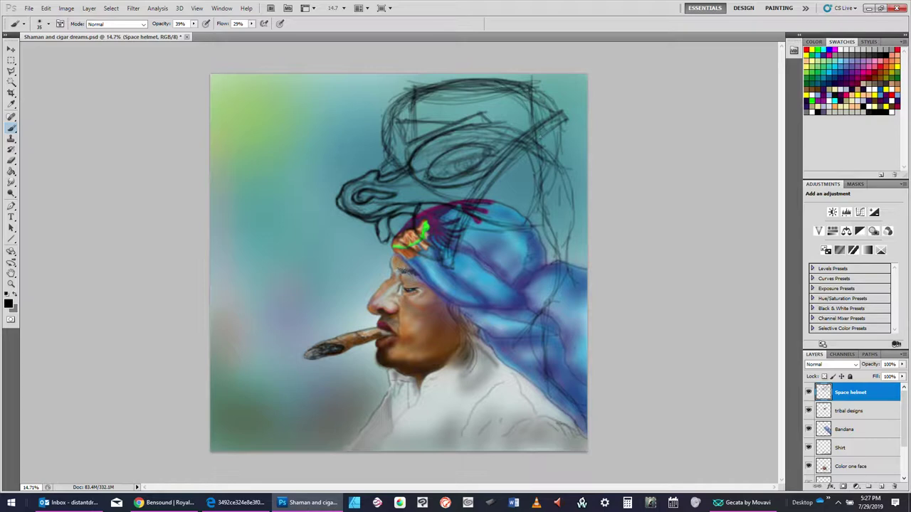
pyautogui.moveTo(539, 109); pyautogui.dragTo(549, 151)
pyautogui.moveTo(542, 102)
pyautogui.mouseDown()
pyautogui.moveTo(567, 169)
pyautogui.moveTo(540, 217)
pyautogui.mouseUp()
pyautogui.moveTo(545, 100)
pyautogui.mouseDown()
pyautogui.moveTo(569, 162)
pyautogui.moveTo(545, 212)
pyautogui.moveTo(548, 239)
pyautogui.mouseUp()
pyautogui.moveTo(552, 181)
pyautogui.mouseDown()
pyautogui.moveTo(545, 259)
pyautogui.moveTo(558, 299)
pyautogui.mouseUp()
pyautogui.moveTo(549, 181); pyautogui.dragTo(552, 304)
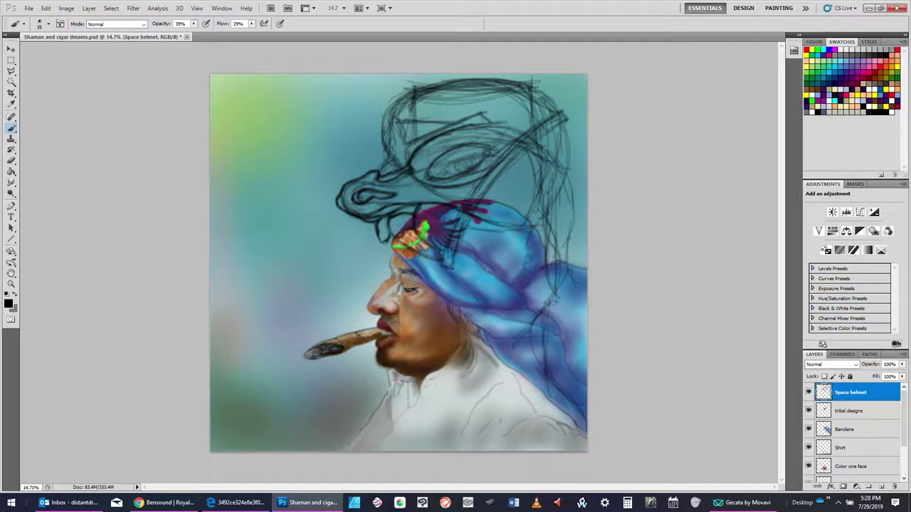
# - Sketch a diagonal strap across the side of the headscarf, joining a curved piece around the ear and nape
pyautogui.moveTo(531, 240); pyautogui.dragTo(478, 301)
pyautogui.moveTo(537, 232); pyautogui.dragTo(471, 311)
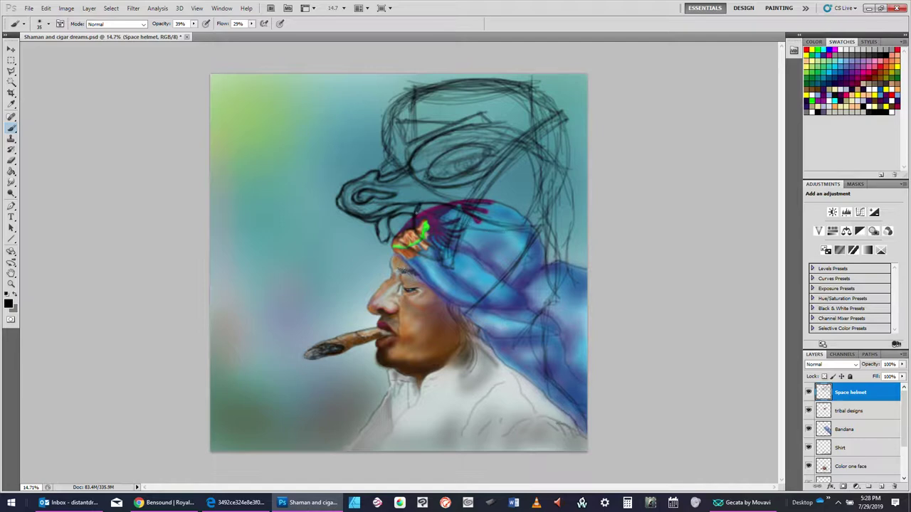
pyautogui.moveTo(468, 229); pyautogui.dragTo(519, 248)
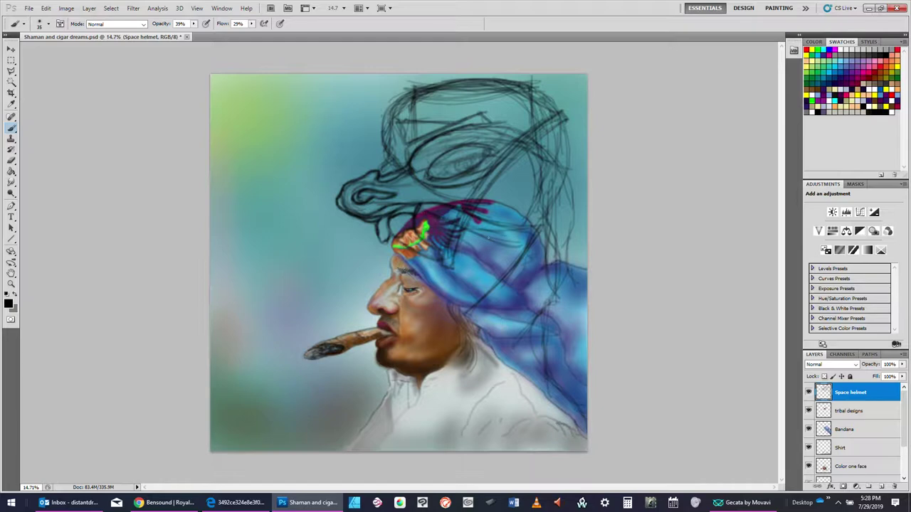
pyautogui.moveTo(489, 238); pyautogui.dragTo(511, 252)
pyautogui.moveTo(480, 283)
pyautogui.mouseDown()
pyautogui.moveTo(513, 242)
pyautogui.moveTo(459, 306)
pyautogui.moveTo(498, 364)
pyautogui.mouseUp()
pyautogui.moveTo(462, 305)
pyautogui.mouseDown()
pyautogui.moveTo(484, 363)
pyautogui.moveTo(471, 332)
pyautogui.moveTo(510, 364)
pyautogui.mouseUp()
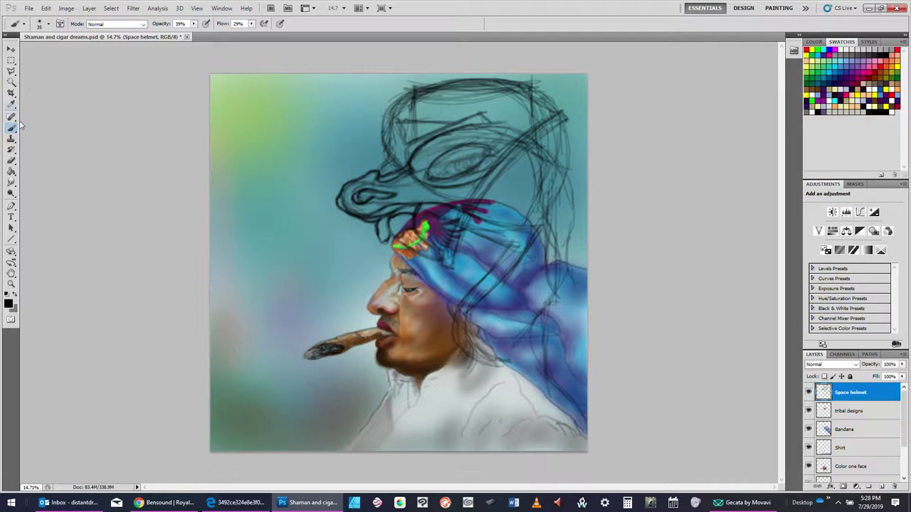
# - Switch to the Eraser with 86% opacity and 72% flow
pyautogui.click(10, 161)
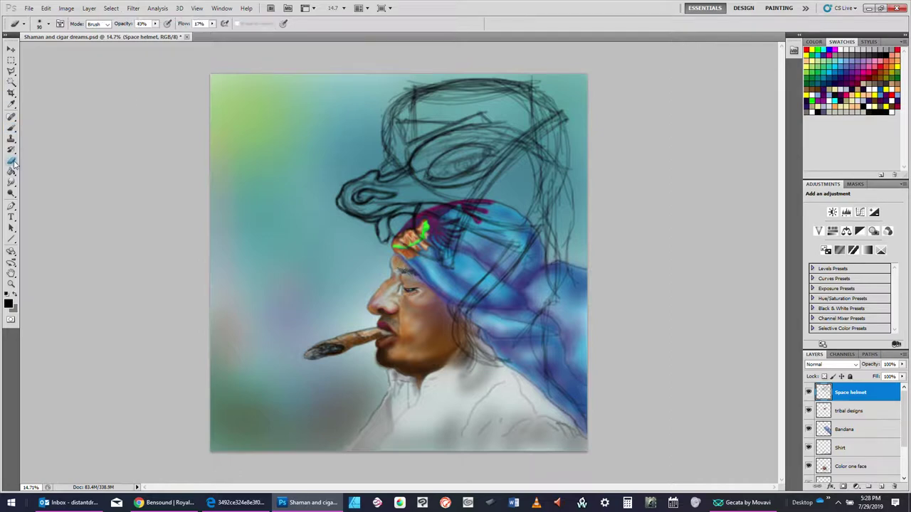
pyautogui.click(154, 23)
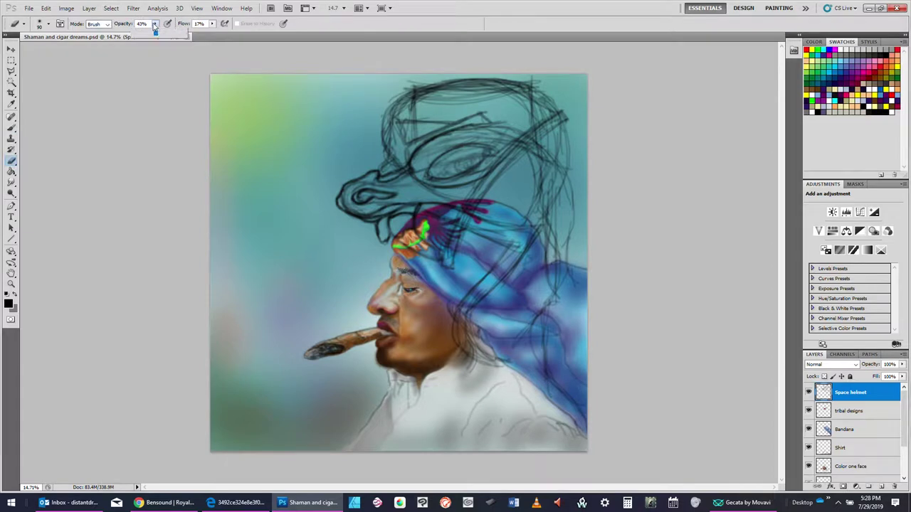
pyautogui.moveTo(168, 35); pyautogui.dragTo(175, 34)
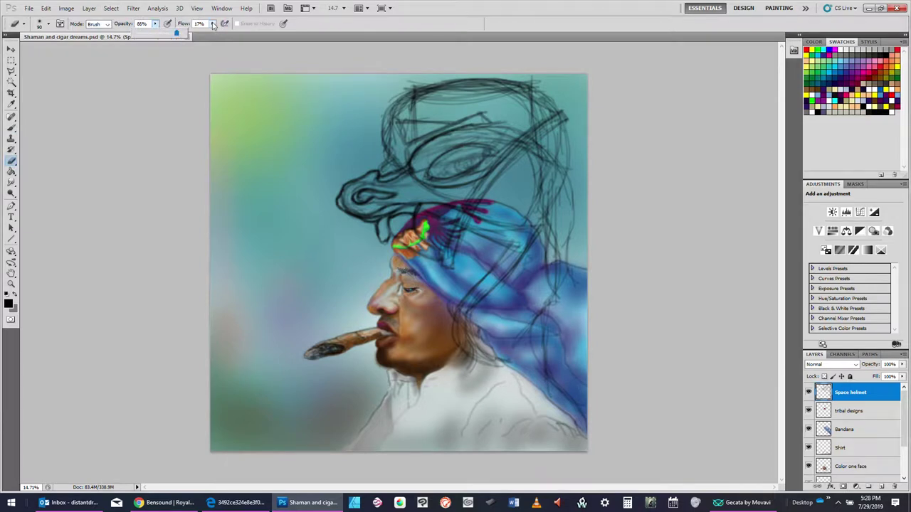
pyautogui.click(211, 23)
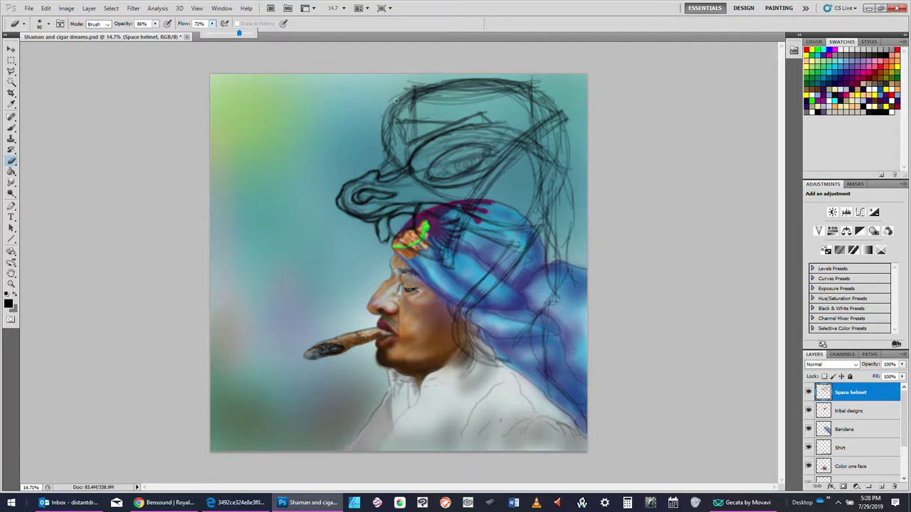
pyautogui.click(362, 109)
# - Enlarge the eraser to 700 and erase the dome's outer front contour above the snout
pyautogui.press(']')
pyautogui.press(']')
pyautogui.press(']')
pyautogui.press(']')
pyautogui.press(']')
pyautogui.press(']')
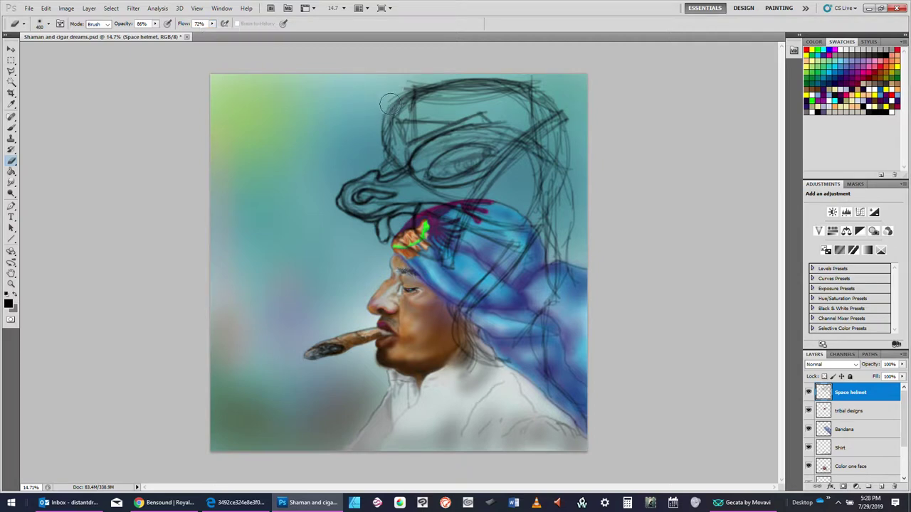
pyautogui.press(']')
pyautogui.press(']')
pyautogui.press(']')
pyautogui.press(']')
pyautogui.press(']')
pyautogui.moveTo(399, 107)
pyautogui.mouseDown()
pyautogui.moveTo(399, 136)
pyautogui.moveTo(387, 126)
pyautogui.moveTo(389, 144)
pyautogui.mouseUp()
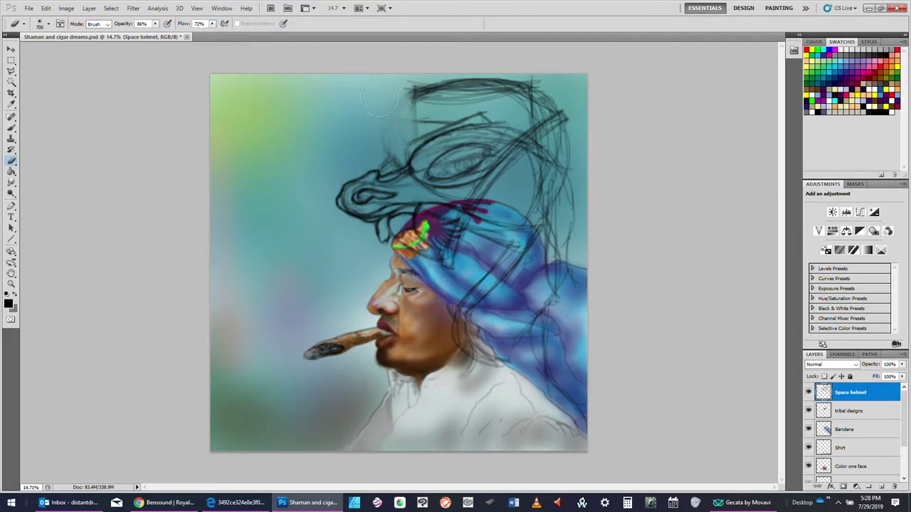
# - Reduce the eraser size and clean up the dome's front top corner and the stray, thick lines around the snout
pyautogui.press('[')
pyautogui.press('[')
pyautogui.press('[')
pyautogui.press('[')
pyautogui.moveTo(426, 77)
pyautogui.mouseDown()
pyautogui.moveTo(386, 101)
pyautogui.moveTo(439, 61)
pyautogui.mouseUp()
pyautogui.press('[')
pyautogui.press('[')
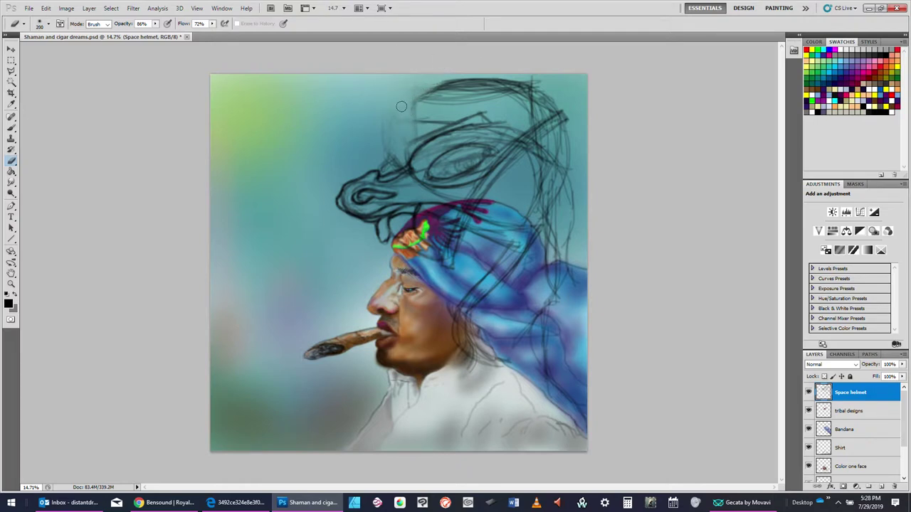
pyautogui.moveTo(404, 147)
pyautogui.mouseDown()
pyautogui.moveTo(388, 108)
pyautogui.moveTo(379, 138)
pyautogui.moveTo(393, 128)
pyautogui.moveTo(396, 134)
pyautogui.moveTo(358, 153)
pyautogui.mouseUp()
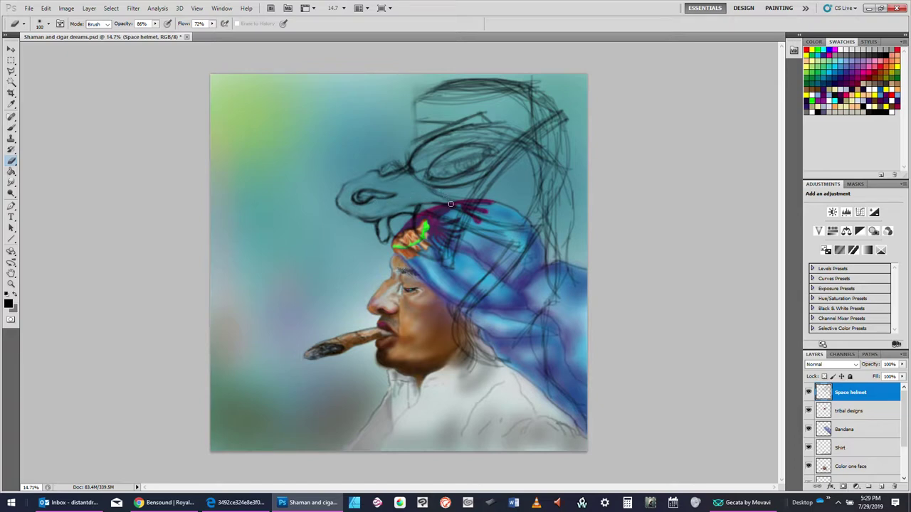
# - Enlarge the eraser to 200 and erase the eye's outer rim, its inner scribbles and the dome's rear top lines
pyautogui.press(']')
pyautogui.press(']')
pyautogui.press(']')
pyautogui.press(']')
pyautogui.moveTo(427, 189)
pyautogui.mouseDown()
pyautogui.moveTo(464, 188)
pyautogui.moveTo(453, 194)
pyautogui.moveTo(488, 165)
pyautogui.moveTo(467, 183)
pyautogui.moveTo(429, 189)
pyautogui.moveTo(412, 179)
pyautogui.moveTo(421, 150)
pyautogui.moveTo(411, 164)
pyautogui.moveTo(415, 180)
pyautogui.moveTo(452, 139)
pyautogui.moveTo(422, 163)
pyautogui.moveTo(487, 136)
pyautogui.moveTo(457, 139)
pyautogui.moveTo(504, 134)
pyautogui.moveTo(450, 137)
pyautogui.moveTo(499, 139)
pyautogui.moveTo(486, 129)
pyautogui.moveTo(426, 146)
pyautogui.moveTo(454, 103)
pyautogui.moveTo(524, 114)
pyautogui.moveTo(511, 116)
pyautogui.moveTo(482, 157)
pyautogui.moveTo(433, 173)
pyautogui.moveTo(443, 162)
pyautogui.moveTo(443, 179)
pyautogui.moveTo(526, 167)
pyautogui.moveTo(513, 145)
pyautogui.moveTo(523, 130)
pyautogui.moveTo(497, 154)
pyautogui.moveTo(527, 125)
pyautogui.moveTo(486, 174)
pyautogui.moveTo(545, 106)
pyautogui.moveTo(512, 139)
pyautogui.moveTo(537, 111)
pyautogui.moveTo(519, 95)
pyautogui.moveTo(541, 104)
pyautogui.moveTo(497, 86)
pyautogui.moveTo(534, 98)
pyautogui.moveTo(523, 109)
pyautogui.moveTo(526, 96)
pyautogui.moveTo(501, 89)
pyautogui.moveTo(487, 101)
pyautogui.moveTo(498, 93)
pyautogui.moveTo(462, 90)
pyautogui.moveTo(498, 86)
pyautogui.moveTo(438, 93)
pyautogui.moveTo(487, 89)
pyautogui.moveTo(439, 96)
pyautogui.moveTo(475, 91)
pyautogui.moveTo(459, 115)
pyautogui.moveTo(420, 122)
pyautogui.moveTo(544, 94)
pyautogui.moveTo(518, 81)
pyautogui.mouseUp()
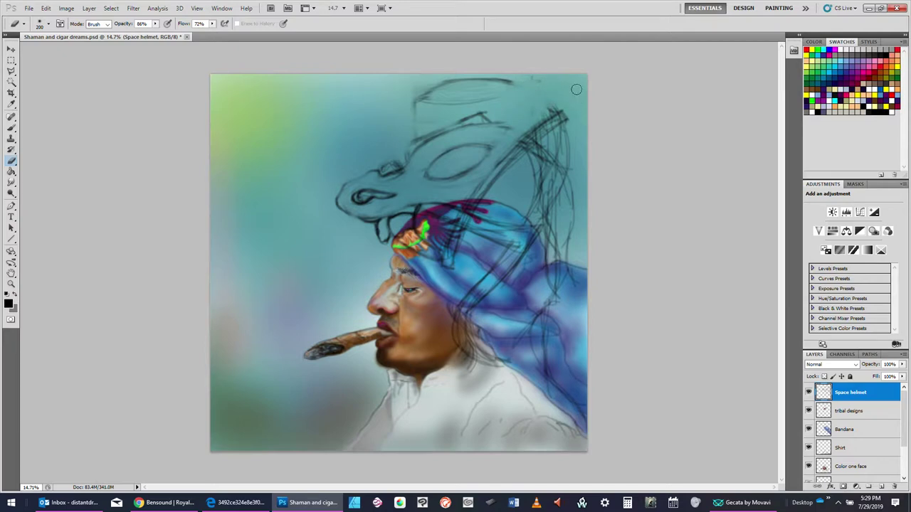
# - Erase the overlapping rear contour lines behind the diagonal bar, enlarging the eraser to 400
pyautogui.moveTo(547, 144)
pyautogui.mouseDown()
pyautogui.moveTo(523, 170)
pyautogui.moveTo(551, 131)
pyautogui.moveTo(516, 182)
pyautogui.moveTo(544, 177)
pyautogui.moveTo(552, 192)
pyautogui.moveTo(543, 234)
pyautogui.moveTo(539, 224)
pyautogui.moveTo(498, 226)
pyautogui.mouseUp()
pyautogui.press(']')
pyautogui.press(']')
pyautogui.press(']')
pyautogui.moveTo(522, 193); pyautogui.dragTo(481, 215)
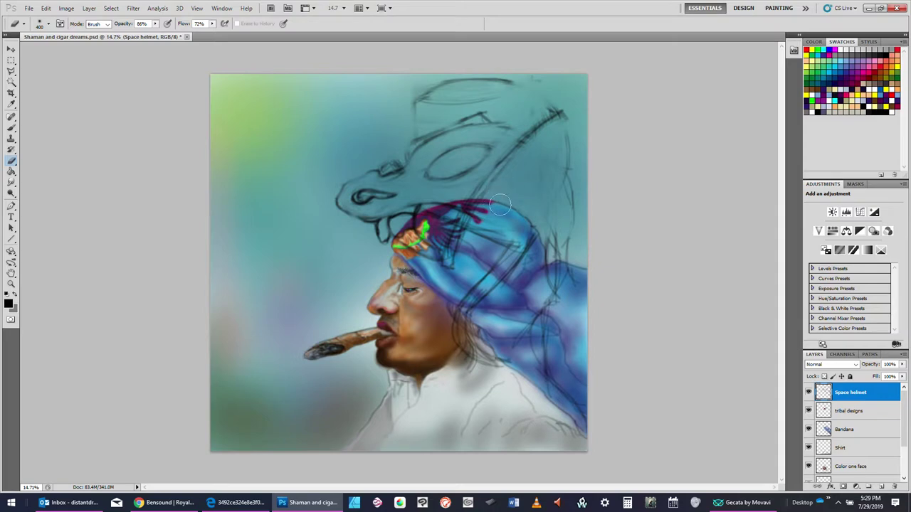
# - Erase the rough rear helmet lines over the back of the headscarf, ending with the eraser at size 500
pyautogui.moveTo(545, 179); pyautogui.dragTo(541, 278)
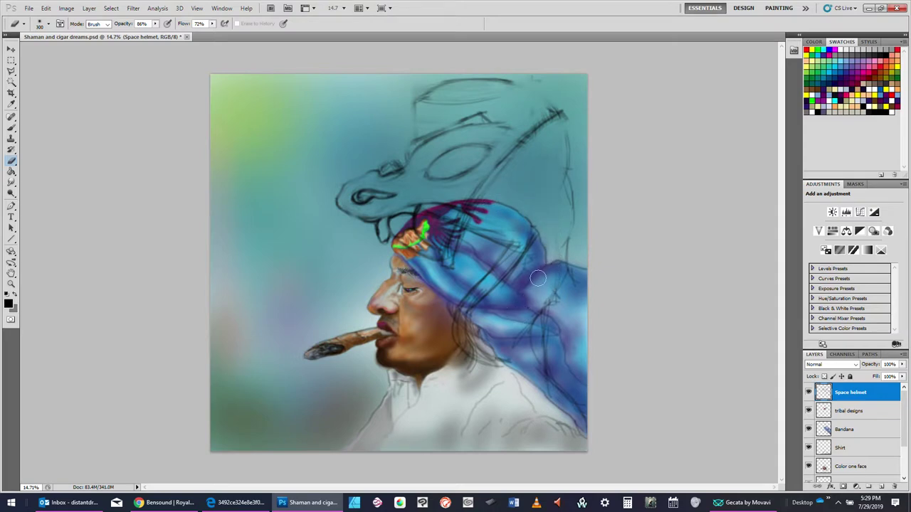
pyautogui.press('[')
pyautogui.press('[')
pyautogui.press('[')
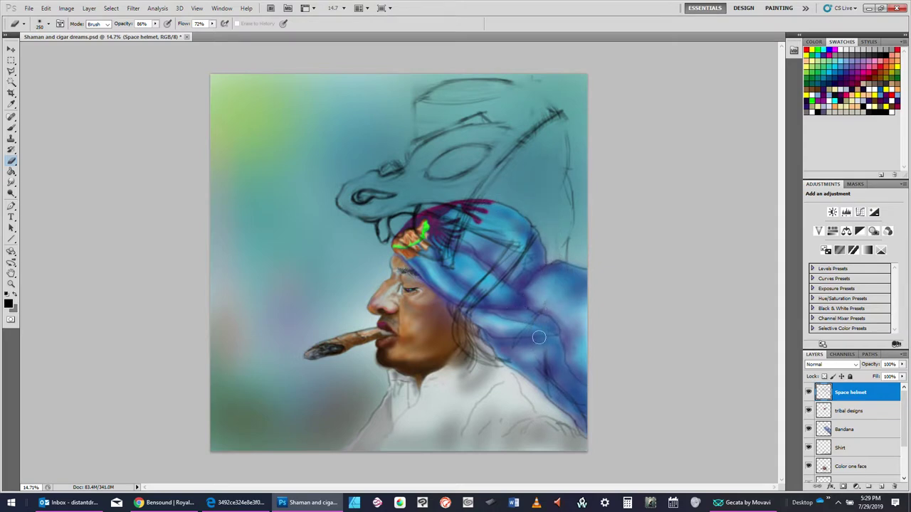
pyautogui.press(']')
pyautogui.press(']')
pyautogui.press(']')
pyautogui.press(']')
pyautogui.moveTo(538, 266); pyautogui.dragTo(535, 291)
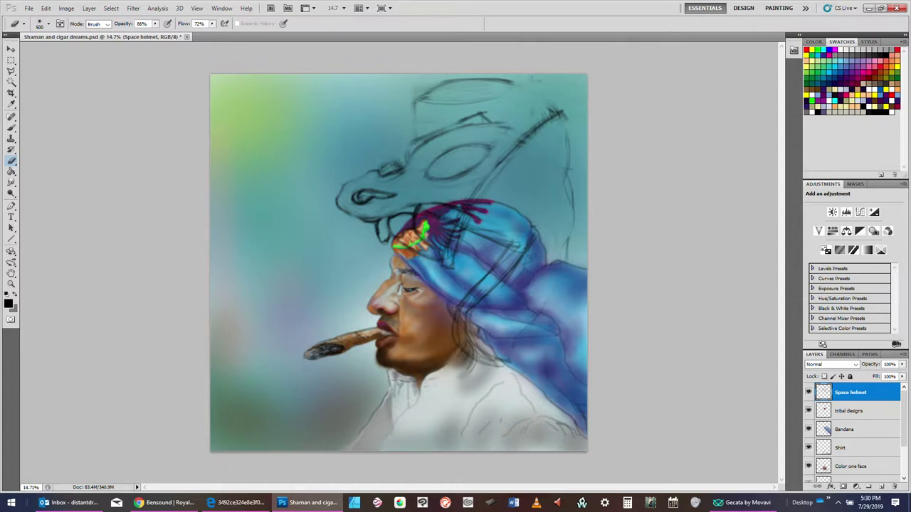
pyautogui.hotkey('alt', 'Tab')
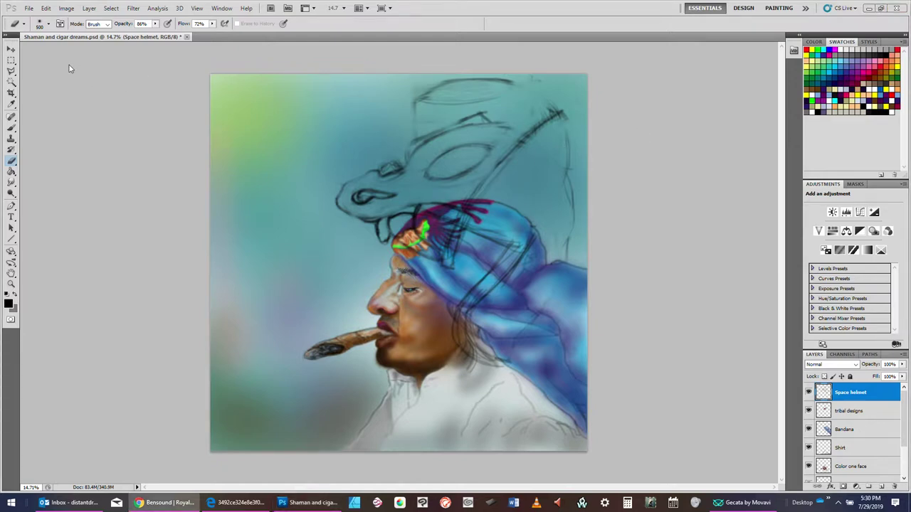
# - Paint black square notches down the dome's front edge and darken the boxy ridge on the snout with the Brush
pyautogui.click(11, 129)
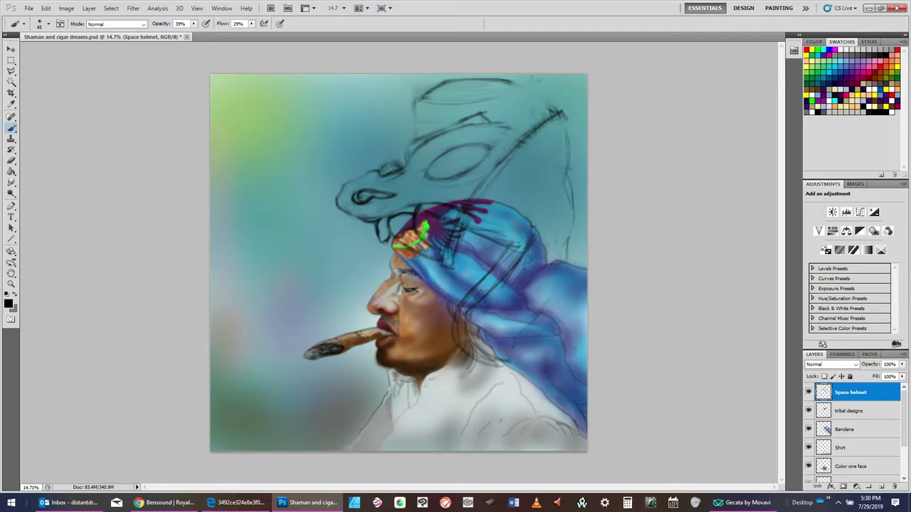
pyautogui.moveTo(413, 101)
pyautogui.mouseDown()
pyautogui.moveTo(427, 120)
pyautogui.moveTo(417, 134)
pyautogui.mouseUp()
pyautogui.moveTo(427, 134); pyautogui.dragTo(416, 140)
pyautogui.moveTo(405, 149)
pyautogui.mouseDown()
pyautogui.moveTo(401, 167)
pyautogui.moveTo(378, 168)
pyautogui.moveTo(385, 164)
pyautogui.mouseUp()
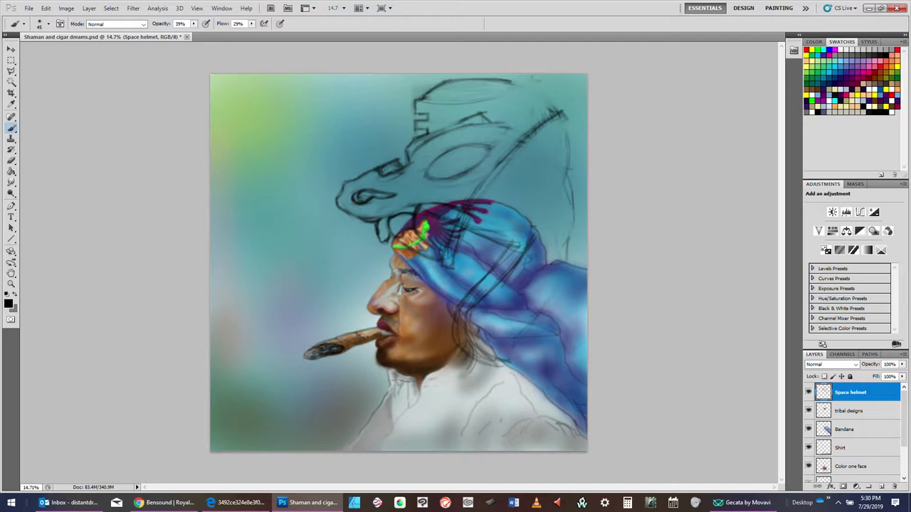
# - Sketch the dome's curved rear edge and an outer shaded band running down to the top of the diagonal bar
pyautogui.moveTo(513, 81)
pyautogui.mouseDown()
pyautogui.moveTo(543, 101)
pyautogui.moveTo(520, 89)
pyautogui.moveTo(533, 100)
pyautogui.mouseUp()
pyautogui.moveTo(506, 81)
pyautogui.mouseDown()
pyautogui.moveTo(533, 124)
pyautogui.moveTo(502, 158)
pyautogui.mouseUp()
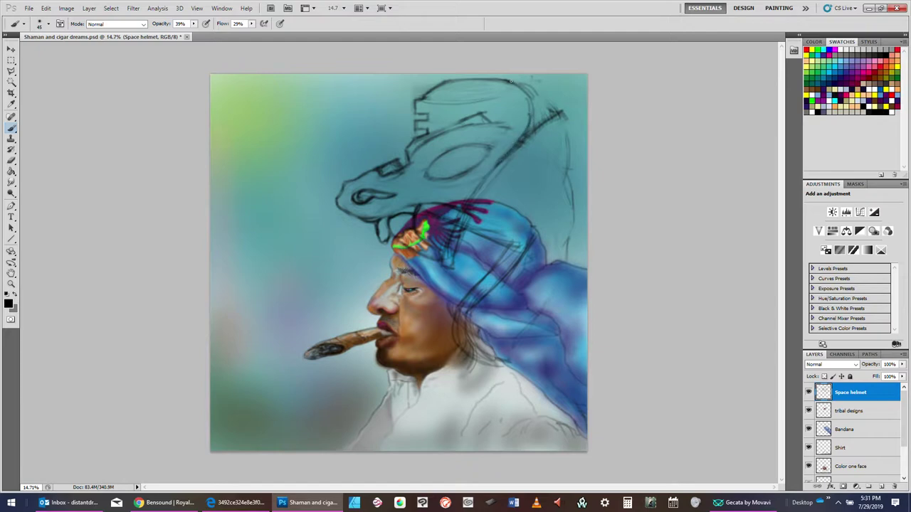
pyautogui.moveTo(507, 80)
pyautogui.mouseDown()
pyautogui.moveTo(549, 94)
pyautogui.moveTo(513, 81)
pyautogui.moveTo(453, 83)
pyautogui.mouseUp()
pyautogui.moveTo(546, 91); pyautogui.dragTo(561, 120)
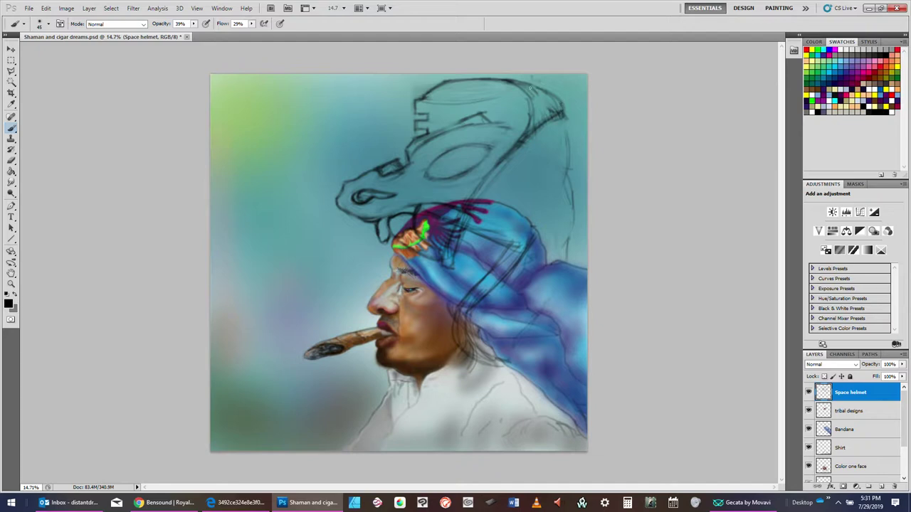
pyautogui.moveTo(530, 88); pyautogui.dragTo(554, 104)
# - Draw a flattened ellipse on top of the dome and darken its upper contour
pyautogui.moveTo(508, 82)
pyautogui.mouseDown()
pyautogui.moveTo(441, 83)
pyautogui.moveTo(427, 99)
pyautogui.moveTo(507, 91)
pyautogui.mouseUp()
pyautogui.moveTo(427, 99); pyautogui.dragTo(514, 90)
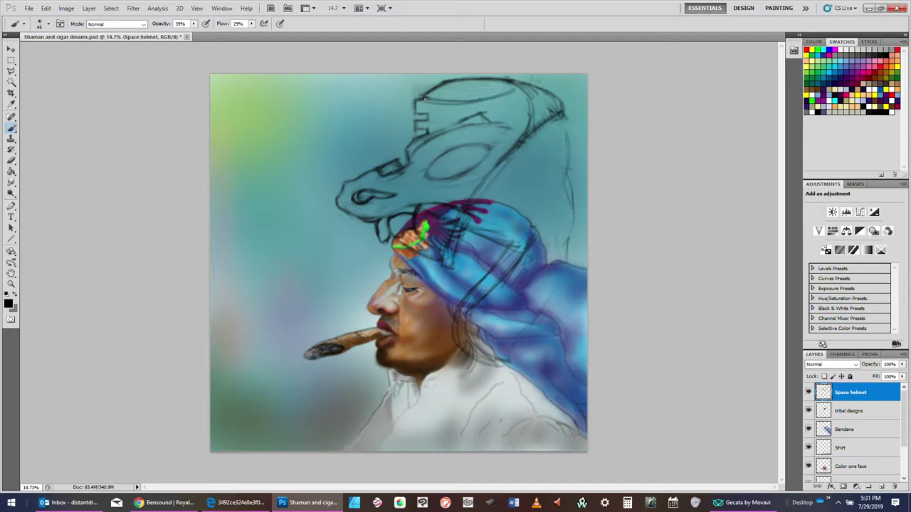
pyautogui.moveTo(425, 99); pyautogui.dragTo(514, 85)
pyautogui.moveTo(423, 100)
pyautogui.mouseDown()
pyautogui.moveTo(468, 76)
pyautogui.moveTo(496, 75)
pyautogui.moveTo(452, 81)
pyautogui.moveTo(524, 79)
pyautogui.mouseUp()
pyautogui.moveTo(454, 79); pyautogui.dragTo(542, 87)
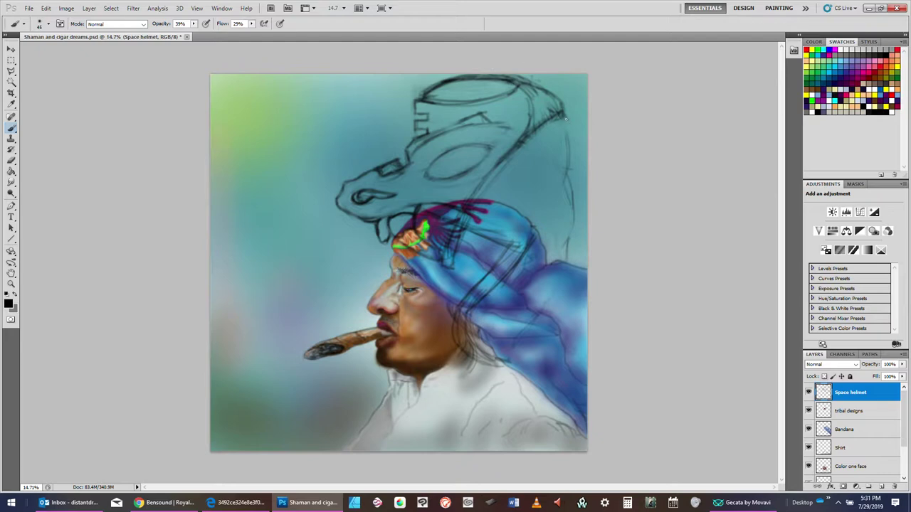
# - Sketch a pointed flap behind the diagonal bar and a long vertical line from it down over the headscarf's tail
pyautogui.moveTo(570, 123); pyautogui.dragTo(584, 171)
pyautogui.moveTo(584, 171); pyautogui.dragTo(540, 188)
pyautogui.moveTo(584, 173)
pyautogui.mouseDown()
pyautogui.moveTo(497, 203)
pyautogui.moveTo(494, 216)
pyautogui.moveTo(513, 229)
pyautogui.moveTo(487, 219)
pyautogui.moveTo(516, 230)
pyautogui.moveTo(572, 192)
pyautogui.moveTo(494, 222)
pyautogui.mouseUp()
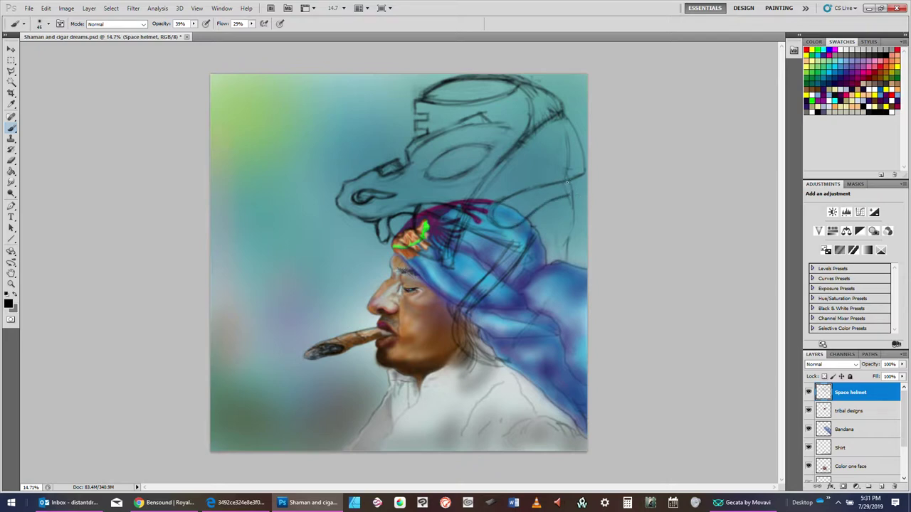
pyautogui.moveTo(567, 182)
pyautogui.mouseDown()
pyautogui.moveTo(571, 193)
pyautogui.moveTo(559, 199)
pyautogui.moveTo(575, 220)
pyautogui.moveTo(567, 246)
pyautogui.mouseUp()
pyautogui.moveTo(568, 296); pyautogui.dragTo(570, 367)
pyautogui.moveTo(572, 330); pyautogui.dragTo(570, 355)
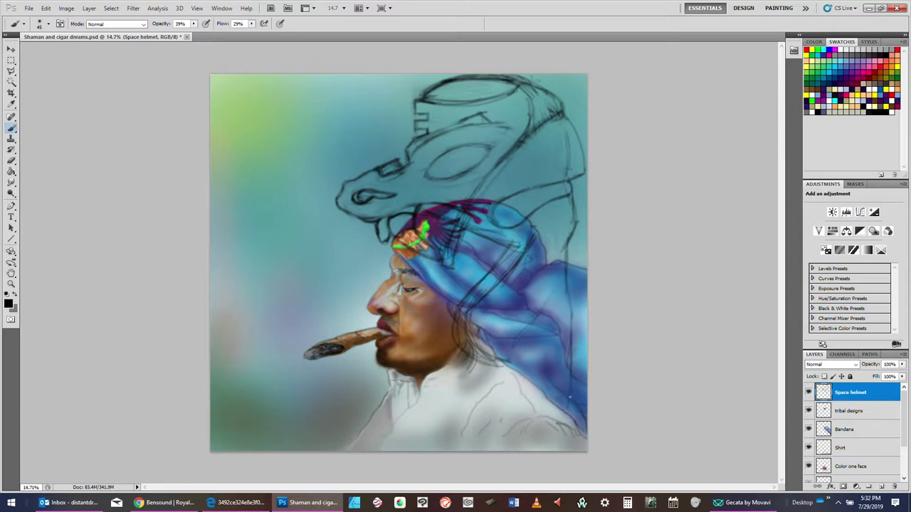
pyautogui.moveTo(570, 397); pyautogui.dragTo(567, 411)
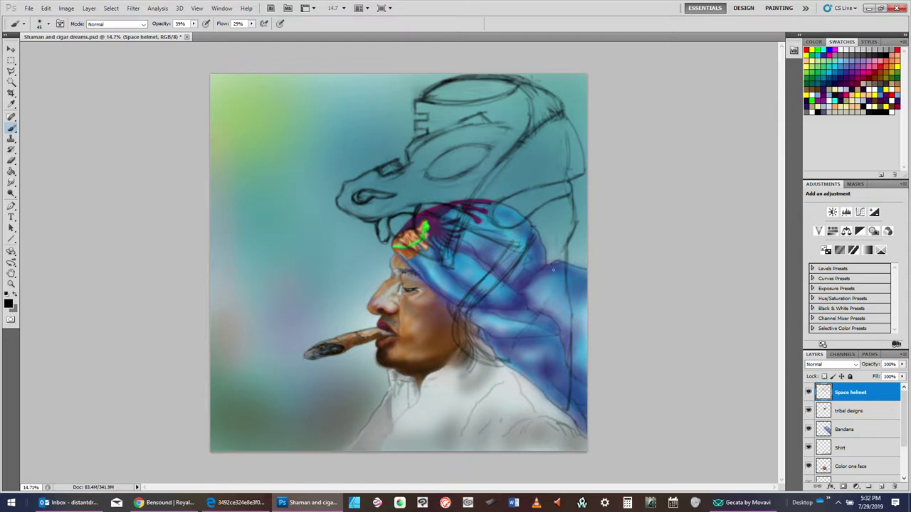
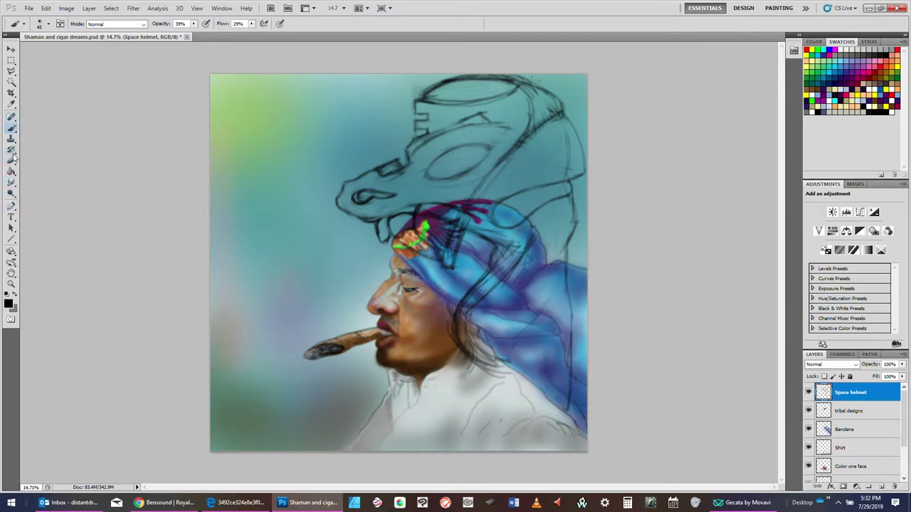
# - Reduce the eraser to about 200 and erase the thick dark strokes along the back of the jaw and neck
pyautogui.click(12, 163)
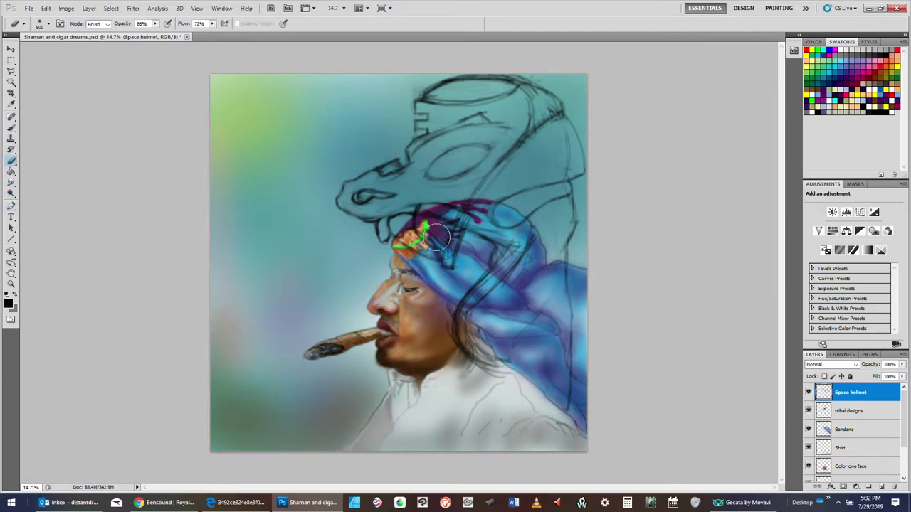
pyautogui.press('[')
pyautogui.press('[')
pyautogui.press('[')
pyautogui.press('[')
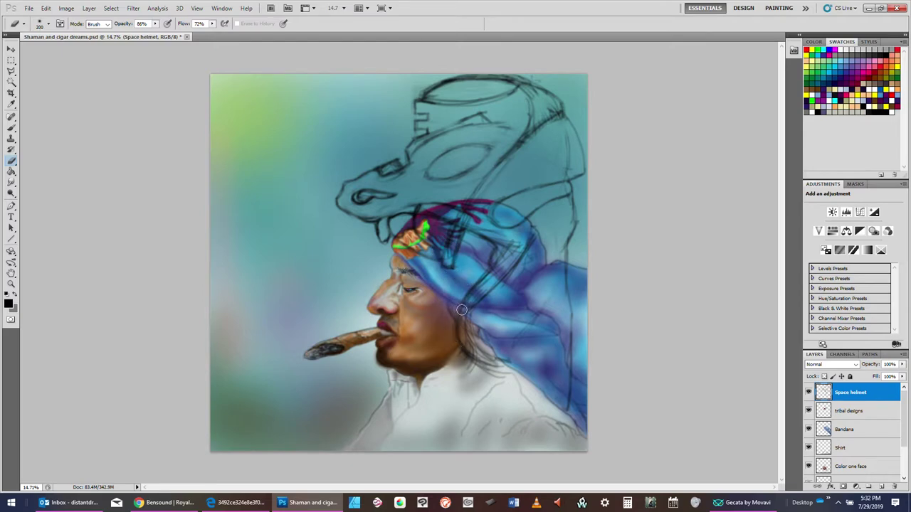
pyautogui.press(']')
pyautogui.moveTo(462, 322)
pyautogui.mouseDown()
pyautogui.moveTo(509, 385)
pyautogui.moveTo(482, 366)
pyautogui.mouseUp()
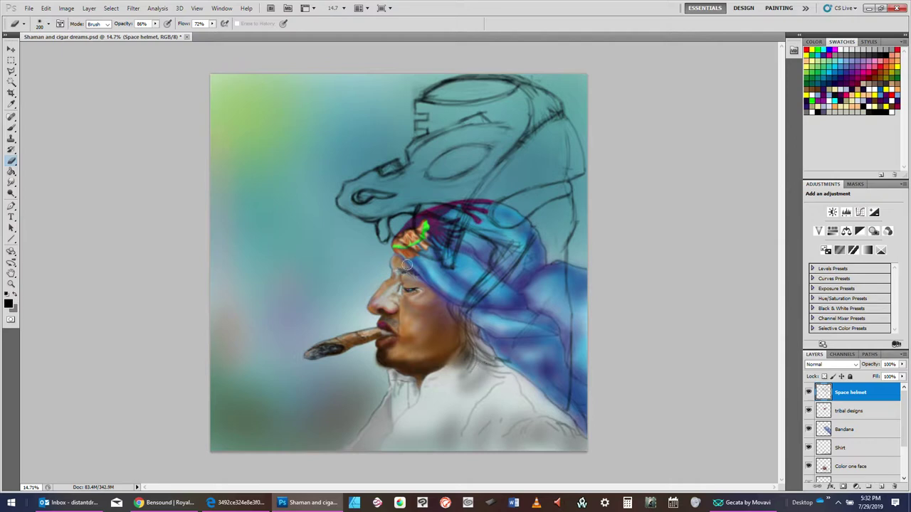
# - Redraw the neck curve down to the shirt and darken the angular line across the headscarf with the Brush
pyautogui.click(12, 129)
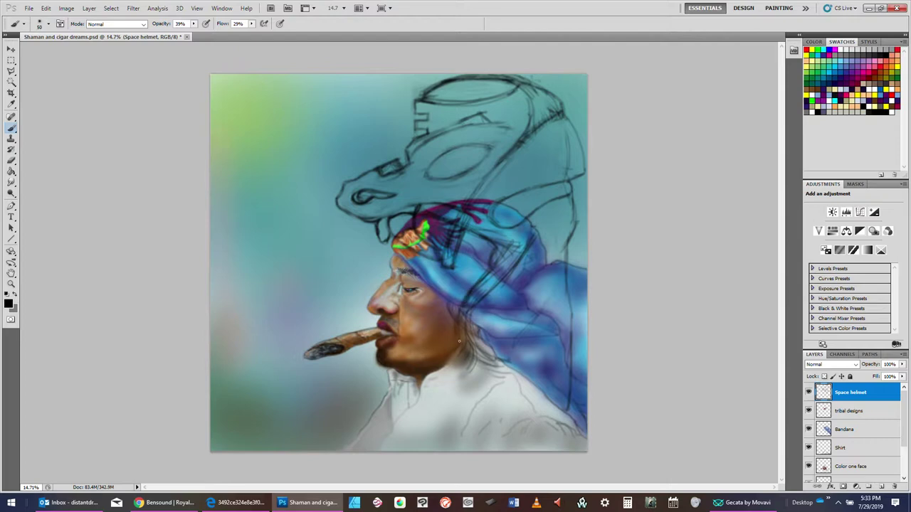
pyautogui.moveTo(474, 358); pyautogui.dragTo(521, 381)
pyautogui.moveTo(490, 237); pyautogui.dragTo(457, 221)
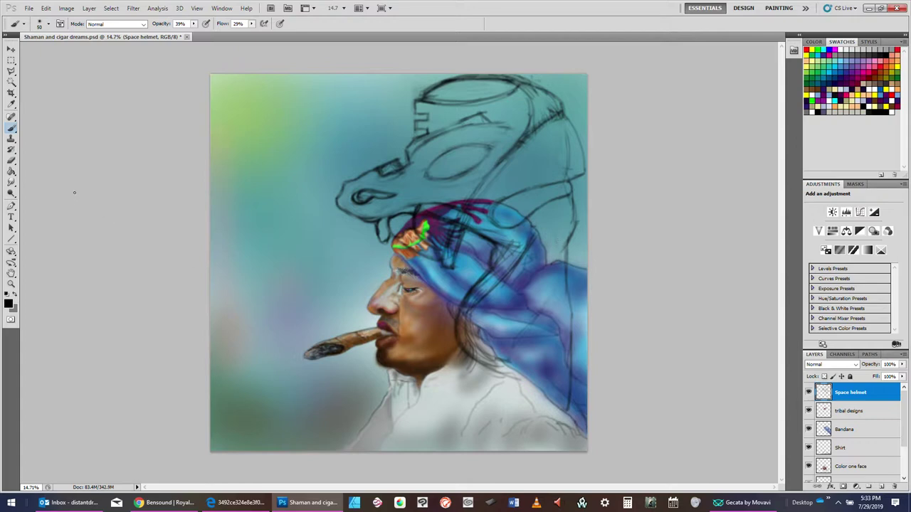
# - Erase the rear corner of the angular line on the headscarf, varying the eraser size
pyautogui.click(12, 161)
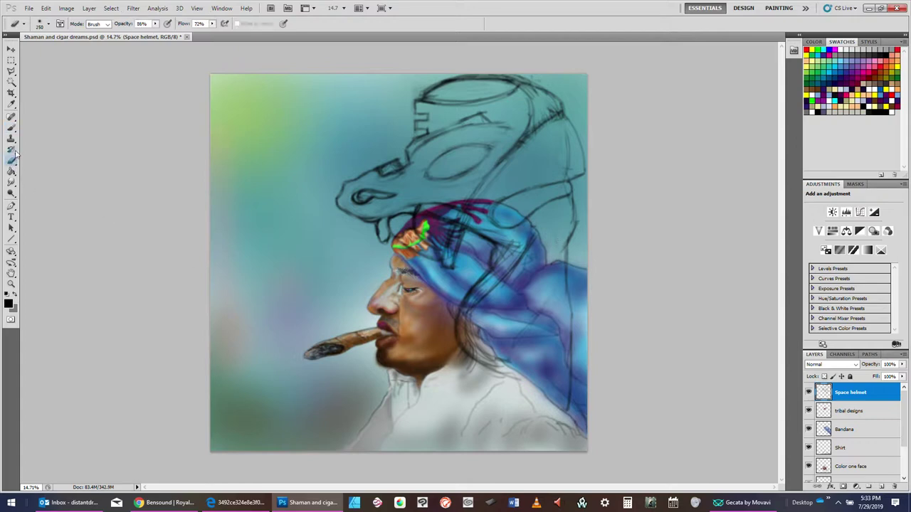
pyautogui.moveTo(524, 252)
pyautogui.mouseDown()
pyautogui.moveTo(522, 234)
pyautogui.moveTo(510, 263)
pyautogui.mouseUp()
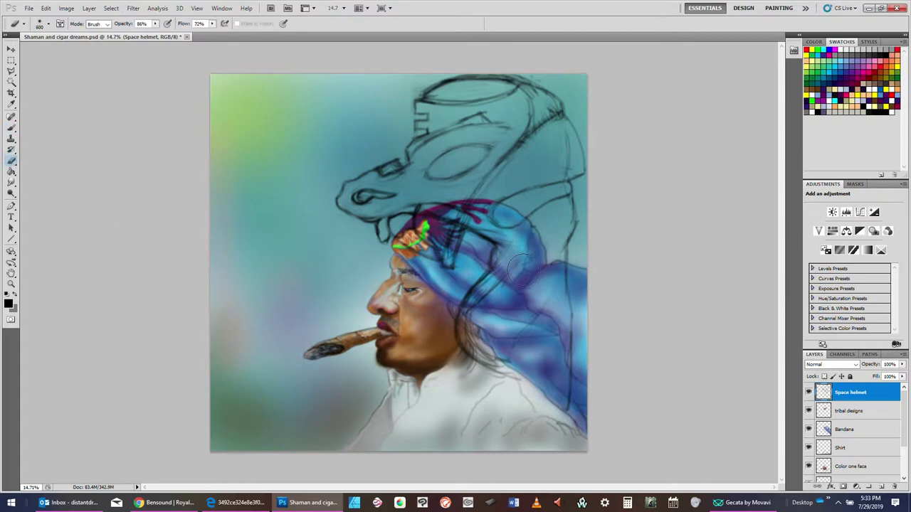
pyautogui.press('[')
pyautogui.press('[')
pyautogui.moveTo(503, 263); pyautogui.dragTo(504, 249)
pyautogui.press(']')
pyautogui.press(']')
pyautogui.press('[')
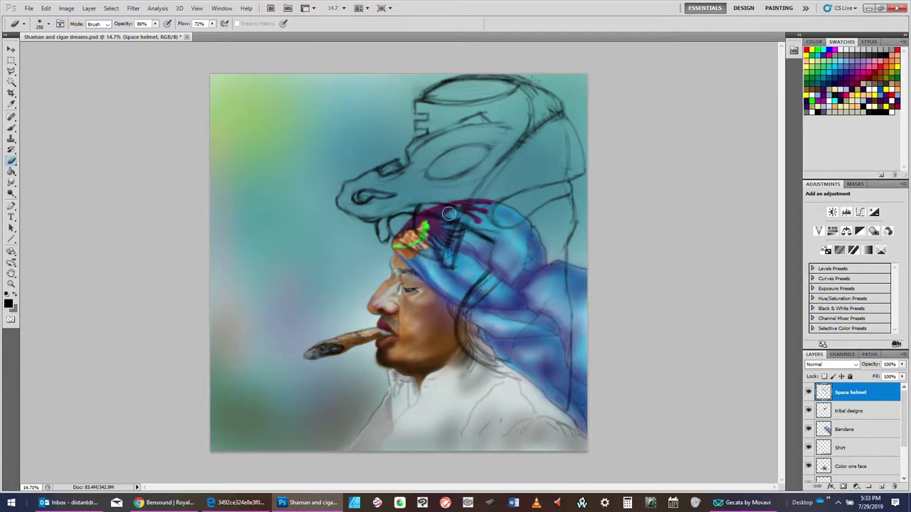
# - Erase the stray lines over the purple hand design and the lower end of the diagonal bar
pyautogui.moveTo(472, 220)
pyautogui.mouseDown()
pyautogui.moveTo(511, 237)
pyautogui.moveTo(469, 217)
pyautogui.mouseUp()
pyautogui.press('[')
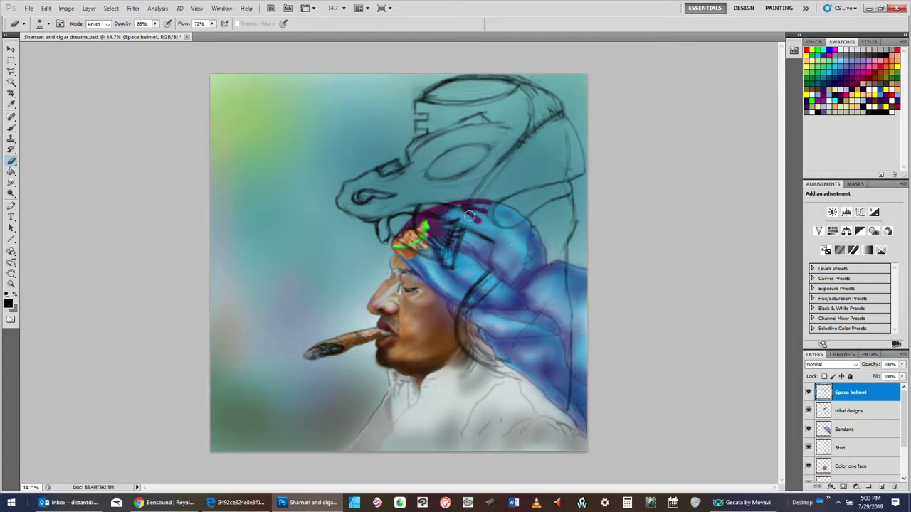
pyautogui.press(']')
pyautogui.press(']')
pyautogui.press(']')
pyautogui.press(']')
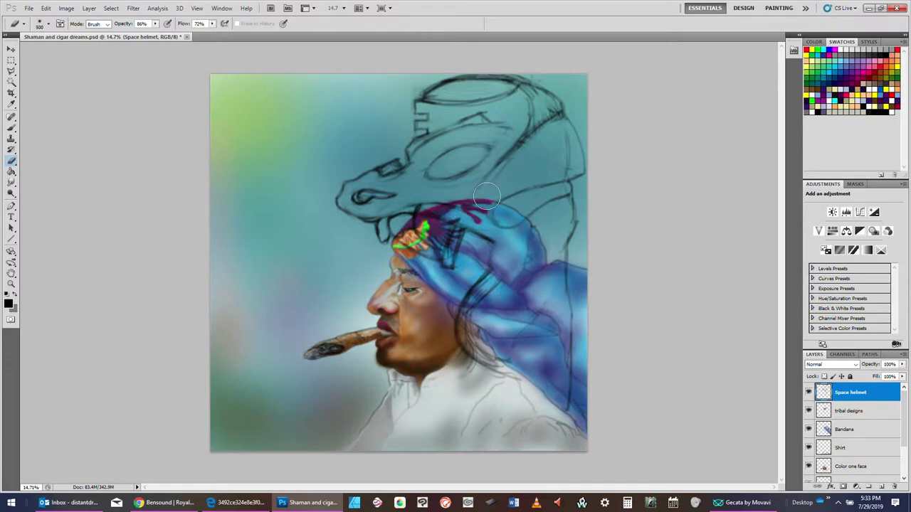
pyautogui.press('[')
pyautogui.press('[')
pyautogui.press('[')
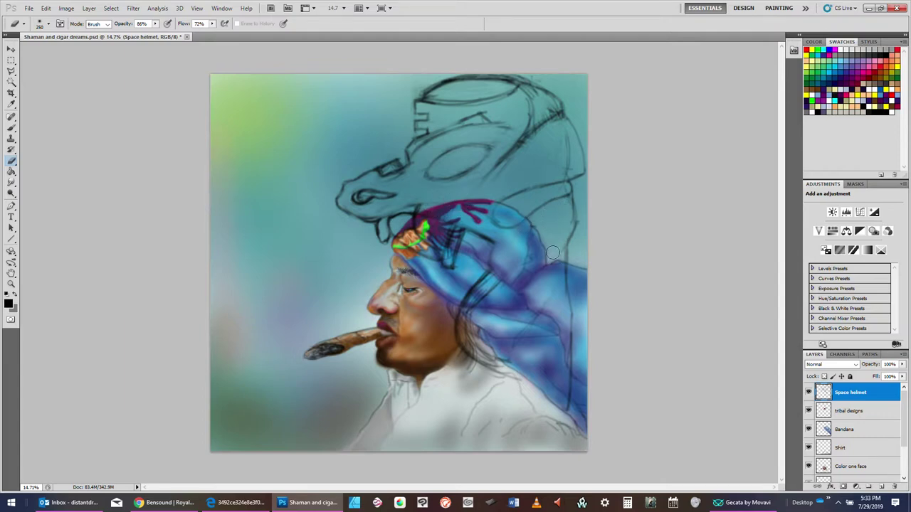
# - Enlarge the eraser to 500 and fade the thick line from the headscarf down the neck, reducing the eraser again when done
pyautogui.press(']')
pyautogui.press(']')
pyautogui.press(']')
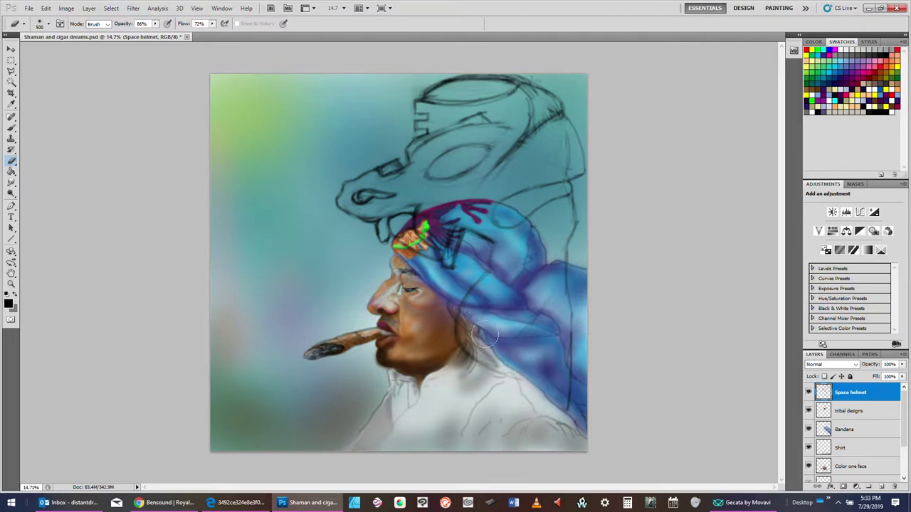
pyautogui.press('[')
pyautogui.press('[')
pyautogui.press('[')
pyautogui.press('[')
pyautogui.press('[')
pyautogui.press('[')
pyautogui.press('[')
pyautogui.press('[')
pyautogui.press('[')
# - Repaint a single dark curve from the angular line down behind the jaw and onto the shirt with the Brush
pyautogui.click(12, 126)
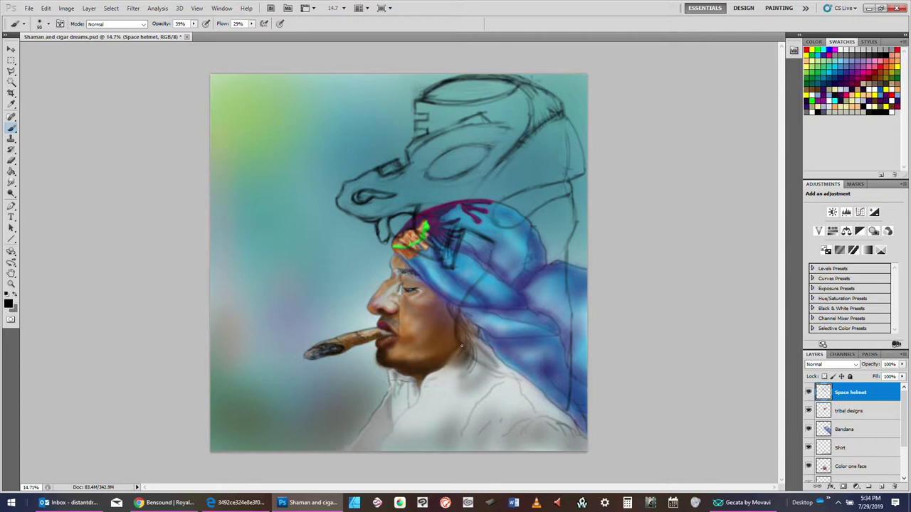
pyautogui.moveTo(473, 353); pyautogui.dragTo(498, 386)
pyautogui.moveTo(472, 352)
pyautogui.mouseDown()
pyautogui.moveTo(498, 395)
pyautogui.moveTo(498, 421)
pyautogui.mouseUp()
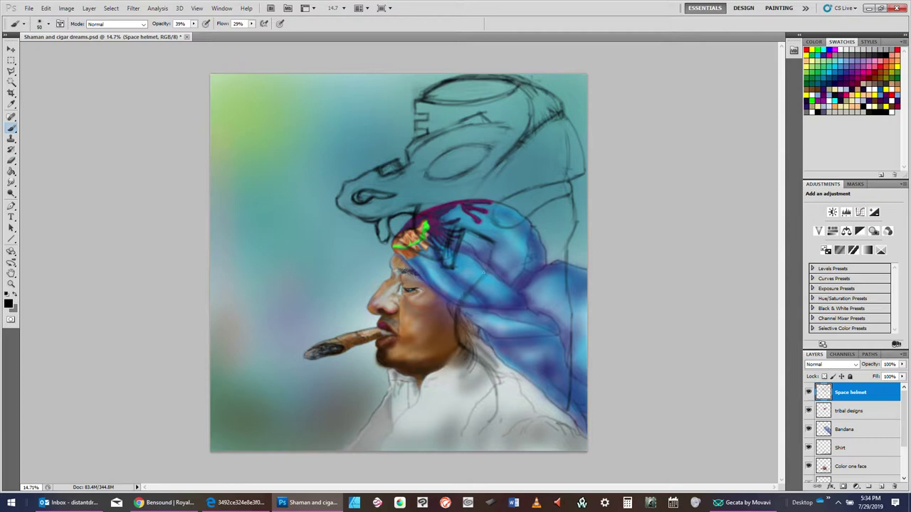
pyautogui.moveTo(484, 271)
pyautogui.mouseDown()
pyautogui.moveTo(468, 290)
pyautogui.moveTo(461, 326)
pyautogui.mouseUp()
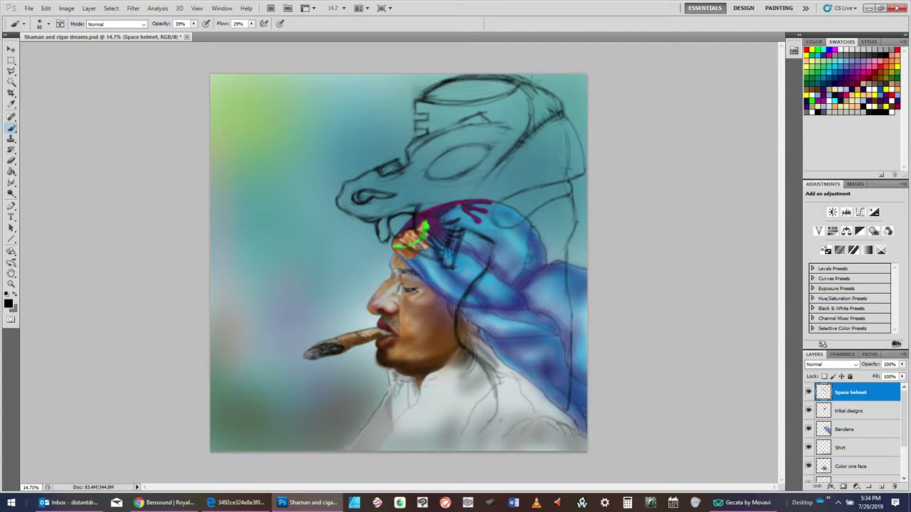
pyautogui.moveTo(472, 358)
pyautogui.mouseDown()
pyautogui.moveTo(499, 406)
pyautogui.moveTo(485, 372)
pyautogui.moveTo(494, 415)
pyautogui.mouseUp()
# - Draw a nearly horizontal collar line across the shirt and curve its front end down to the canvas edge
pyautogui.keyDown('shift'); pyautogui.click(379, 408); pyautogui.keyUp('shift')
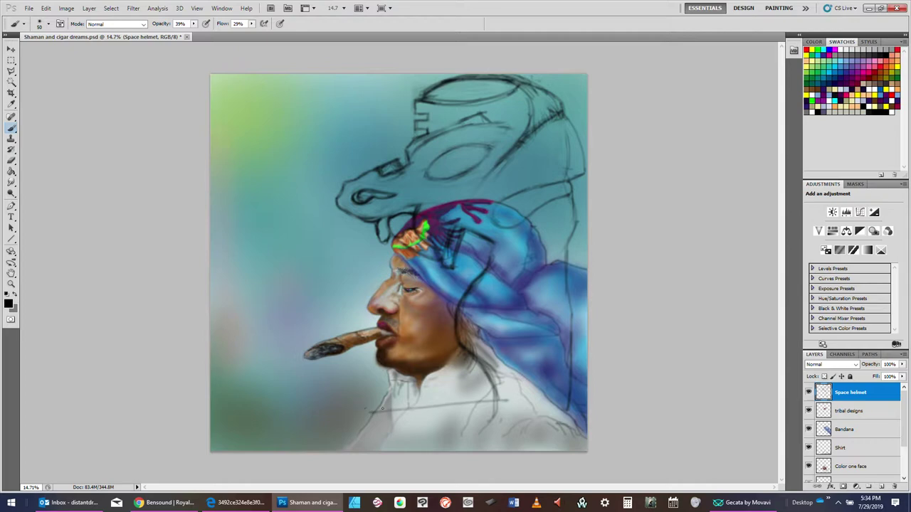
pyautogui.moveTo(367, 411)
pyautogui.mouseDown()
pyautogui.moveTo(504, 397)
pyautogui.moveTo(358, 409)
pyautogui.moveTo(502, 399)
pyautogui.mouseUp()
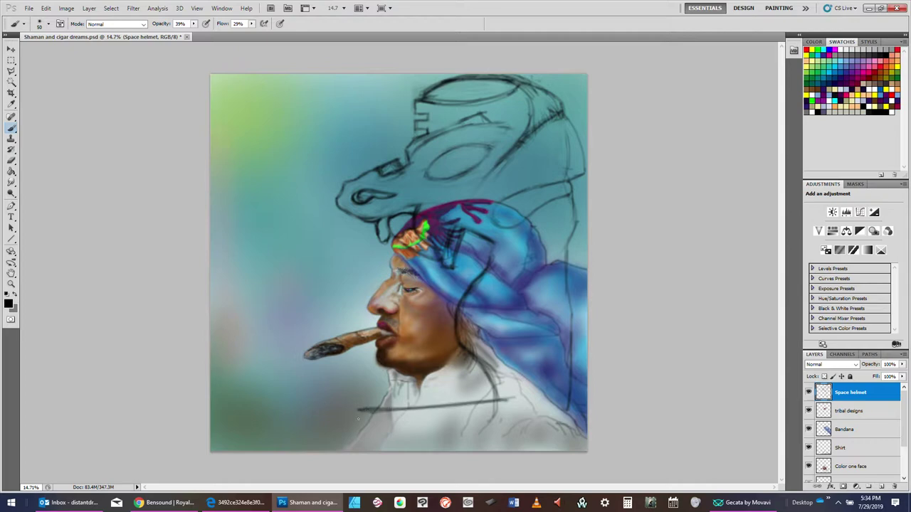
pyautogui.moveTo(362, 411)
pyautogui.mouseDown()
pyautogui.moveTo(355, 425)
pyautogui.moveTo(397, 408)
pyautogui.mouseUp()
pyautogui.moveTo(355, 434)
pyautogui.mouseDown()
pyautogui.moveTo(368, 451)
pyautogui.moveTo(357, 445)
pyautogui.moveTo(359, 424)
pyautogui.moveTo(341, 450)
pyautogui.mouseUp()
# - Enlarge the eraser to 250, trim the overrunning end of the collar line and thin the collar and neck curves
pyautogui.press(']')
pyautogui.press(']')
pyautogui.press(']')
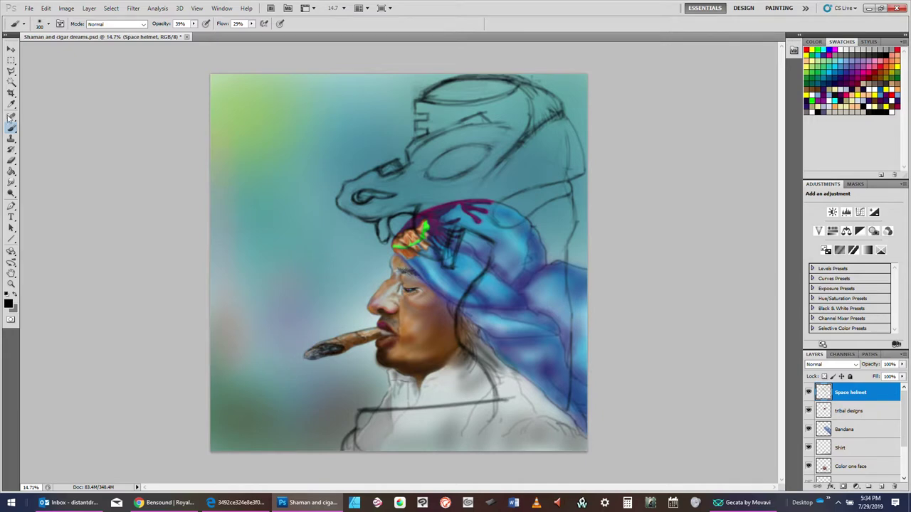
pyautogui.press(']')
pyautogui.press(']')
pyautogui.press(']')
pyautogui.press(']')
pyautogui.click(12, 160)
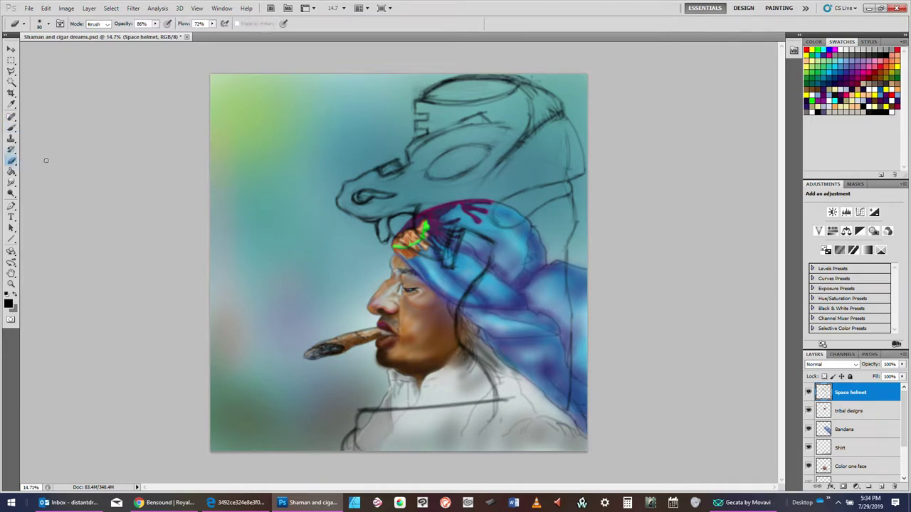
pyautogui.press(']')
pyautogui.press(']')
pyautogui.press(']')
pyautogui.press(']')
pyautogui.press(']')
pyautogui.press(']')
pyautogui.press(']')
pyautogui.press(']')
pyautogui.press(']')
pyautogui.press(']')
pyautogui.press(']')
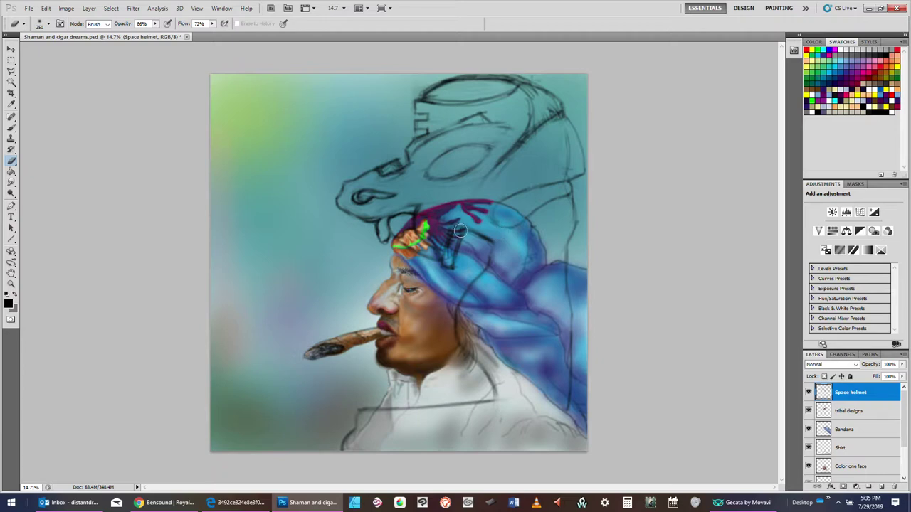
# - Clean up the angular mark on the headscarf with a smaller eraser and thin the dome's top and rear contours at size 200
pyautogui.press('[')
pyautogui.press('[')
pyautogui.press('[')
pyautogui.press('[')
pyautogui.press('[')
pyautogui.press('[')
pyautogui.moveTo(467, 229); pyautogui.dragTo(458, 233)
pyautogui.press(']')
pyautogui.press(']')
pyautogui.press(']')
pyautogui.press(']')
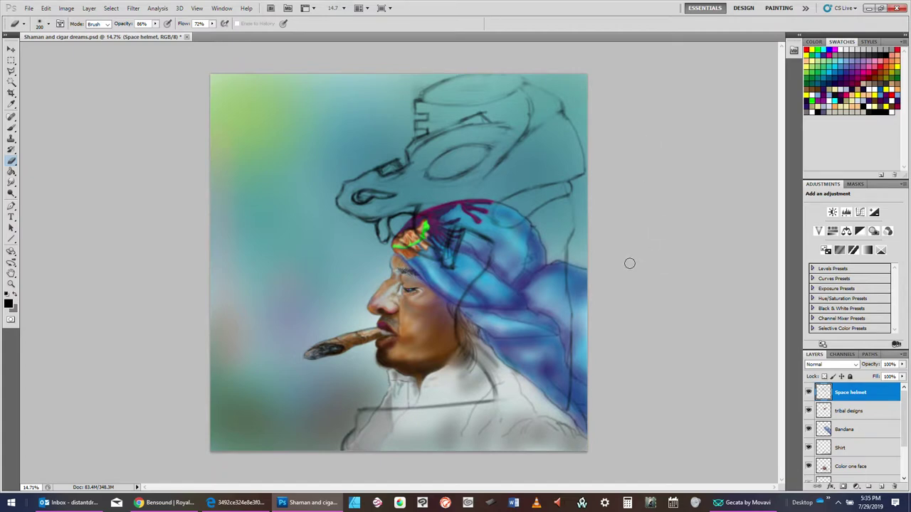
# - Save the document and add a layer named Helmet shading above the Space helmet layer
pyautogui.click(29, 9)
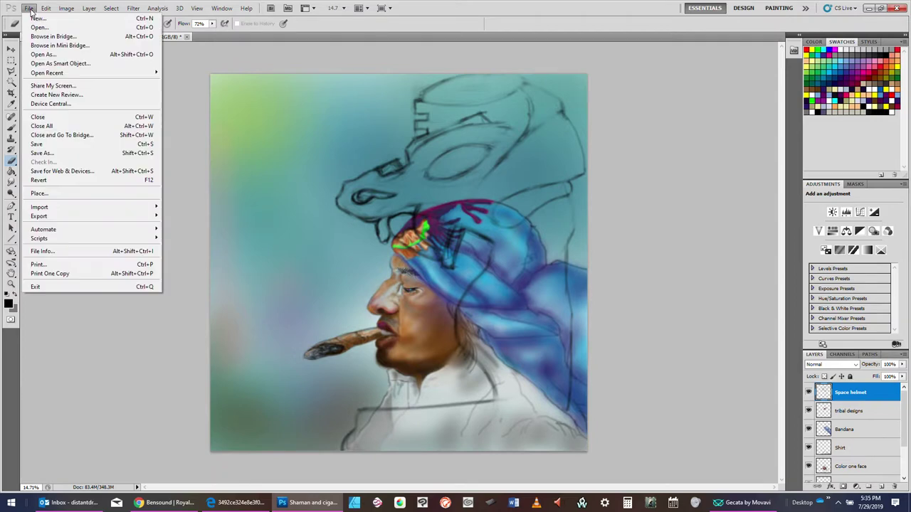
pyautogui.click(62, 146)
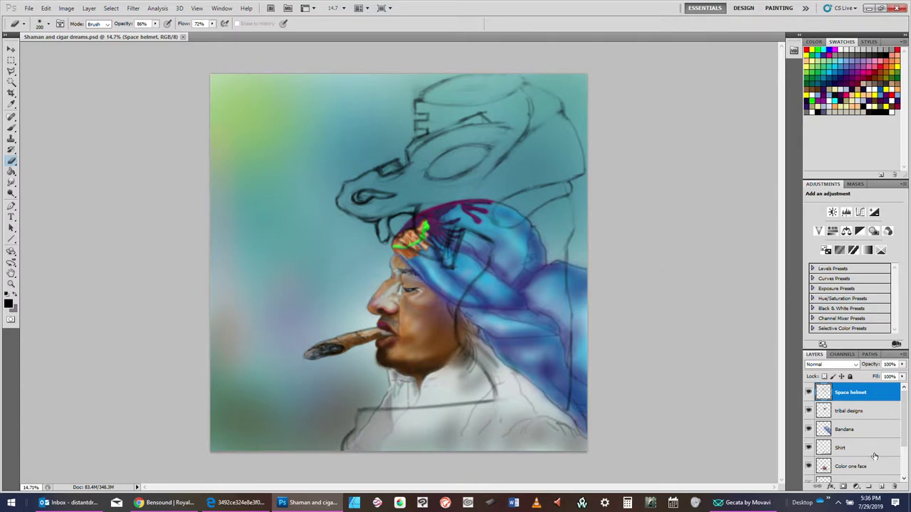
pyautogui.click(882, 486)
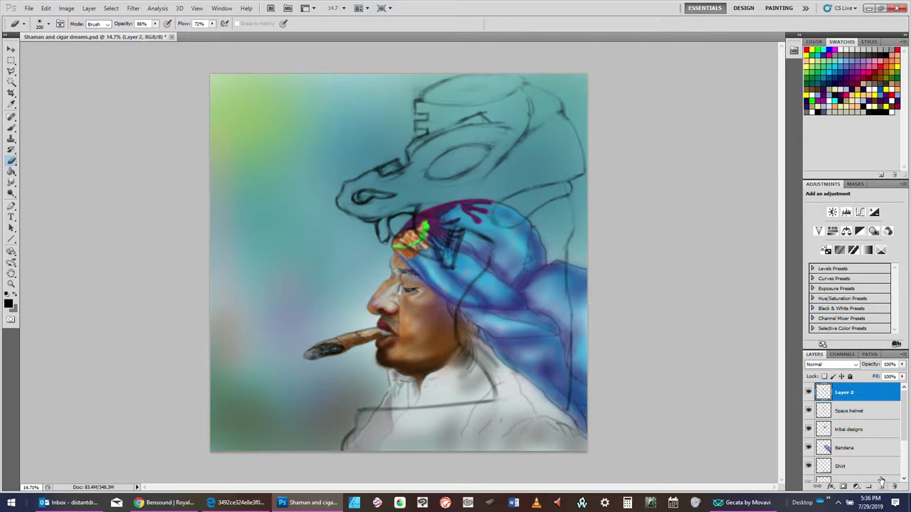
pyautogui.doubleClick(844, 393)
pyautogui.write('Helmet shading')
pyautogui.press('Return')
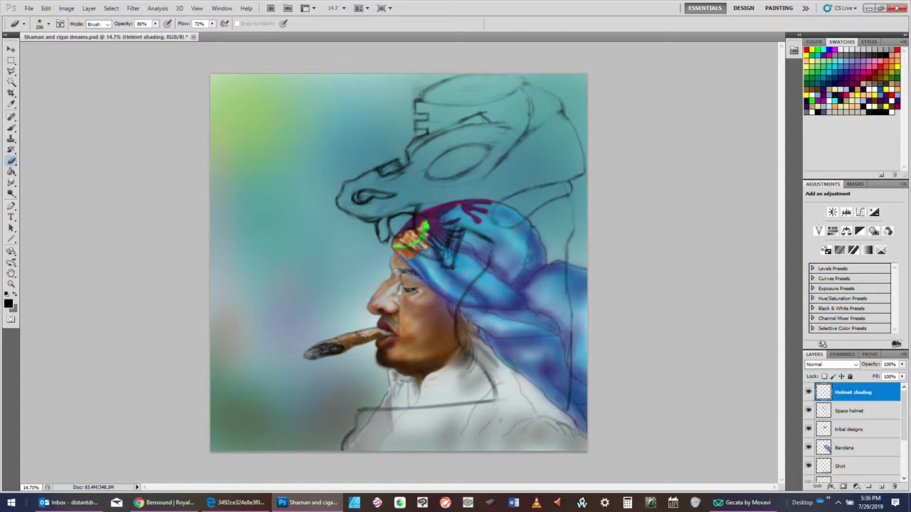
# - Choose a dark brown swatch and lighten the foreground colour to orange-brown be7632
pyautogui.hotkey('alt', 'Tab')
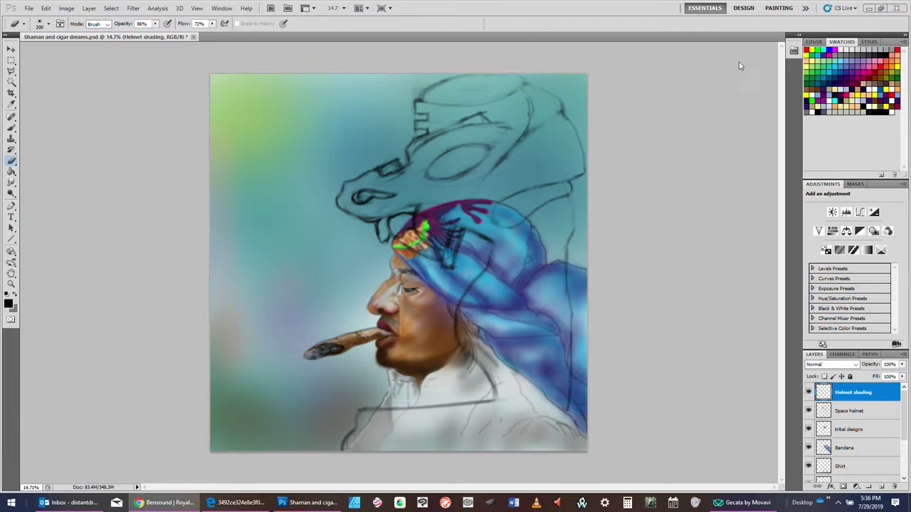
pyautogui.click(813, 91)
pyautogui.doubleClick(810, 90)
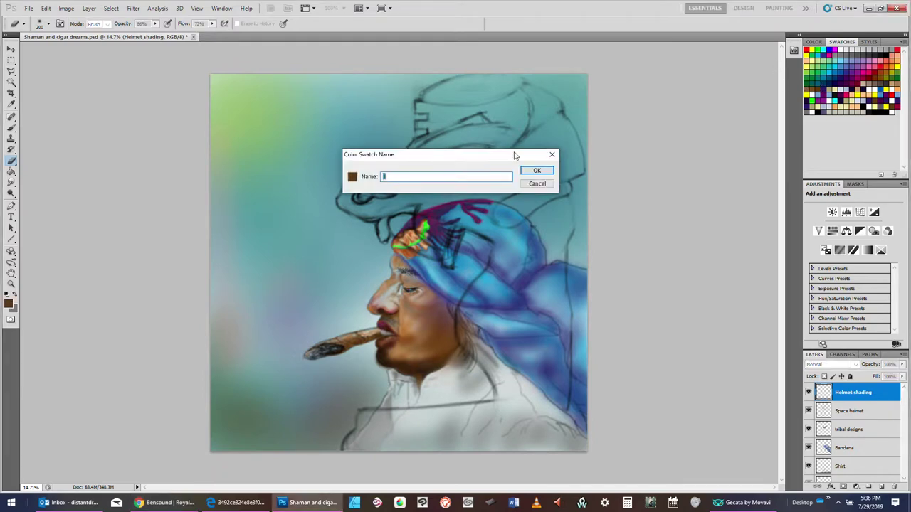
pyautogui.click(537, 171)
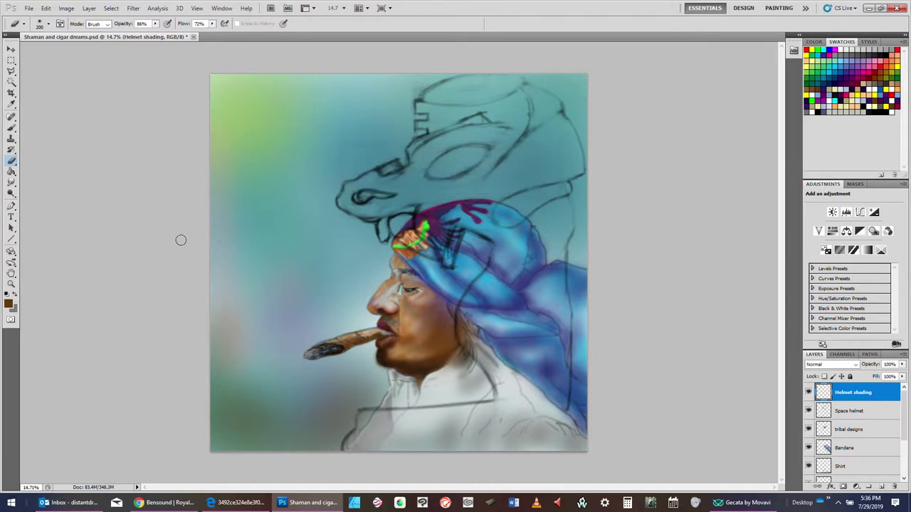
pyautogui.click(10, 303)
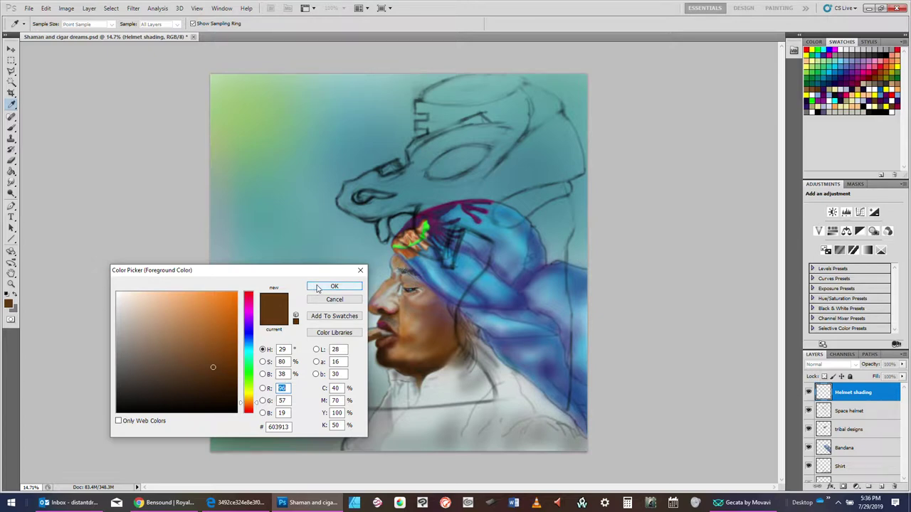
pyautogui.click(205, 323)
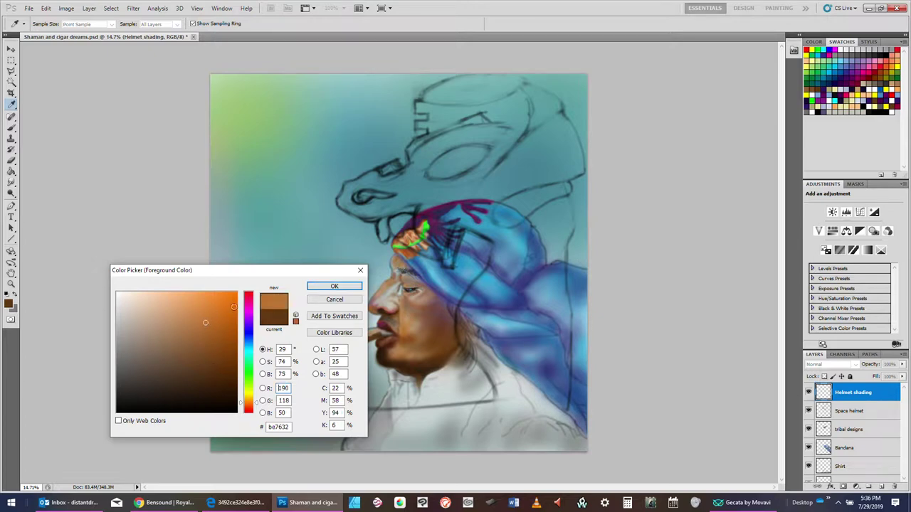
pyautogui.click(333, 287)
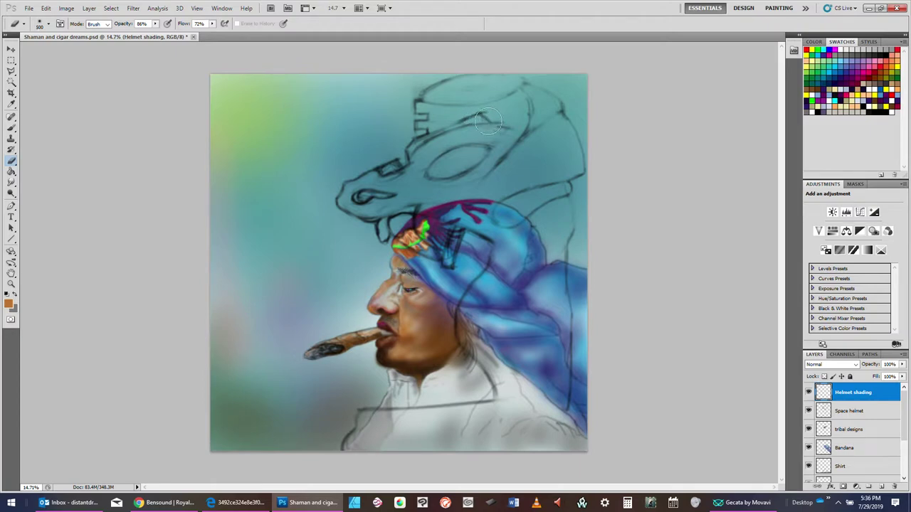
# - Set the eraser to size 800 with 41% opacity and 18% flow
pyautogui.press(']')
pyautogui.press(']')
pyautogui.click(154, 25)
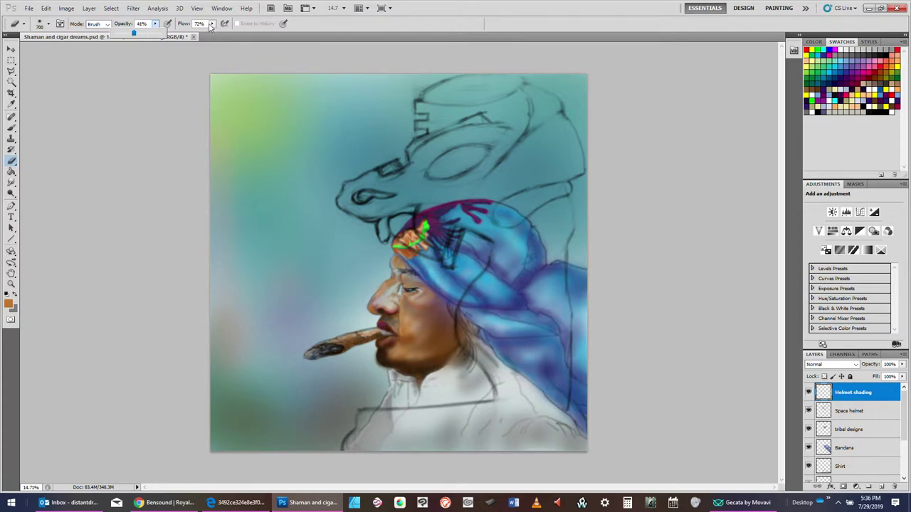
pyautogui.click(211, 25)
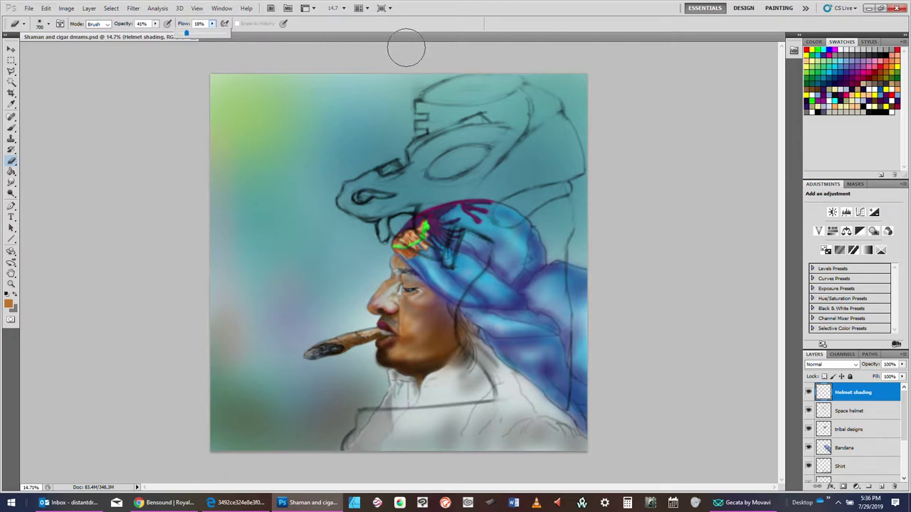
pyautogui.press(']')
pyautogui.press(']')
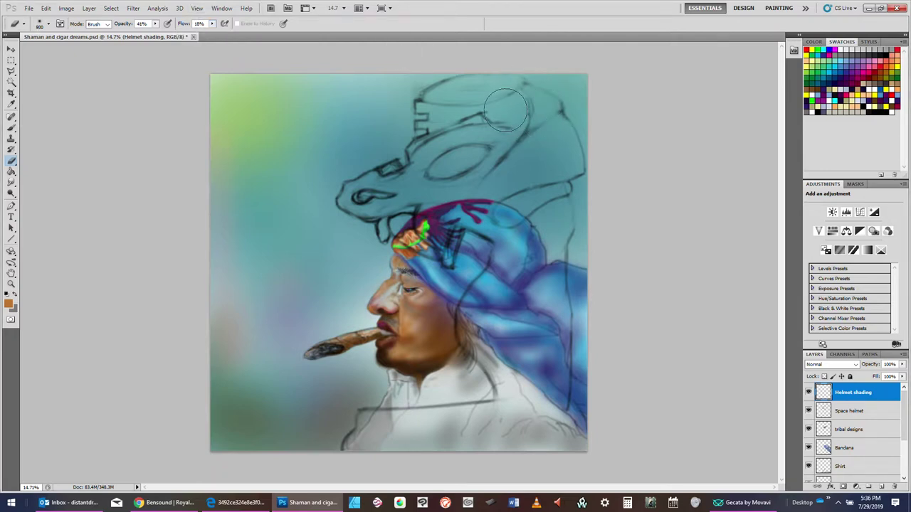
# - Tint the helmet's dome and snout orange-brown with the Brush at size 700, 39% opacity and 29% flow
pyautogui.click(15, 130)
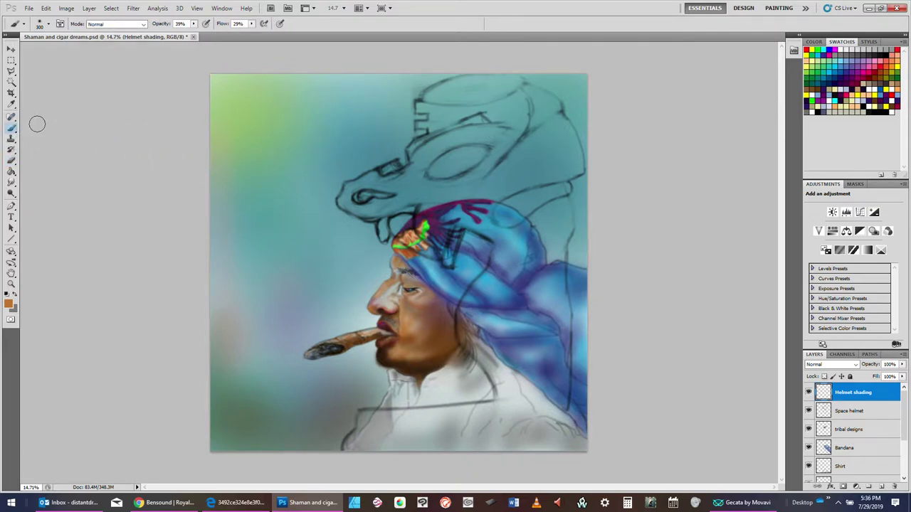
pyautogui.press(']')
pyautogui.press(']')
pyautogui.moveTo(543, 113)
pyautogui.mouseDown()
pyautogui.moveTo(508, 131)
pyautogui.moveTo(518, 108)
pyautogui.moveTo(494, 118)
pyautogui.moveTo(487, 100)
pyautogui.moveTo(509, 100)
pyautogui.moveTo(471, 107)
pyautogui.moveTo(487, 88)
pyautogui.moveTo(510, 90)
pyautogui.moveTo(483, 97)
pyautogui.moveTo(474, 86)
pyautogui.moveTo(487, 88)
pyautogui.moveTo(458, 107)
pyautogui.moveTo(435, 97)
pyautogui.moveTo(469, 109)
pyautogui.moveTo(436, 122)
pyautogui.moveTo(515, 119)
pyautogui.moveTo(483, 157)
pyautogui.moveTo(510, 138)
pyautogui.moveTo(439, 179)
pyautogui.moveTo(468, 172)
pyautogui.moveTo(409, 192)
pyautogui.moveTo(448, 157)
pyautogui.moveTo(431, 153)
pyautogui.moveTo(437, 145)
pyautogui.moveTo(421, 152)
pyautogui.moveTo(428, 165)
pyautogui.moveTo(407, 189)
pyautogui.moveTo(355, 199)
pyautogui.moveTo(389, 200)
pyautogui.moveTo(346, 187)
pyautogui.moveTo(407, 191)
pyautogui.moveTo(385, 197)
pyautogui.moveTo(413, 189)
pyautogui.moveTo(385, 201)
pyautogui.mouseUp()
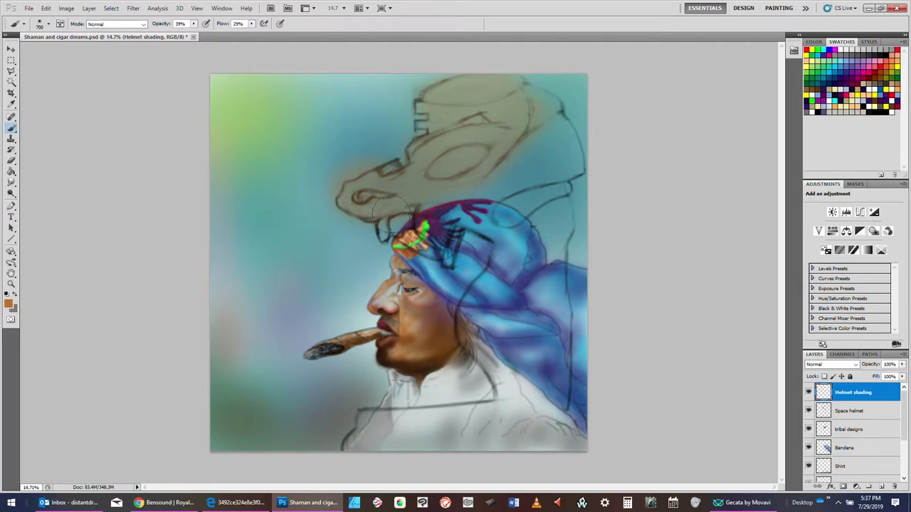
# - Extend the orange-brown tint over the rear of the dome, the rear flap, the headscarf and the collar across the shirt
pyautogui.moveTo(410, 230)
pyautogui.mouseDown()
pyautogui.moveTo(440, 240)
pyautogui.moveTo(428, 213)
pyautogui.moveTo(452, 223)
pyautogui.moveTo(497, 216)
pyautogui.moveTo(530, 248)
pyautogui.moveTo(525, 236)
pyautogui.moveTo(528, 267)
pyautogui.moveTo(501, 302)
pyautogui.moveTo(492, 301)
pyautogui.moveTo(504, 310)
pyautogui.moveTo(483, 350)
pyautogui.moveTo(510, 365)
pyautogui.moveTo(501, 333)
pyautogui.moveTo(520, 319)
pyautogui.moveTo(555, 408)
pyautogui.moveTo(551, 321)
pyautogui.moveTo(563, 406)
pyautogui.moveTo(545, 404)
pyautogui.moveTo(544, 422)
pyautogui.moveTo(543, 406)
pyautogui.moveTo(521, 421)
pyautogui.moveTo(434, 434)
pyautogui.moveTo(402, 425)
pyautogui.moveTo(384, 440)
pyautogui.moveTo(510, 442)
pyautogui.moveTo(535, 420)
pyautogui.mouseUp()
pyautogui.moveTo(519, 245)
pyautogui.mouseDown()
pyautogui.moveTo(556, 224)
pyautogui.moveTo(546, 199)
pyautogui.moveTo(518, 203)
pyautogui.moveTo(542, 183)
pyautogui.moveTo(552, 158)
pyautogui.moveTo(505, 173)
pyautogui.moveTo(559, 121)
pyautogui.moveTo(537, 108)
pyautogui.moveTo(550, 137)
pyautogui.moveTo(513, 116)
pyautogui.moveTo(535, 179)
pyautogui.moveTo(516, 193)
pyautogui.moveTo(455, 193)
pyautogui.moveTo(529, 223)
pyautogui.moveTo(448, 210)
pyautogui.moveTo(473, 209)
pyautogui.moveTo(558, 257)
pyautogui.moveTo(520, 289)
pyautogui.moveTo(516, 258)
pyautogui.moveTo(481, 304)
pyautogui.mouseUp()
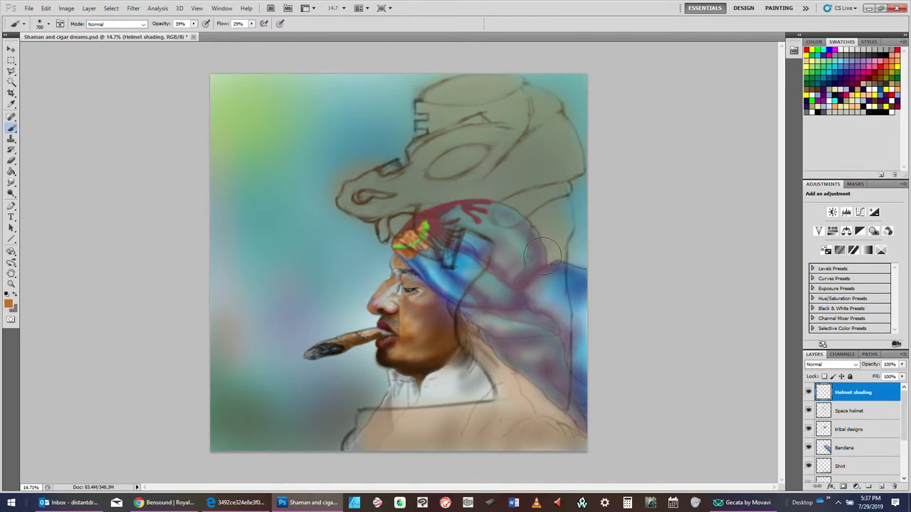
pyautogui.moveTo(542, 256)
pyautogui.mouseDown()
pyautogui.moveTo(536, 316)
pyautogui.moveTo(532, 268)
pyautogui.moveTo(537, 335)
pyautogui.moveTo(528, 308)
pyautogui.moveTo(529, 276)
pyautogui.moveTo(552, 358)
pyautogui.moveTo(540, 334)
pyautogui.moveTo(541, 286)
pyautogui.moveTo(542, 384)
pyautogui.moveTo(532, 390)
pyautogui.moveTo(491, 352)
pyautogui.moveTo(520, 379)
pyautogui.moveTo(493, 368)
pyautogui.moveTo(508, 409)
pyautogui.moveTo(499, 417)
pyautogui.moveTo(427, 432)
pyautogui.moveTo(438, 429)
pyautogui.moveTo(365, 418)
pyautogui.moveTo(356, 425)
pyautogui.moveTo(368, 435)
pyautogui.moveTo(359, 441)
pyautogui.moveTo(462, 430)
pyautogui.moveTo(486, 418)
pyautogui.moveTo(539, 406)
pyautogui.mouseUp()
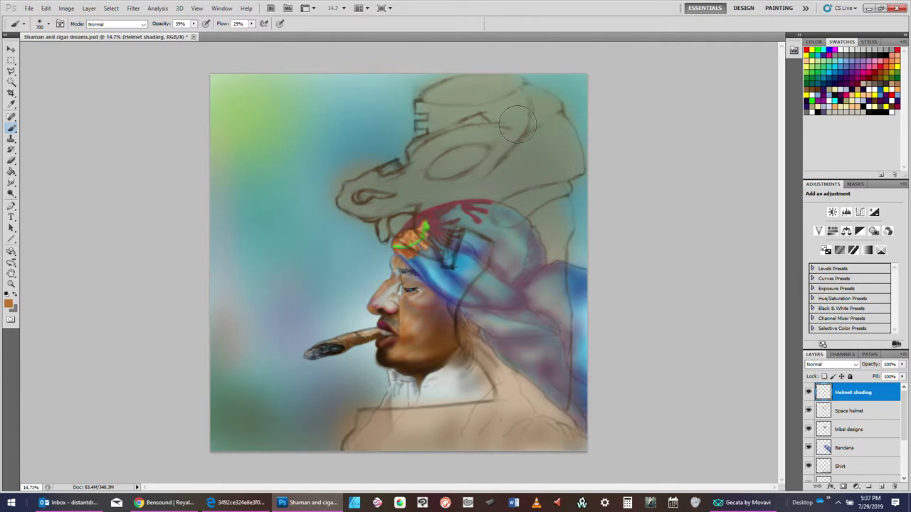
pyautogui.moveTo(517, 124)
pyautogui.mouseDown()
pyautogui.moveTo(533, 110)
pyautogui.moveTo(466, 99)
pyautogui.moveTo(470, 147)
pyautogui.moveTo(389, 206)
pyautogui.moveTo(585, 108)
pyautogui.moveTo(569, 131)
pyautogui.moveTo(540, 110)
pyautogui.mouseUp()
# - Clean up the tint spilling past the helmet's outline on the Helmet shading layer, varying the eraser size and ending at 400
pyautogui.click(11, 172)
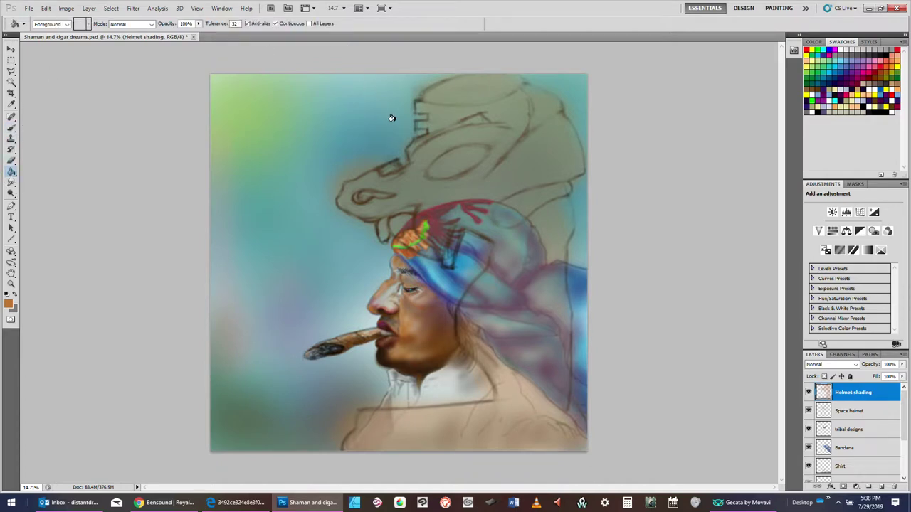
pyautogui.click(12, 163)
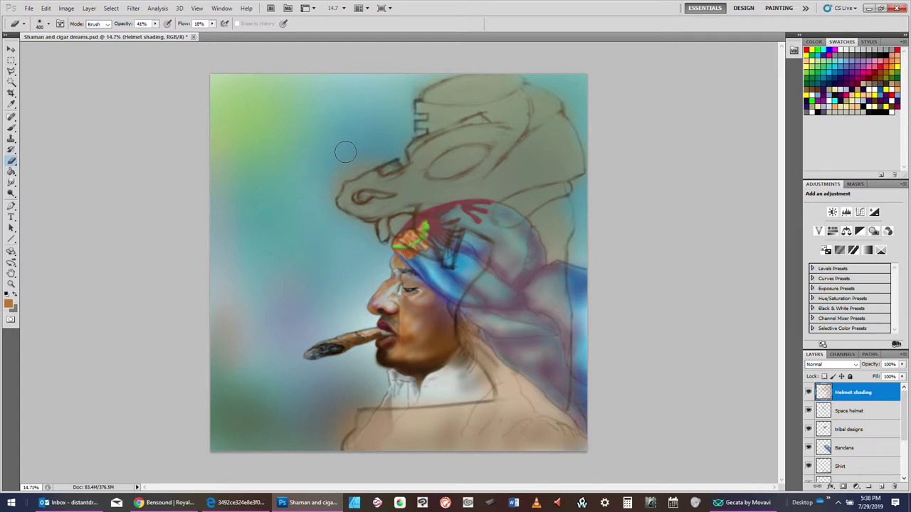
pyautogui.press('[')
pyautogui.press(']')
pyautogui.press(']')
pyautogui.press(']')
pyautogui.press(']')
pyautogui.press(']')
pyautogui.press(']')
pyautogui.press(']')
pyautogui.press(']')
pyautogui.press('[')
pyautogui.press('[')
pyautogui.press('[')
pyautogui.press('[')
# - Erase the headscarf's blue beyond the rear flap on the Bandana layer and its leftover outline on the Sketch layer
pyautogui.click(862, 450)
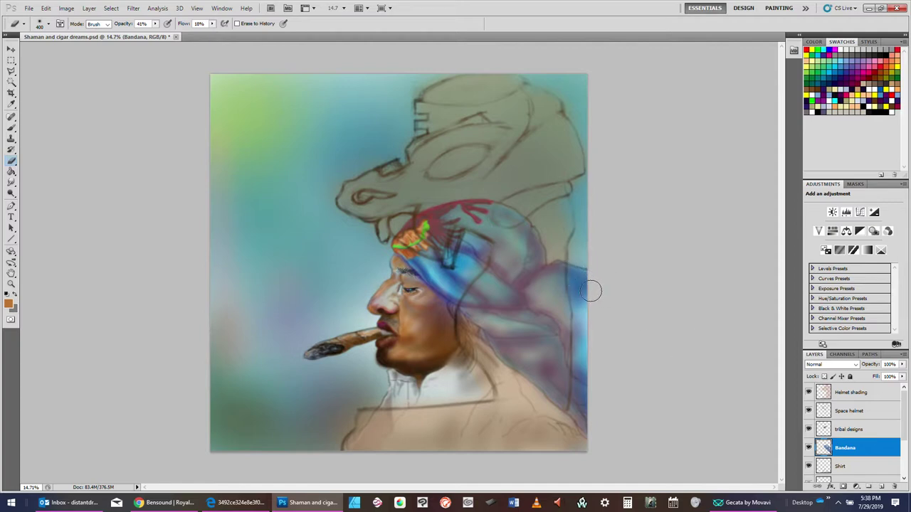
pyautogui.moveTo(581, 266)
pyautogui.mouseDown()
pyautogui.moveTo(596, 371)
pyautogui.moveTo(585, 322)
pyautogui.moveTo(592, 341)
pyautogui.moveTo(581, 395)
pyautogui.mouseUp()
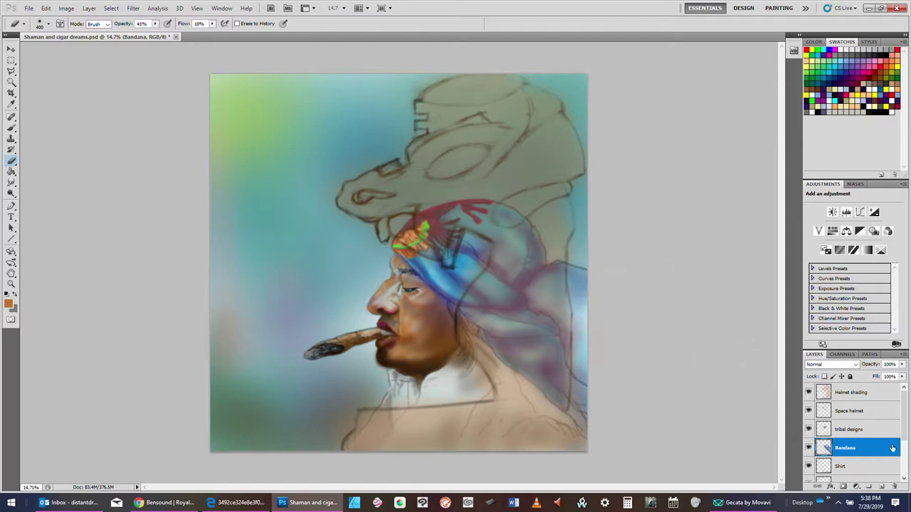
pyautogui.scroll(-4, 903, 425)
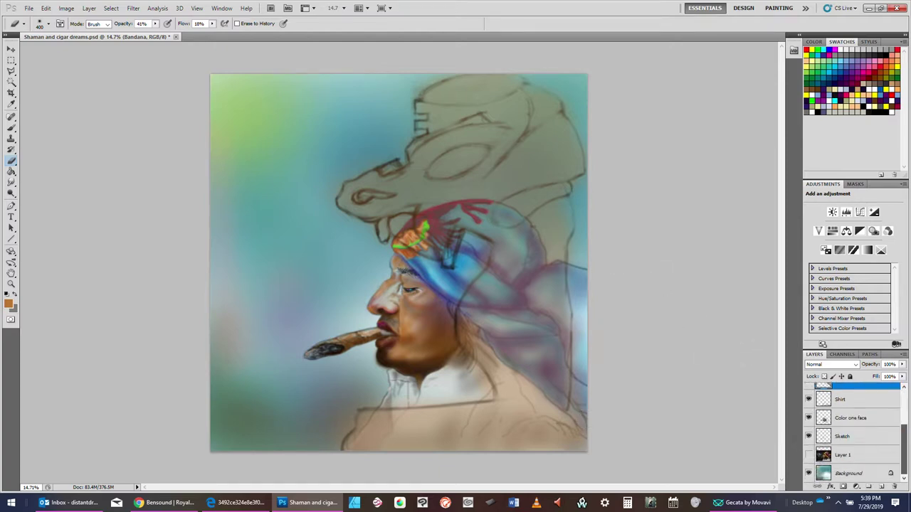
pyautogui.click(846, 436)
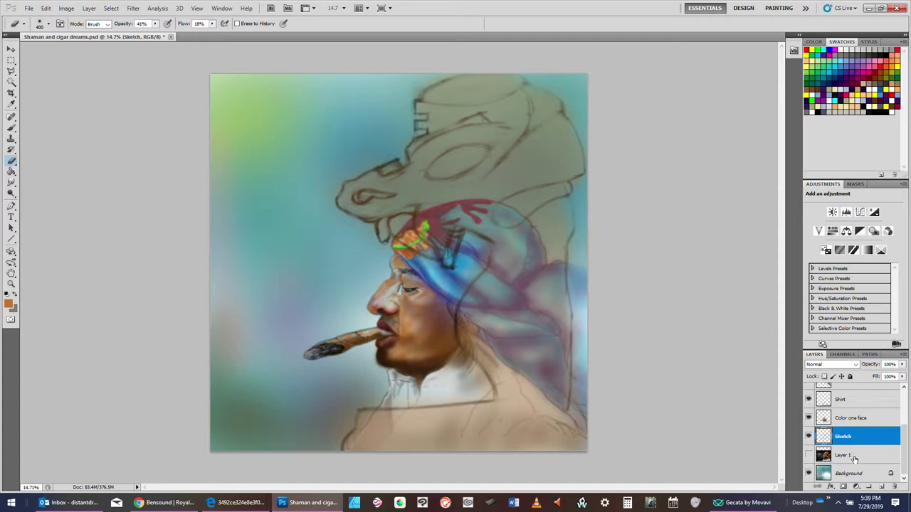
# - Fade the remaining blue between the rear flap and the canvas edge on the Bandana layer with the eraser at size 400
pyautogui.click(872, 474)
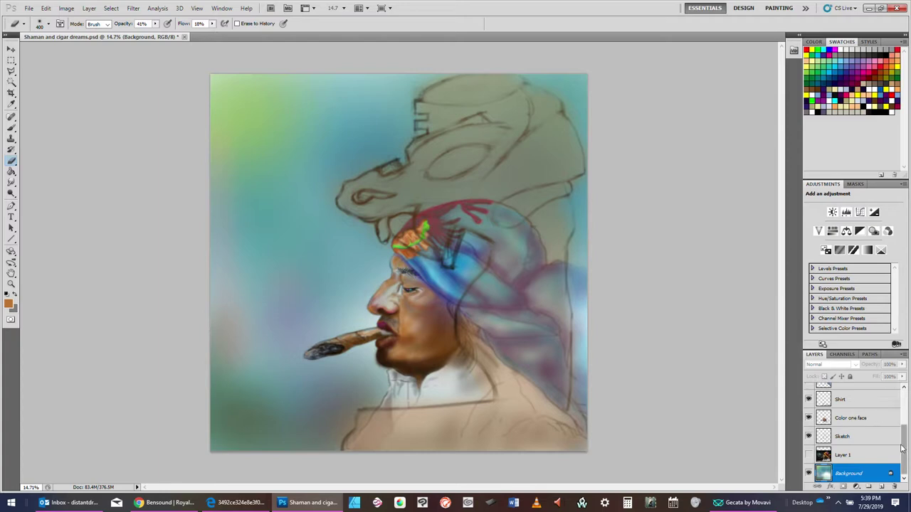
pyautogui.scroll(2, 904, 446)
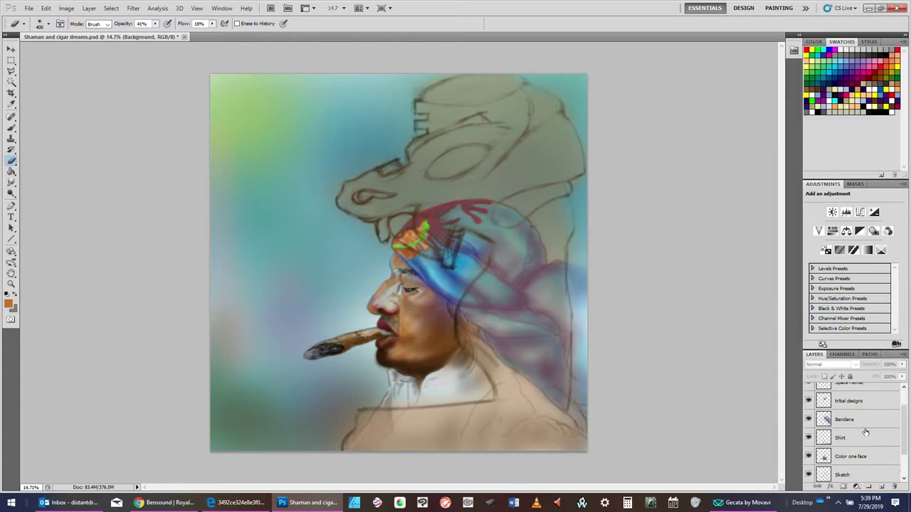
pyautogui.click(853, 436)
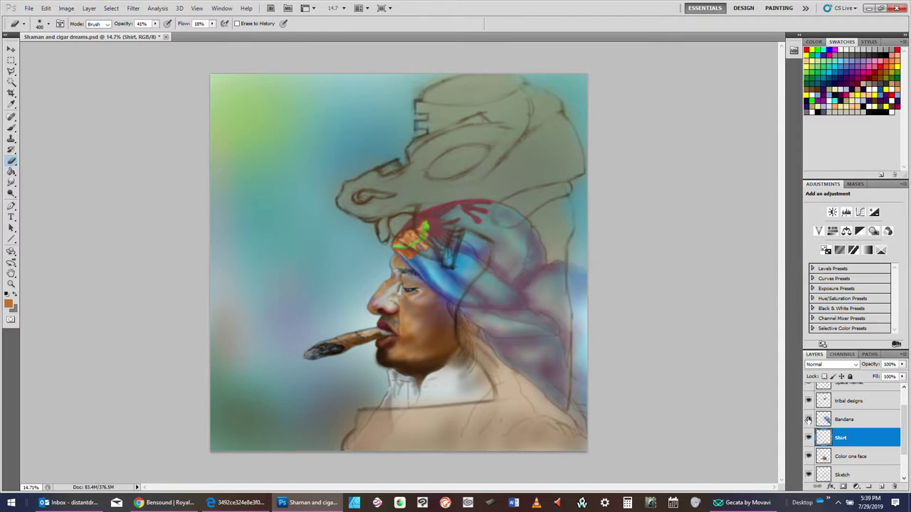
pyautogui.click(869, 419)
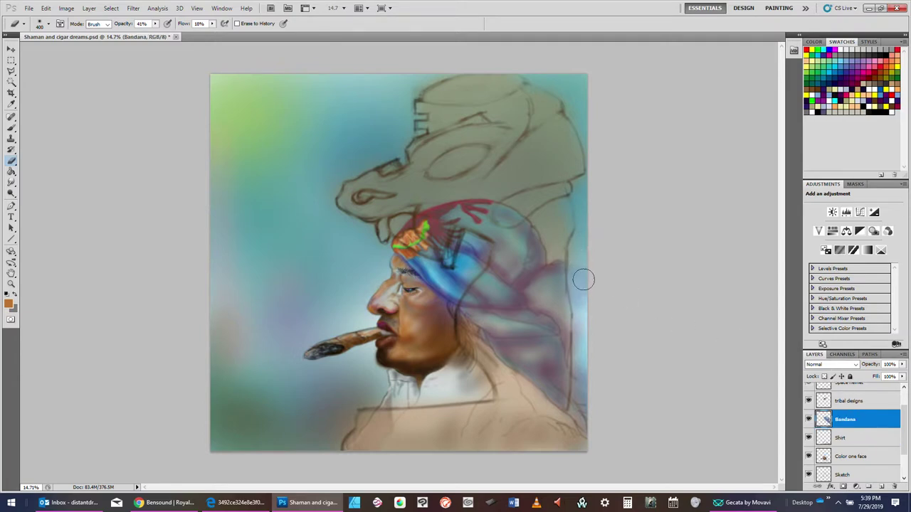
pyautogui.moveTo(590, 331)
pyautogui.mouseDown()
pyautogui.moveTo(581, 315)
pyautogui.moveTo(586, 389)
pyautogui.moveTo(577, 380)
pyautogui.mouseUp()
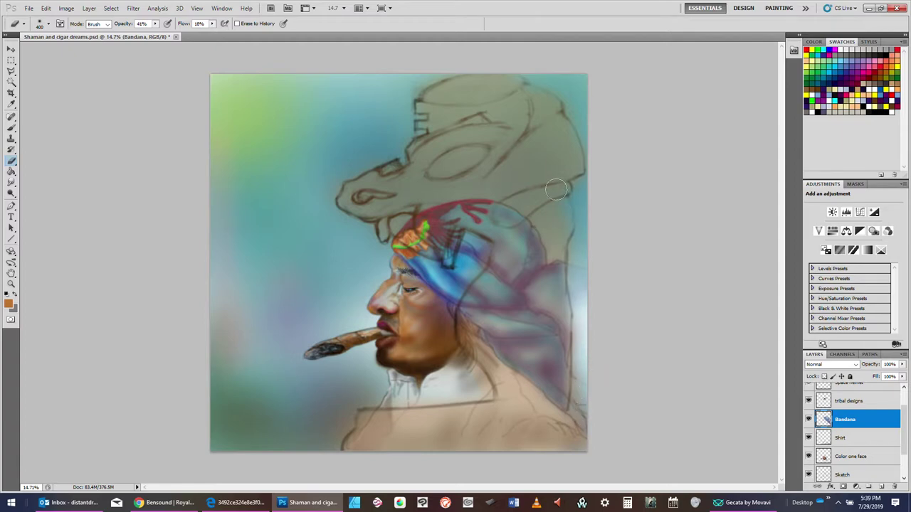
pyautogui.press(']')
pyautogui.press(']')
pyautogui.press(']')
pyautogui.press(']')
pyautogui.press('[')
pyautogui.press('[')
pyautogui.press('[')
pyautogui.press('[')
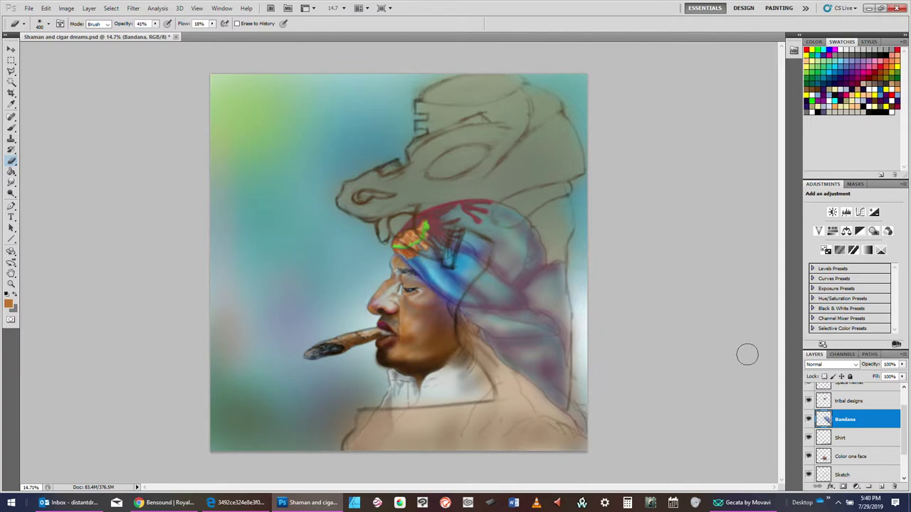
# - Erase stray remnants beyond the rear flap on the Color one face and Sketch layers, adjusting the eraser size around 400
pyautogui.click(862, 454)
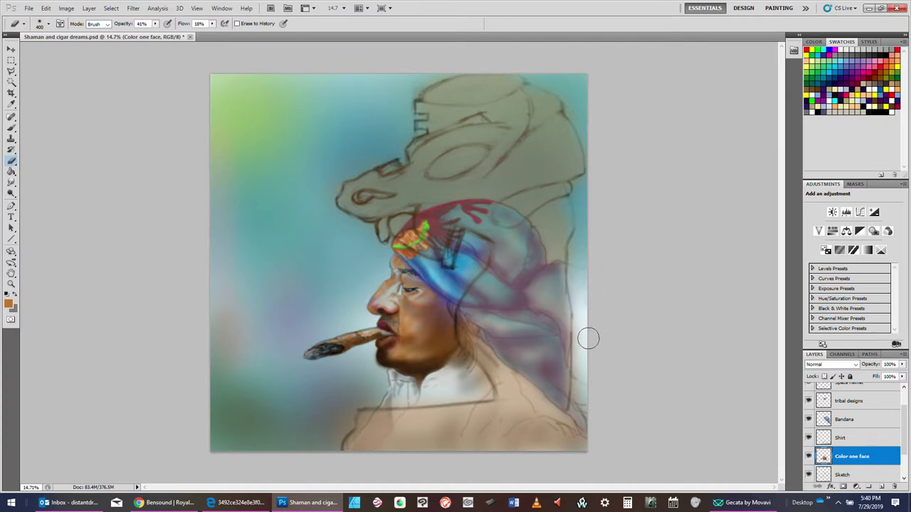
pyautogui.click(865, 475)
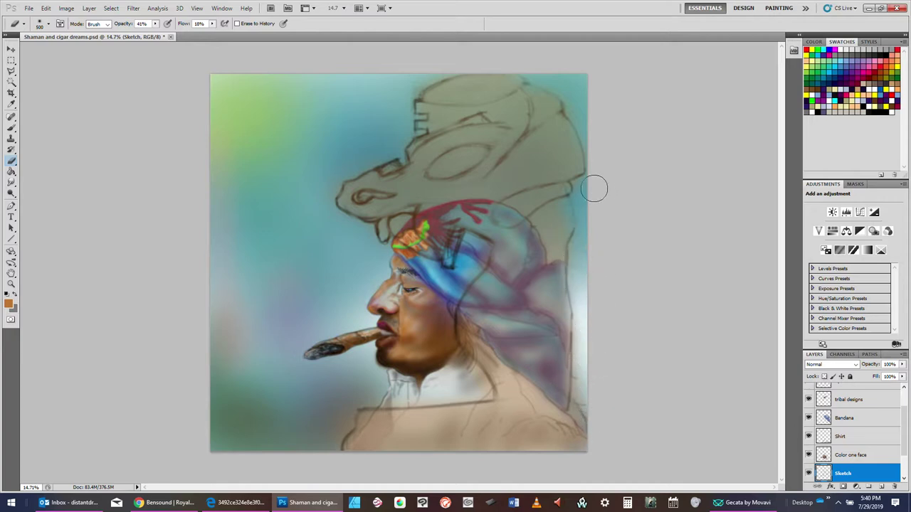
pyautogui.press('[')
pyautogui.press('[')
pyautogui.press('[')
pyautogui.press('[')
pyautogui.press(']')
pyautogui.press(']')
pyautogui.press(']')
# - Raise the eraser's flow to 70% and opacity to 89% and erase leftover sketch marks beyond the rear flap
pyautogui.click(211, 24)
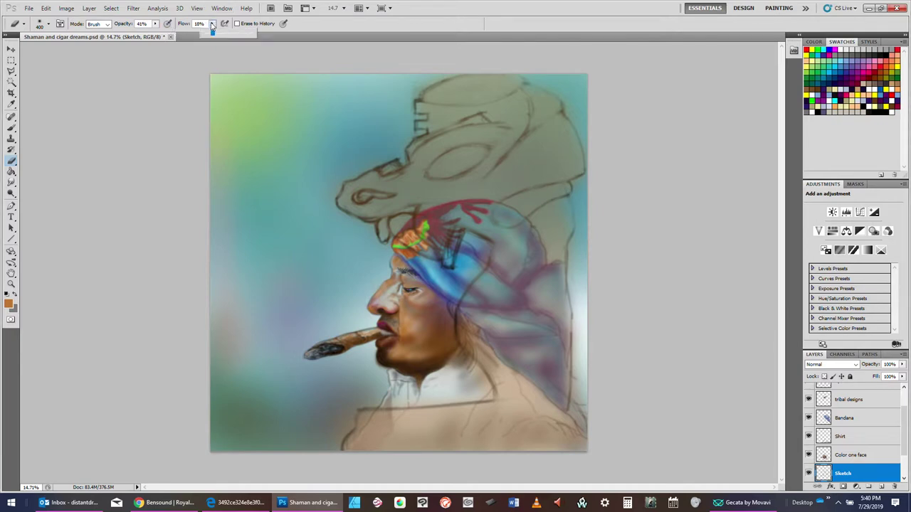
pyautogui.click(242, 32)
pyautogui.click(600, 295)
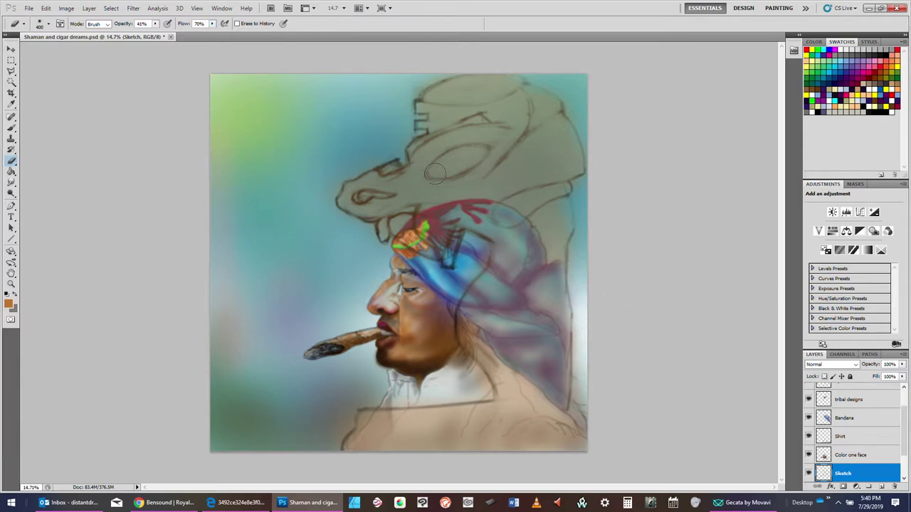
pyautogui.click(156, 25)
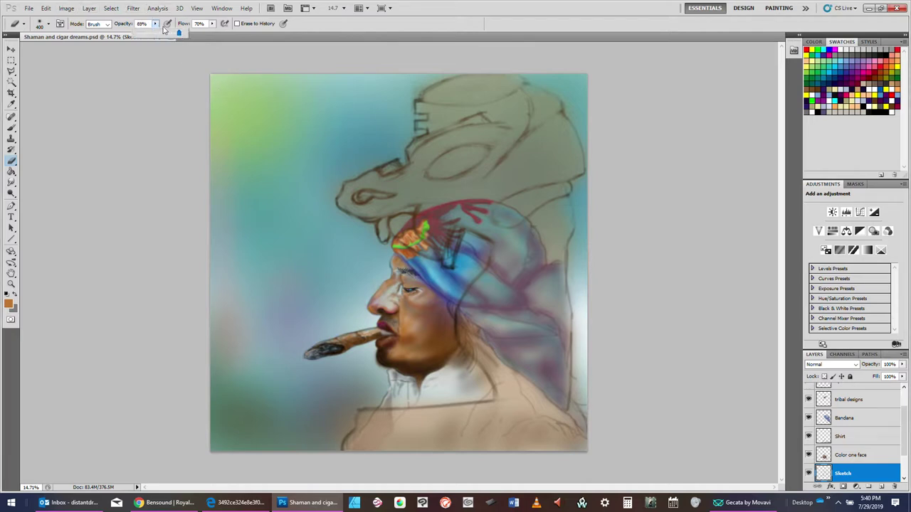
pyautogui.click(592, 378)
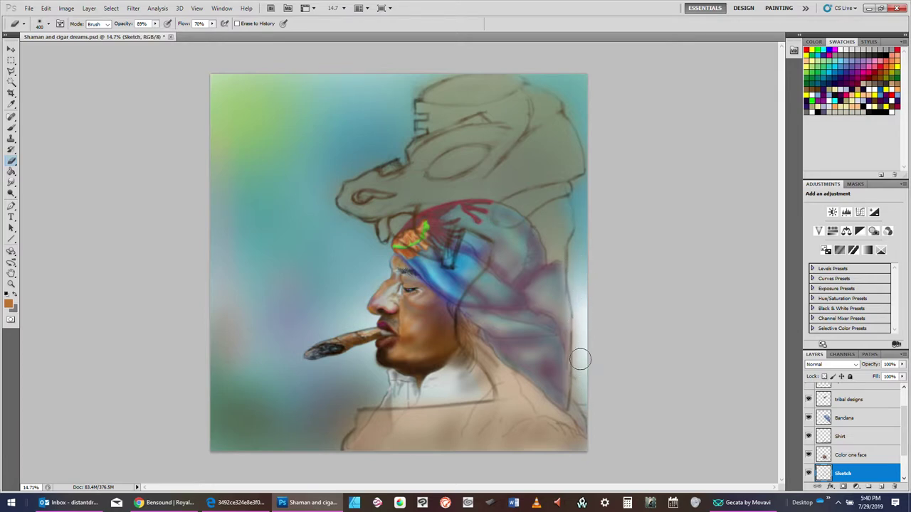
# - Reduce the eraser to size 175 and clear leftover tint and blue beyond the rear flap's lower edge on the Helmet shading and Bandana layers
pyautogui.press('[')
pyautogui.press('[')
pyautogui.press('[')
pyautogui.press('[')
pyautogui.scroll(3, 905, 427)
pyautogui.click(869, 392)
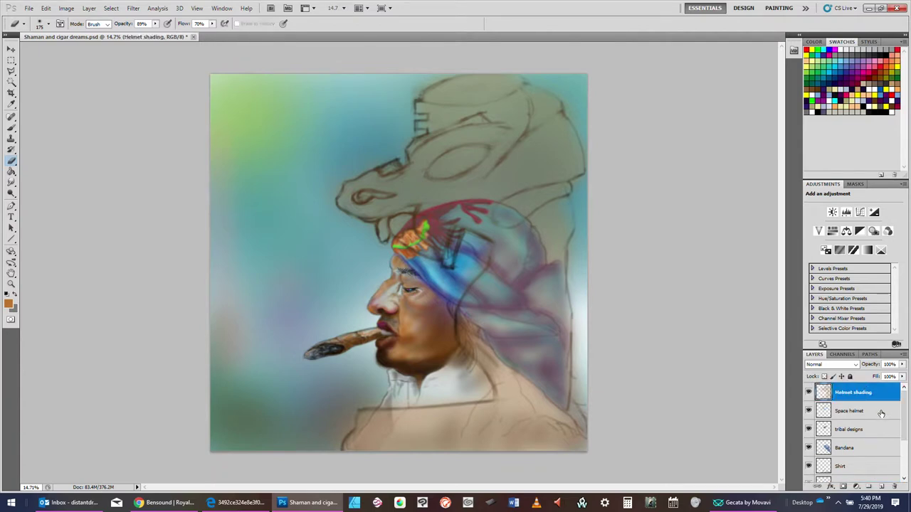
pyautogui.click(881, 411)
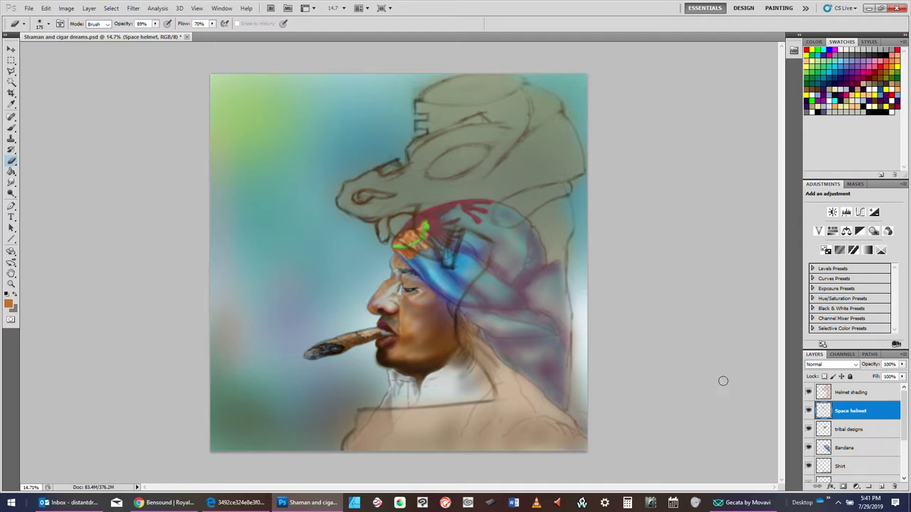
pyautogui.click(848, 394)
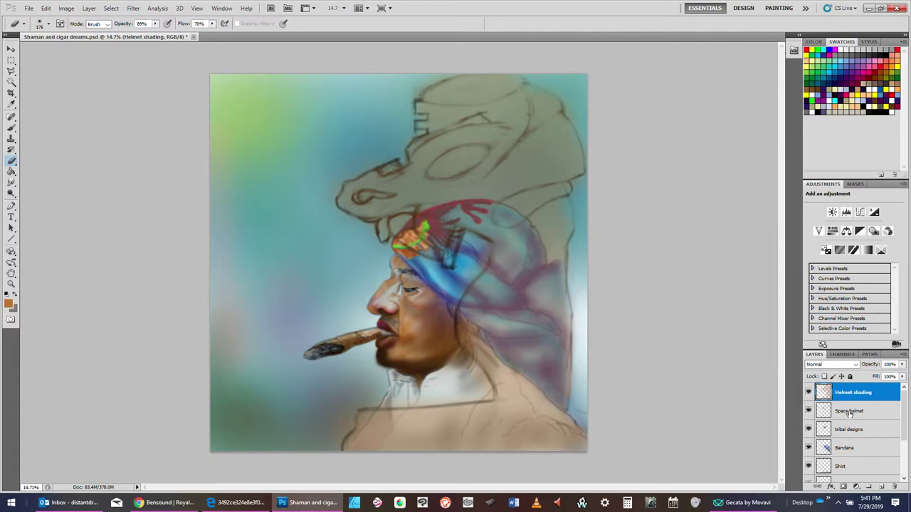
pyautogui.click(858, 449)
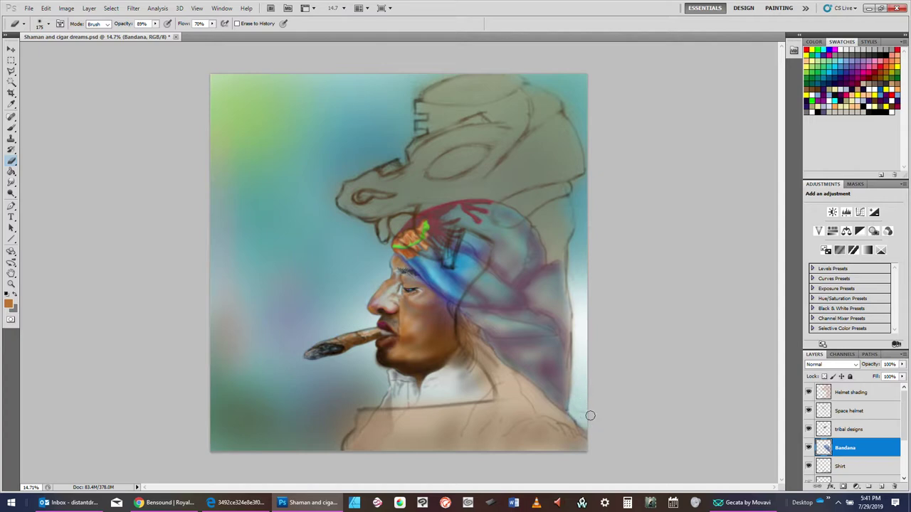
# - Try erasing the remnants beyond the rear flap on the Shirt layer and Layer 1, briefly showing and rehiding Layer 1's reference photo
pyautogui.click(850, 467)
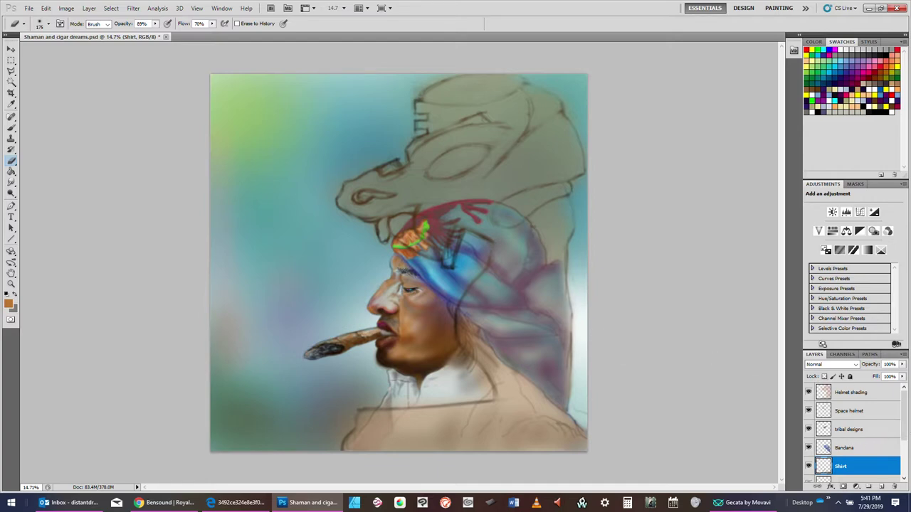
pyautogui.moveTo(903, 430); pyautogui.dragTo(903, 466)
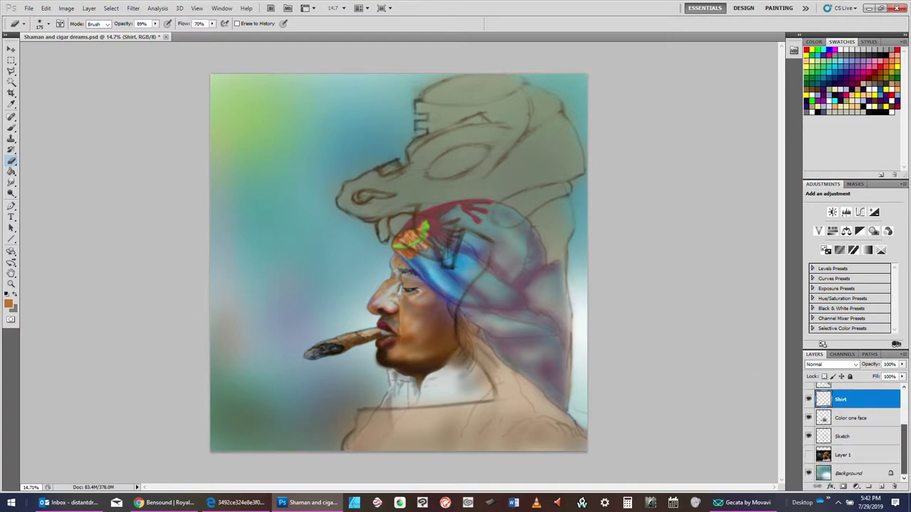
pyautogui.click(868, 452)
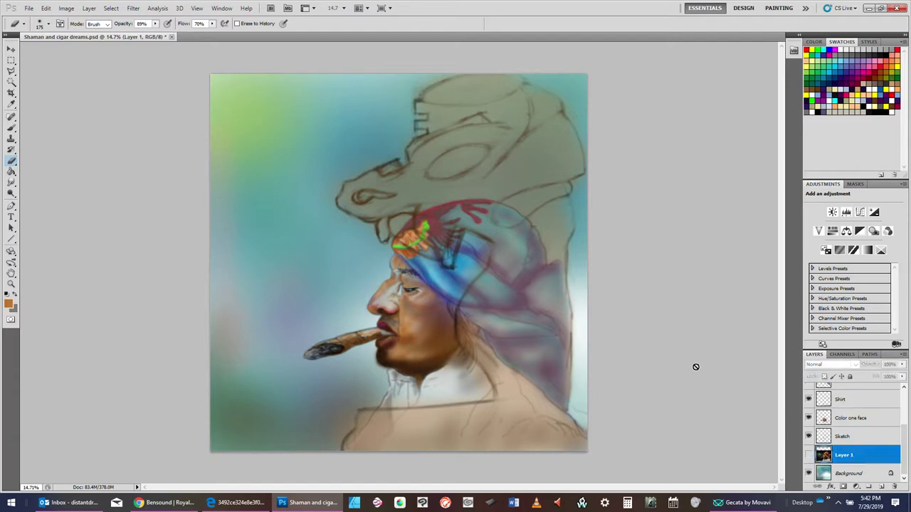
pyautogui.click(588, 338)
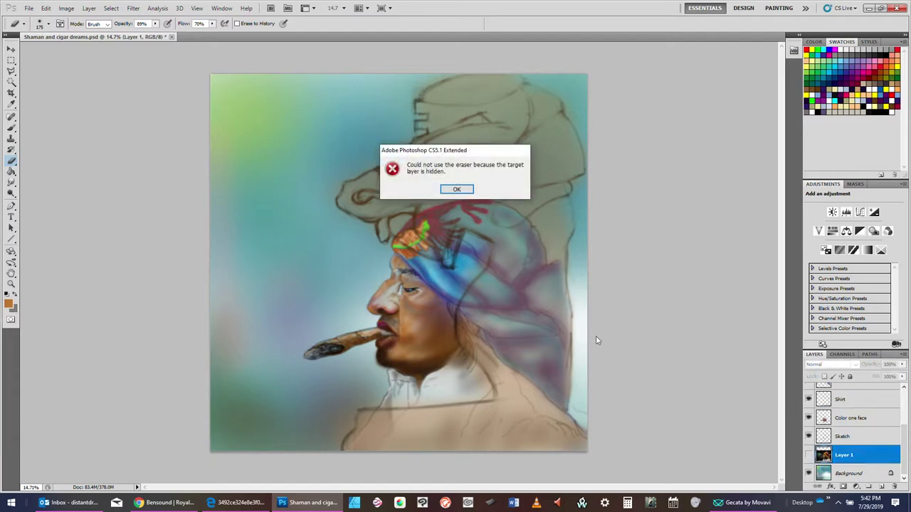
pyautogui.click(456, 189)
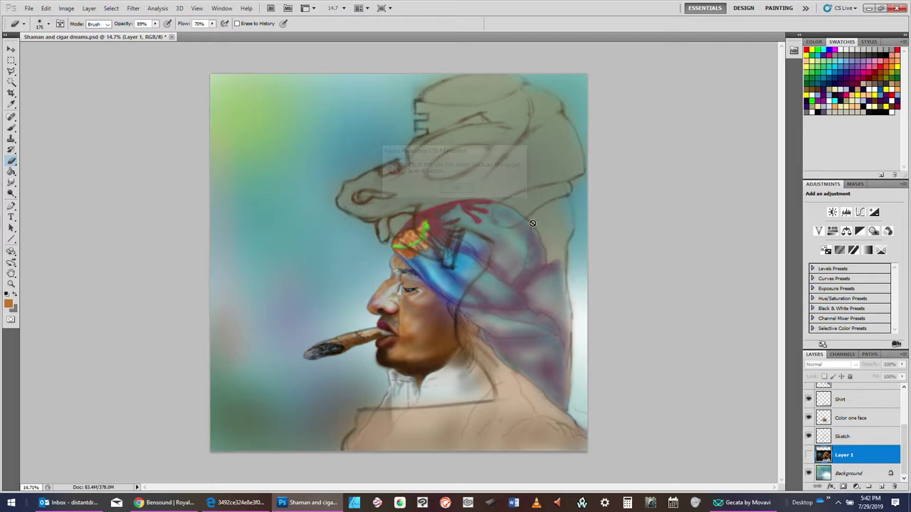
pyautogui.click(809, 455)
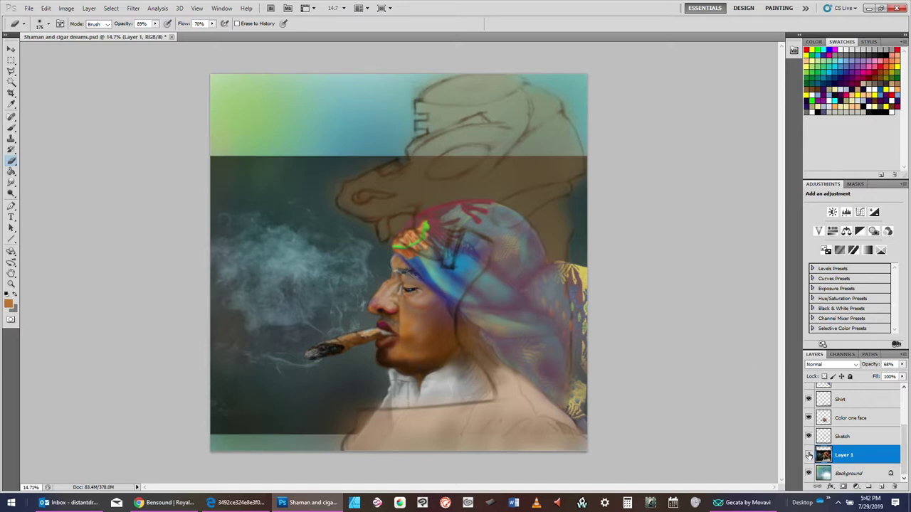
pyautogui.click(809, 455)
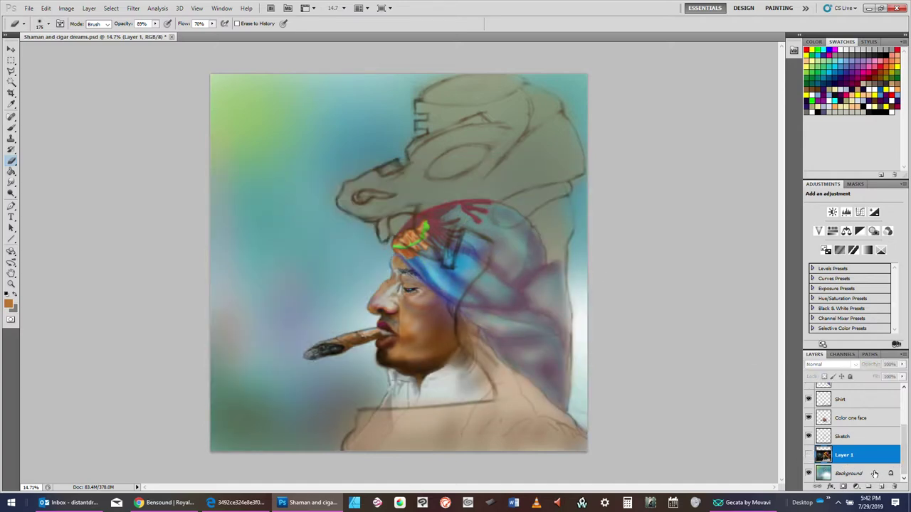
# - Try a short erase stroke beyond the rear flap on the Background layer and undo it
pyautogui.click(874, 473)
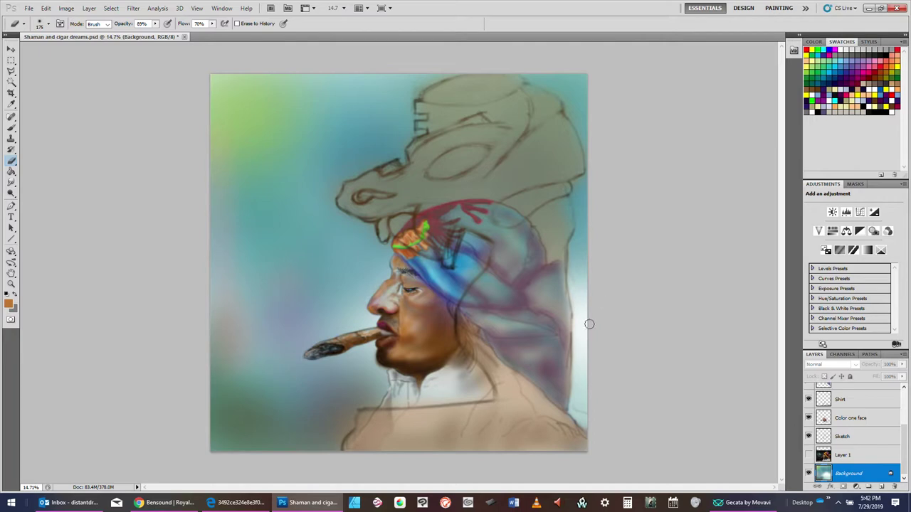
pyautogui.moveTo(584, 325); pyautogui.dragTo(582, 328)
pyautogui.click(45, 8)
pyautogui.click(69, 33)
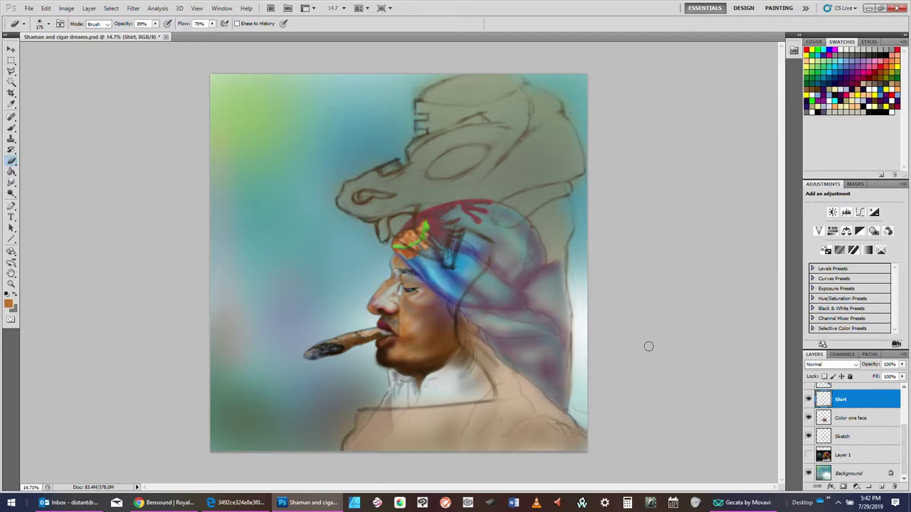
# - Erase the remaining marks between the rear flap and the canvas edge on the Sketch layer
pyautogui.click(840, 436)
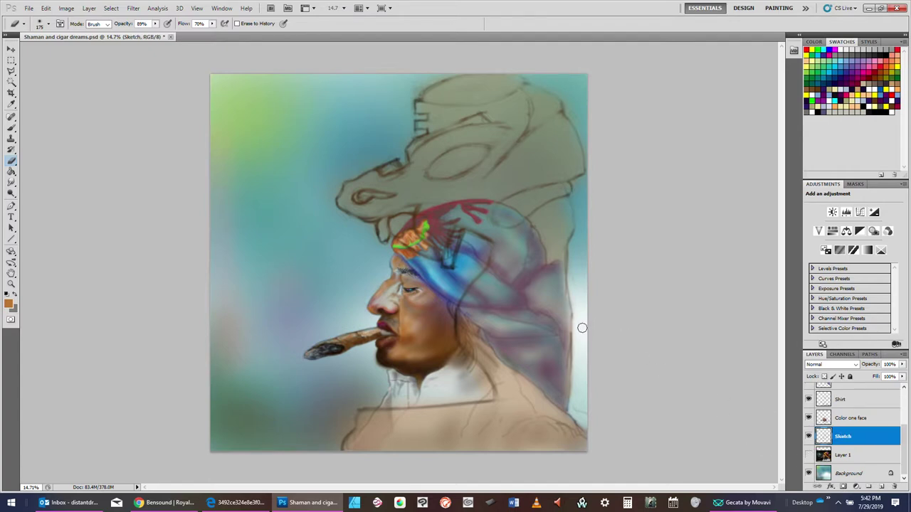
# - Activate the Color one face, Shirt, Bandana, tribal designs, Space helmet and Helmet shading layers in turn to check each with the Eraser
pyautogui.click(872, 415)
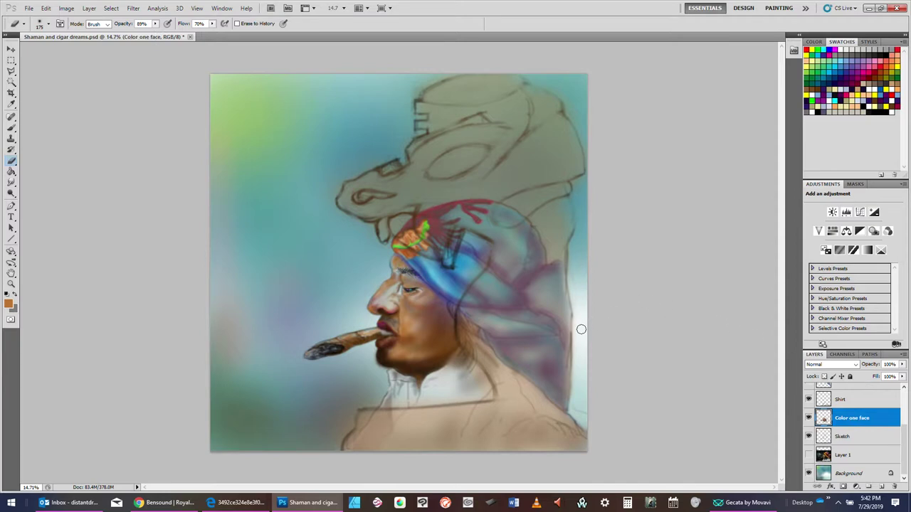
pyautogui.click(851, 401)
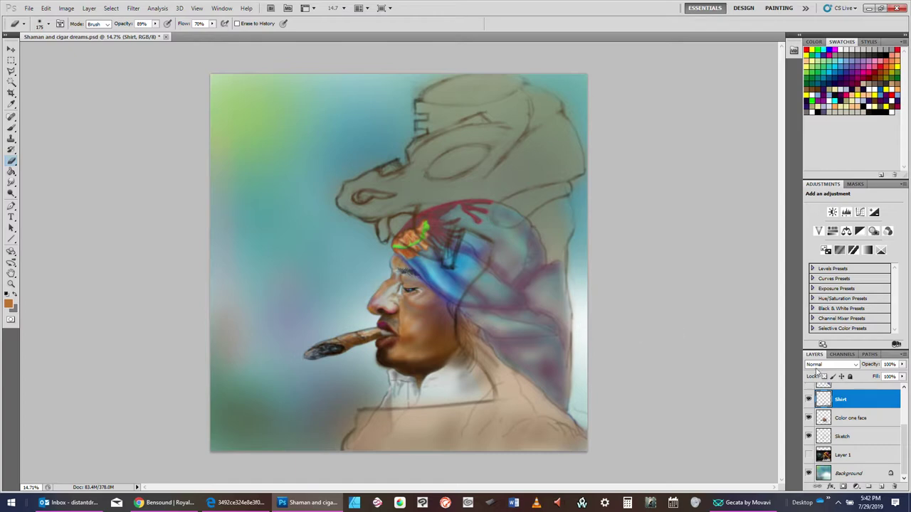
pyautogui.moveTo(906, 437); pyautogui.dragTo(902, 400)
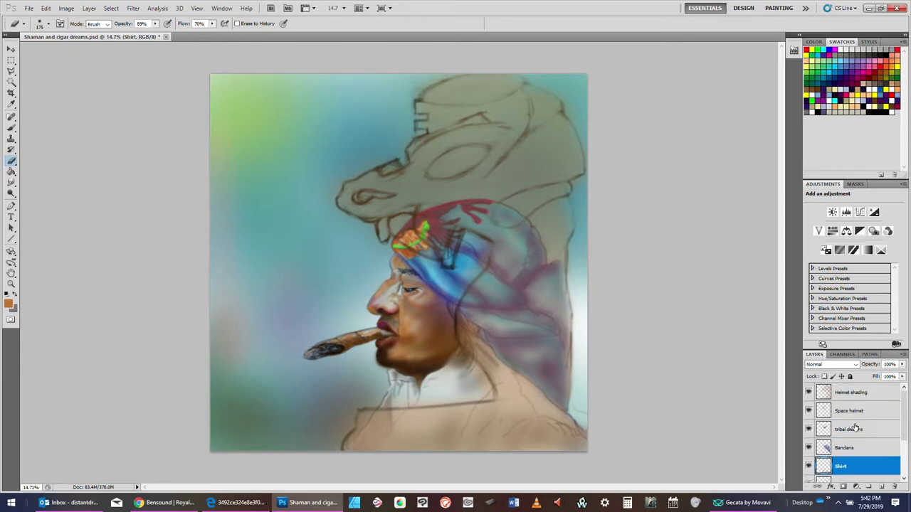
pyautogui.click(849, 448)
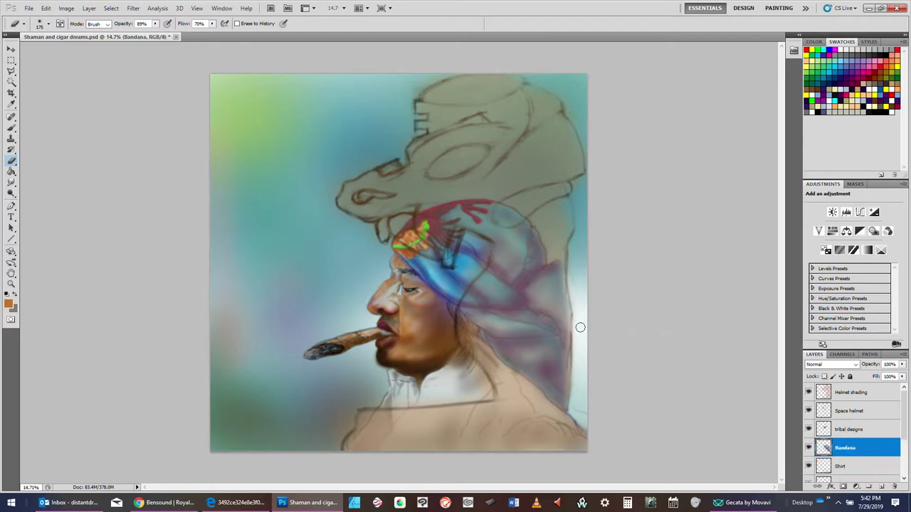
pyautogui.click(861, 427)
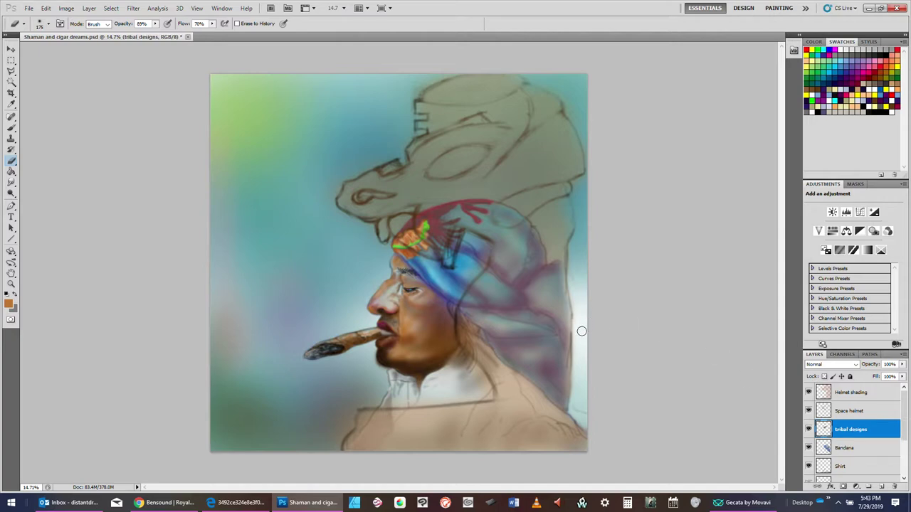
pyautogui.click(862, 411)
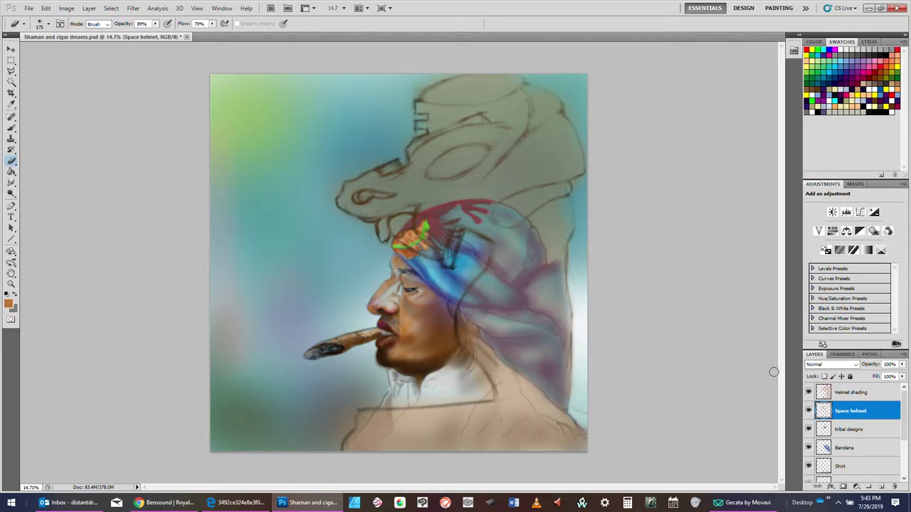
pyautogui.click(875, 394)
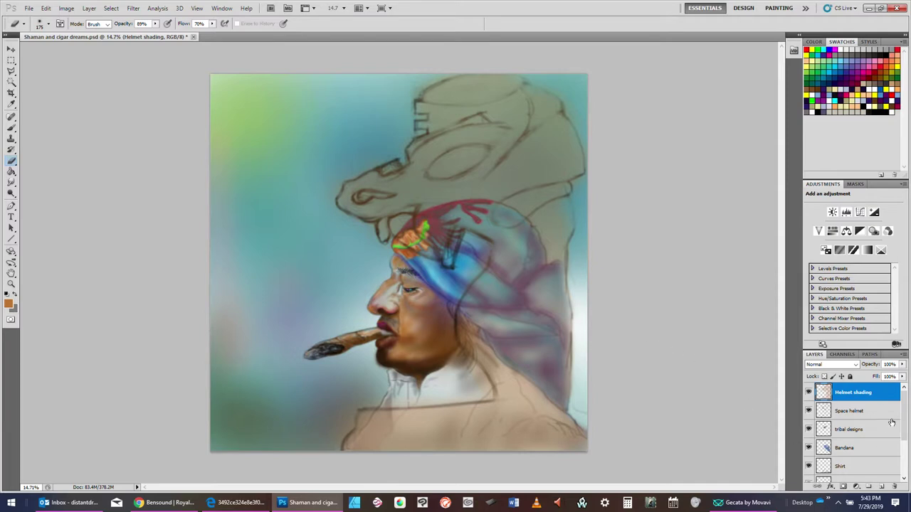
# - Test the 175 px Eraser on the Background layer beside the bandana at the canvas's right edge, undoing each test spot
pyautogui.moveTo(905, 425); pyautogui.dragTo(905, 466)
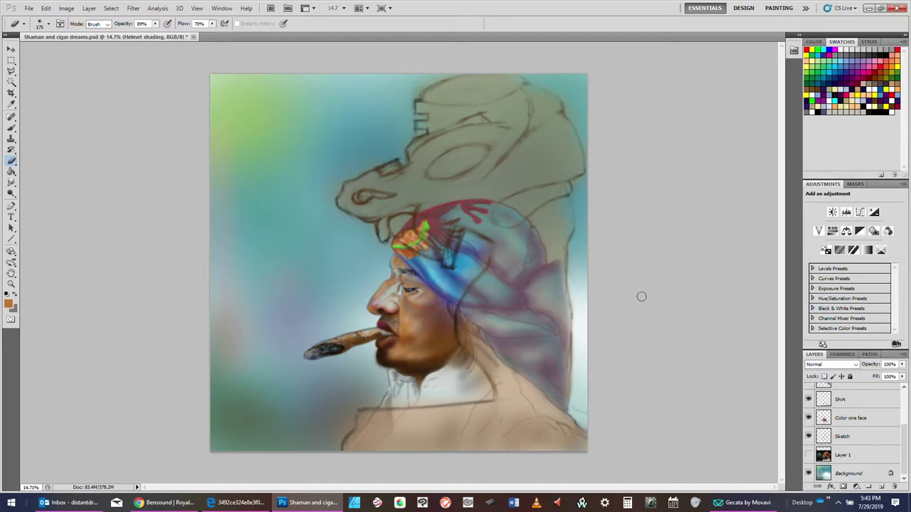
pyautogui.click(868, 474)
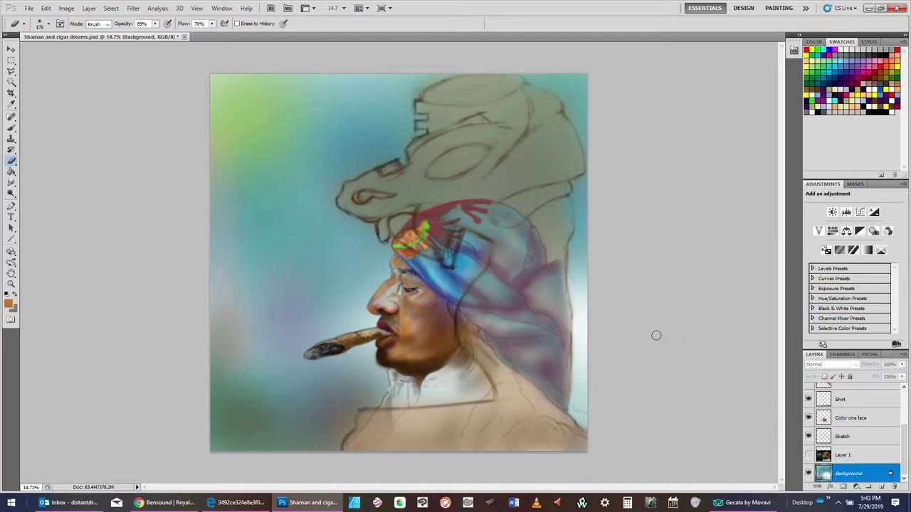
pyautogui.moveTo(585, 330); pyautogui.dragTo(581, 329)
pyautogui.click(47, 8)
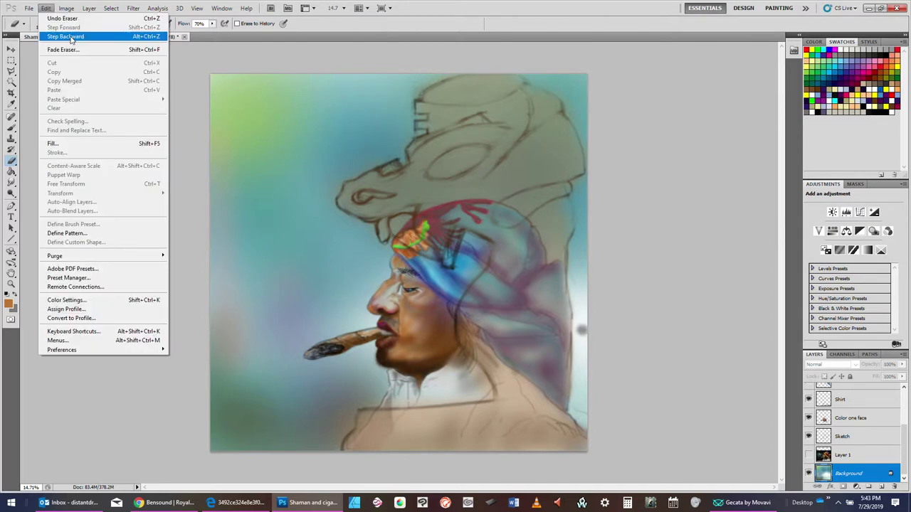
pyautogui.click(80, 37)
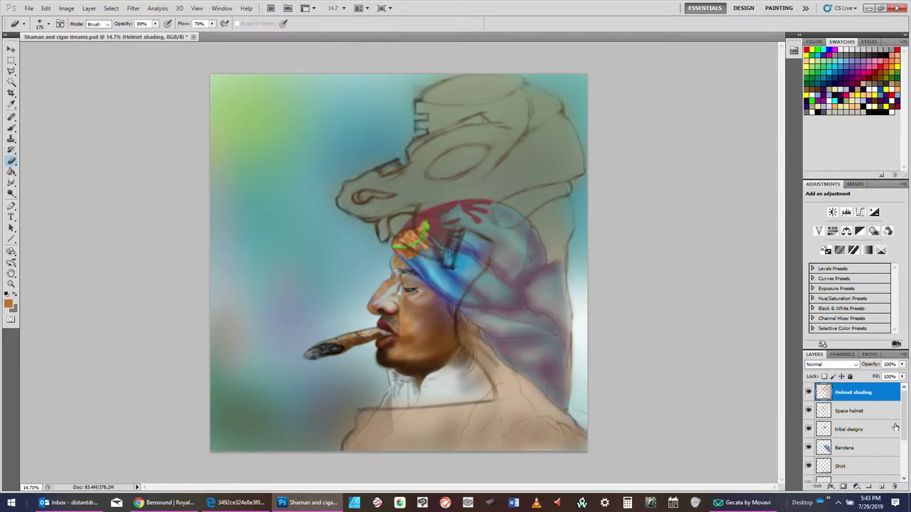
pyautogui.moveTo(903, 425); pyautogui.dragTo(903, 462)
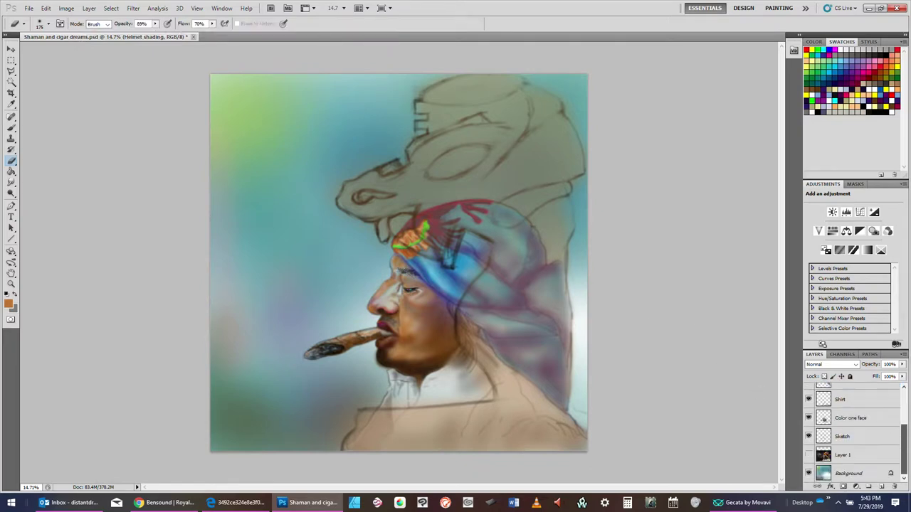
pyautogui.click(876, 473)
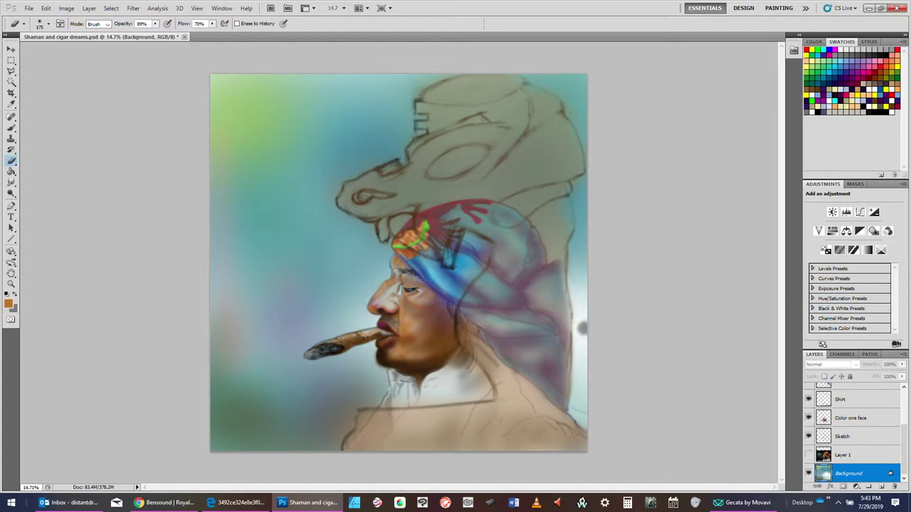
pyautogui.click(45, 8)
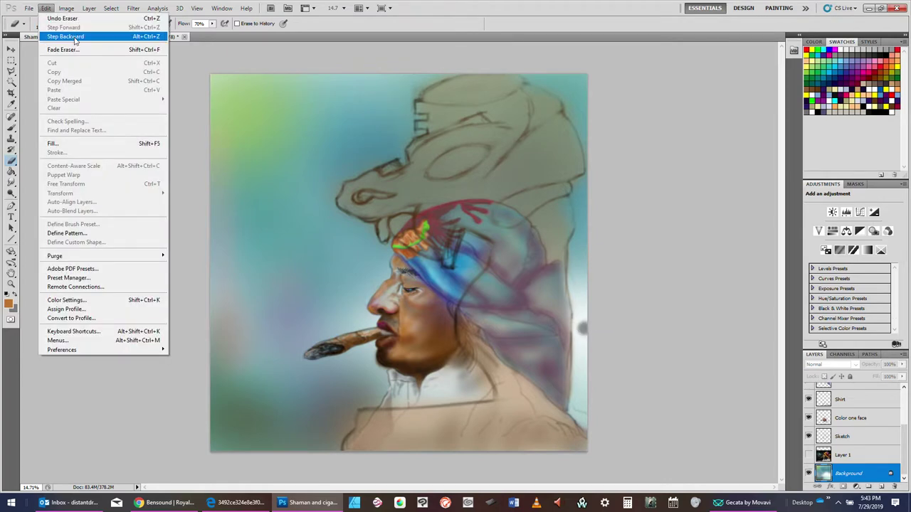
pyautogui.click(69, 37)
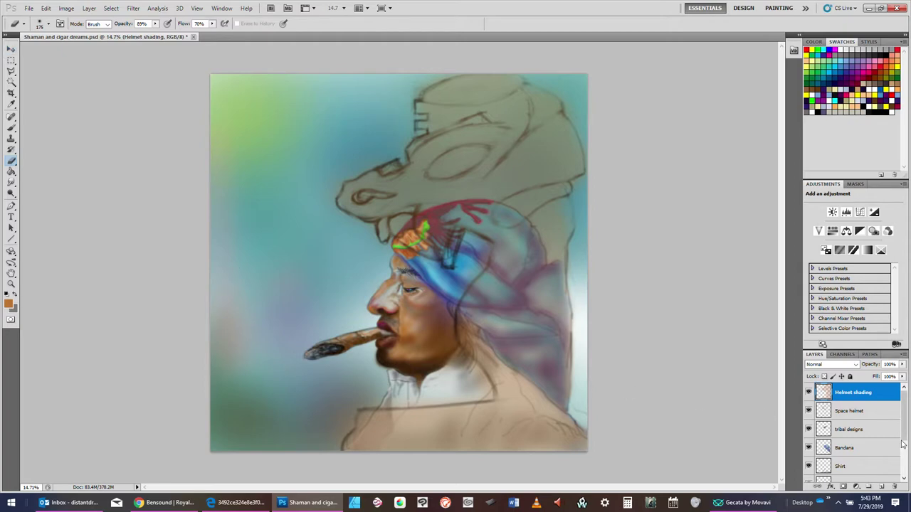
# - Hide the Background layer to examine the artwork on transparency, and show it again
pyautogui.scroll(-4, 902, 432)
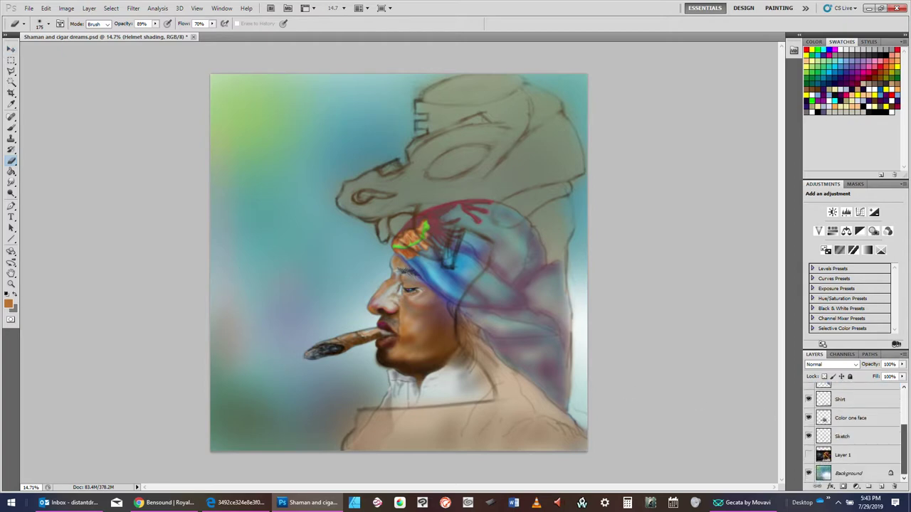
pyautogui.click(808, 474)
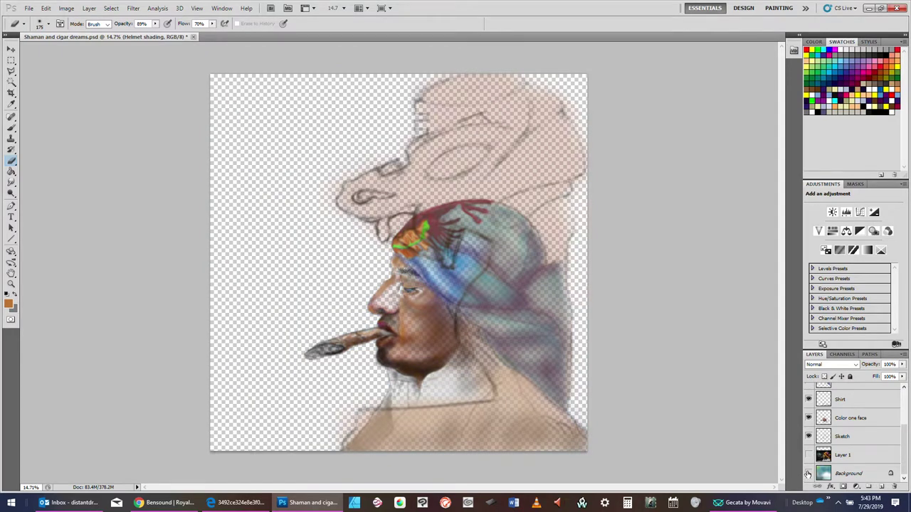
pyautogui.click(809, 473)
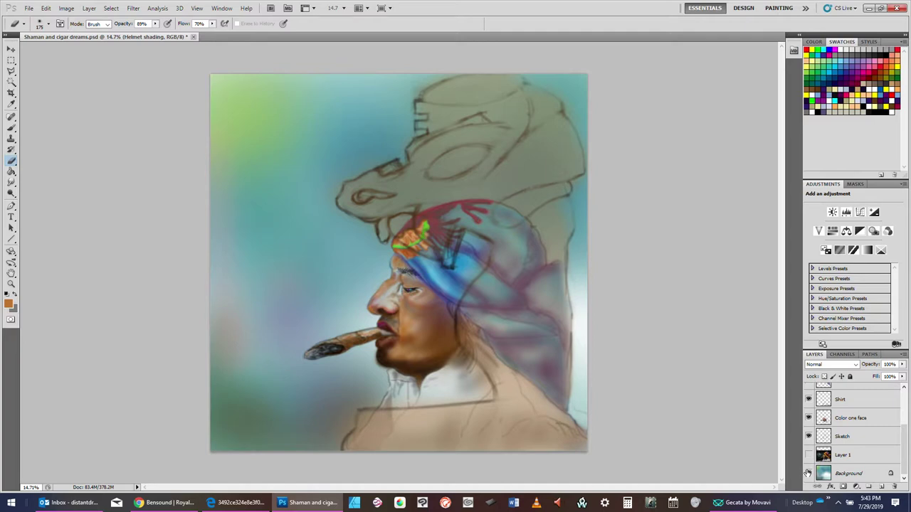
# - Paint teal along the canvas's right edge on the Background layer with the Brush enlarged to 1400 px
pyautogui.click(863, 474)
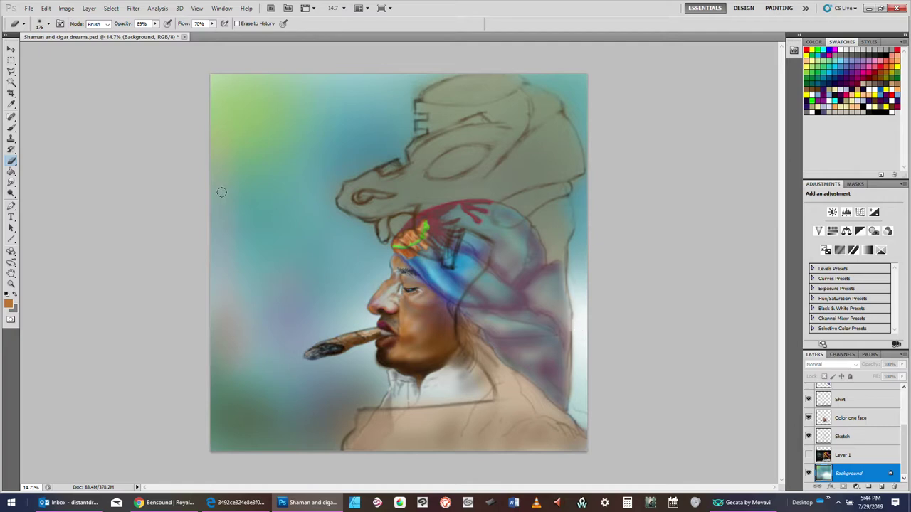
pyautogui.click(12, 129)
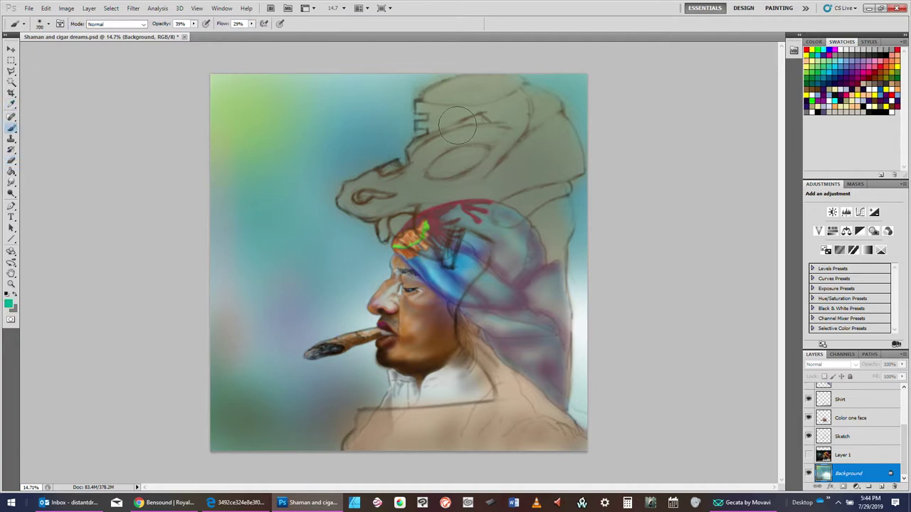
pyautogui.press(']')
pyautogui.press(']')
pyautogui.press(']')
pyautogui.press(']')
pyautogui.press(']')
pyautogui.press(']')
pyautogui.press(']')
pyautogui.moveTo(590, 304)
pyautogui.mouseDown()
pyautogui.moveTo(596, 388)
pyautogui.moveTo(587, 317)
pyautogui.moveTo(589, 355)
pyautogui.moveTo(626, 450)
pyautogui.moveTo(589, 369)
pyautogui.moveTo(592, 271)
pyautogui.moveTo(580, 275)
pyautogui.moveTo(619, 463)
pyautogui.moveTo(610, 450)
pyautogui.moveTo(590, 448)
pyautogui.moveTo(593, 255)
pyautogui.moveTo(610, 195)
pyautogui.mouseUp()
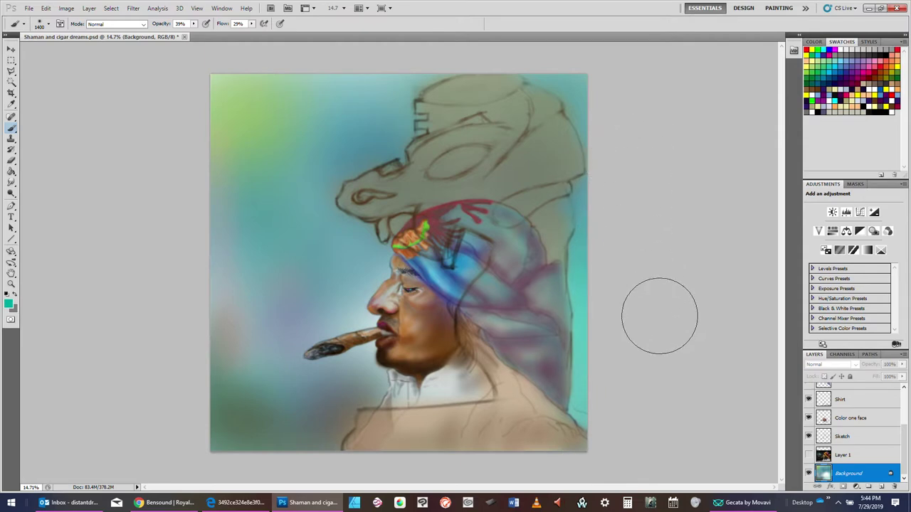
# - Try a dab with the Brush reduced to 175 px on the Sketch layer beside the bandana, and undo it
pyautogui.press('[')
pyautogui.press('[')
pyautogui.press('[')
pyautogui.press('[')
pyautogui.press('[')
pyautogui.press('[')
pyautogui.press('[')
pyautogui.press('[')
pyautogui.press('[')
pyautogui.press('[')
pyautogui.press('[')
pyautogui.press('[')
pyautogui.press('[')
pyautogui.click(847, 435)
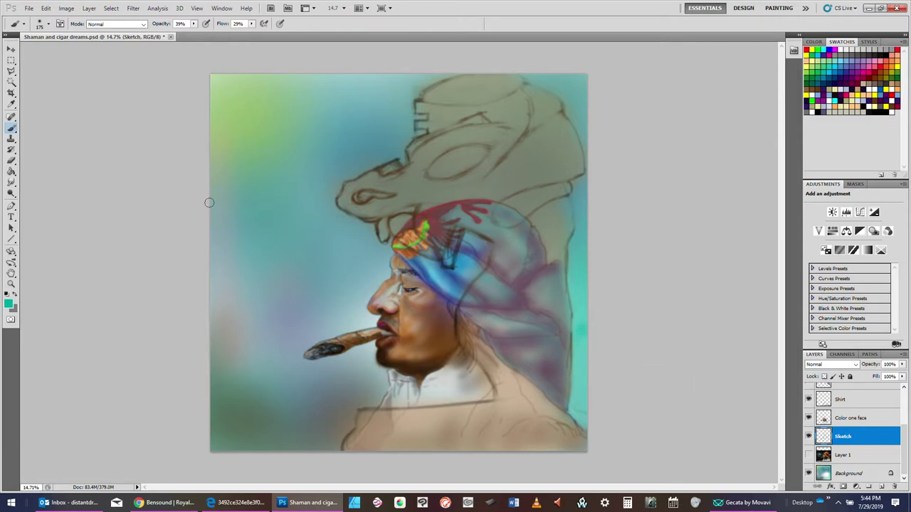
pyautogui.click(45, 7)
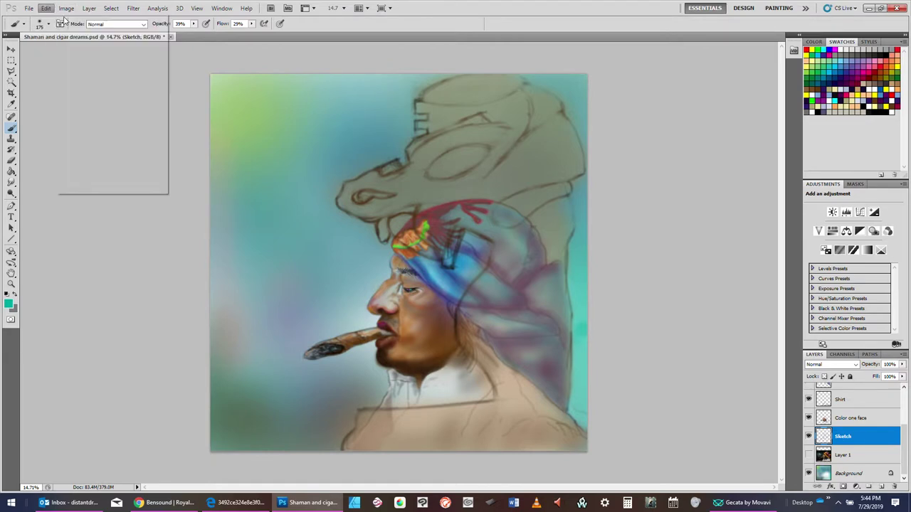
pyautogui.click(66, 37)
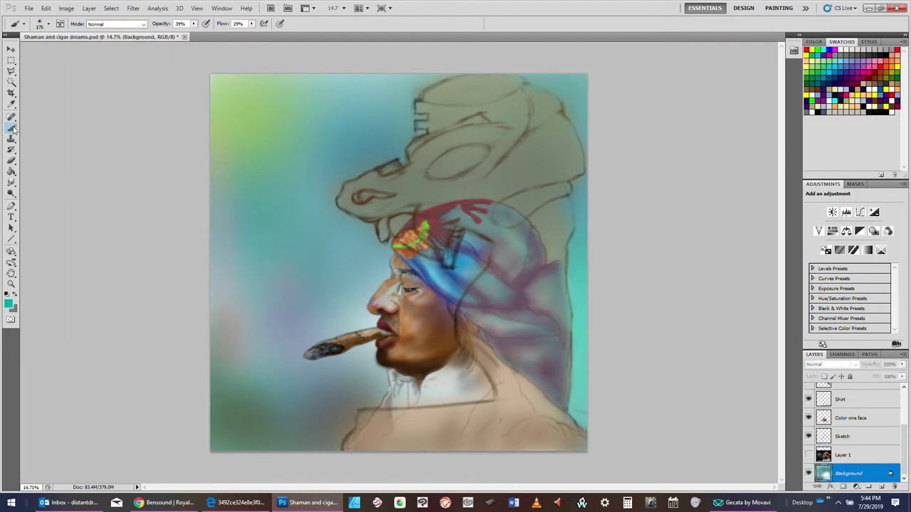
# - Try the Eraser on the teal area of the Background layer beside the bandana, and undo it
pyautogui.click(11, 160)
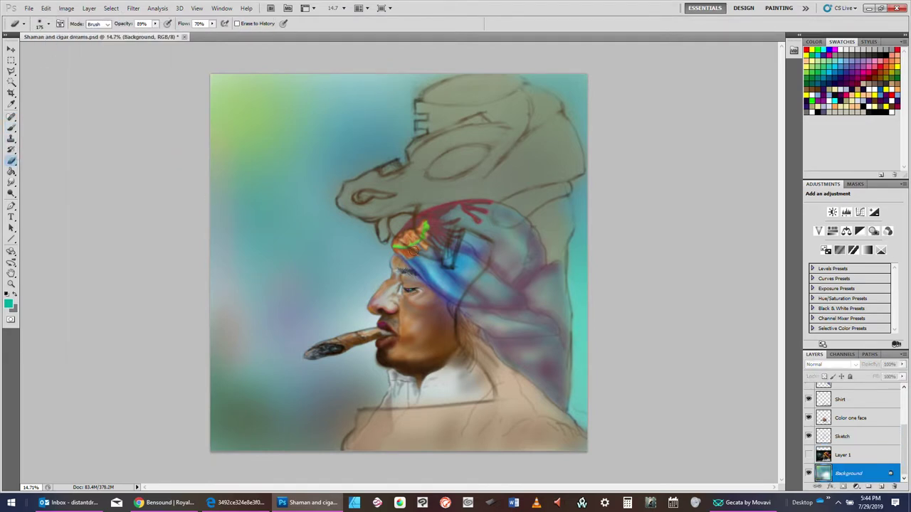
pyautogui.click(584, 328)
pyautogui.click(46, 8)
pyautogui.click(64, 37)
# - Pick a dark purple swatch and erase the teal along the Background layer's lower right edge with the Eraser enlarged to 1100 px
pyautogui.moveTo(907, 443); pyautogui.dragTo(906, 390)
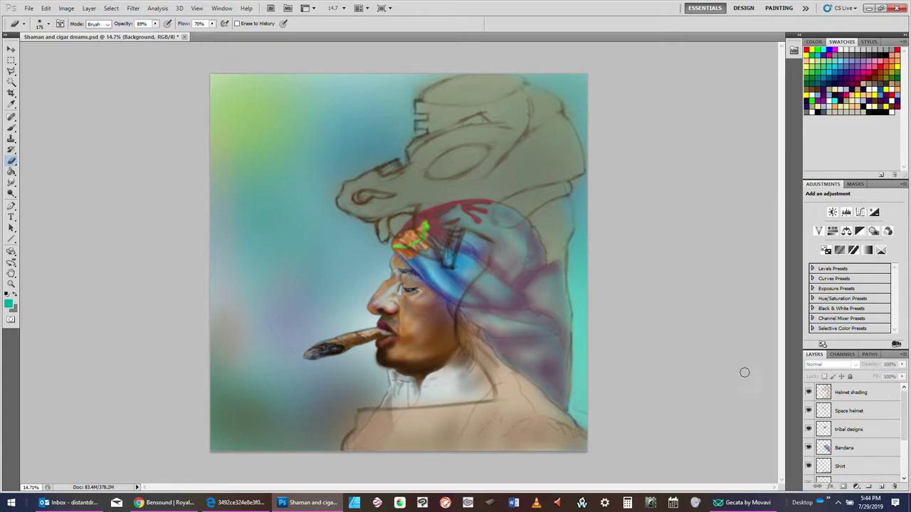
pyautogui.click(850, 396)
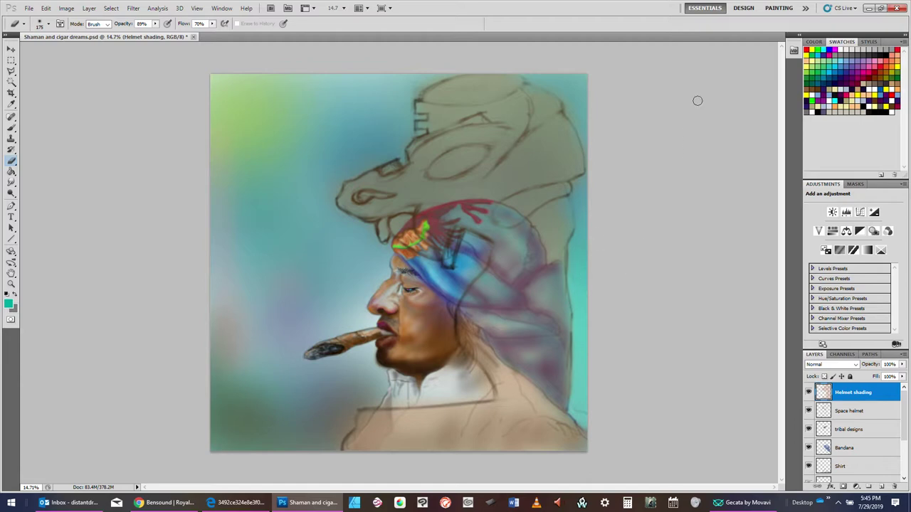
pyautogui.click(822, 73)
pyautogui.scroll(-4, 897, 442)
pyautogui.click(867, 474)
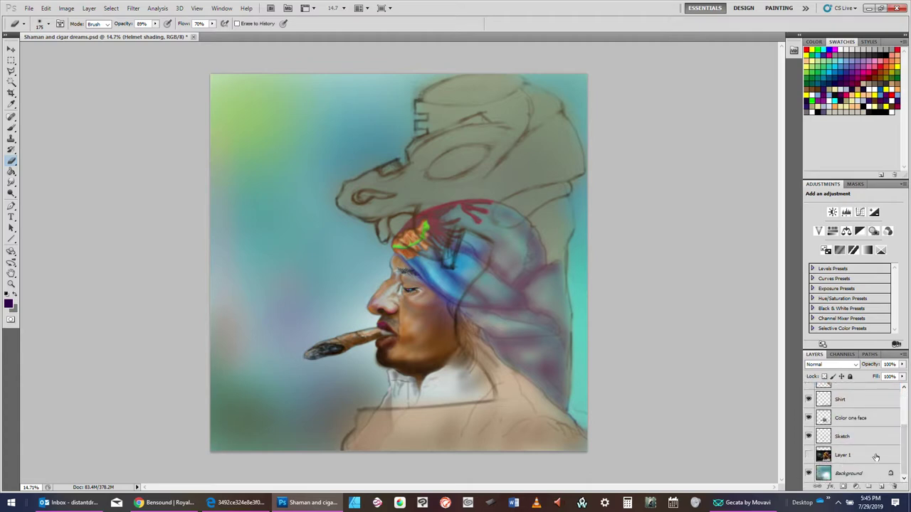
pyautogui.press(']')
pyautogui.press(']')
pyautogui.press(']')
pyautogui.press(']')
pyautogui.press(']')
pyautogui.press(']')
pyautogui.press(']')
pyautogui.press(']')
pyautogui.press(']')
pyautogui.press(']')
pyautogui.press(']')
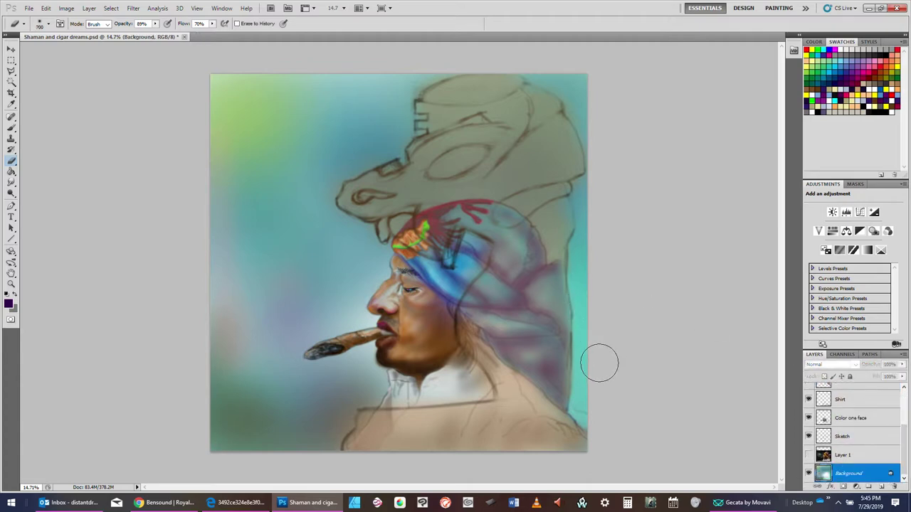
pyautogui.moveTo(594, 412)
pyautogui.mouseDown()
pyautogui.moveTo(579, 368)
pyautogui.moveTo(601, 278)
pyautogui.moveTo(576, 338)
pyautogui.moveTo(578, 306)
pyautogui.mouseUp()
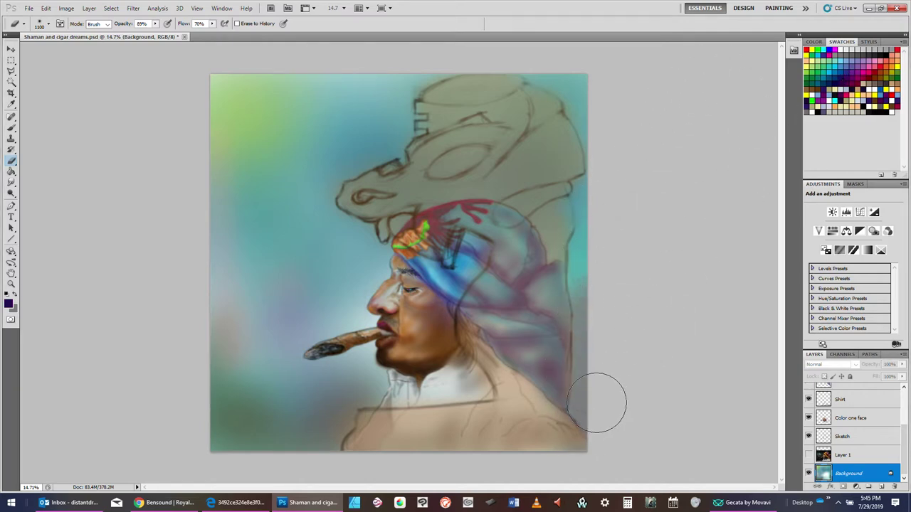
pyautogui.moveTo(592, 296); pyautogui.dragTo(587, 272)
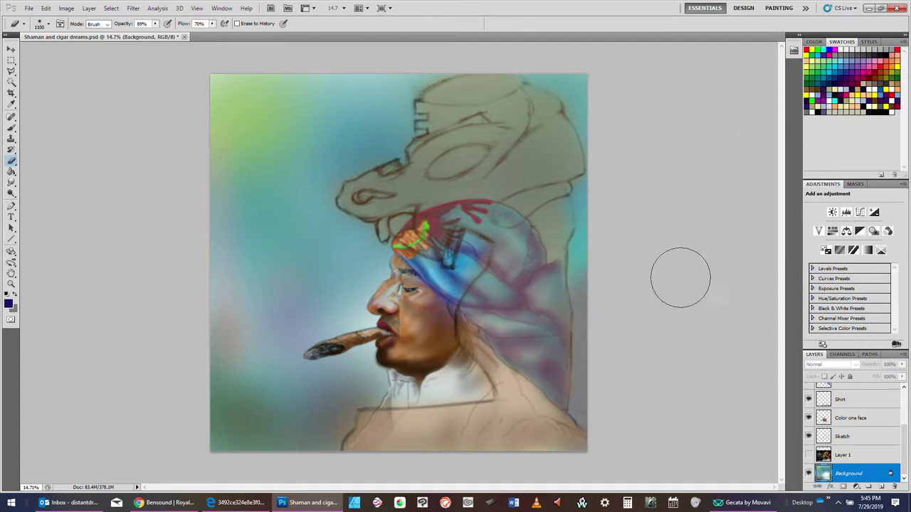
pyautogui.moveTo(640, 356)
pyautogui.mouseDown()
pyautogui.moveTo(605, 417)
pyautogui.moveTo(595, 295)
pyautogui.mouseUp()
# - Set the Eraser's opacity to 98% and its flow to 100%, and switch back to the Brush tool
pyautogui.click(155, 24)
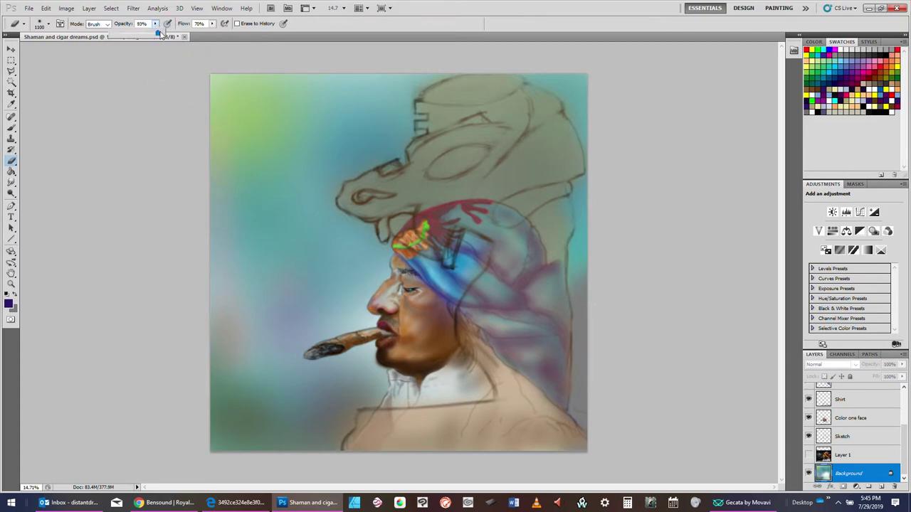
pyautogui.click(212, 25)
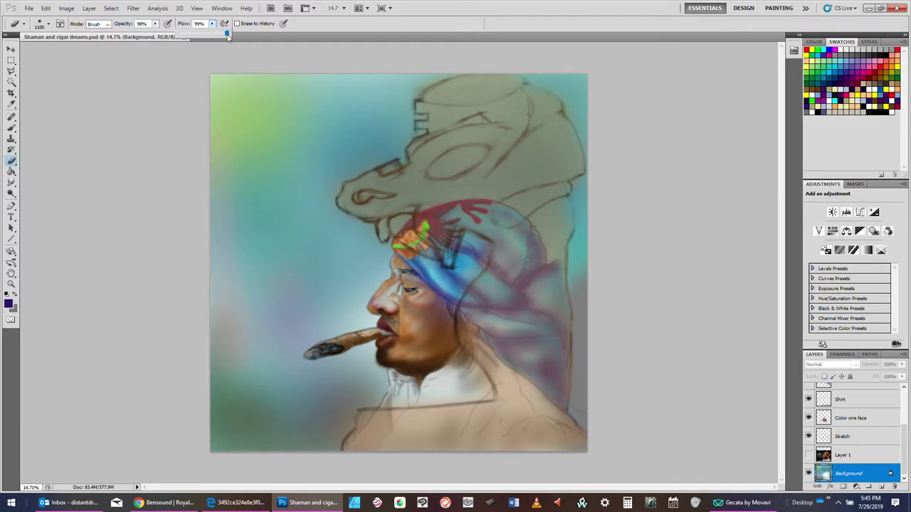
pyautogui.moveTo(226, 37); pyautogui.dragTo(232, 37)
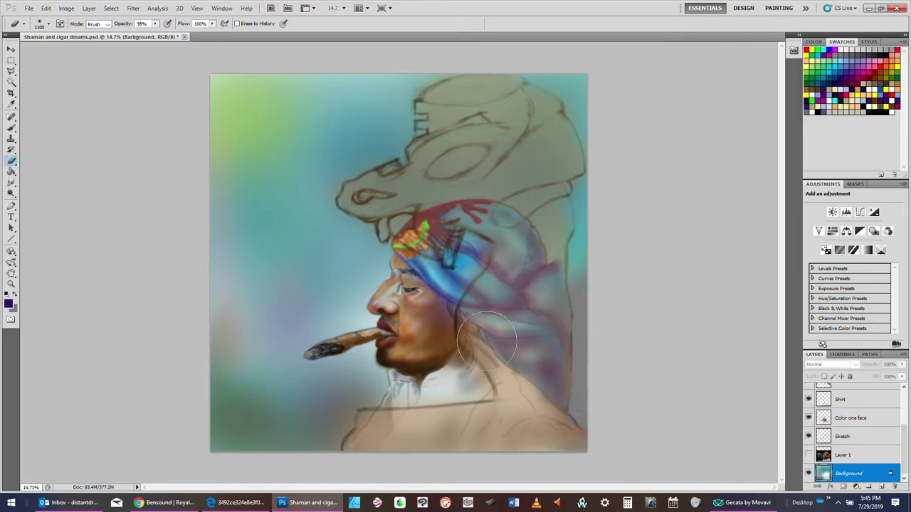
pyautogui.click(11, 127)
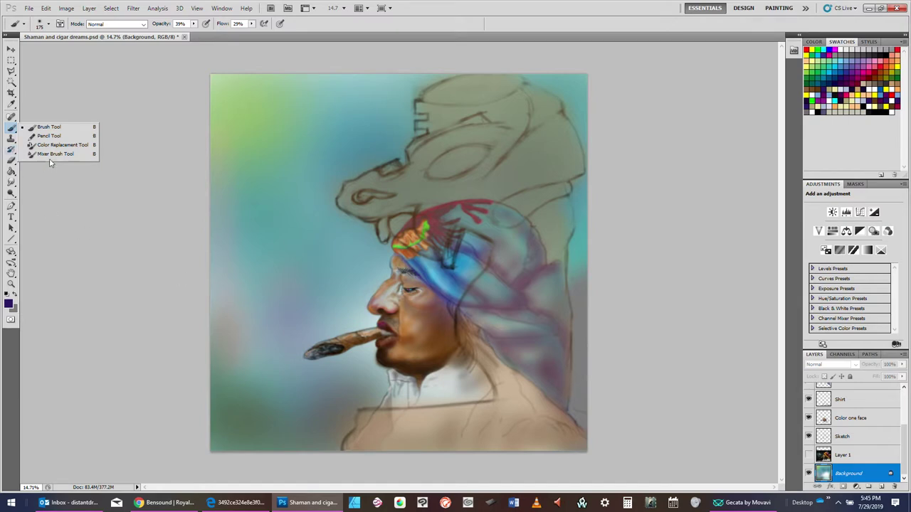
# - Paint the Background layer's lower right edge dark purple with the Brush at 700 px, and add crimson toward the bottom corner
pyautogui.click(13, 128)
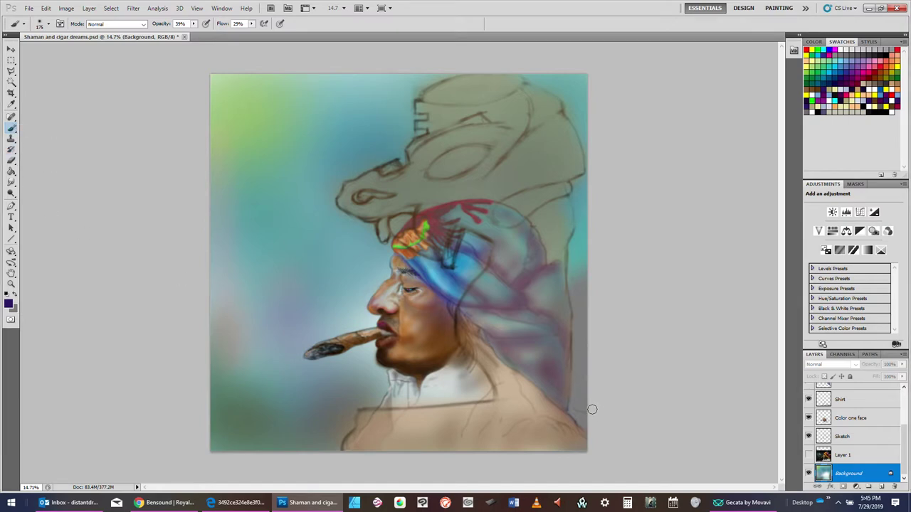
pyautogui.press(']')
pyautogui.press(']')
pyautogui.moveTo(592, 427)
pyautogui.mouseDown()
pyautogui.moveTo(595, 324)
pyautogui.moveTo(578, 414)
pyautogui.moveTo(584, 285)
pyautogui.moveTo(569, 347)
pyautogui.moveTo(577, 415)
pyautogui.moveTo(574, 279)
pyautogui.moveTo(568, 319)
pyautogui.moveTo(569, 416)
pyautogui.moveTo(577, 411)
pyautogui.moveTo(592, 257)
pyautogui.moveTo(580, 407)
pyautogui.moveTo(588, 278)
pyautogui.moveTo(575, 376)
pyautogui.moveTo(575, 283)
pyautogui.moveTo(599, 206)
pyautogui.moveTo(581, 327)
pyautogui.moveTo(619, 160)
pyautogui.mouseUp()
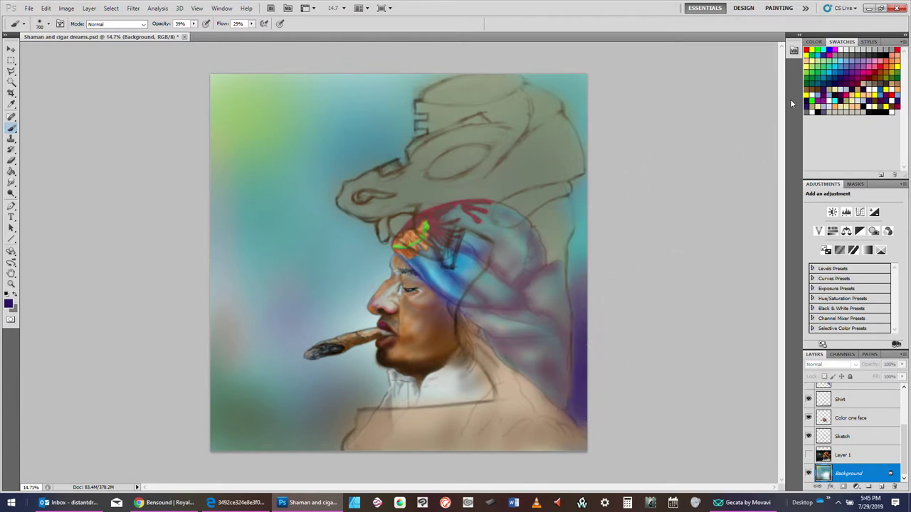
pyautogui.click(869, 73)
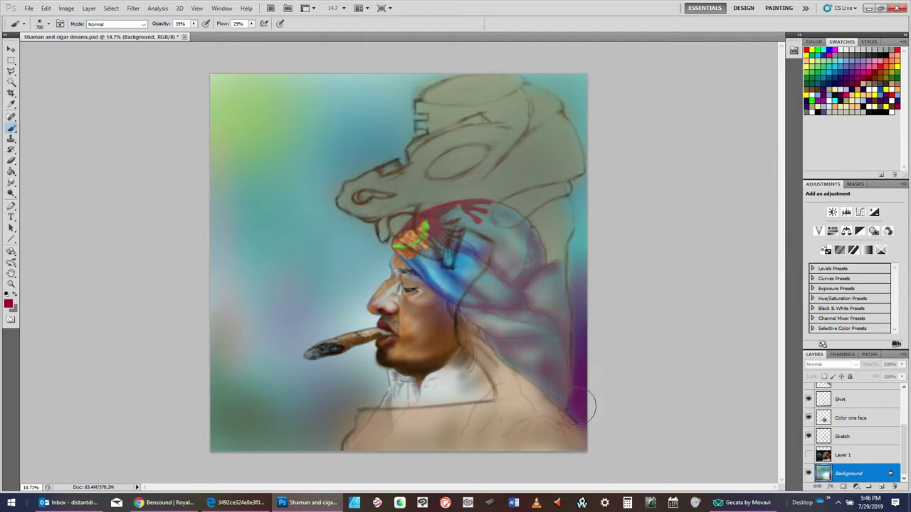
pyautogui.moveTo(579, 407); pyautogui.dragTo(582, 416)
# - Save the painting as Shaman and cigar dreams.psd in Photoshop format with layers, replacing the existing file
pyautogui.click(31, 9)
pyautogui.click(64, 153)
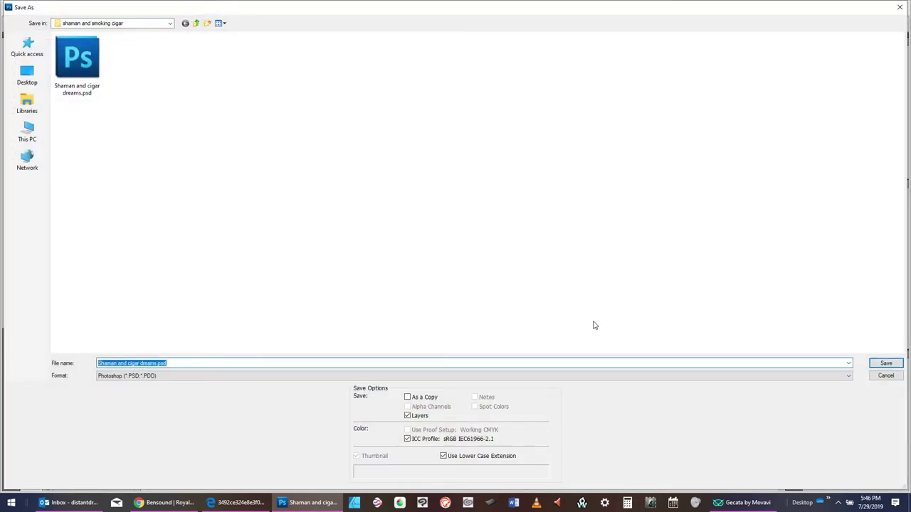
pyautogui.click(885, 364)
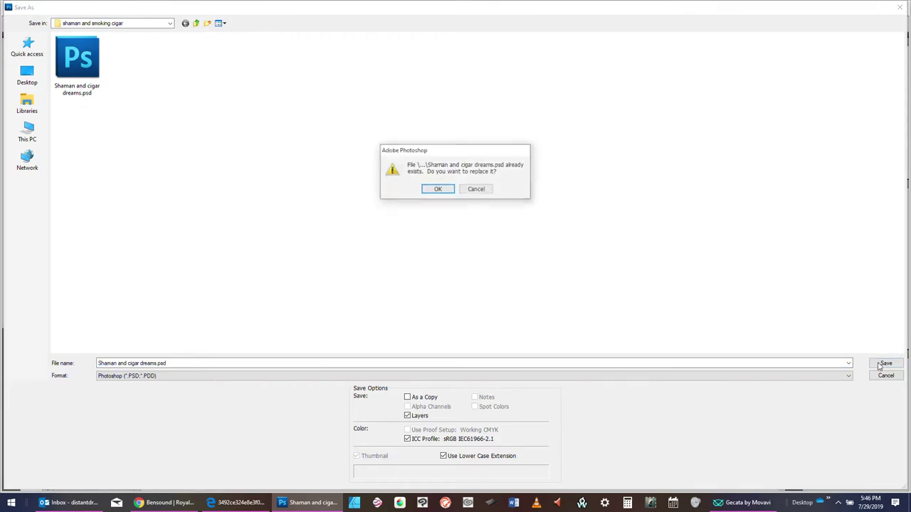
pyautogui.click(439, 189)
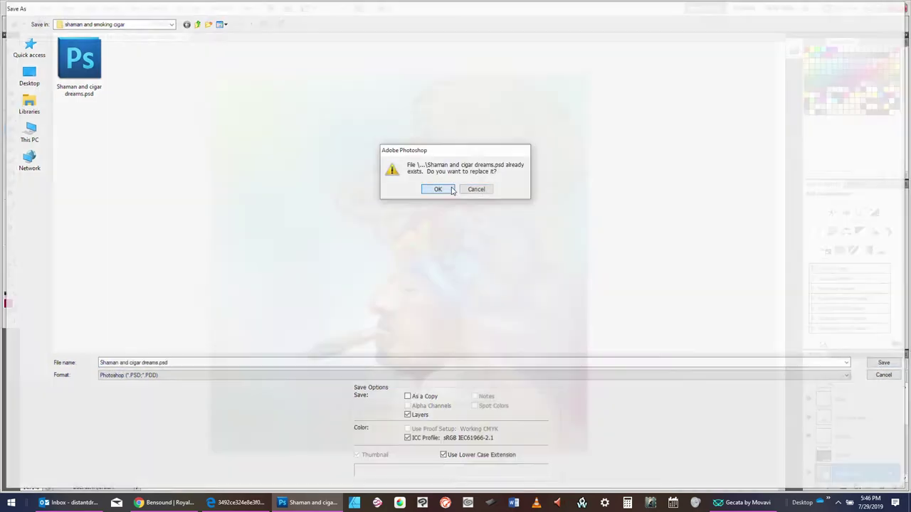
pyautogui.click(562, 160)
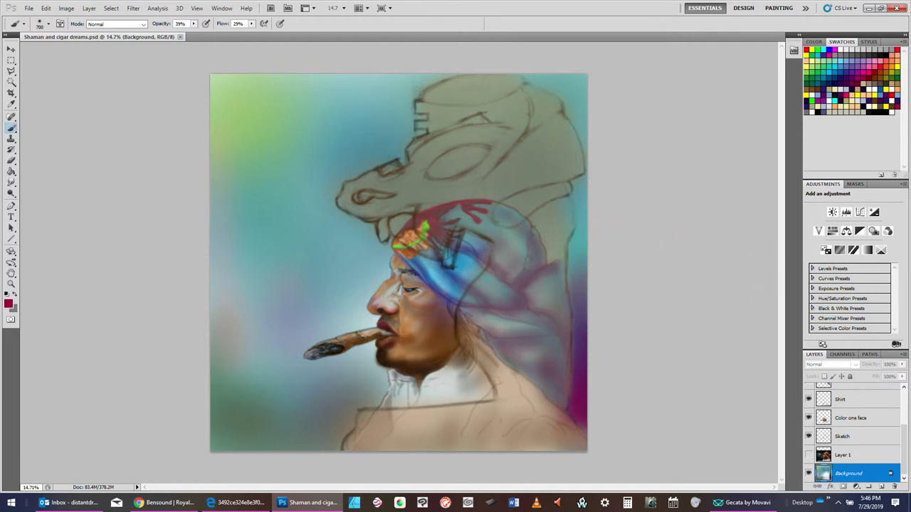
pyautogui.hotkey('alt', 'Tab')
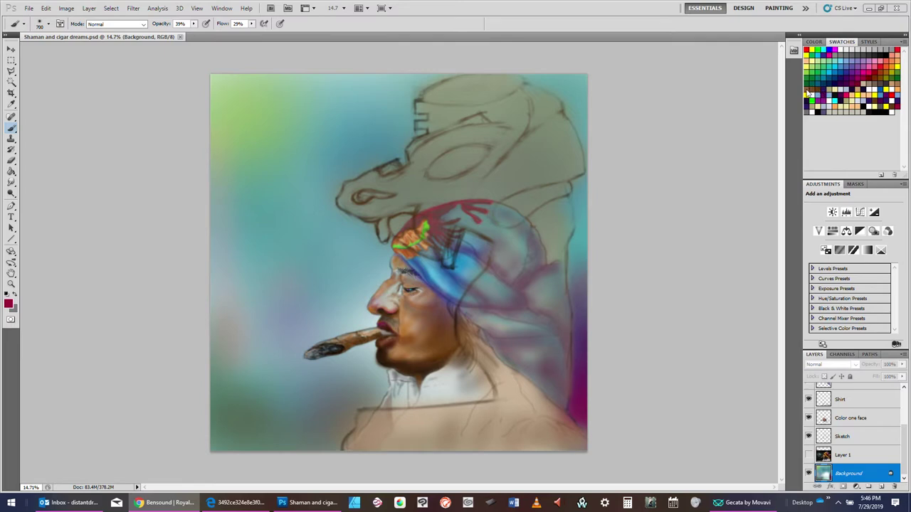
# - Pick a dark red swatch and reduce the Brush to 300 px
pyautogui.click(841, 79)
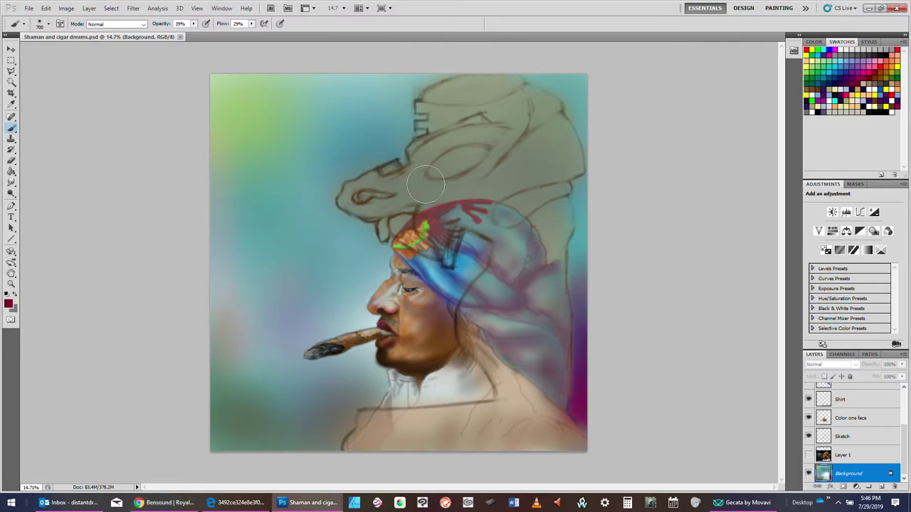
pyautogui.press('[')
pyautogui.press('[')
pyautogui.press('[')
# - Try a dark red stroke on the Background layer between the bandana and helmet, compare it through repeated undo and redo, and undo it
pyautogui.moveTo(561, 205)
pyautogui.mouseDown()
pyautogui.moveTo(535, 214)
pyautogui.moveTo(550, 205)
pyautogui.moveTo(500, 250)
pyautogui.moveTo(541, 219)
pyautogui.mouseUp()
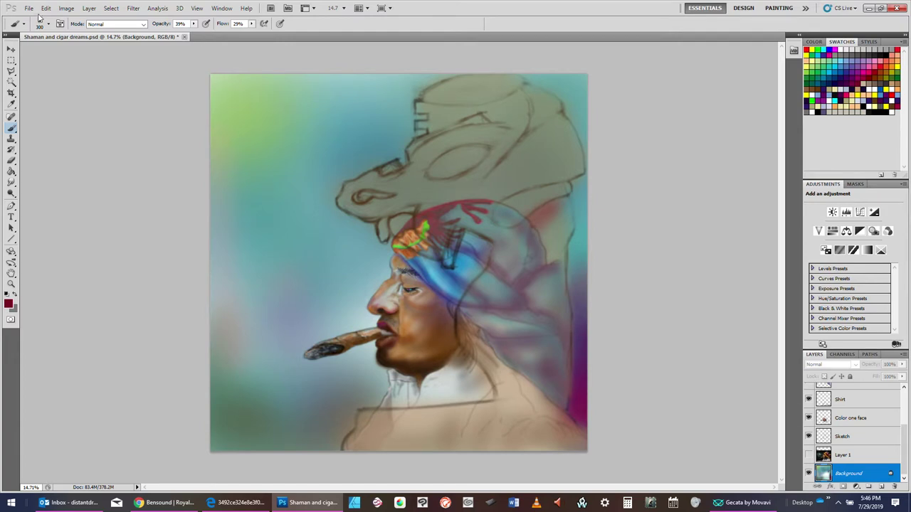
pyautogui.click(45, 8)
pyautogui.click(64, 36)
pyautogui.click(45, 8)
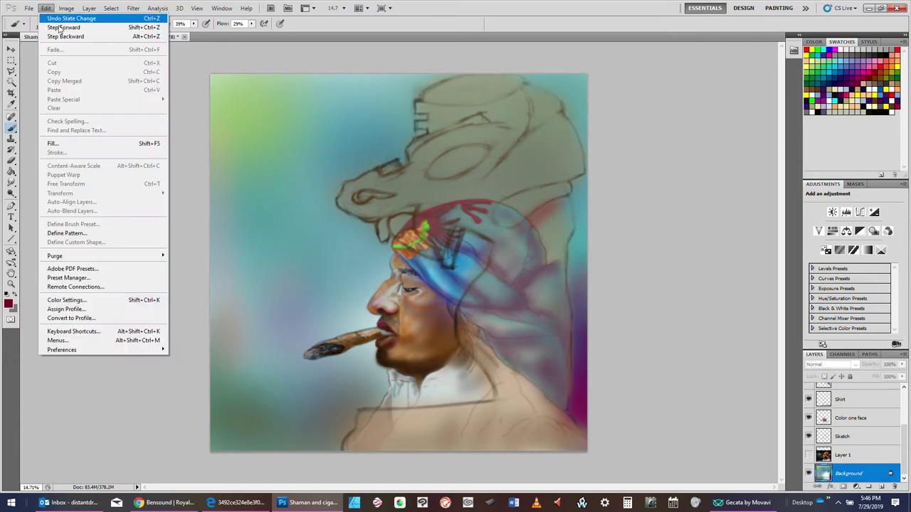
pyautogui.click(62, 28)
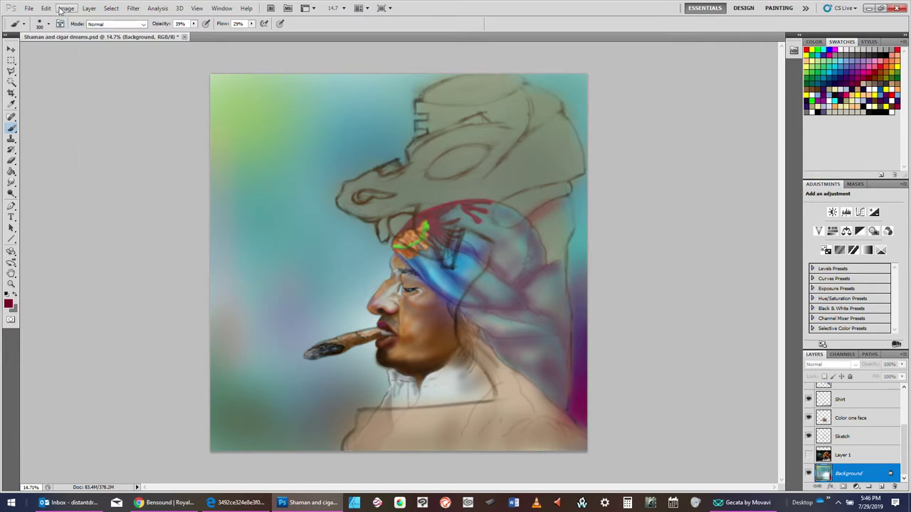
pyautogui.click(66, 8)
pyautogui.moveTo(45, 8)
pyautogui.click(64, 28)
pyautogui.click(46, 8)
pyautogui.click(64, 36)
pyautogui.click(46, 8)
pyautogui.click(64, 28)
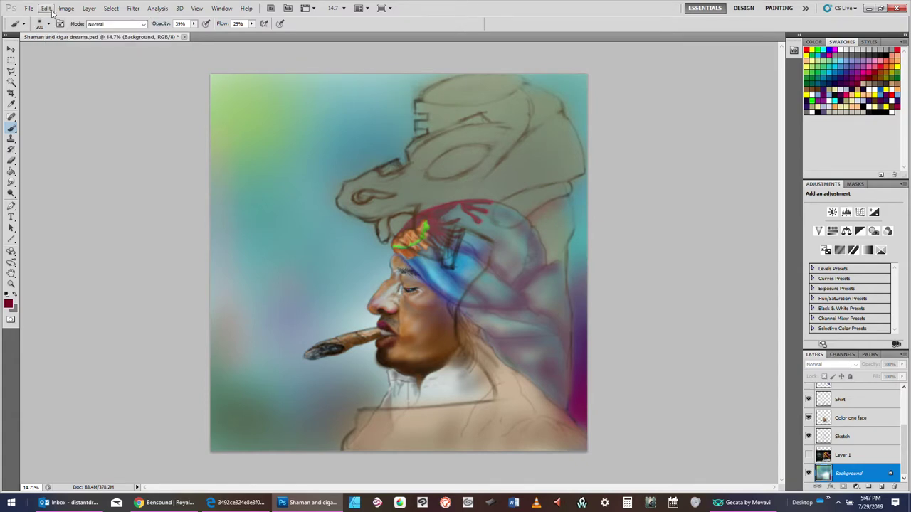
pyautogui.click(46, 8)
pyautogui.click(60, 37)
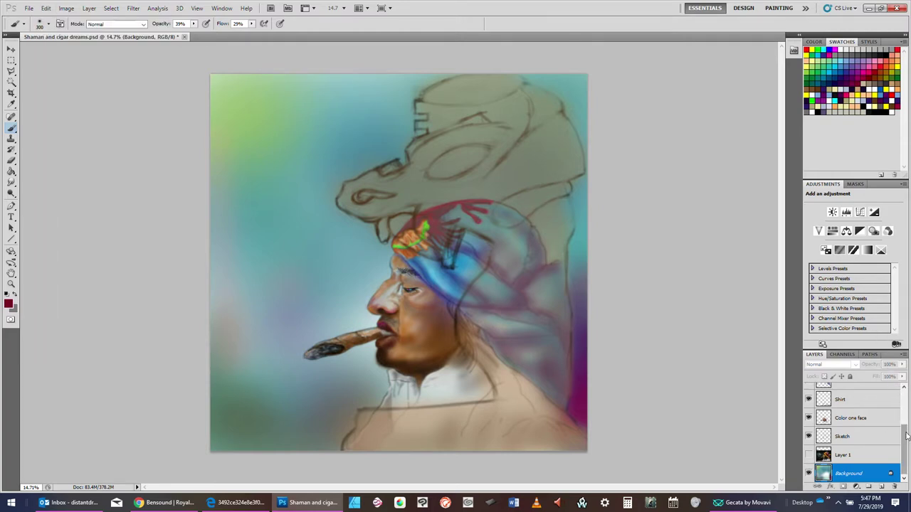
# - Paint dark red shading on the Helmet shading layer in the gap between the bandana and the helmet's back
pyautogui.scroll(2, 887, 434)
pyautogui.click(855, 389)
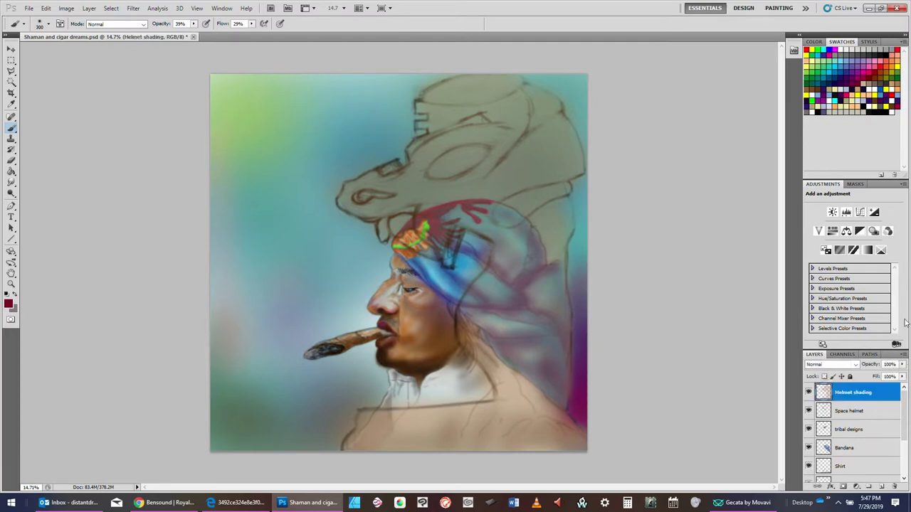
pyautogui.moveTo(553, 207)
pyautogui.mouseDown()
pyautogui.moveTo(511, 236)
pyautogui.moveTo(563, 202)
pyautogui.moveTo(553, 224)
pyautogui.moveTo(566, 214)
pyautogui.moveTo(516, 259)
pyautogui.moveTo(527, 260)
pyautogui.mouseUp()
# - Enlarge the Brush to 1100 px and paint dark red shading over the lower bandana and down to the shoulder
pyautogui.press(']')
pyautogui.press(']')
pyautogui.press(']')
pyautogui.press(']')
pyautogui.press(']')
pyautogui.press(']')
pyautogui.press(']')
pyautogui.press(']')
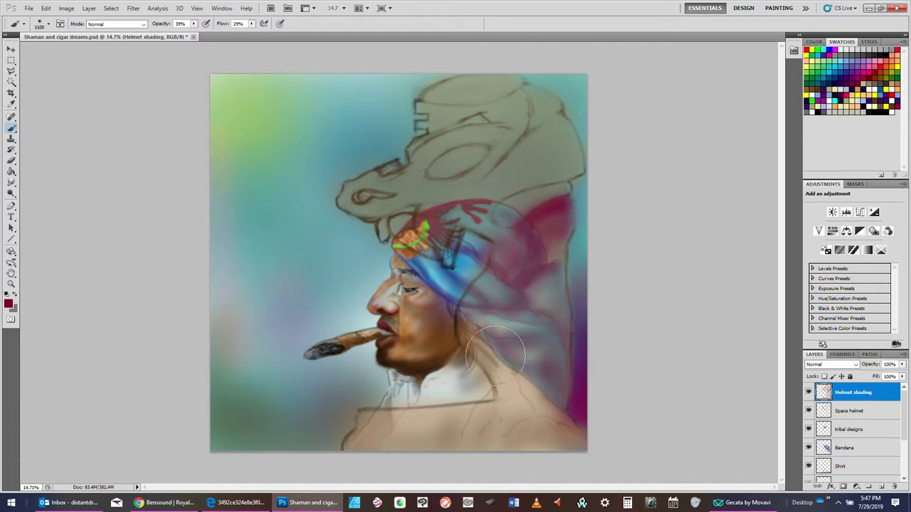
pyautogui.moveTo(495, 356)
pyautogui.mouseDown()
pyautogui.moveTo(507, 283)
pyautogui.moveTo(535, 391)
pyautogui.moveTo(499, 360)
pyautogui.moveTo(463, 274)
pyautogui.moveTo(534, 322)
pyautogui.moveTo(512, 344)
pyautogui.moveTo(494, 330)
pyautogui.moveTo(509, 375)
pyautogui.moveTo(545, 409)
pyautogui.moveTo(496, 351)
pyautogui.moveTo(520, 422)
pyautogui.mouseUp()
# - Set the Brush to 1000 px and paint dark red shading across the collar piece and shoulder along the canvas's lower edge
pyautogui.press('[')
pyautogui.press('[')
pyautogui.press('[')
pyautogui.press('[')
pyautogui.press('[')
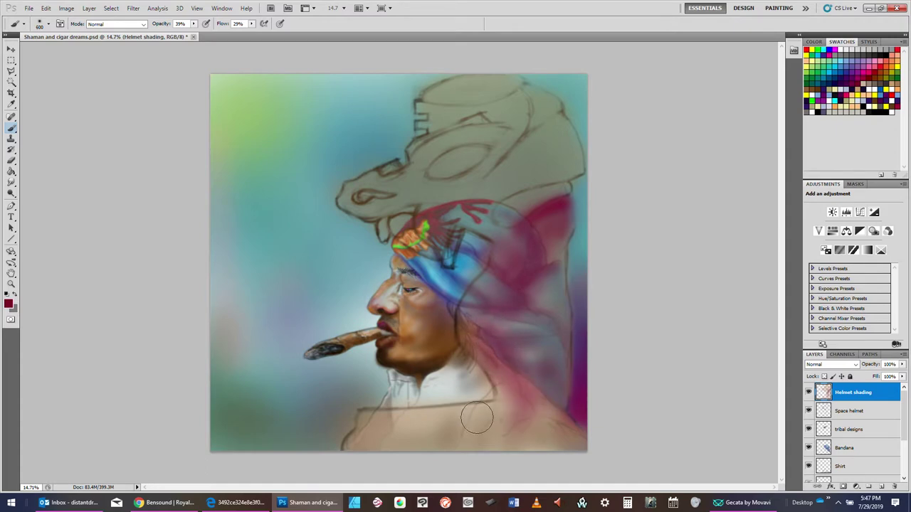
pyautogui.press(']')
pyautogui.press(']')
pyautogui.moveTo(426, 420)
pyautogui.mouseDown()
pyautogui.moveTo(494, 421)
pyautogui.moveTo(385, 428)
pyautogui.moveTo(533, 413)
pyautogui.mouseUp()
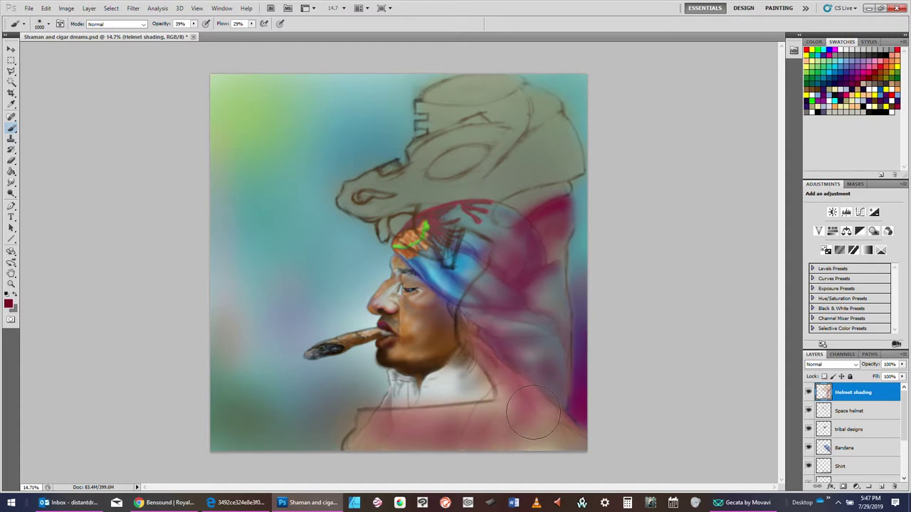
# - Paint dark red shading across the helmet's back and upper dome with a smaller Brush, and reduce it to 500 px
pyautogui.press('[')
pyautogui.press('[')
pyautogui.press('[')
pyautogui.moveTo(547, 153)
pyautogui.mouseDown()
pyautogui.moveTo(494, 182)
pyautogui.moveTo(521, 163)
pyautogui.moveTo(462, 208)
pyautogui.moveTo(503, 175)
pyautogui.moveTo(470, 206)
pyautogui.moveTo(448, 186)
pyautogui.moveTo(559, 116)
pyautogui.moveTo(493, 140)
pyautogui.moveTo(490, 112)
pyautogui.moveTo(524, 96)
pyautogui.moveTo(442, 111)
pyautogui.mouseUp()
pyautogui.press('[')
pyautogui.press('[')
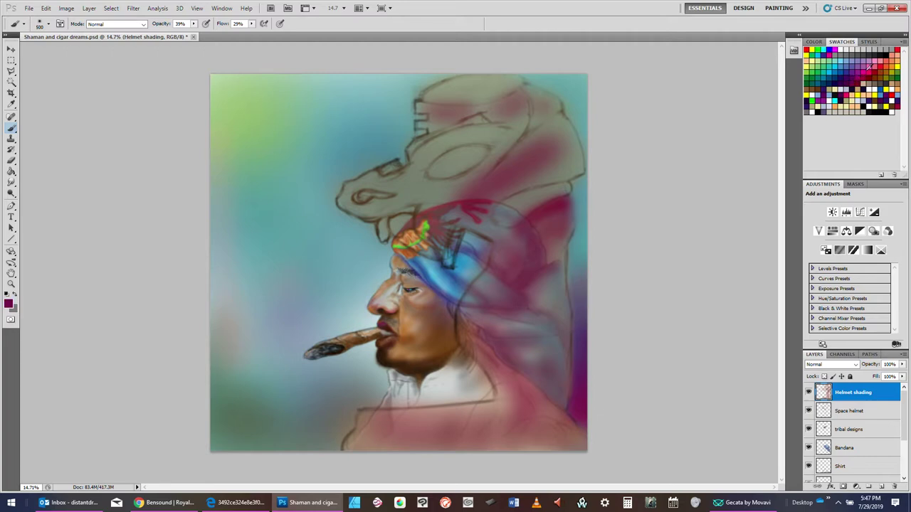
# - Pick a brown swatch, adjust the foreground colour to a more saturated orange-brown, and return to the Brush tool
pyautogui.click(812, 89)
pyautogui.press('i')
pyautogui.click(9, 303)
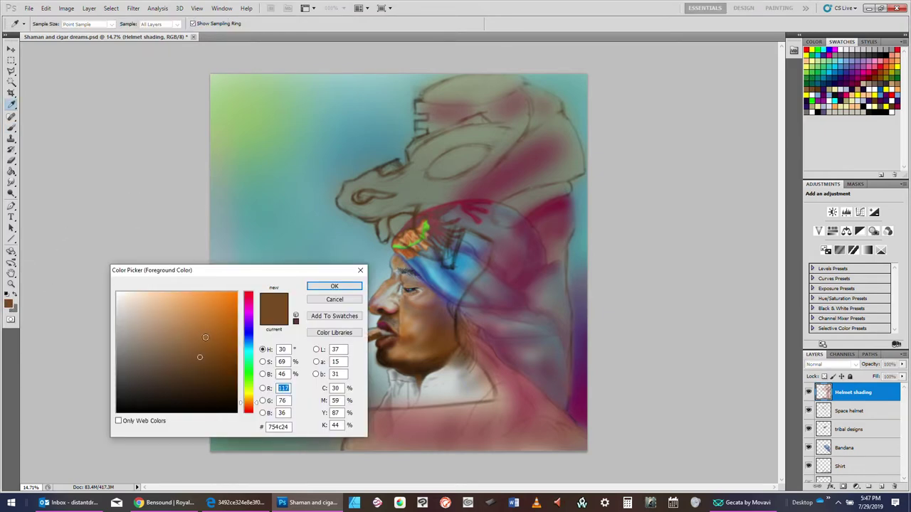
pyautogui.click(351, 287)
pyautogui.press('b')
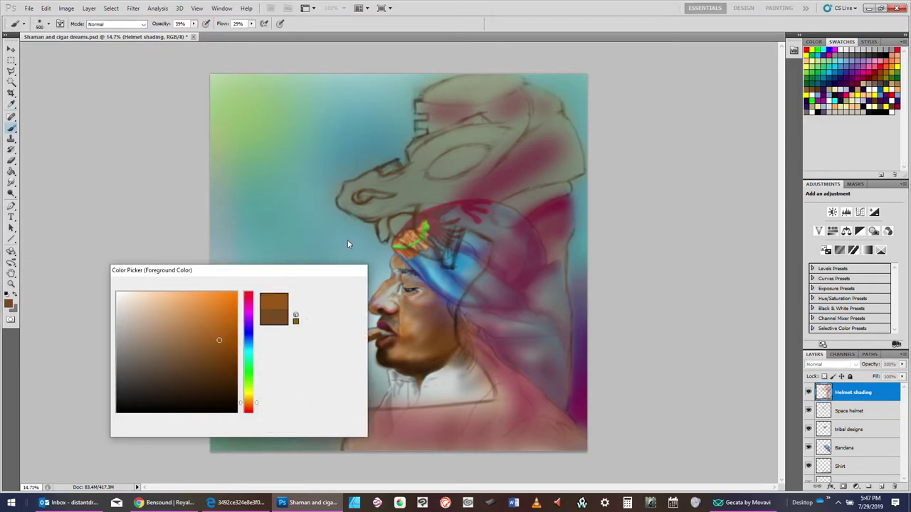
# - Set the Brush's flow to 15% and its size to 600 px, and paint orange-brown over the helmet's back and snout
pyautogui.click(250, 25)
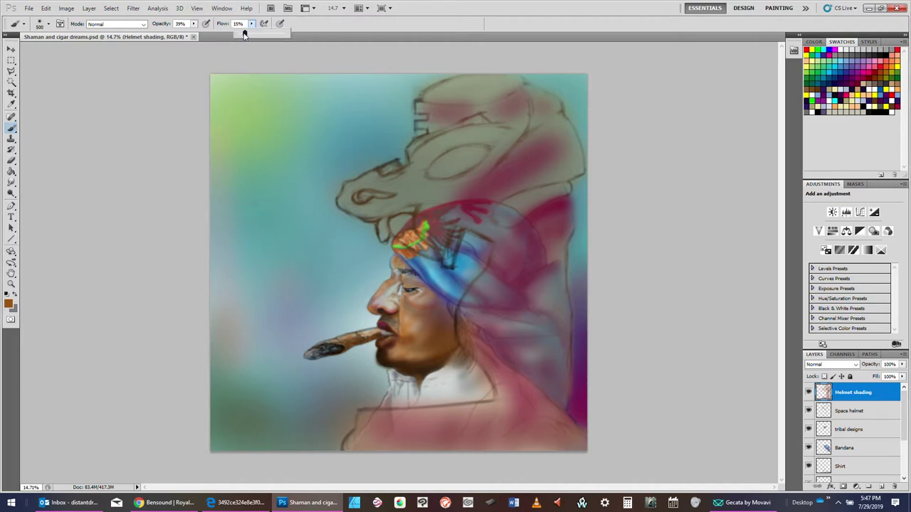
pyautogui.click(193, 24)
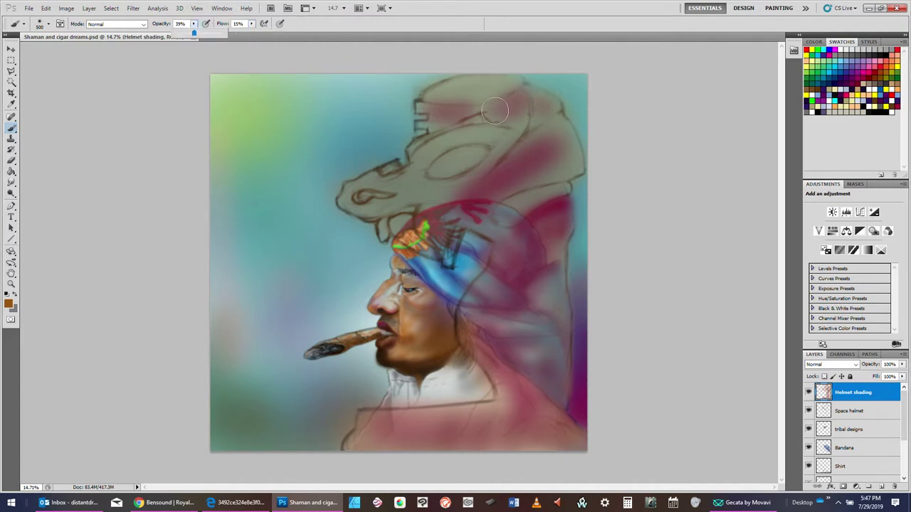
pyautogui.press(']')
pyautogui.moveTo(535, 139)
pyautogui.mouseDown()
pyautogui.moveTo(545, 133)
pyautogui.moveTo(531, 168)
pyautogui.mouseUp()
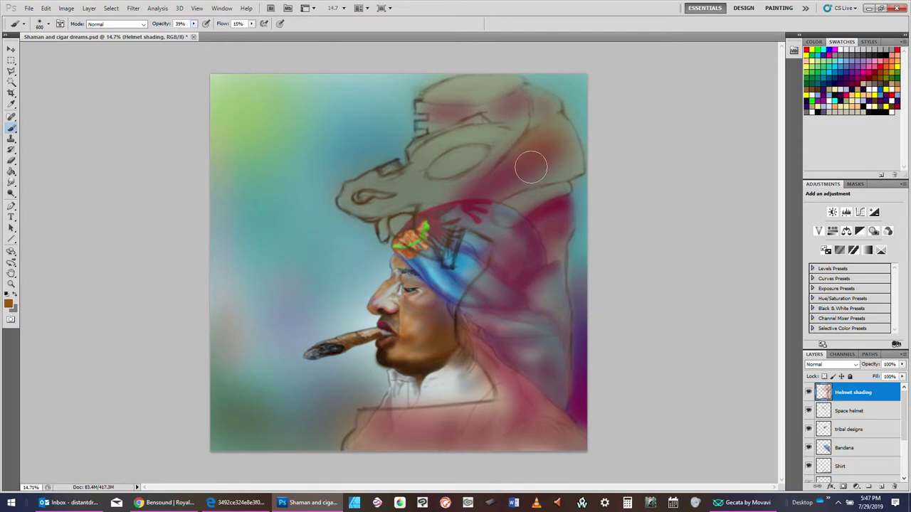
pyautogui.press('ctrl')
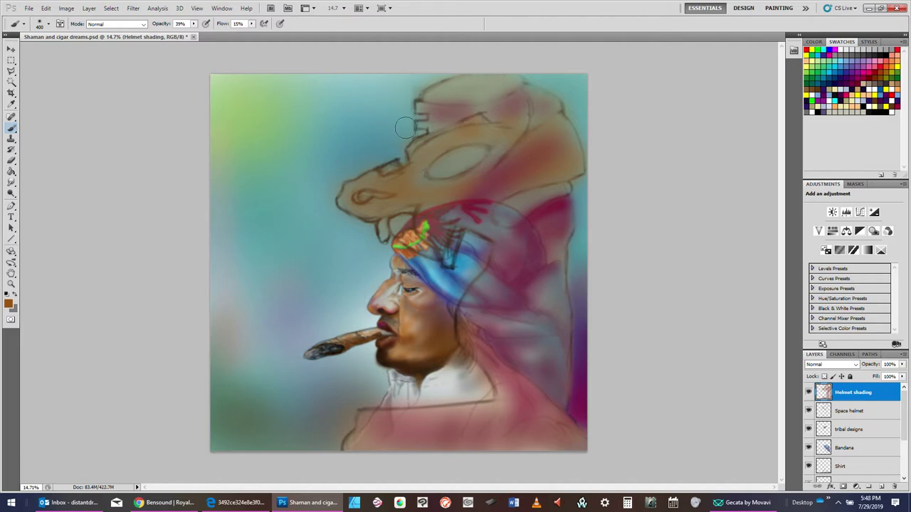
# - Try a smaller Eraser on the Space helmet layer around the notches at the helmet's front, and undo the erasing and layer change
pyautogui.click(847, 409)
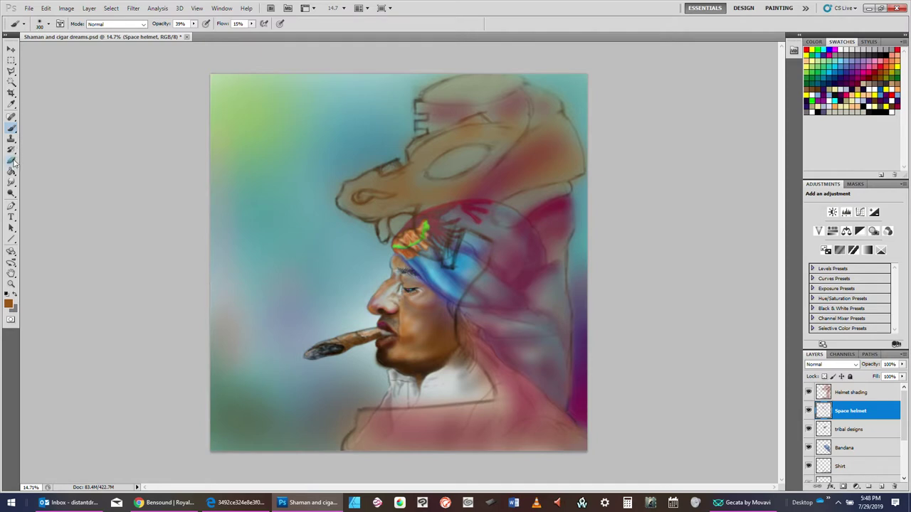
pyautogui.click(11, 161)
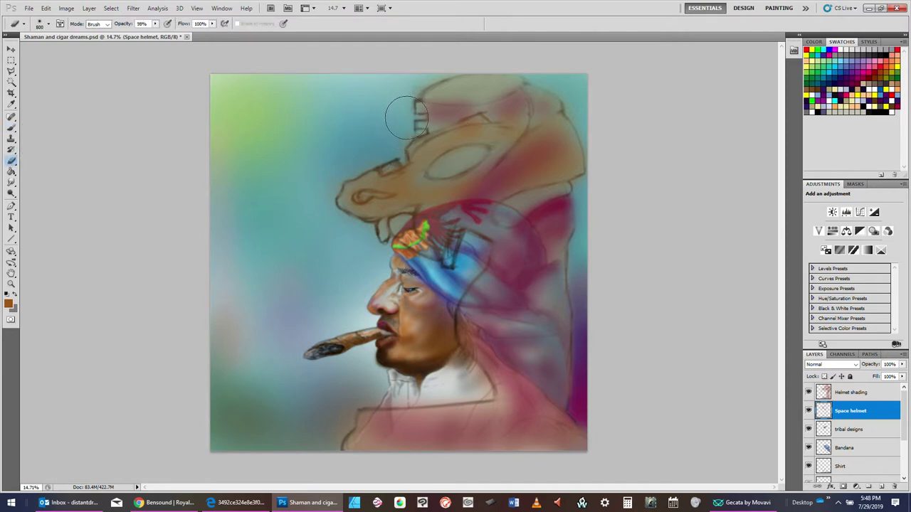
pyautogui.press('[')
pyautogui.press('[')
pyautogui.press('[')
pyautogui.click(47, 9)
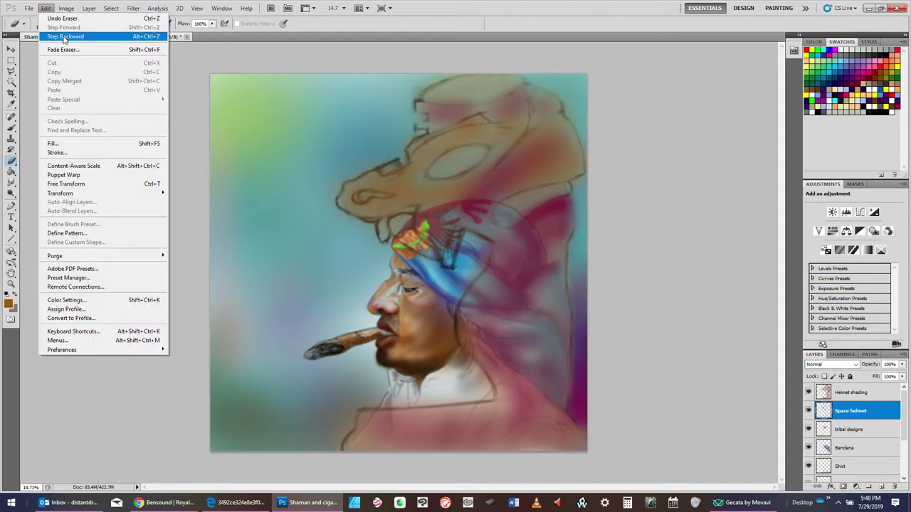
pyautogui.click(64, 37)
pyautogui.click(46, 9)
pyautogui.click(66, 36)
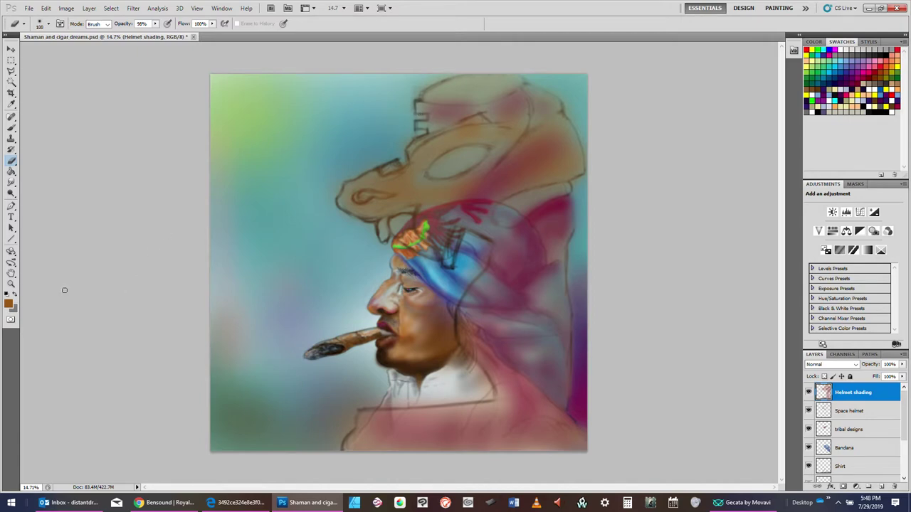
# - Erase the shading that spills into the notches at the helmet's front on the Helmet shading layer, enlarging the Eraser to 125 px
pyautogui.click(11, 284)
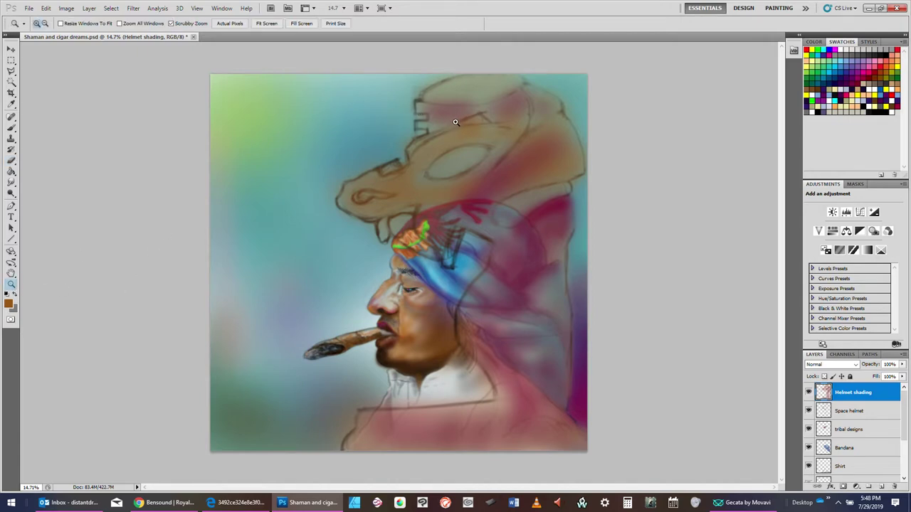
pyautogui.moveTo(455, 121); pyautogui.dragTo(500, 100)
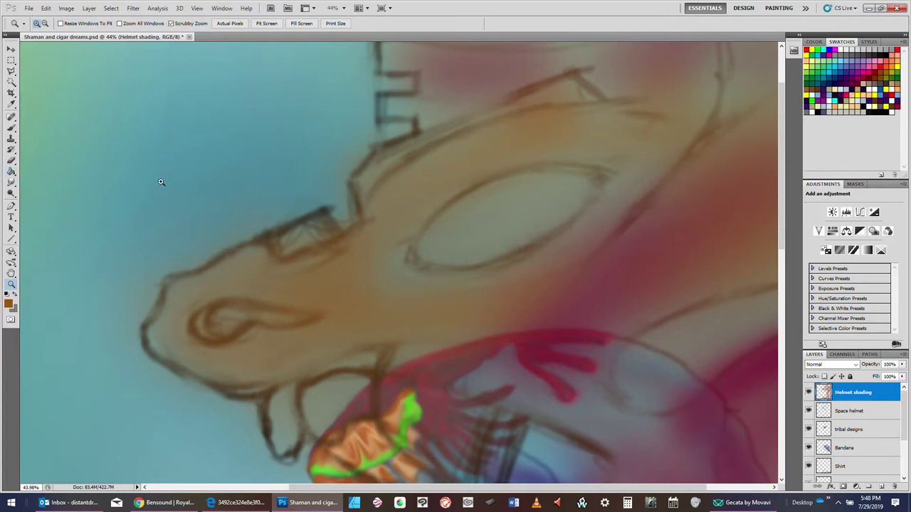
pyautogui.click(11, 274)
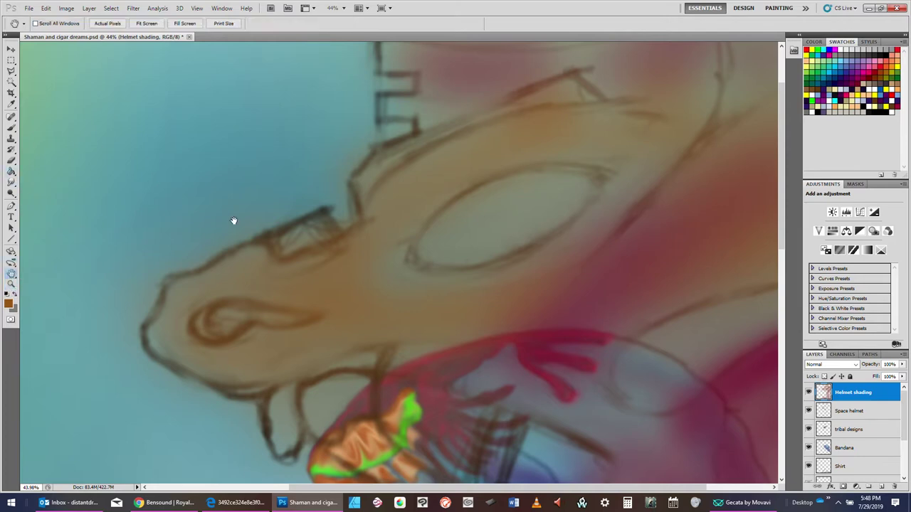
pyautogui.moveTo(461, 169); pyautogui.dragTo(388, 266)
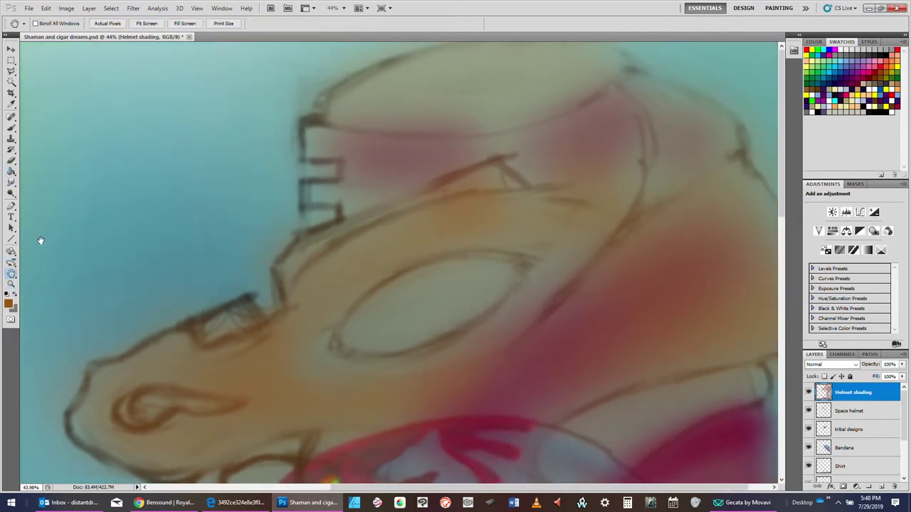
pyautogui.click(11, 162)
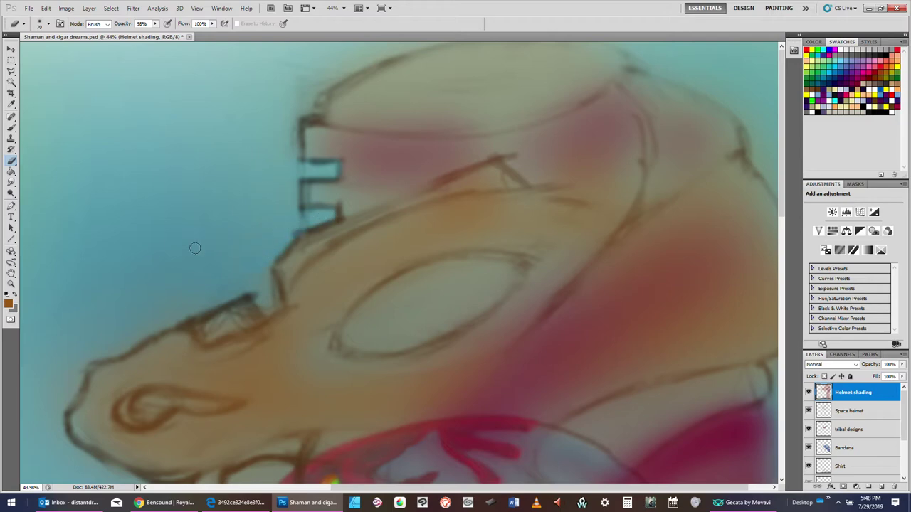
pyautogui.press(']')
pyautogui.press(']')
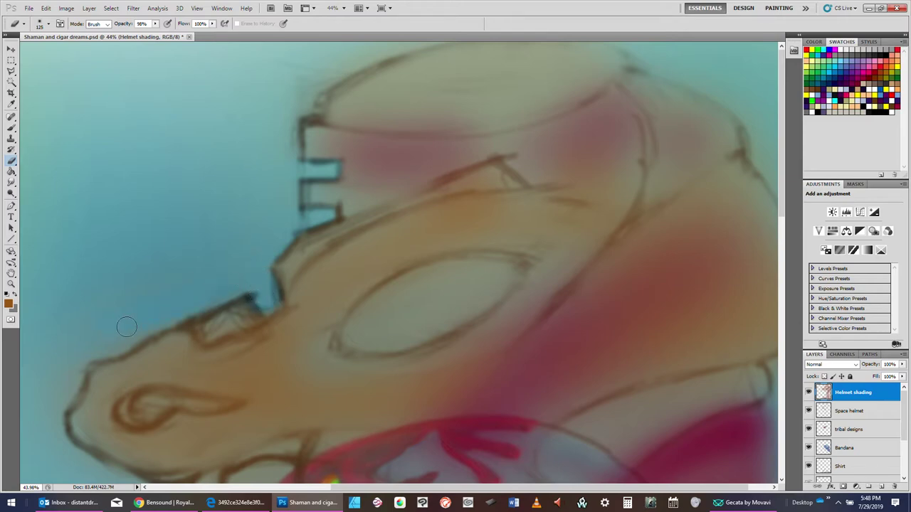
# - Erase the shading spill from the background above the snout with an Eraser of up to 900 px, and reduce it to 125 px
pyautogui.press(']')
pyautogui.press(']')
pyautogui.press(']')
pyautogui.press(']')
pyautogui.press(']')
pyautogui.press(']')
pyautogui.press(']')
pyautogui.press(']')
pyautogui.press(']')
pyautogui.press(']')
pyautogui.press(']')
pyautogui.press(']')
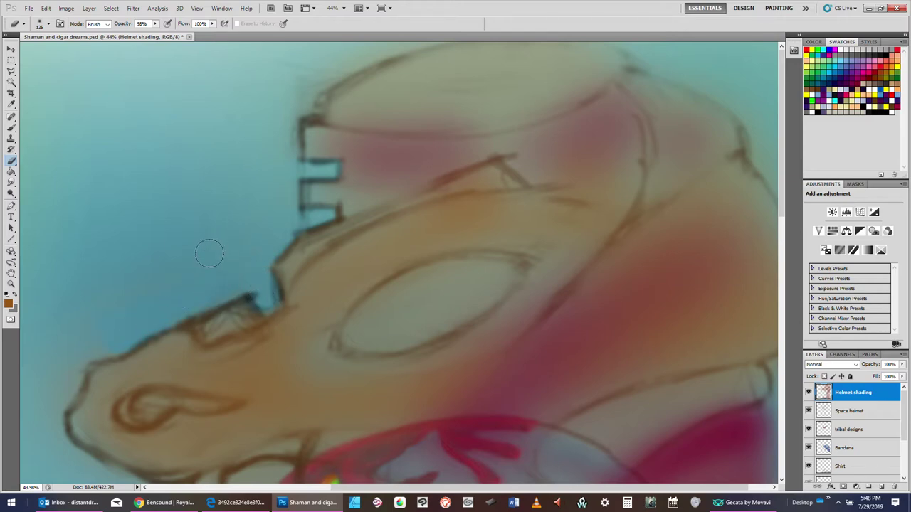
pyautogui.moveTo(192, 224)
pyautogui.mouseDown()
pyautogui.moveTo(85, 262)
pyautogui.moveTo(189, 198)
pyautogui.moveTo(89, 240)
pyautogui.moveTo(181, 183)
pyautogui.moveTo(131, 227)
pyautogui.moveTo(215, 123)
pyautogui.mouseUp()
pyautogui.press('[')
pyautogui.press('[')
pyautogui.press('[')
pyautogui.press('[')
pyautogui.press('[')
pyautogui.press('[')
pyautogui.press('[')
pyautogui.press('[')
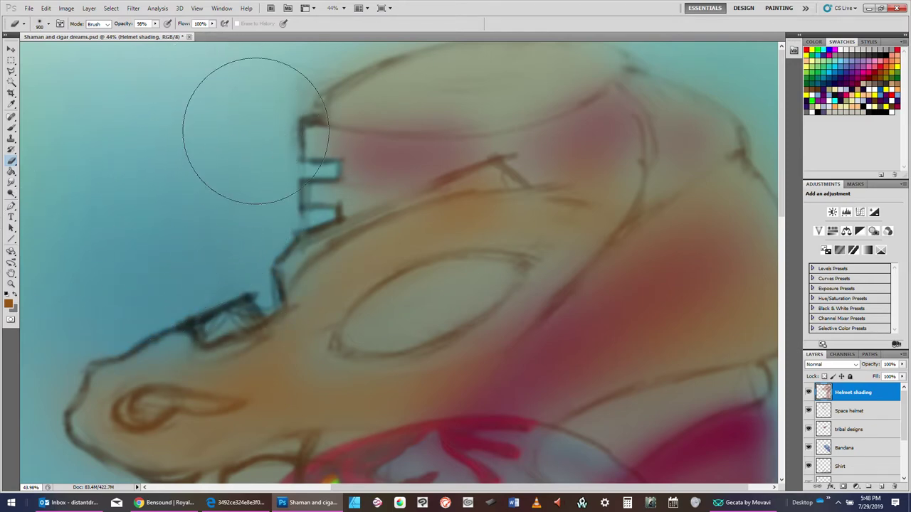
pyautogui.press('[')
pyautogui.press('[')
pyautogui.press('[')
pyautogui.press('[')
pyautogui.press('[')
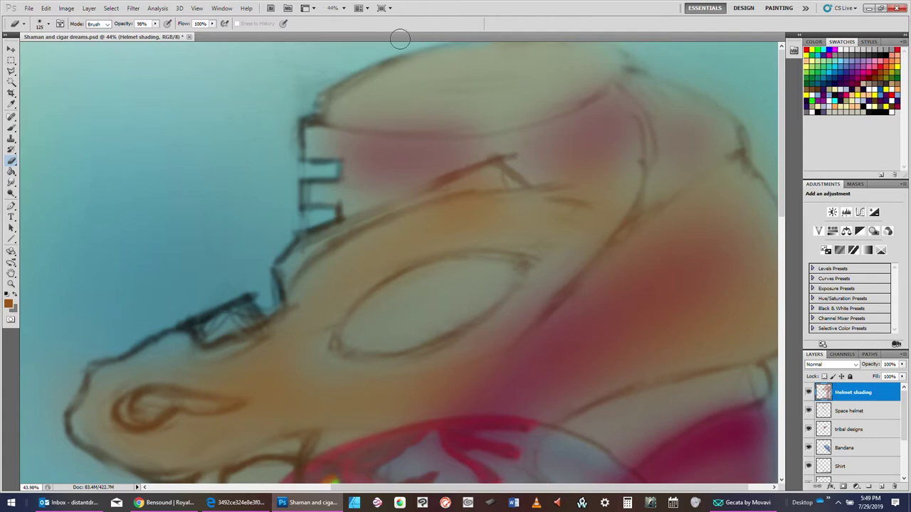
# - Clean the remaining shading spill around the helmet's upper edge with varying Eraser sizes, and reduce the Eraser to 70 px
pyautogui.press(']')
pyautogui.press(']')
pyautogui.press(']')
pyautogui.press(']')
pyautogui.press(']')
pyautogui.press(']')
pyautogui.press(']')
pyautogui.press('[')
pyautogui.press('[')
pyautogui.press('[')
pyautogui.press('[')
pyautogui.press('[')
pyautogui.press('[')
pyautogui.press('[')
pyautogui.press('[')
pyautogui.press('[')
pyautogui.press('[')
# - On the Space helmet layer, thin the outline around the front notches and erase stray marks beside the dome, enlarging the Eraser to 200 px
pyautogui.click(863, 413)
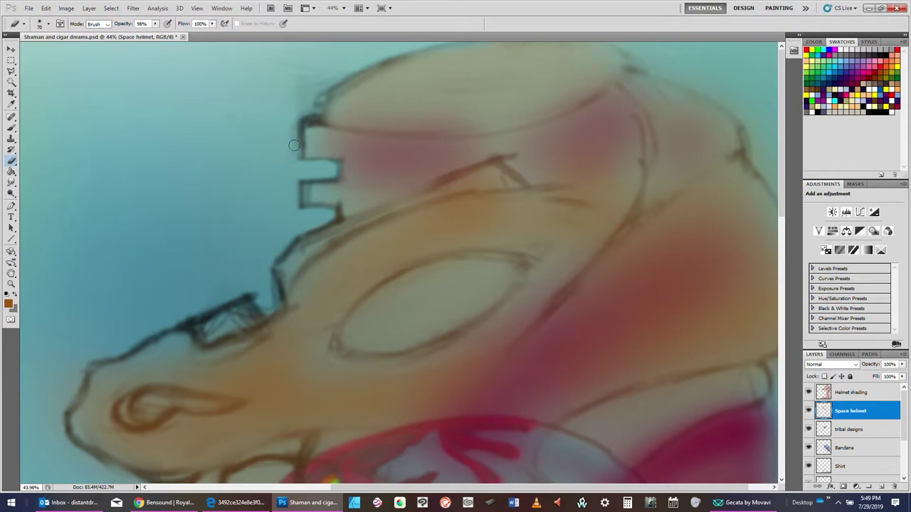
pyautogui.moveTo(294, 146)
pyautogui.mouseDown()
pyautogui.moveTo(294, 117)
pyautogui.moveTo(316, 114)
pyautogui.mouseUp()
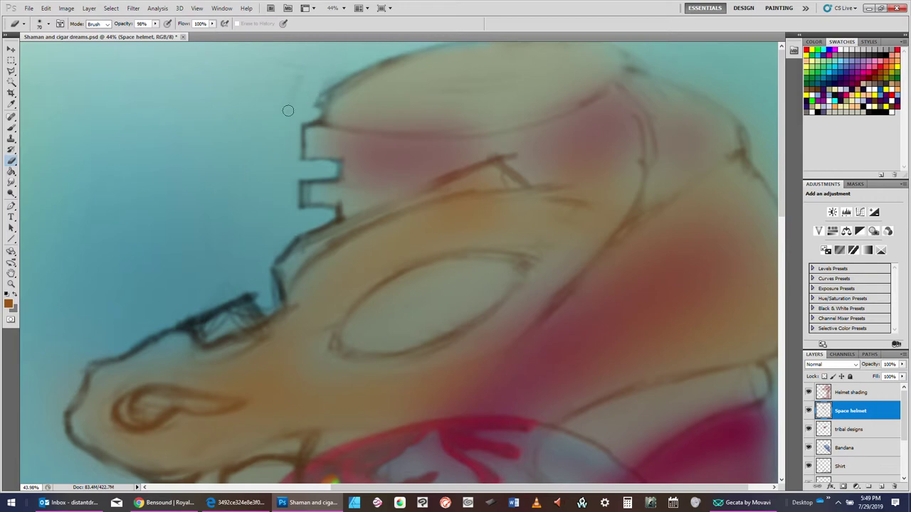
pyautogui.press(']')
pyautogui.press(']')
pyautogui.press(']')
pyautogui.press(']')
pyautogui.press('[')
pyautogui.press('[')
pyautogui.press('[')
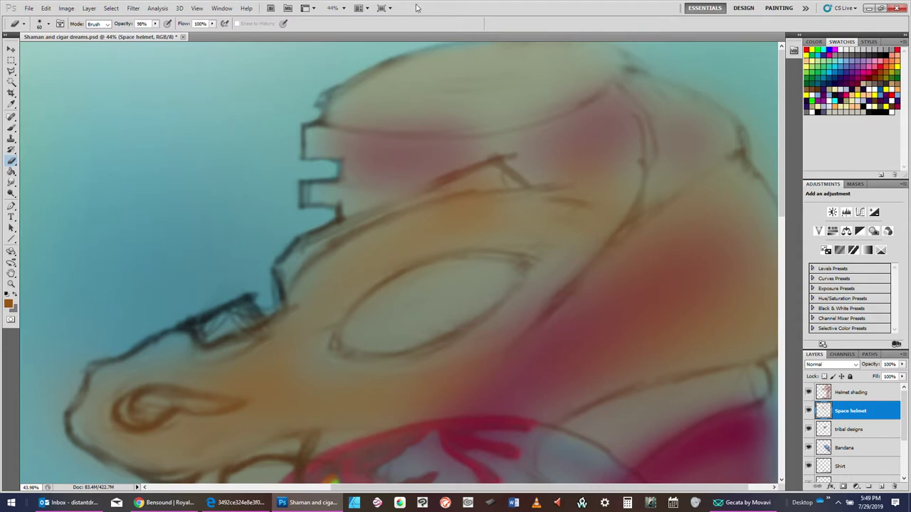
pyautogui.press(']')
pyautogui.press(']')
pyautogui.press(']')
pyautogui.press(']')
pyautogui.press(']')
pyautogui.press(']')
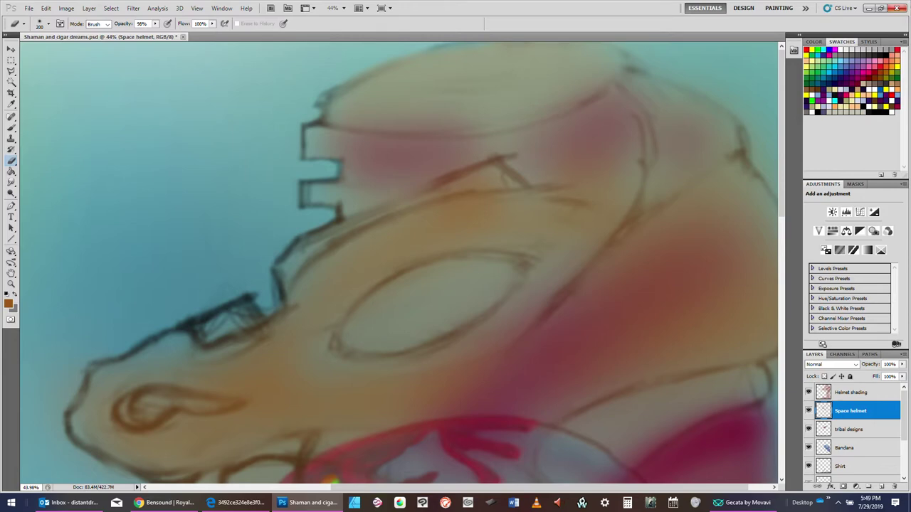
pyautogui.hotkey('alt', 'Tab')
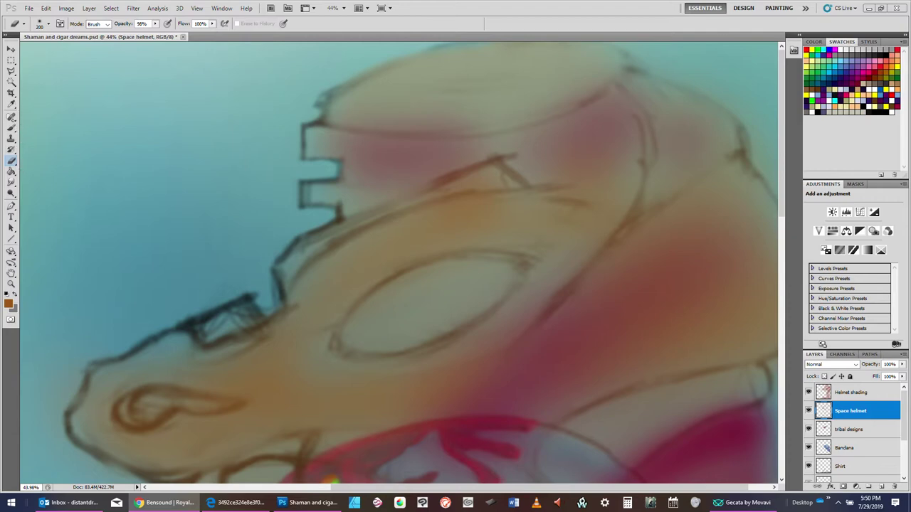
# - Erase the hatching inside the raised box on the snout and the excess lines below it, reducing the Eraser to 90 px
pyautogui.click(11, 116)
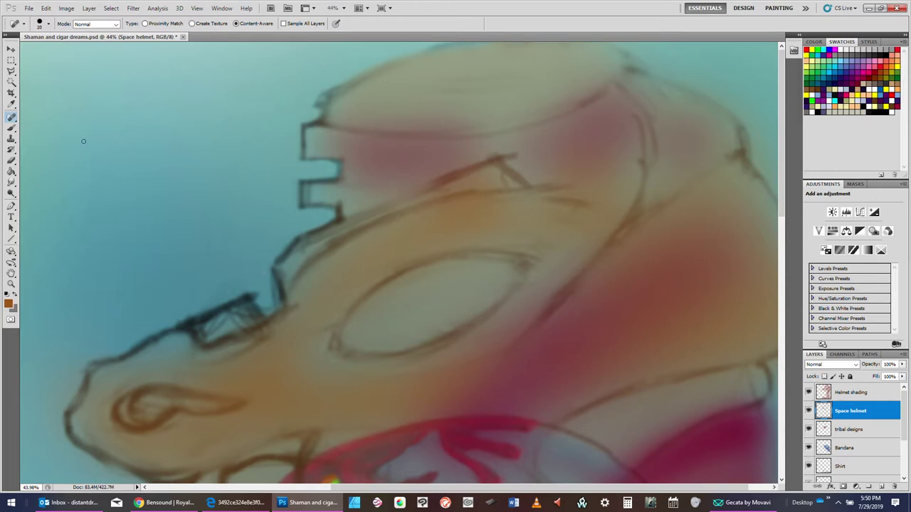
pyautogui.click(12, 162)
pyautogui.press('[')
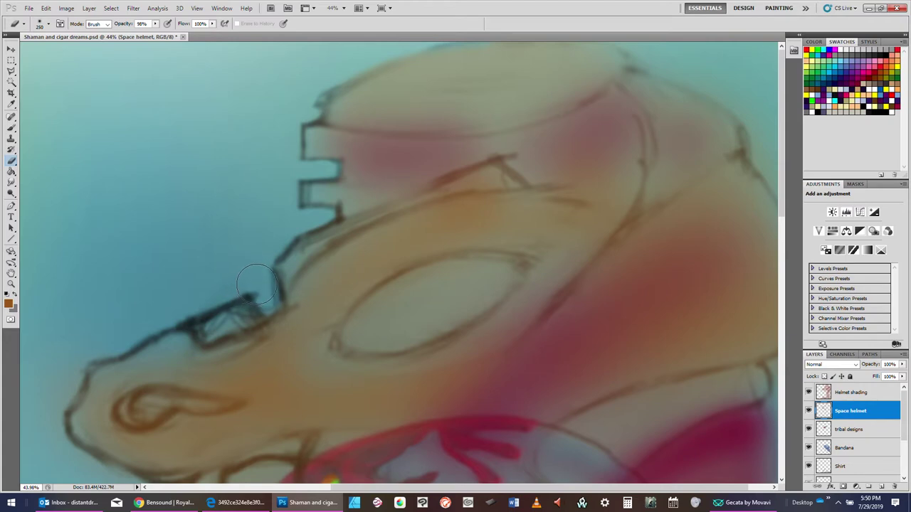
pyautogui.moveTo(255, 281)
pyautogui.mouseDown()
pyautogui.moveTo(253, 284)
pyautogui.moveTo(236, 317)
pyautogui.moveTo(219, 321)
pyautogui.moveTo(238, 317)
pyautogui.moveTo(214, 325)
pyautogui.mouseUp()
pyautogui.press('[')
pyautogui.press('[')
pyautogui.press('[')
pyautogui.press('[')
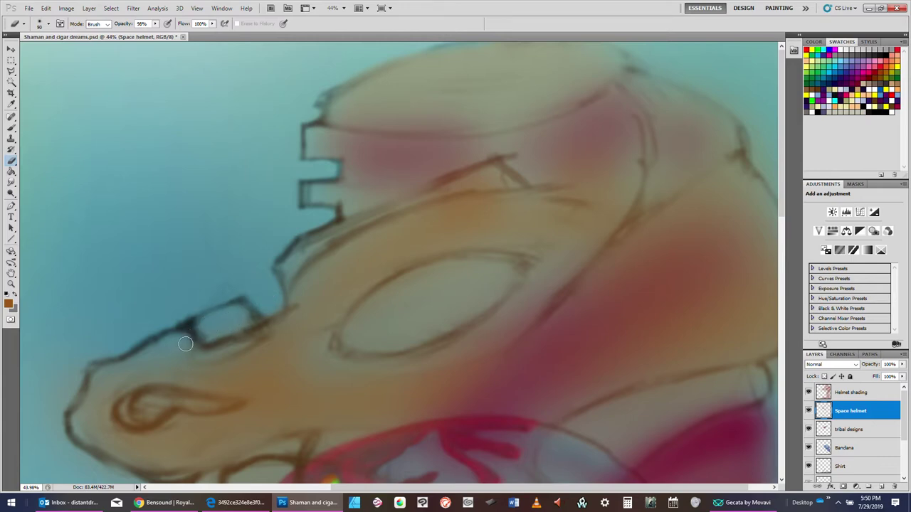
pyautogui.moveTo(201, 368)
pyautogui.mouseDown()
pyautogui.moveTo(288, 331)
pyautogui.moveTo(208, 362)
pyautogui.moveTo(266, 337)
pyautogui.moveTo(228, 352)
pyautogui.mouseUp()
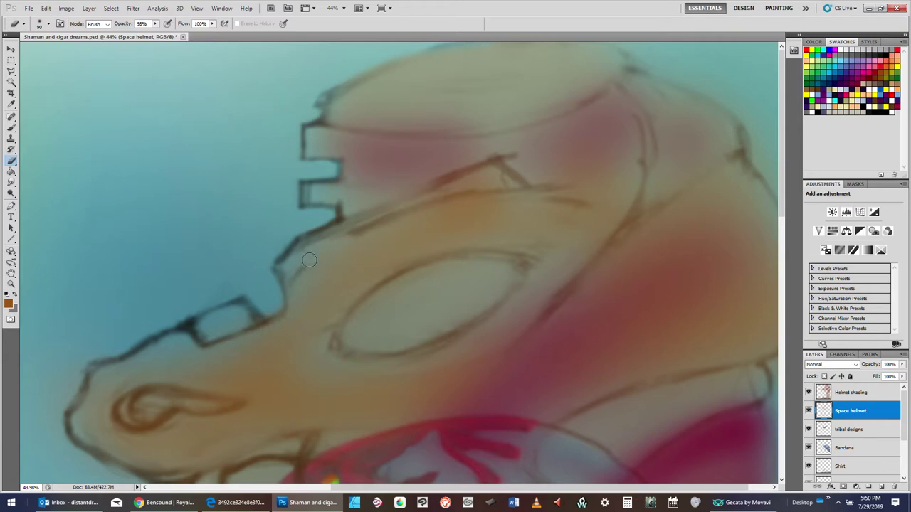
# - Erase the inner double contour above the snout, the peaked lines below the dome, and the stray lines around the eye's upper edge
pyautogui.moveTo(290, 279)
pyautogui.mouseDown()
pyautogui.moveTo(298, 251)
pyautogui.moveTo(370, 228)
pyautogui.mouseUp()
pyautogui.moveTo(459, 195); pyautogui.dragTo(377, 221)
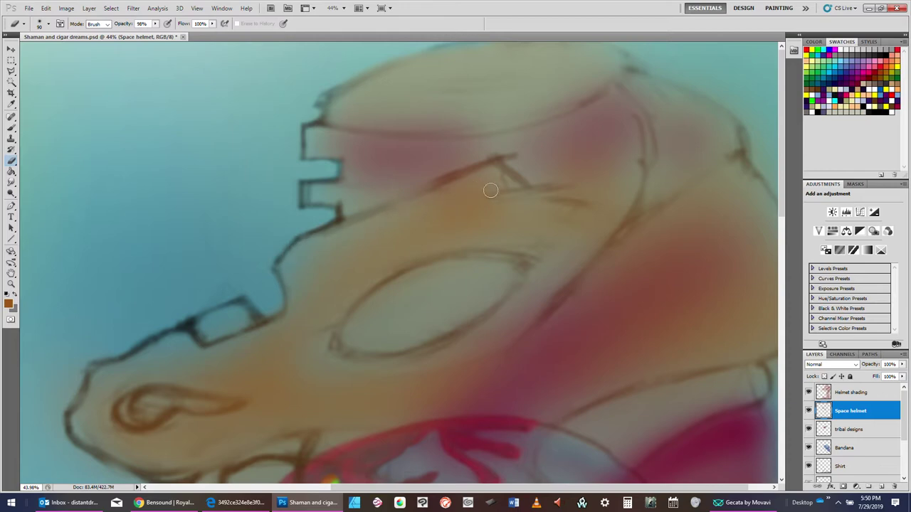
pyautogui.moveTo(497, 191)
pyautogui.mouseDown()
pyautogui.moveTo(557, 192)
pyautogui.moveTo(505, 170)
pyautogui.moveTo(409, 191)
pyautogui.moveTo(458, 173)
pyautogui.moveTo(420, 189)
pyautogui.mouseUp()
pyautogui.moveTo(501, 198)
pyautogui.mouseDown()
pyautogui.moveTo(533, 211)
pyautogui.moveTo(600, 193)
pyautogui.mouseUp()
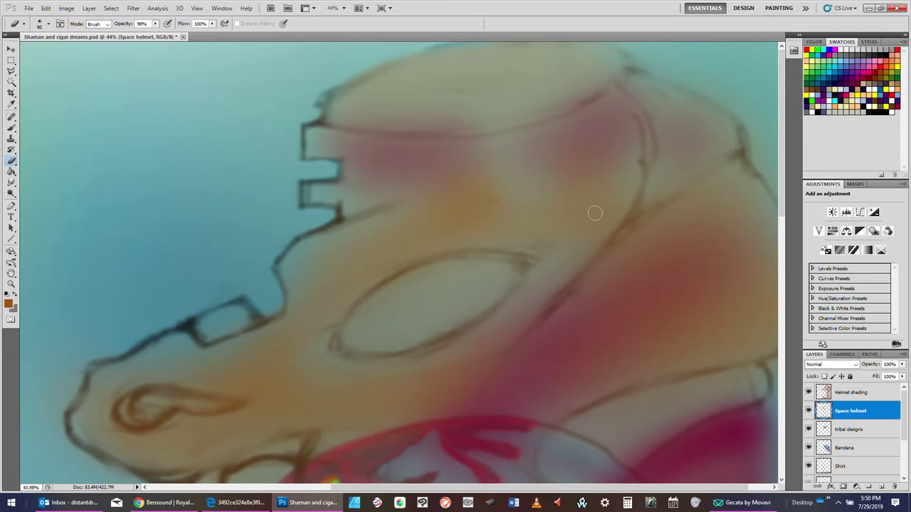
pyautogui.moveTo(544, 245)
pyautogui.mouseDown()
pyautogui.moveTo(508, 247)
pyautogui.moveTo(550, 255)
pyautogui.moveTo(448, 243)
pyautogui.moveTo(496, 246)
pyautogui.moveTo(361, 262)
pyautogui.mouseUp()
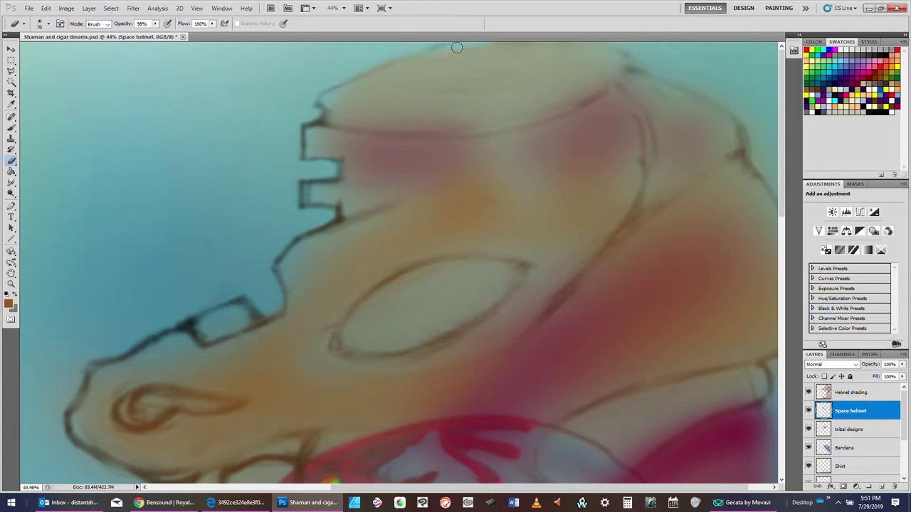
# - Thin the dome's lower line and the eye outline, and enlarge the Eraser to 250 px
pyautogui.press(']')
pyautogui.press(']')
pyautogui.press(']')
pyautogui.press(']')
pyautogui.press(']')
pyautogui.press(']')
pyautogui.press(']')
pyautogui.press(']')
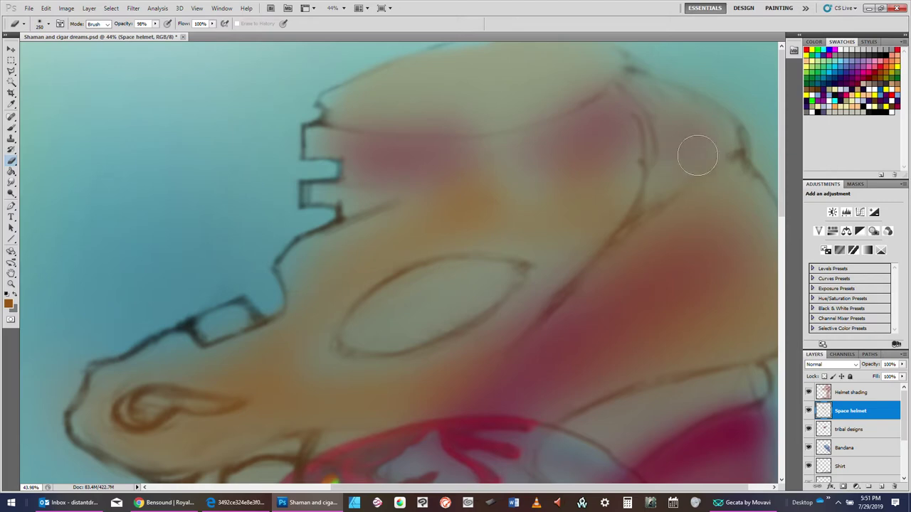
# - Reduce the Eraser to 50 px, remove the doubled curve behind the eye, and thin the diagonal line running down from it
pyautogui.press('[')
pyautogui.press('[')
pyautogui.press('[')
pyautogui.press('[')
pyautogui.press('[')
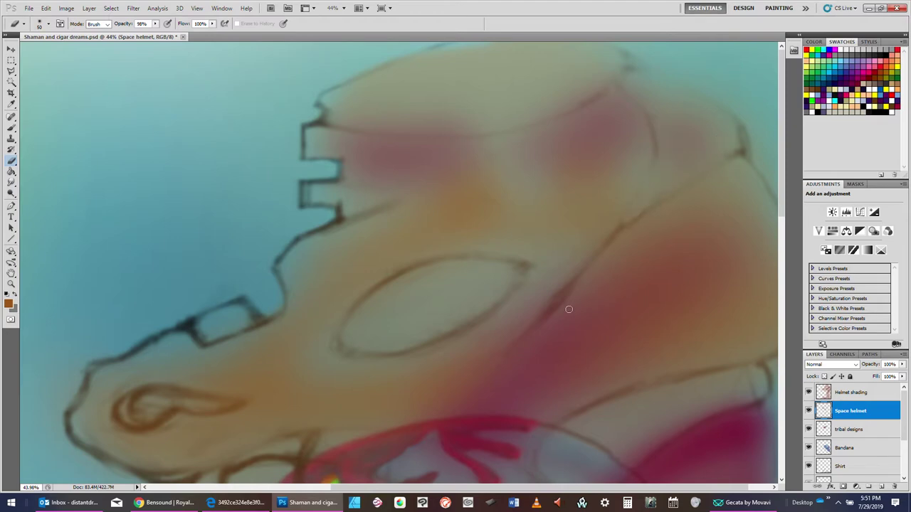
pyautogui.moveTo(591, 284); pyautogui.dragTo(541, 339)
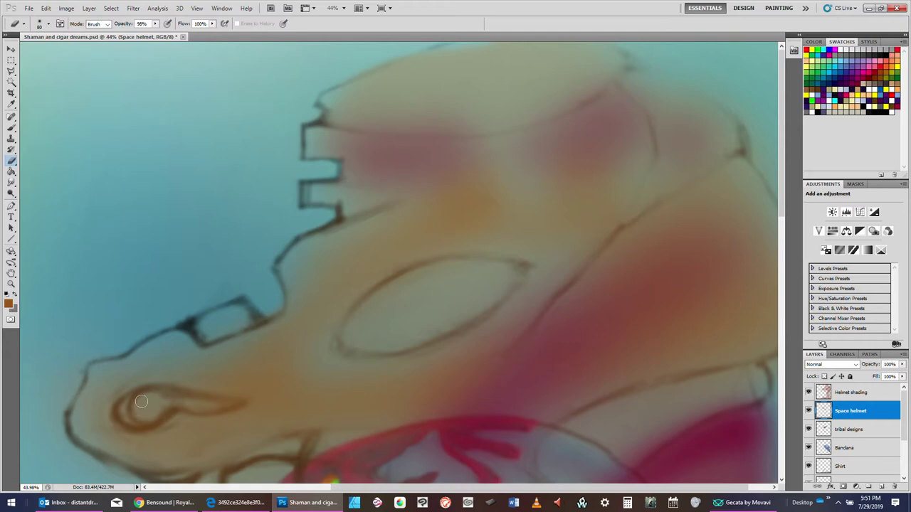
# - Thin the nostril outline and erase the heavy lines below the front notches and around the snout's raised box
pyautogui.moveTo(142, 401)
pyautogui.mouseDown()
pyautogui.moveTo(192, 396)
pyautogui.moveTo(151, 394)
pyautogui.moveTo(239, 398)
pyautogui.mouseUp()
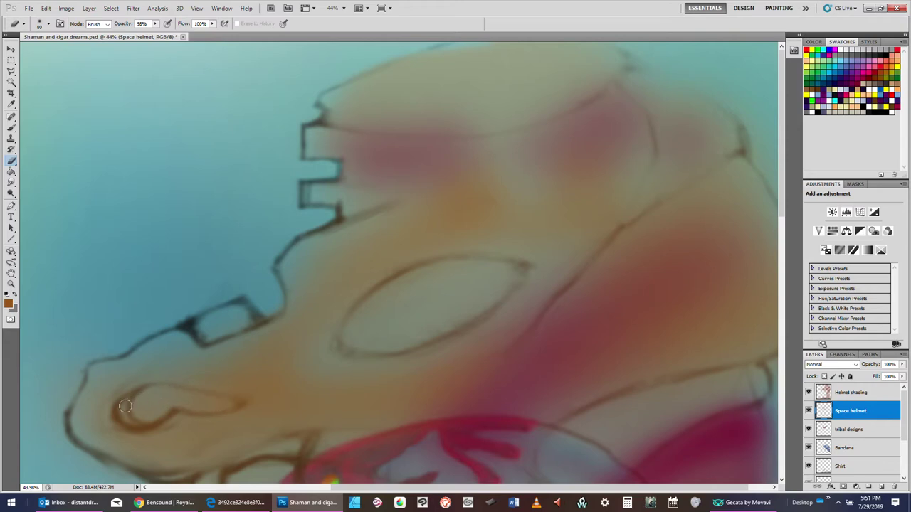
pyautogui.moveTo(125, 405)
pyautogui.mouseDown()
pyautogui.moveTo(131, 381)
pyautogui.moveTo(100, 398)
pyautogui.moveTo(139, 374)
pyautogui.moveTo(101, 411)
pyautogui.moveTo(119, 391)
pyautogui.moveTo(109, 395)
pyautogui.moveTo(142, 444)
pyautogui.moveTo(105, 426)
pyautogui.moveTo(203, 428)
pyautogui.moveTo(170, 434)
pyautogui.moveTo(167, 424)
pyautogui.moveTo(161, 434)
pyautogui.moveTo(170, 388)
pyautogui.moveTo(113, 357)
pyautogui.moveTo(143, 427)
pyautogui.moveTo(163, 439)
pyautogui.moveTo(115, 428)
pyautogui.moveTo(193, 431)
pyautogui.mouseUp()
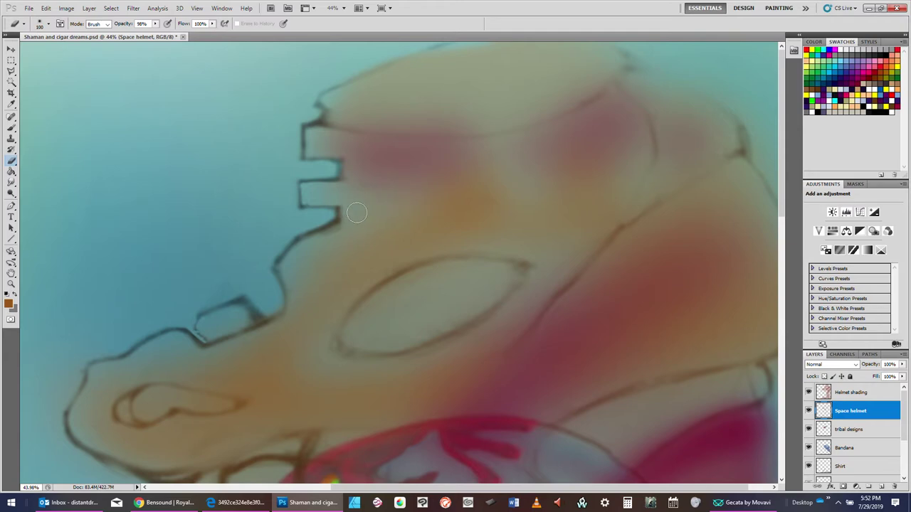
pyautogui.moveTo(351, 219); pyautogui.dragTo(326, 244)
pyautogui.press(']')
pyautogui.press('[')
pyautogui.press('[')
pyautogui.press('[')
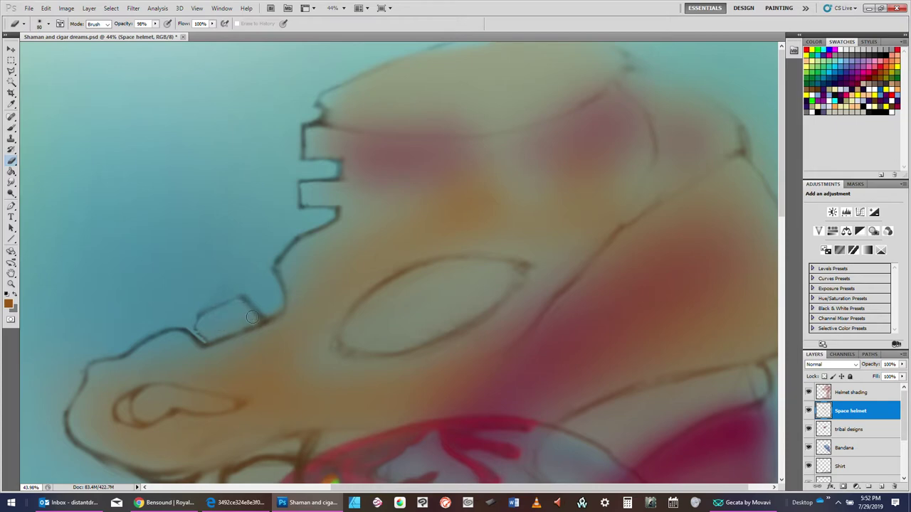
pyautogui.moveTo(251, 317)
pyautogui.mouseDown()
pyautogui.moveTo(268, 335)
pyautogui.moveTo(229, 321)
pyautogui.moveTo(238, 347)
pyautogui.moveTo(215, 351)
pyautogui.mouseUp()
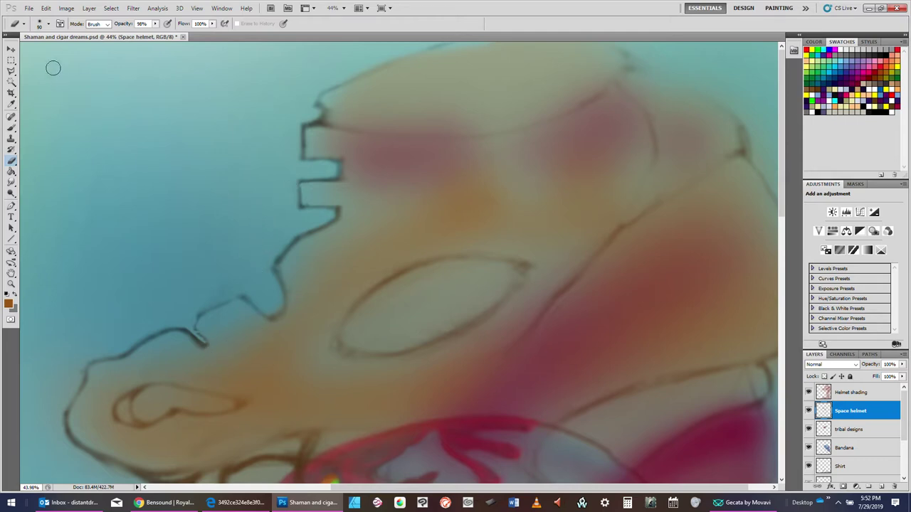
# - Save the document over the existing Shaman and cigar dreams.psd, keeping layers and Maximize Compatibility enabled
pyautogui.click(29, 8)
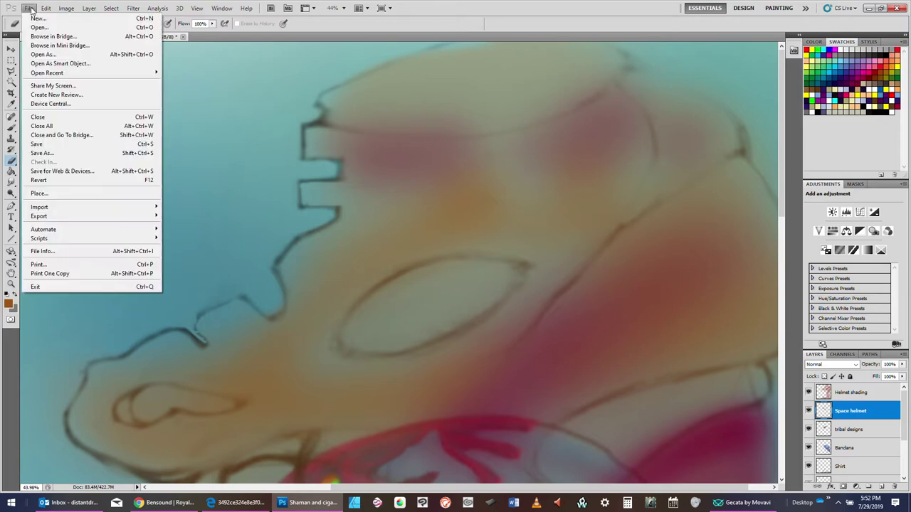
pyautogui.click(57, 155)
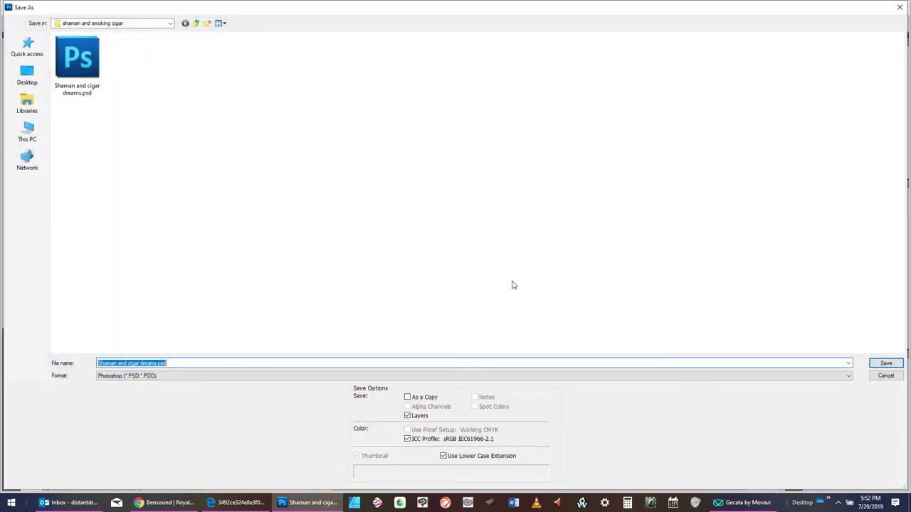
pyautogui.click(885, 363)
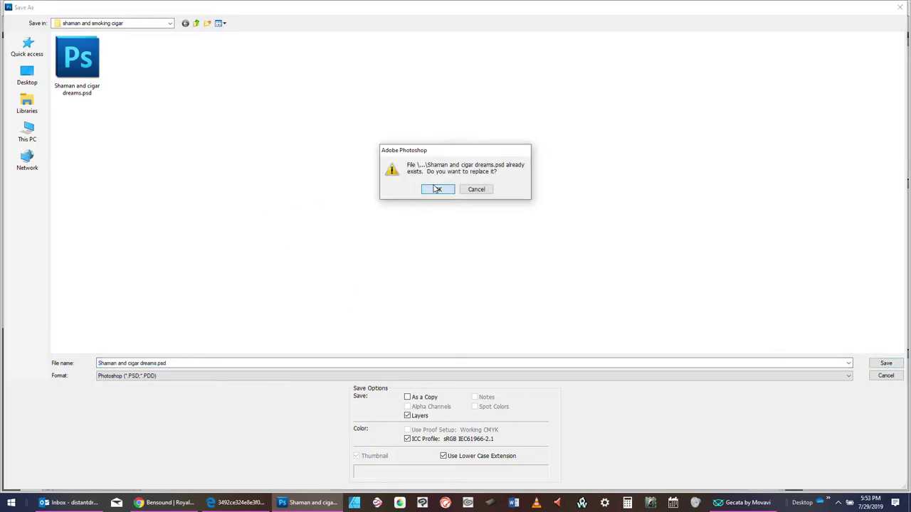
pyautogui.click(435, 190)
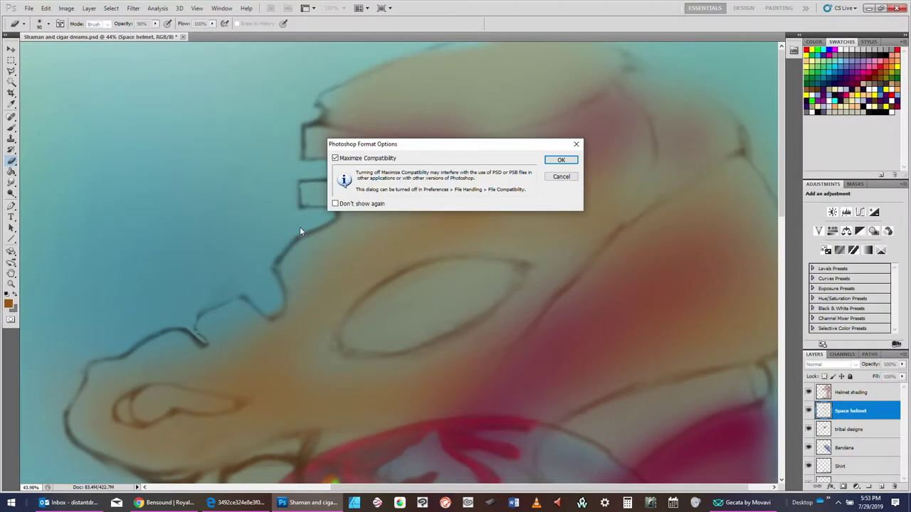
pyautogui.click(561, 160)
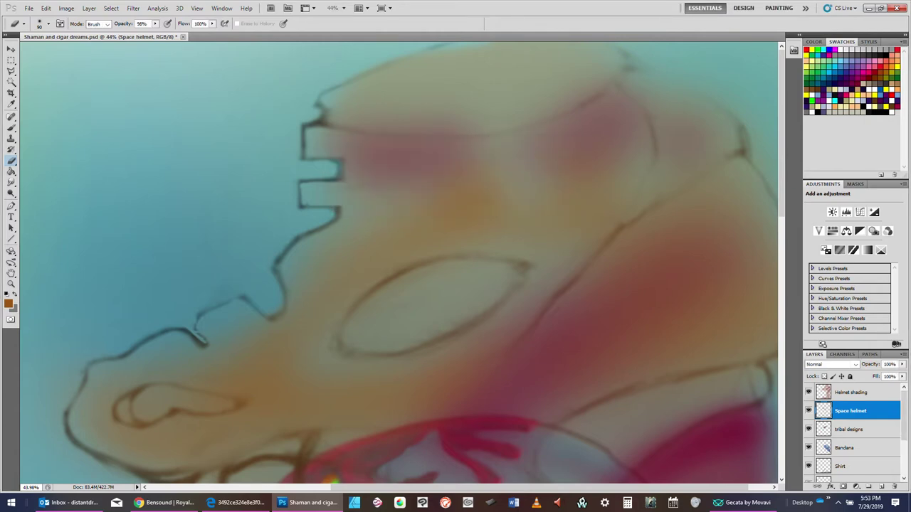
pyautogui.hotkey('alt', 'Tab')
# - Thin the heavy outlines beneath the snout, around the hanging fang, and along the arch behind it using a small Eraser
pyautogui.click(11, 273)
pyautogui.moveTo(590, 299); pyautogui.dragTo(486, 200)
pyautogui.scroll(-10, 486, 200)
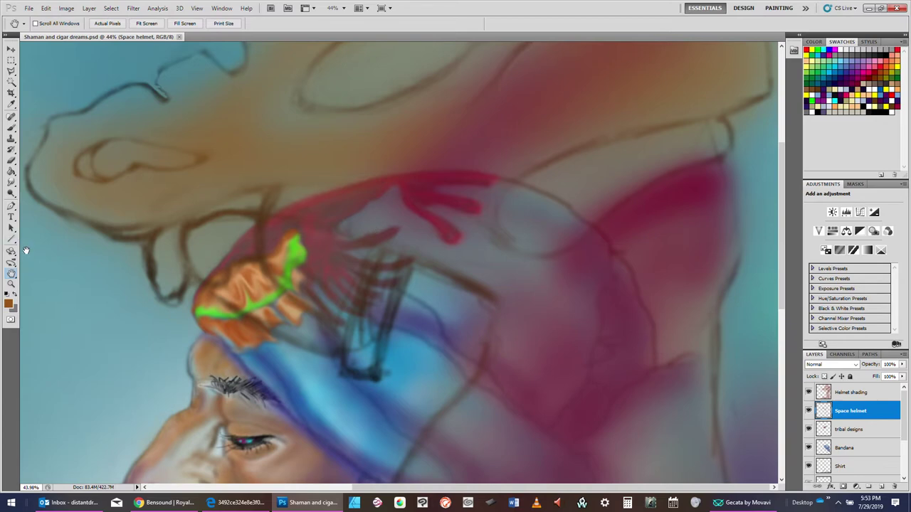
pyautogui.click(11, 161)
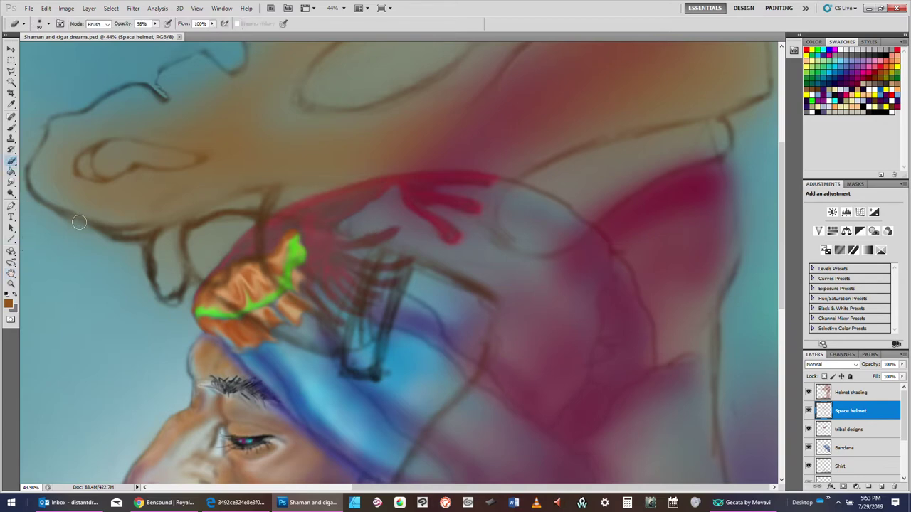
pyautogui.moveTo(47, 218); pyautogui.dragTo(62, 227)
pyautogui.moveTo(161, 227)
pyautogui.mouseDown()
pyautogui.moveTo(167, 268)
pyautogui.moveTo(158, 227)
pyautogui.moveTo(163, 273)
pyautogui.moveTo(160, 249)
pyautogui.moveTo(158, 265)
pyautogui.moveTo(170, 265)
pyautogui.moveTo(171, 295)
pyautogui.moveTo(181, 280)
pyautogui.moveTo(174, 298)
pyautogui.moveTo(177, 263)
pyautogui.mouseUp()
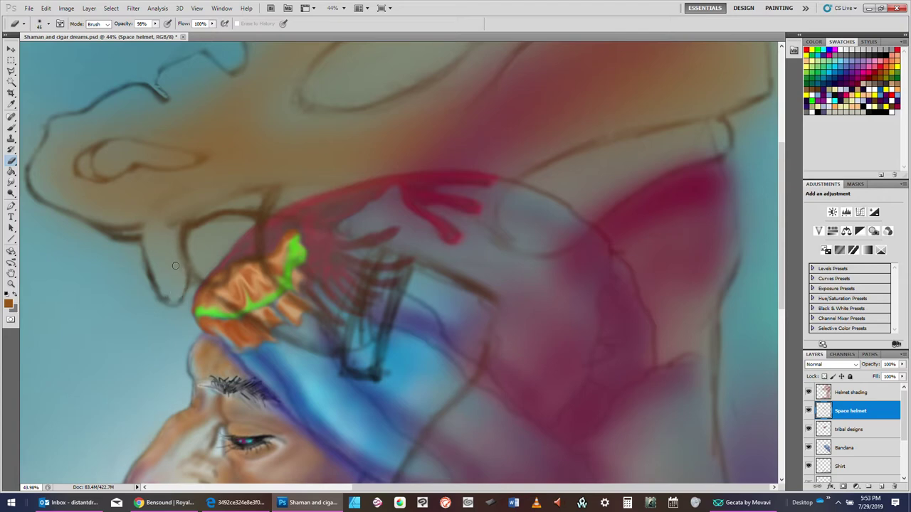
pyautogui.moveTo(118, 232)
pyautogui.mouseDown()
pyautogui.moveTo(157, 233)
pyautogui.moveTo(159, 275)
pyautogui.moveTo(152, 261)
pyautogui.moveTo(166, 283)
pyautogui.mouseUp()
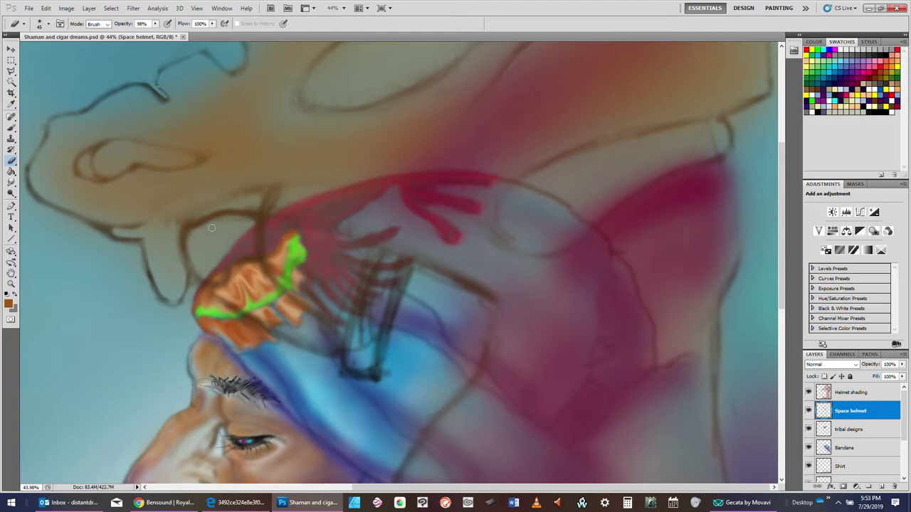
pyautogui.moveTo(211, 228)
pyautogui.mouseDown()
pyautogui.moveTo(189, 243)
pyautogui.moveTo(214, 271)
pyautogui.mouseUp()
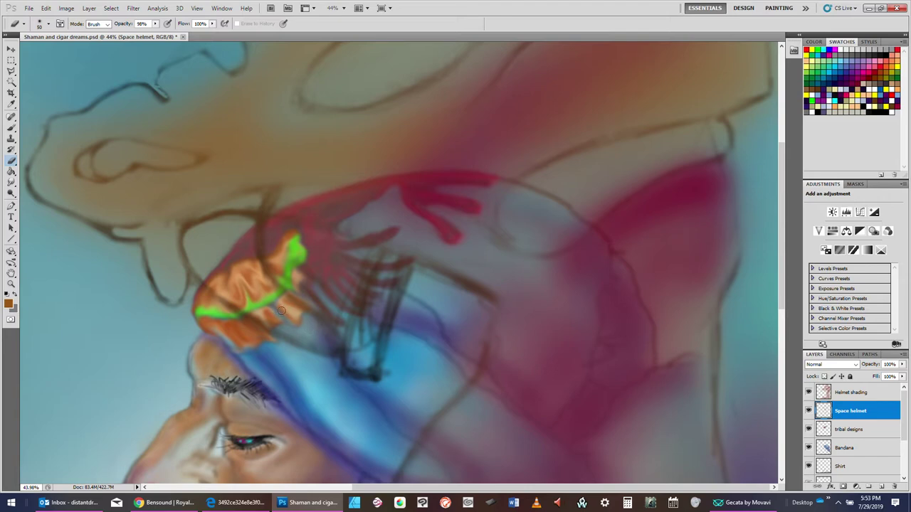
# - Erase the thick dark sketch strokes of the U-shaped strap over the bandana down to a thin outline
pyautogui.press(']')
pyautogui.press(']')
pyautogui.press(']')
pyautogui.press(']')
pyautogui.press(']')
pyautogui.press(']')
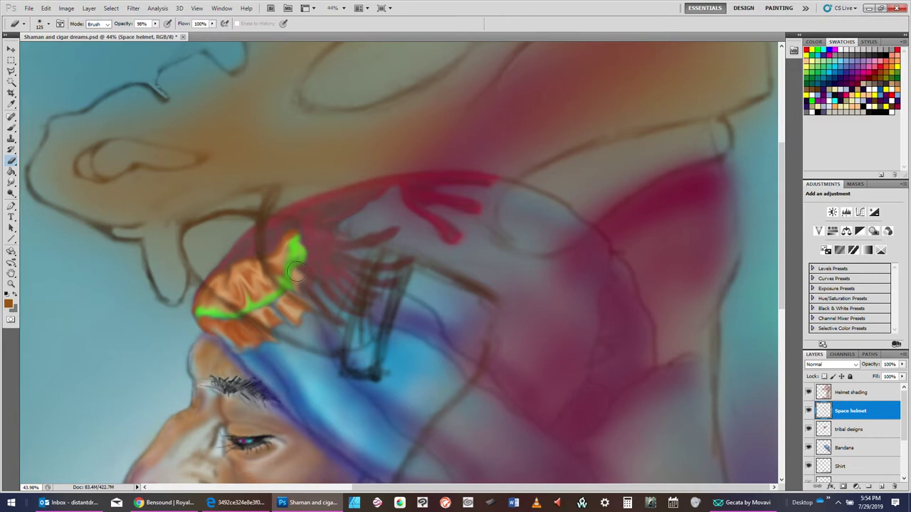
pyautogui.moveTo(381, 285)
pyautogui.mouseDown()
pyautogui.moveTo(372, 309)
pyautogui.moveTo(384, 292)
pyautogui.moveTo(378, 328)
pyautogui.moveTo(390, 318)
pyautogui.moveTo(372, 318)
pyautogui.moveTo(358, 357)
pyautogui.moveTo(383, 330)
pyautogui.moveTo(364, 360)
pyautogui.moveTo(333, 366)
pyautogui.moveTo(357, 378)
pyautogui.moveTo(331, 360)
pyautogui.moveTo(384, 378)
pyautogui.mouseUp()
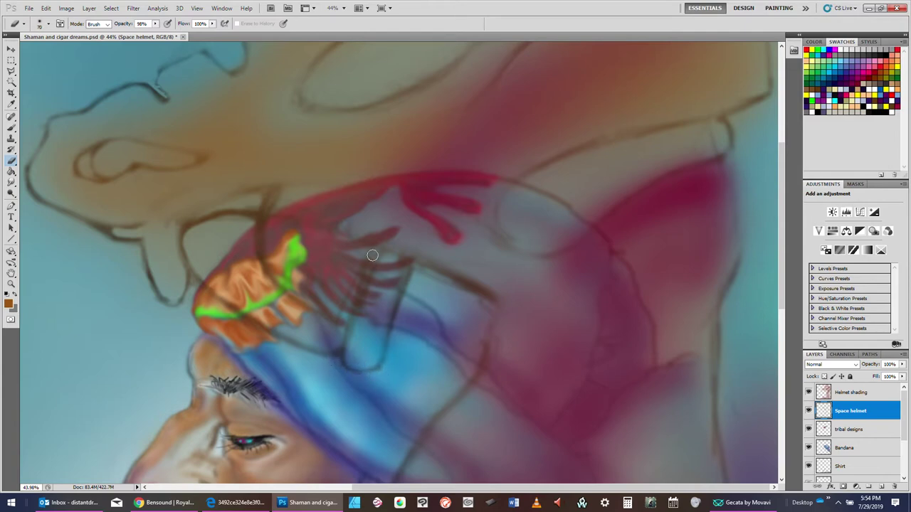
# - Enlarge the Eraser to 125 px and lighten the heavy brown line extending back from the top of the strap
pyautogui.press(']')
pyautogui.press(']')
pyautogui.press(']')
pyautogui.press(']')
pyautogui.press(']')
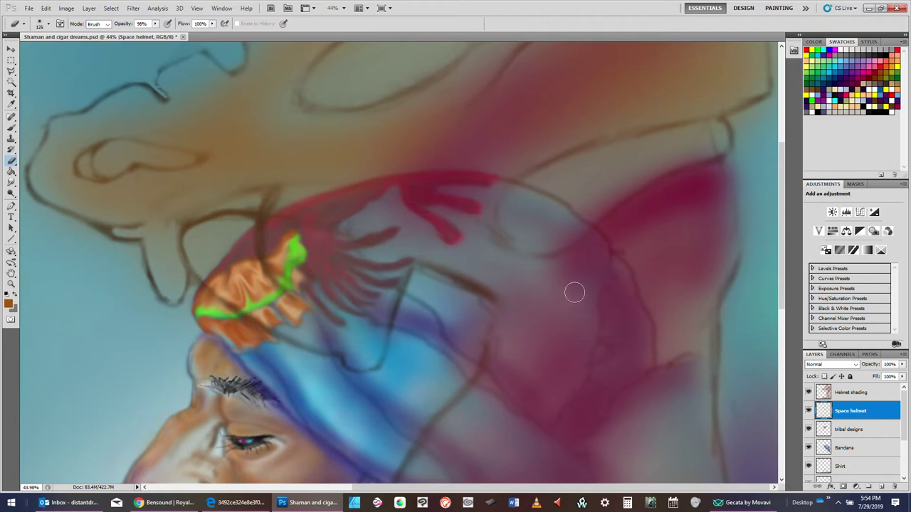
pyautogui.press('[')
pyautogui.moveTo(455, 281); pyautogui.dragTo(499, 280)
pyautogui.moveTo(420, 254); pyautogui.dragTo(494, 293)
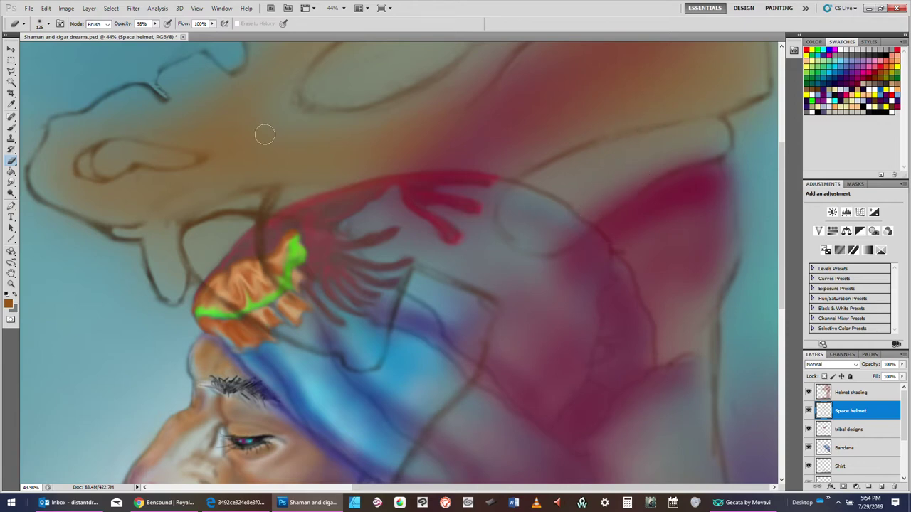
# - Save the document and fit the whole painting on screen
pyautogui.click(29, 9)
pyautogui.click(50, 146)
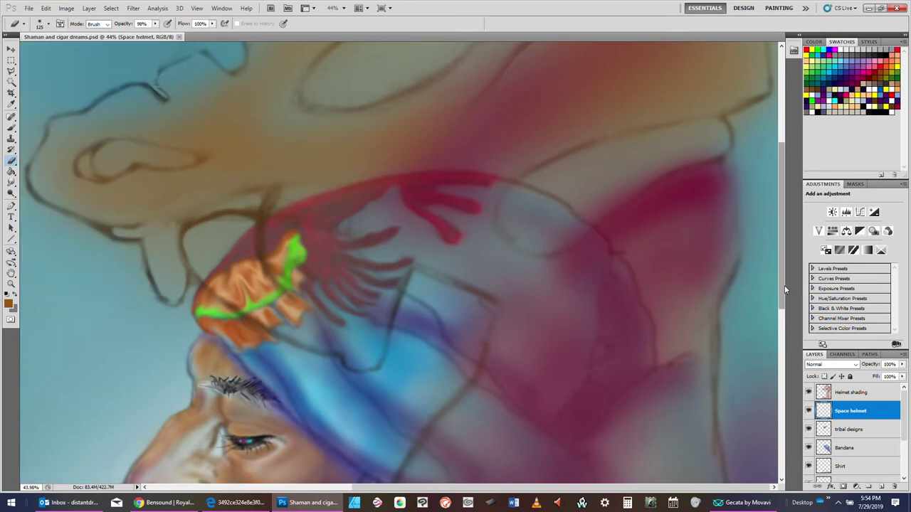
pyautogui.moveTo(784, 285); pyautogui.dragTo(806, 371)
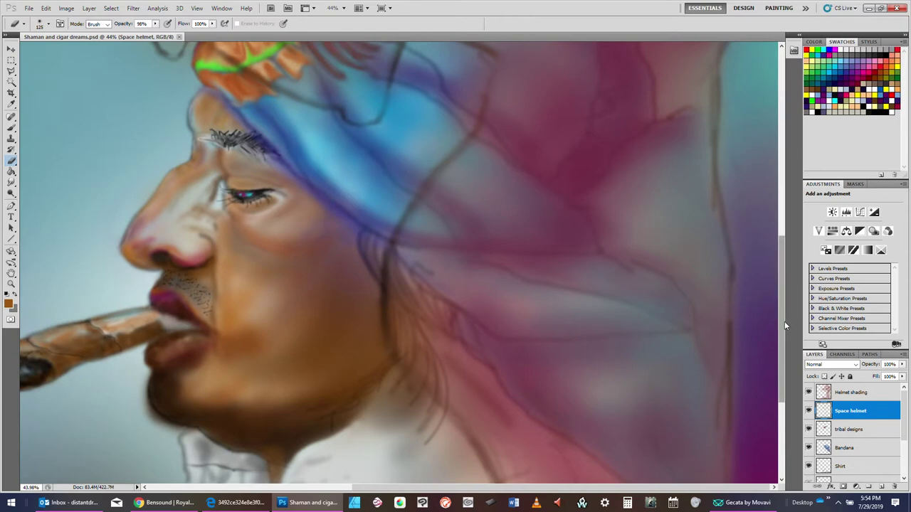
pyautogui.moveTo(784, 325); pyautogui.dragTo(779, 253)
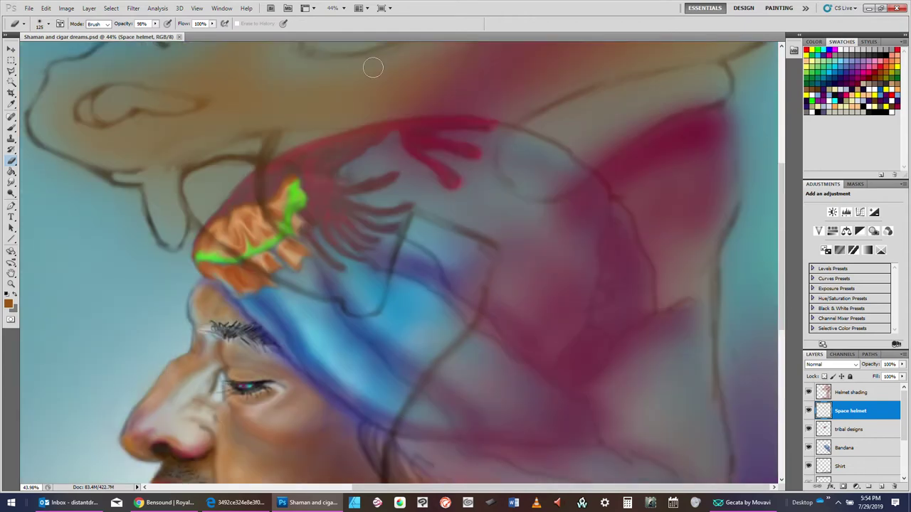
pyautogui.click(220, 8)
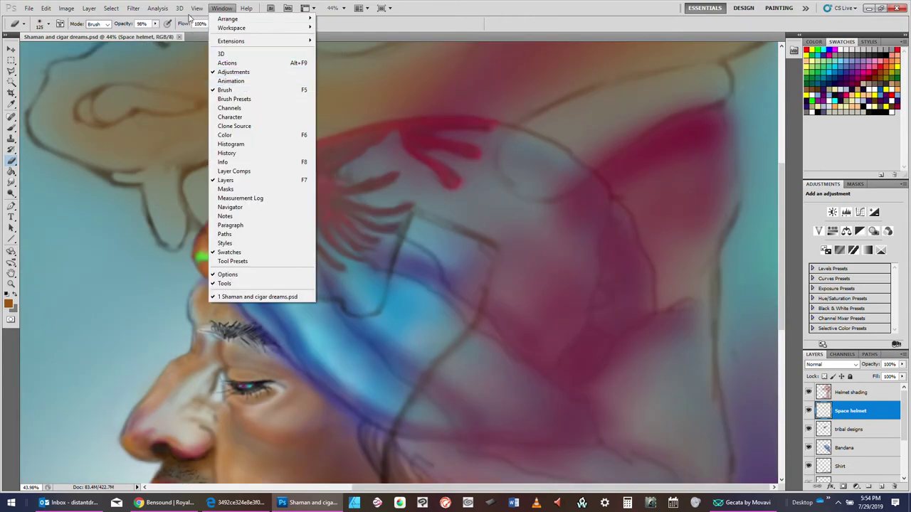
pyautogui.moveTo(197, 8)
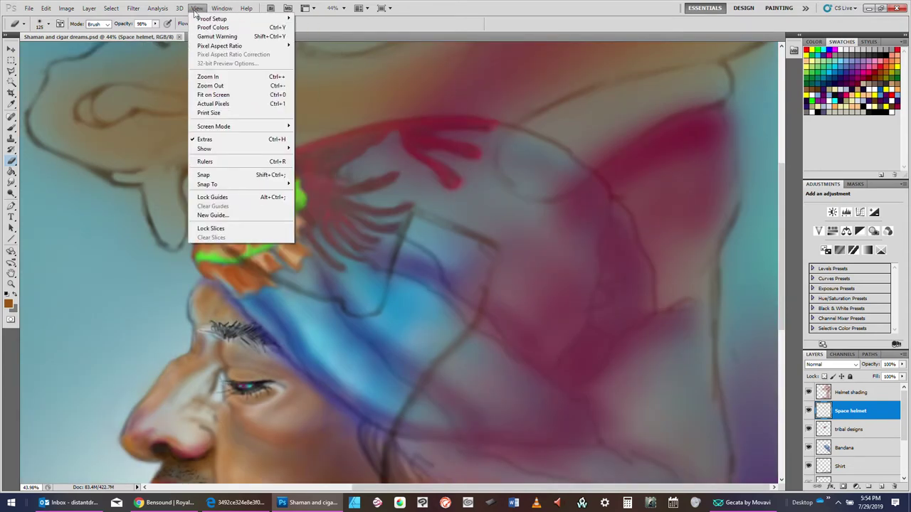
pyautogui.click(213, 94)
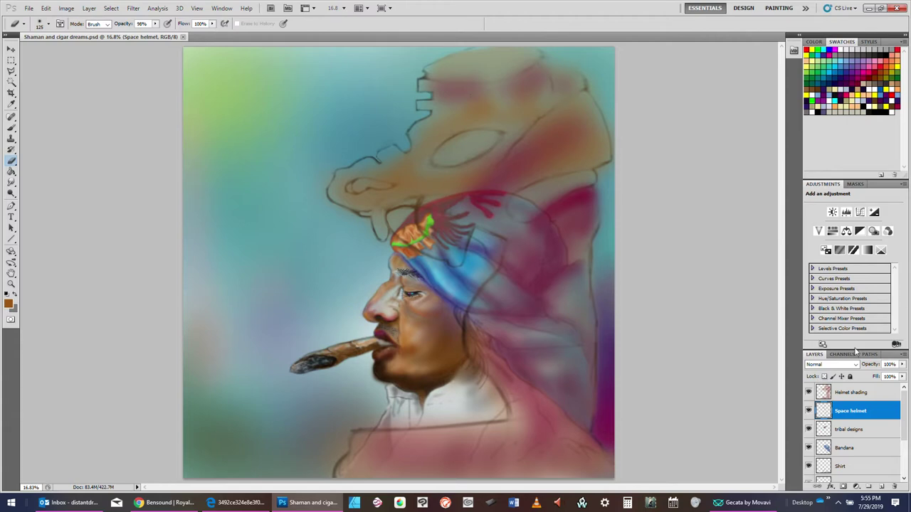
# - Select the Helmet shading layer and choose black as the foreground color
pyautogui.click(843, 393)
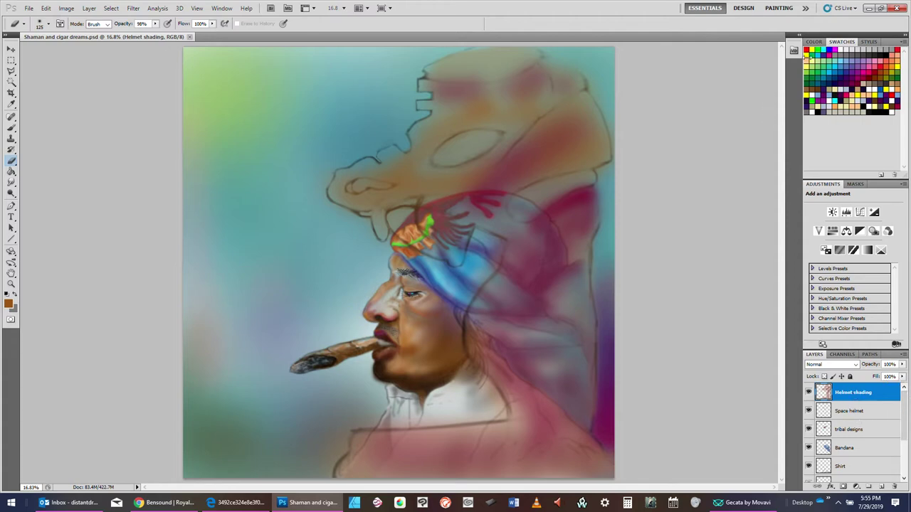
pyautogui.click(890, 52)
# - Try a 100 px Eraser stroke along the snout's lower edge on the Helmet shading layer and undo it
pyautogui.press(']')
pyautogui.press(']')
pyautogui.press(']')
pyautogui.press(']')
pyautogui.press('[')
pyautogui.press('[')
pyautogui.press('[')
pyautogui.press('[')
pyautogui.moveTo(406, 200)
pyautogui.mouseDown()
pyautogui.moveTo(390, 200)
pyautogui.moveTo(420, 198)
pyautogui.mouseUp()
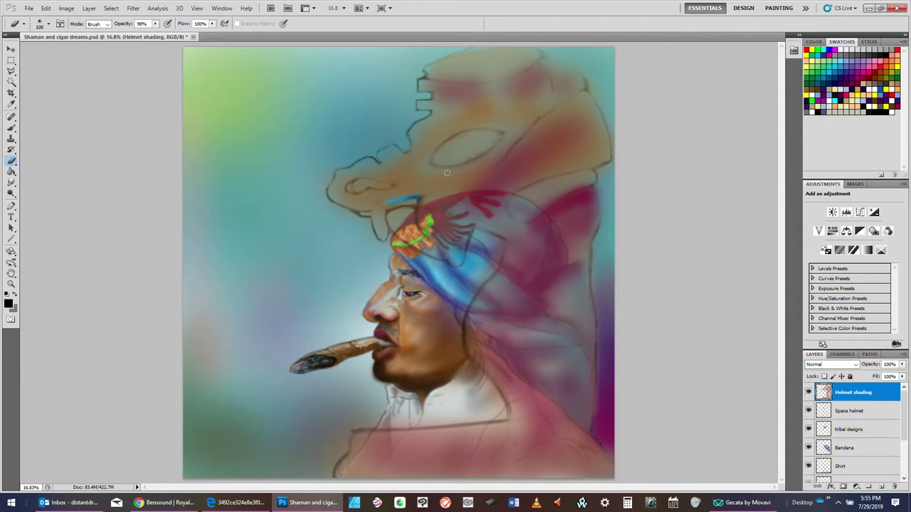
pyautogui.click(47, 8)
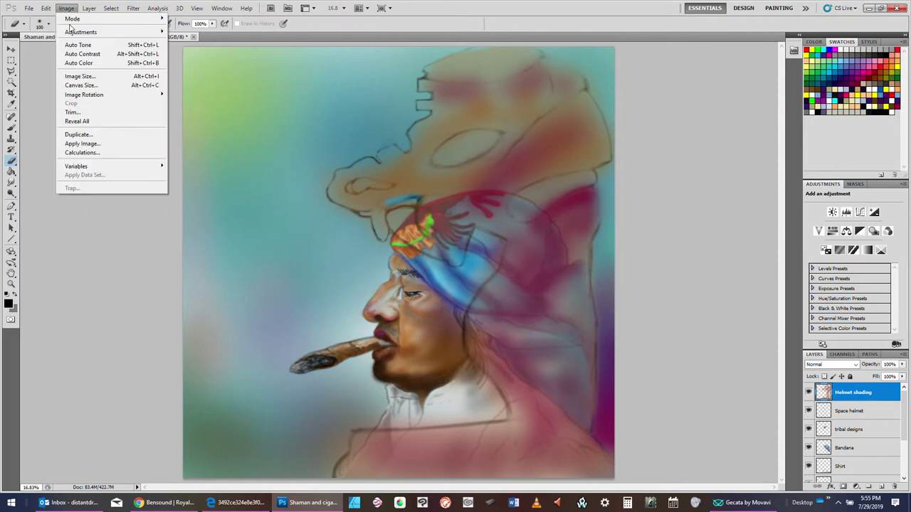
pyautogui.click(66, 37)
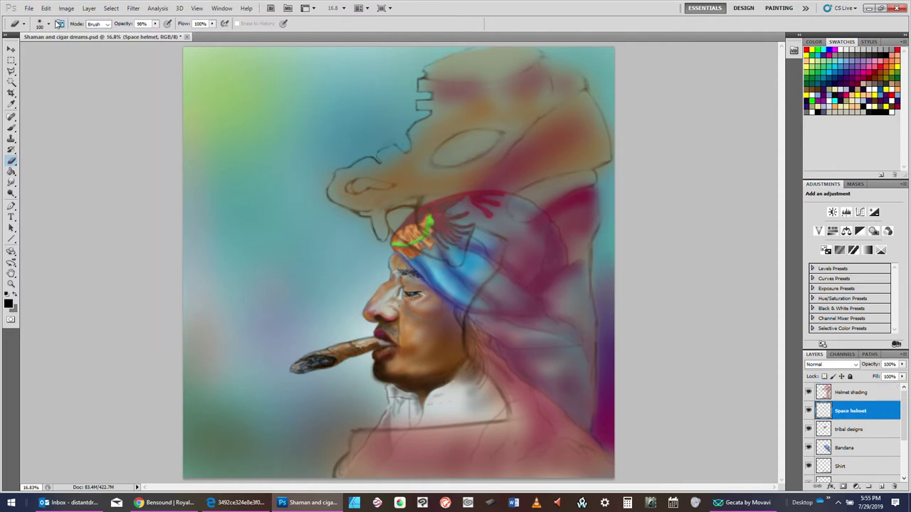
# - Brush soft black shading over the lower snout and nostril on the Space helmet layer, reducing the brush from 300 to 150 px
pyautogui.hotkey('alt', '[')
pyautogui.click(10, 129)
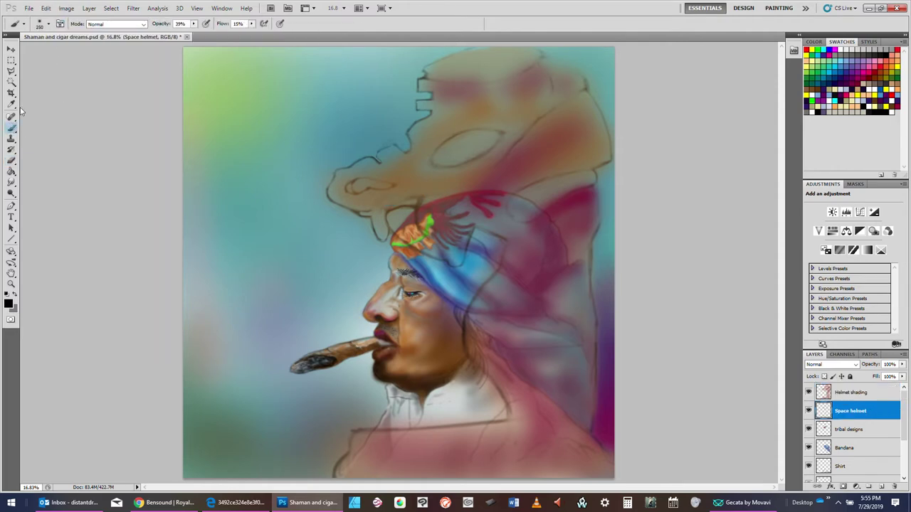
pyautogui.press('[')
pyautogui.press(']')
pyautogui.press(']')
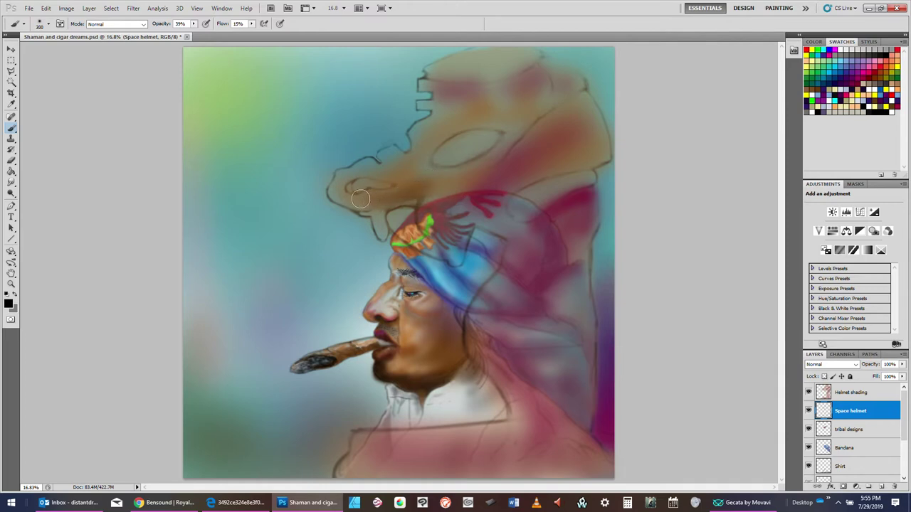
pyautogui.moveTo(342, 190)
pyautogui.mouseDown()
pyautogui.moveTo(383, 207)
pyautogui.moveTo(350, 204)
pyautogui.moveTo(371, 203)
pyautogui.moveTo(385, 153)
pyautogui.moveTo(380, 210)
pyautogui.moveTo(379, 187)
pyautogui.moveTo(357, 186)
pyautogui.moveTo(380, 185)
pyautogui.mouseUp()
pyautogui.press('[')
pyautogui.press('[')
pyautogui.press('[')
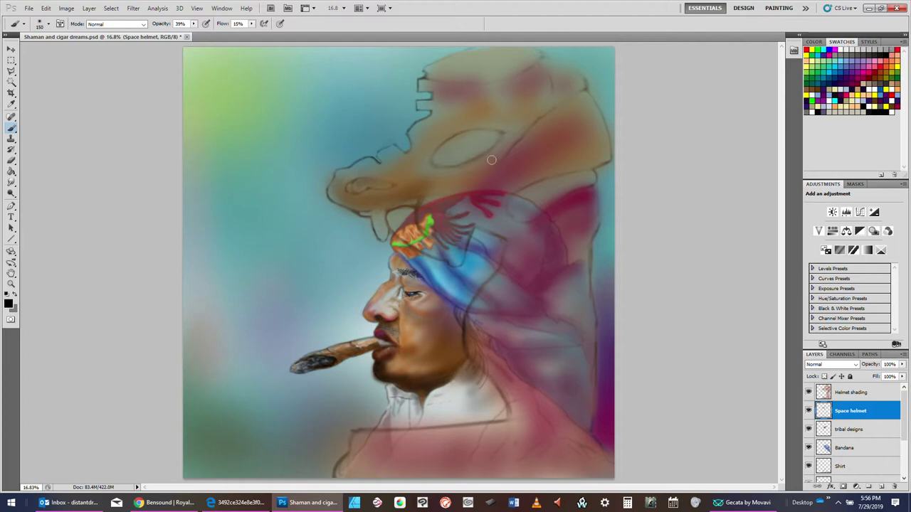
# - Set the Brush to 100 px with 64% opacity and 36% flow
pyautogui.press('[')
pyautogui.press('[')
pyautogui.click(193, 23)
pyautogui.moveTo(205, 37); pyautogui.dragTo(262, 33)
pyautogui.click(251, 24)
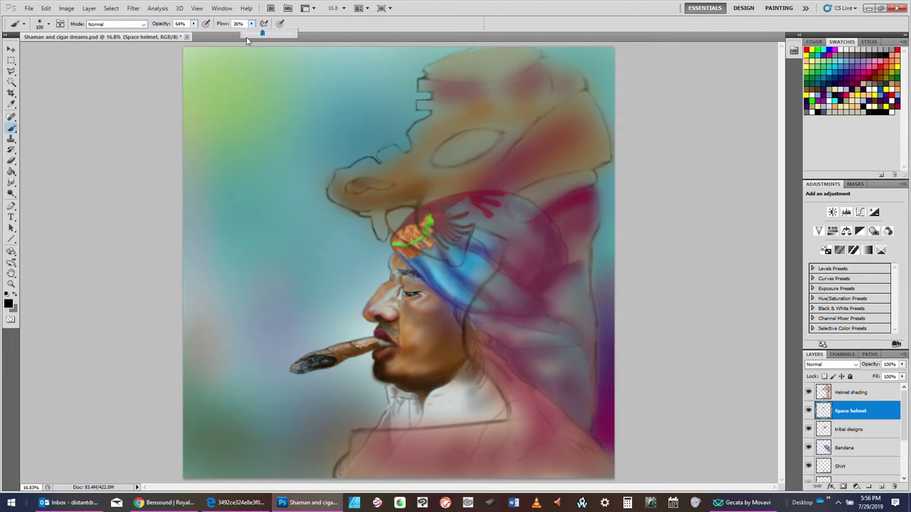
pyautogui.click(437, 203)
# - Darken the inside of the helmet's nostril with small black brush strokes
pyautogui.press(']')
pyautogui.moveTo(357, 182)
pyautogui.mouseDown()
pyautogui.moveTo(401, 185)
pyautogui.moveTo(369, 182)
pyautogui.moveTo(365, 193)
pyautogui.mouseUp()
pyautogui.press('[')
pyautogui.press('[')
pyautogui.press('[')
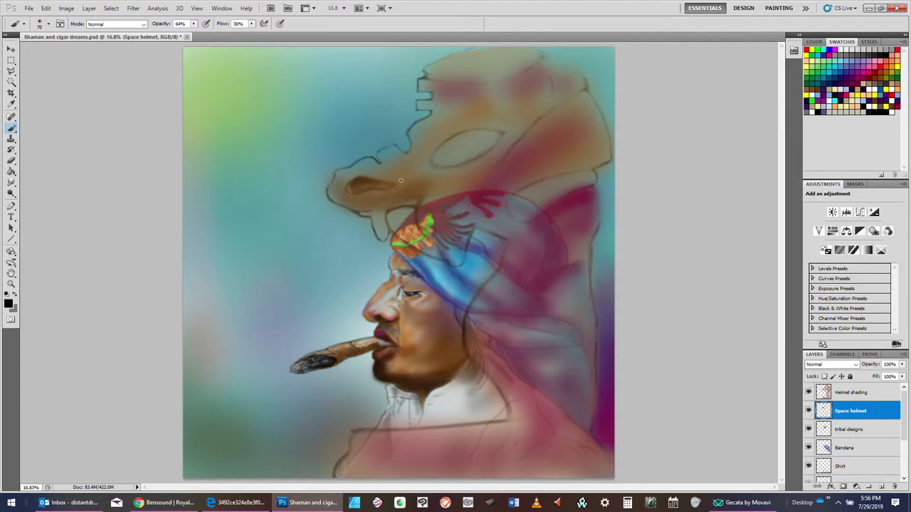
pyautogui.press(']')
pyautogui.moveTo(359, 182); pyautogui.dragTo(379, 182)
# - Deepen the black shading around the nostril, the snout's tip and its lower edge using a larger brush
pyautogui.press('[')
pyautogui.press(']')
pyautogui.press(']')
pyautogui.moveTo(333, 189); pyautogui.dragTo(368, 193)
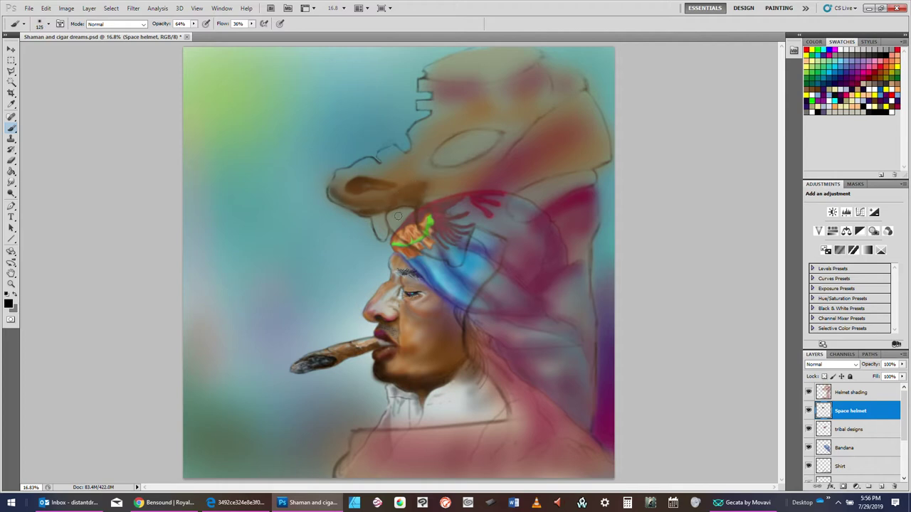
# - Paint the two raised bumps along the top of the snout black with the Brush
pyautogui.moveTo(340, 169)
pyautogui.mouseDown()
pyautogui.moveTo(385, 166)
pyautogui.moveTo(343, 170)
pyautogui.moveTo(339, 179)
pyautogui.mouseUp()
pyautogui.press(']')
pyautogui.moveTo(372, 162)
pyautogui.mouseDown()
pyautogui.moveTo(345, 170)
pyautogui.moveTo(382, 171)
pyautogui.moveTo(341, 170)
pyautogui.moveTo(323, 208)
pyautogui.moveTo(405, 145)
pyautogui.moveTo(393, 162)
pyautogui.mouseUp()
pyautogui.press('[')
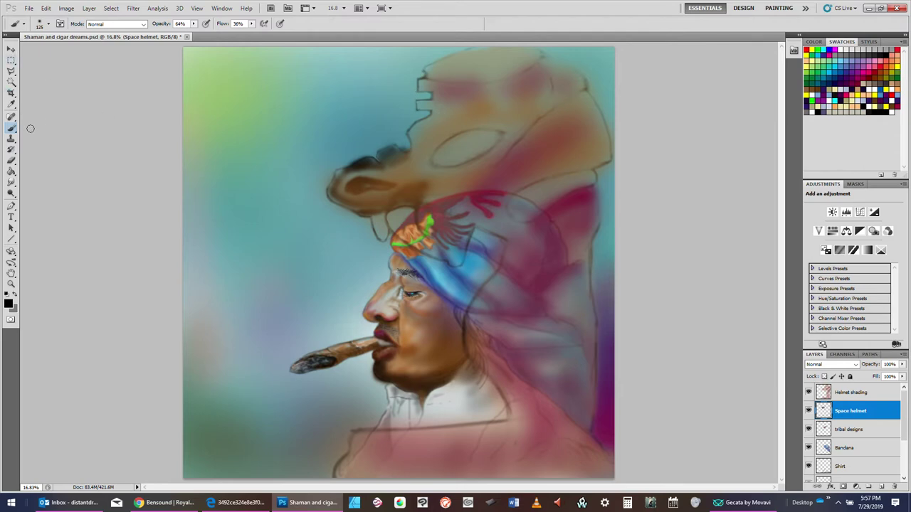
# - Erase the black paint spilling around the two bumps on top of the snout
pyautogui.click(11, 161)
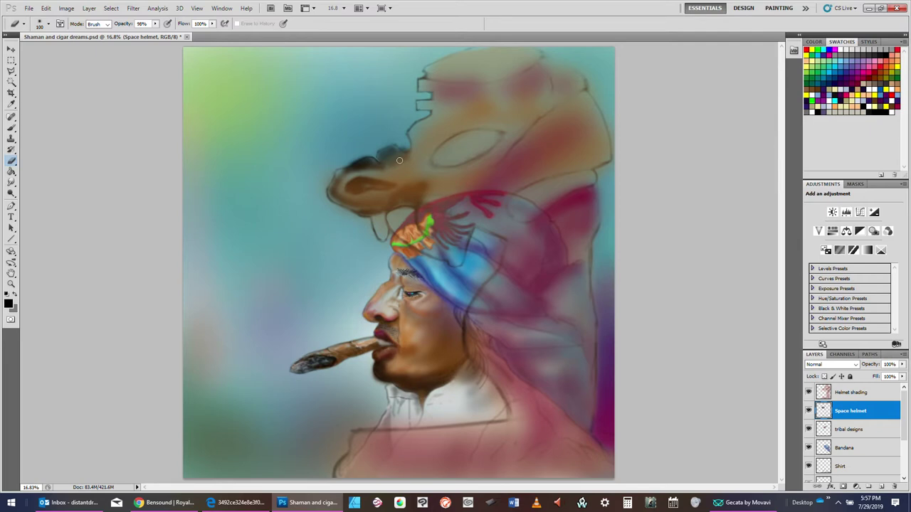
pyautogui.press('[')
pyautogui.click(46, 9)
pyautogui.click(65, 36)
# - Enlarge the Eraser to as much as 500 px and fade the sketched strap lines crossing the bandana
pyautogui.press(']')
pyautogui.press(']')
pyautogui.press(']')
pyautogui.press(']')
pyautogui.press(']')
pyautogui.press(']')
pyautogui.press(']')
pyautogui.press(']')
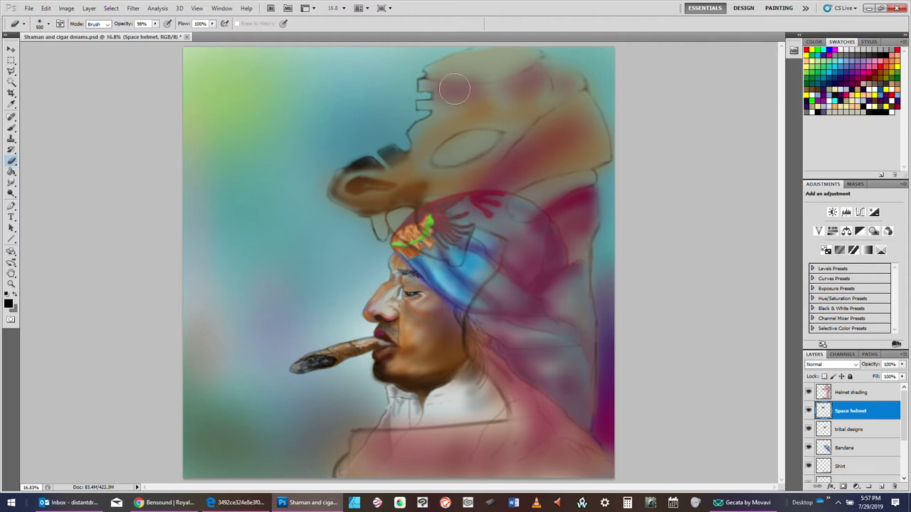
pyautogui.press('[')
pyautogui.press('[')
pyautogui.press('[')
pyautogui.press('[')
pyautogui.press('[')
pyautogui.press(']')
pyautogui.press(']')
pyautogui.press(']')
pyautogui.press(']')
pyautogui.press(']')
# - Paint broad, soft black shading over the side of the bandana and the folds behind it with an enlarged Brush
pyautogui.click(11, 129)
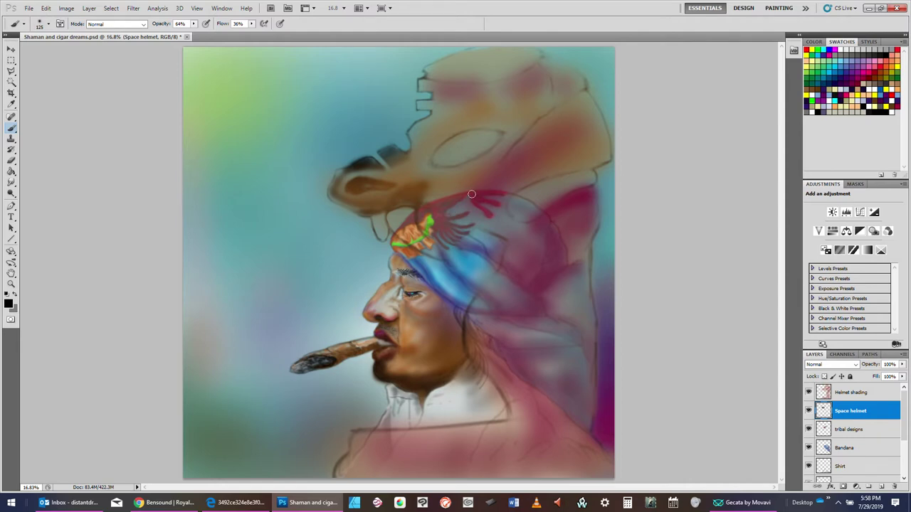
pyautogui.press(']')
pyautogui.press(']')
pyautogui.press(']')
pyautogui.press(']')
pyautogui.press(']')
pyautogui.press(']')
pyautogui.press(']')
pyautogui.moveTo(466, 212); pyautogui.dragTo(481, 286)
pyautogui.moveTo(471, 219)
pyautogui.mouseDown()
pyautogui.moveTo(505, 300)
pyautogui.moveTo(485, 301)
pyautogui.mouseUp()
pyautogui.moveTo(537, 328)
pyautogui.mouseDown()
pyautogui.moveTo(466, 258)
pyautogui.moveTo(459, 179)
pyautogui.moveTo(505, 306)
pyautogui.moveTo(473, 259)
pyautogui.moveTo(448, 182)
pyautogui.moveTo(425, 207)
pyautogui.moveTo(567, 333)
pyautogui.moveTo(517, 301)
pyautogui.mouseUp()
# - Reduce the Brush to 150 px and darken the bandana's front part and the line running down beside the cheek
pyautogui.press('[')
pyautogui.press('[')
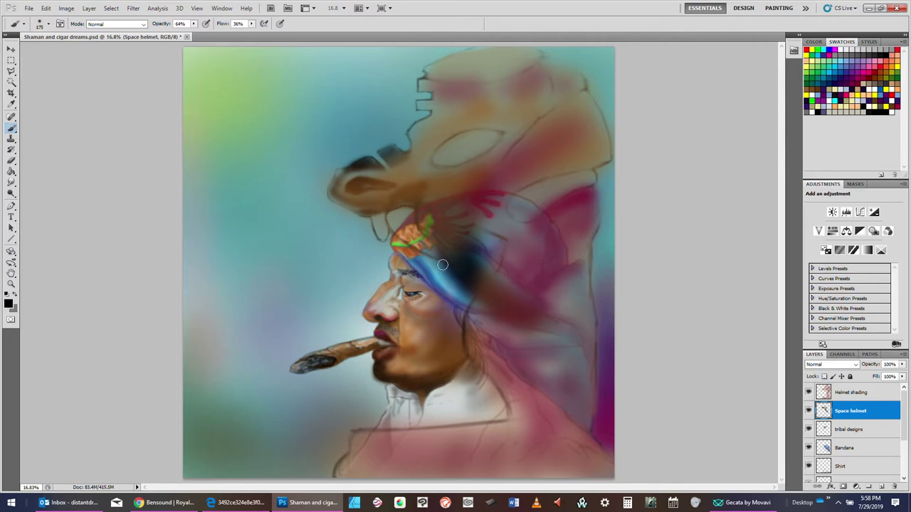
pyautogui.press('[')
pyautogui.press('[')
pyautogui.press('[')
pyautogui.press('[')
pyautogui.moveTo(397, 237)
pyautogui.mouseDown()
pyautogui.moveTo(474, 299)
pyautogui.moveTo(436, 260)
pyautogui.moveTo(478, 323)
pyautogui.moveTo(473, 302)
pyautogui.moveTo(453, 278)
pyautogui.moveTo(464, 333)
pyautogui.mouseUp()
pyautogui.moveTo(466, 299); pyautogui.dragTo(462, 348)
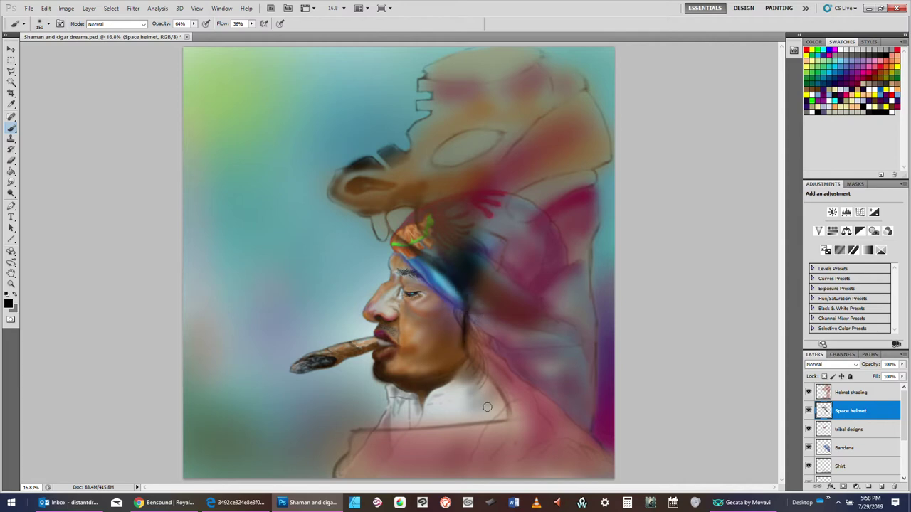
pyautogui.press(']')
pyautogui.press(']')
pyautogui.press(']')
pyautogui.press(']')
pyautogui.press(']')
pyautogui.press(']')
pyautogui.press(']')
pyautogui.press(']')
pyautogui.press(']')
pyautogui.press(']')
pyautogui.press(']')
pyautogui.press(']')
pyautogui.press(']')
pyautogui.press(']')
pyautogui.press(']')
# - Draw a black circle over the side of the bandana and a black ellipse over the helmet's eye with the Ellipse tool
pyautogui.click(12, 239)
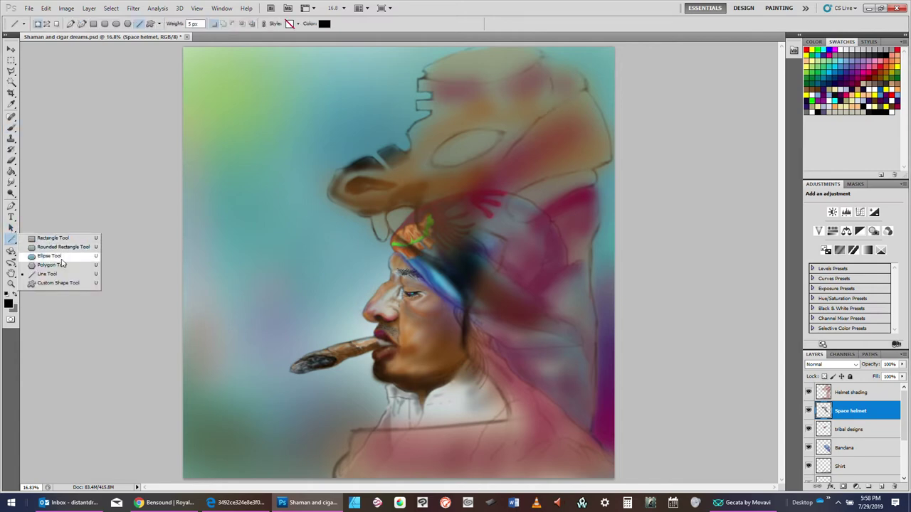
pyautogui.click(50, 256)
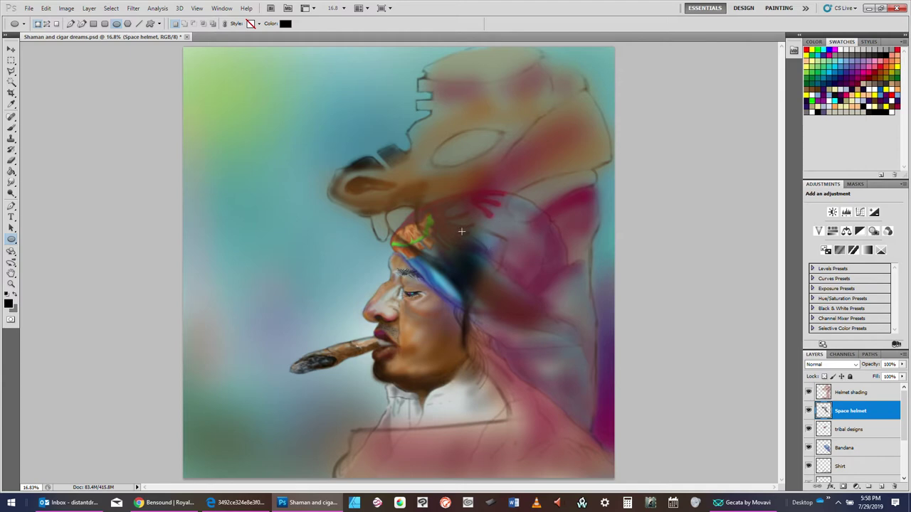
pyautogui.moveTo(463, 236); pyautogui.dragTo(581, 286)
pyautogui.moveTo(598, 331); pyautogui.dragTo(525, 291)
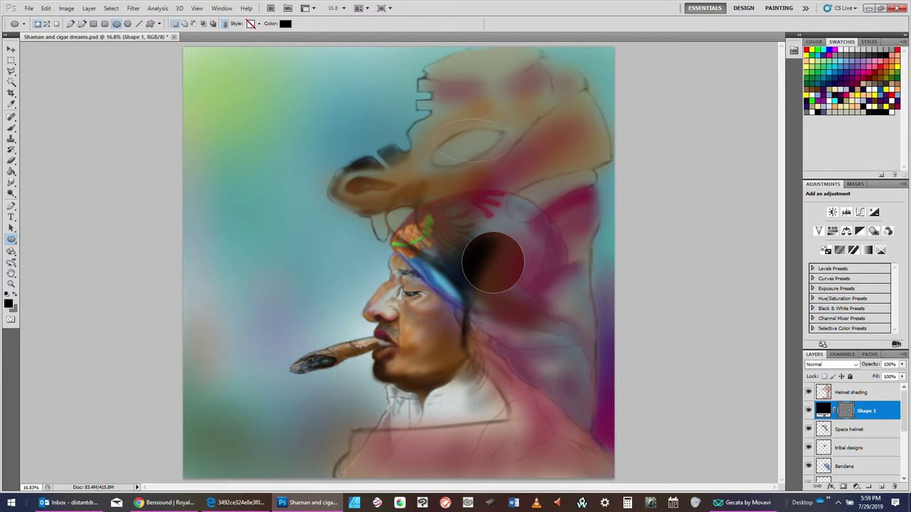
pyautogui.moveTo(513, 162); pyautogui.dragTo(513, 162)
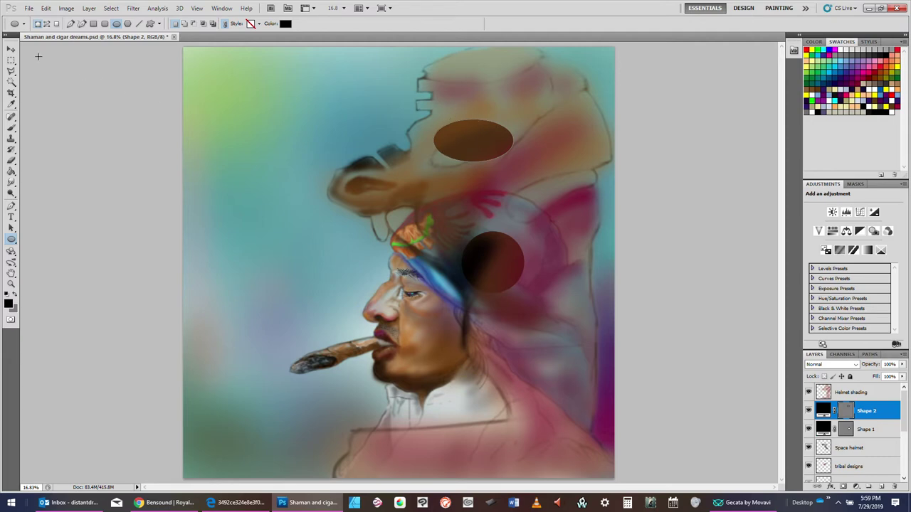
# - Marquee-select the area around the ellipse over the helmet's eye and rotate the ellipse to about -28 degrees
pyautogui.click(11, 60)
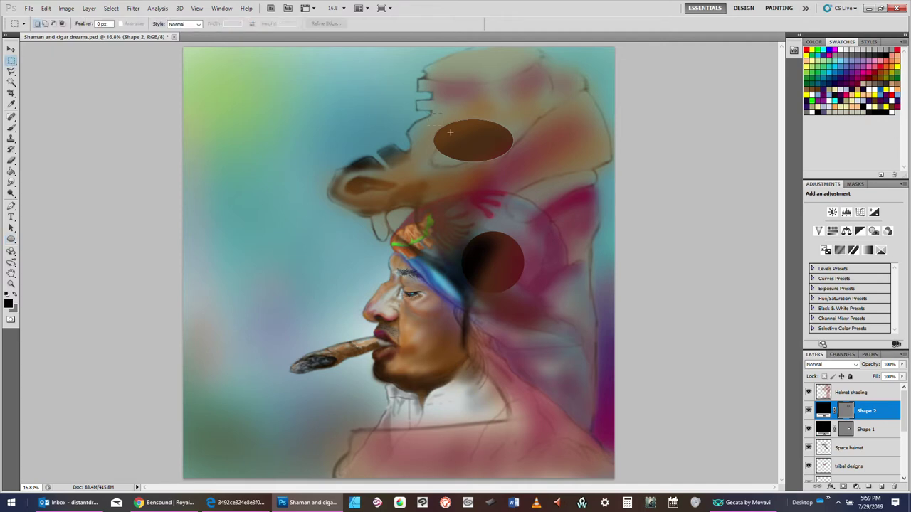
pyautogui.moveTo(429, 114); pyautogui.dragTo(529, 180)
pyautogui.click(45, 8)
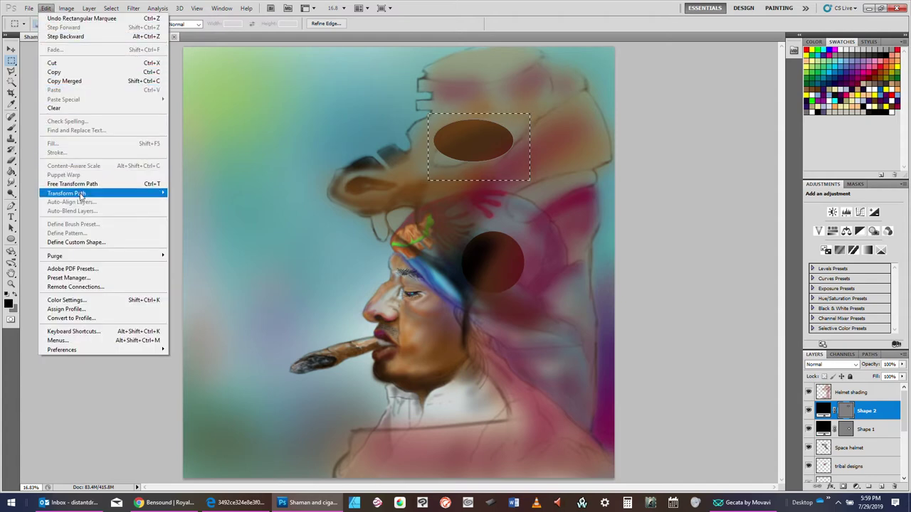
pyautogui.moveTo(82, 197)
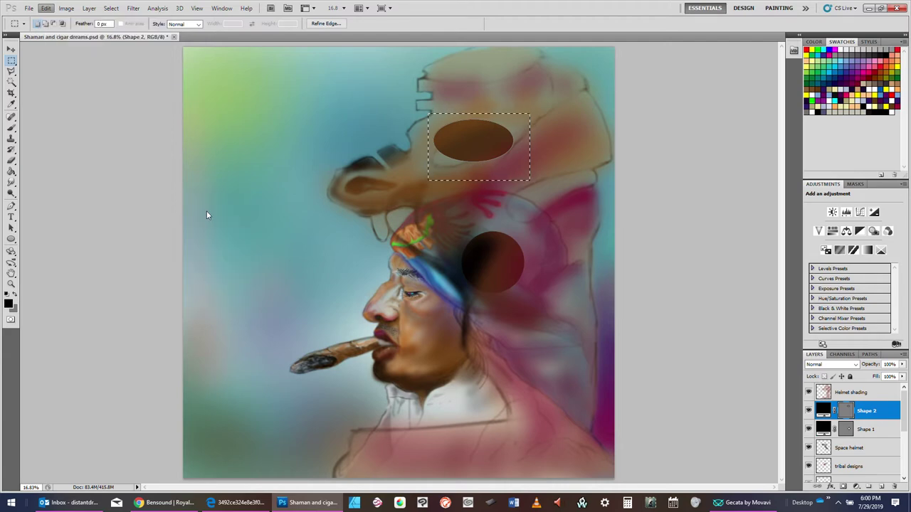
pyautogui.click(206, 213)
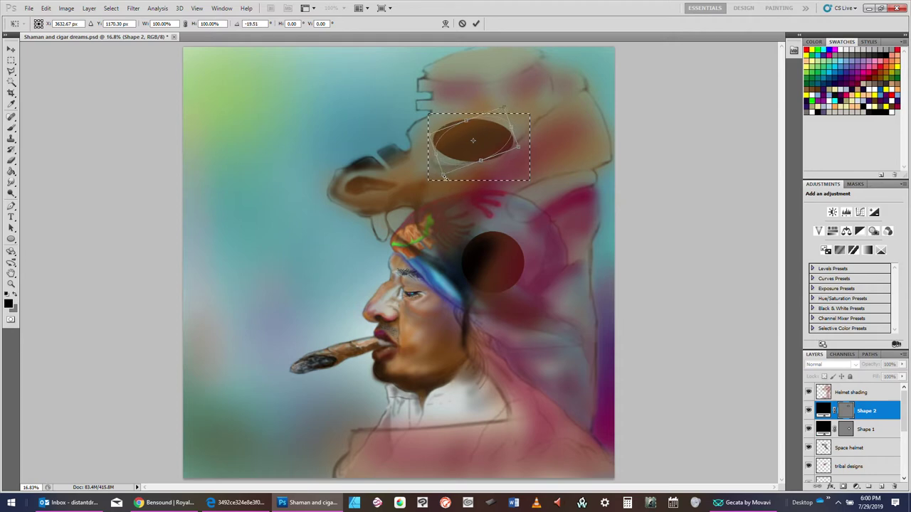
pyautogui.moveTo(445, 176); pyautogui.dragTo(442, 180)
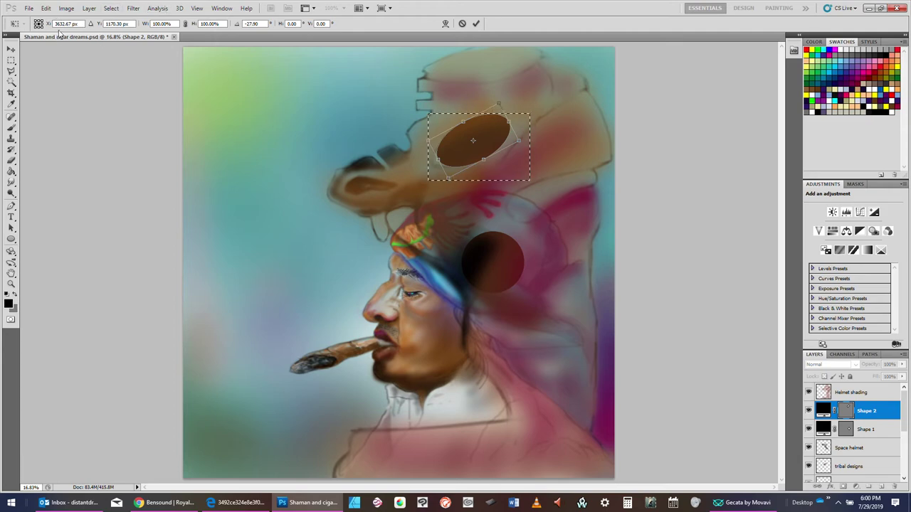
# - Warp the rotated ellipse into a slanted eye shape with a curved upper edge and pointed front, and deselect the area
pyautogui.click(46, 10)
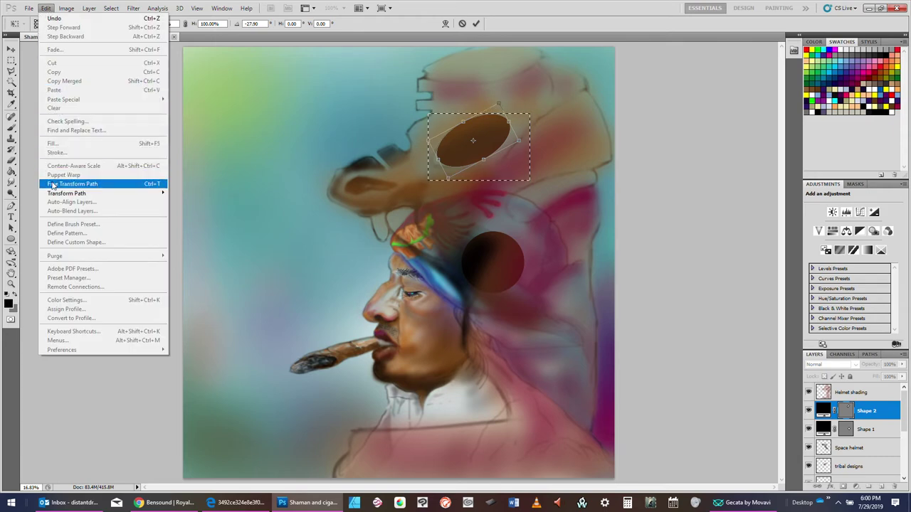
pyautogui.moveTo(54, 193)
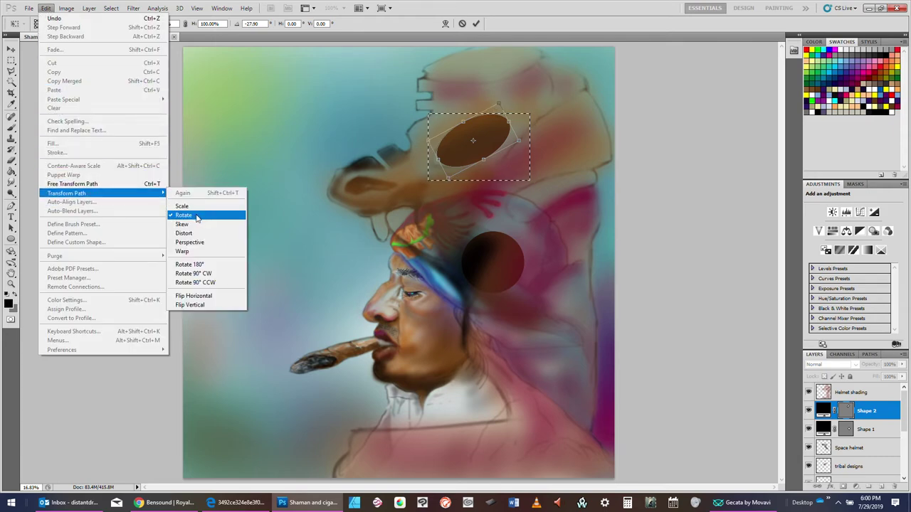
pyautogui.click(187, 252)
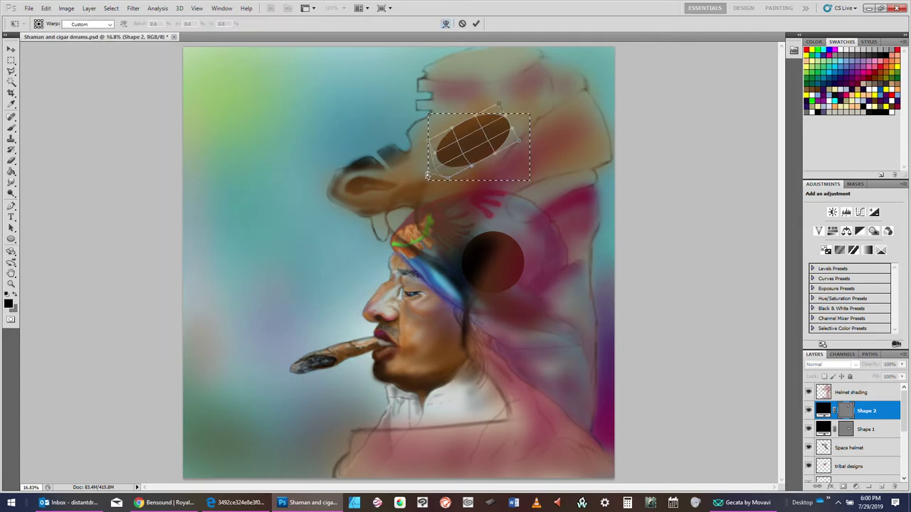
pyautogui.moveTo(427, 176); pyautogui.dragTo(376, 176)
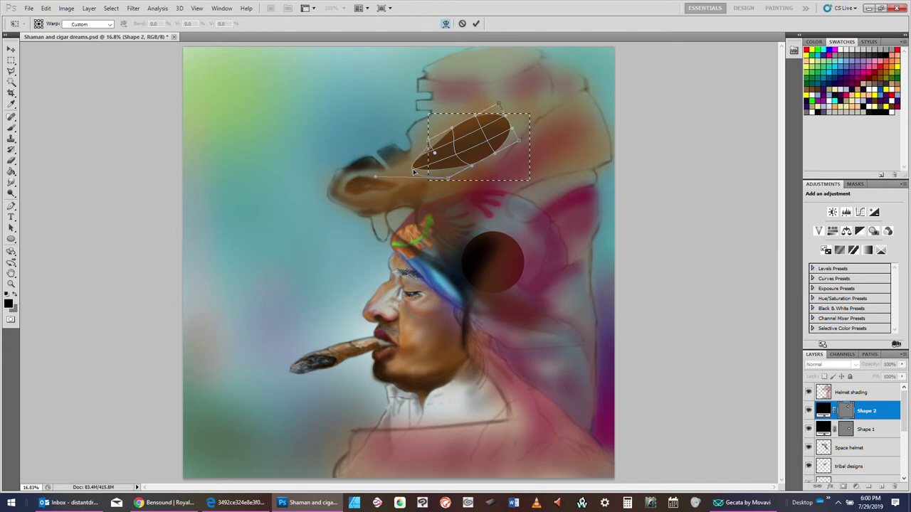
pyautogui.moveTo(413, 171); pyautogui.dragTo(447, 146)
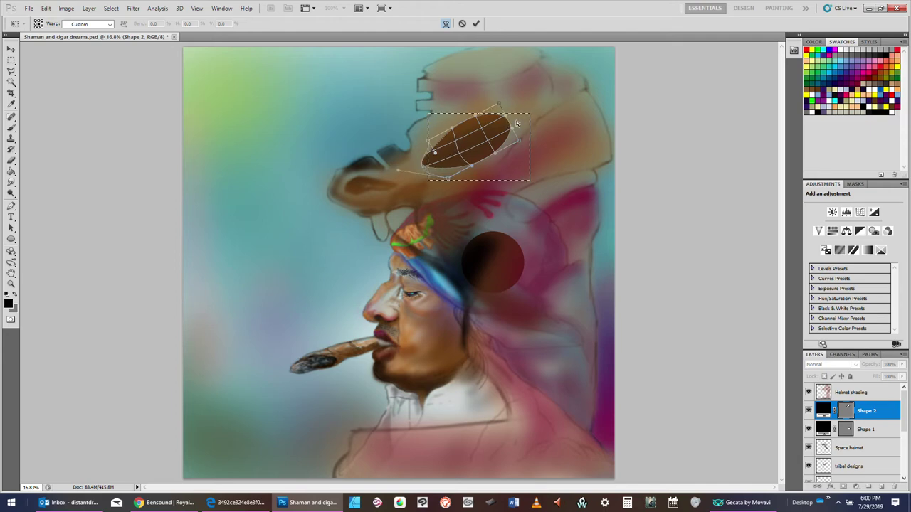
pyautogui.moveTo(518, 124); pyautogui.dragTo(523, 114)
pyautogui.moveTo(424, 167); pyautogui.dragTo(437, 169)
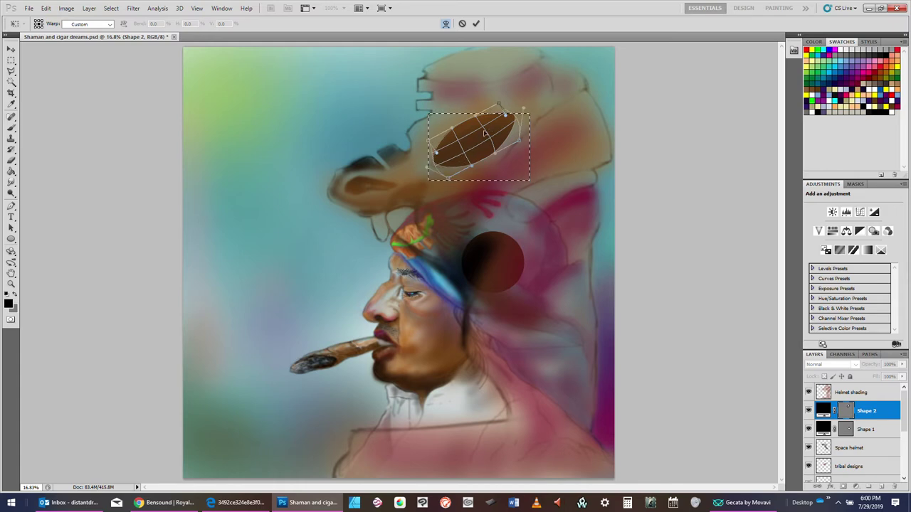
pyautogui.moveTo(438, 154); pyautogui.dragTo(418, 168)
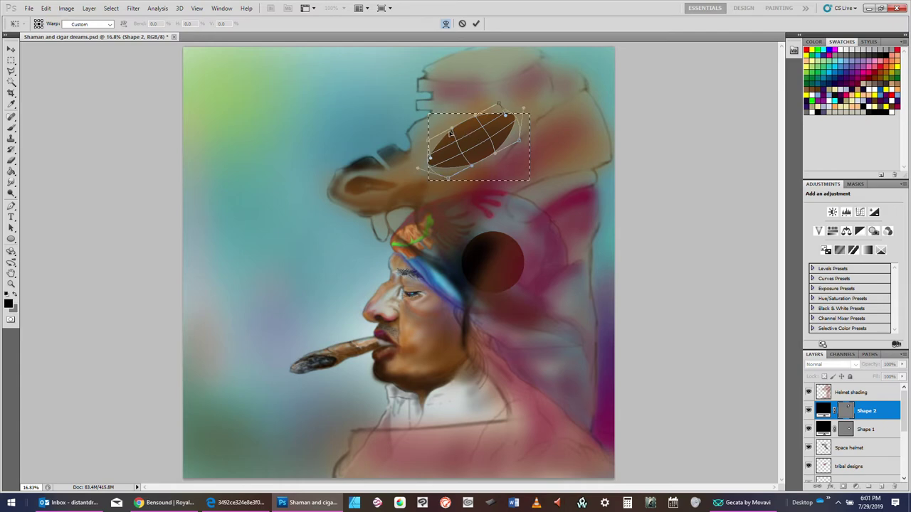
pyautogui.moveTo(450, 133); pyautogui.dragTo(484, 125)
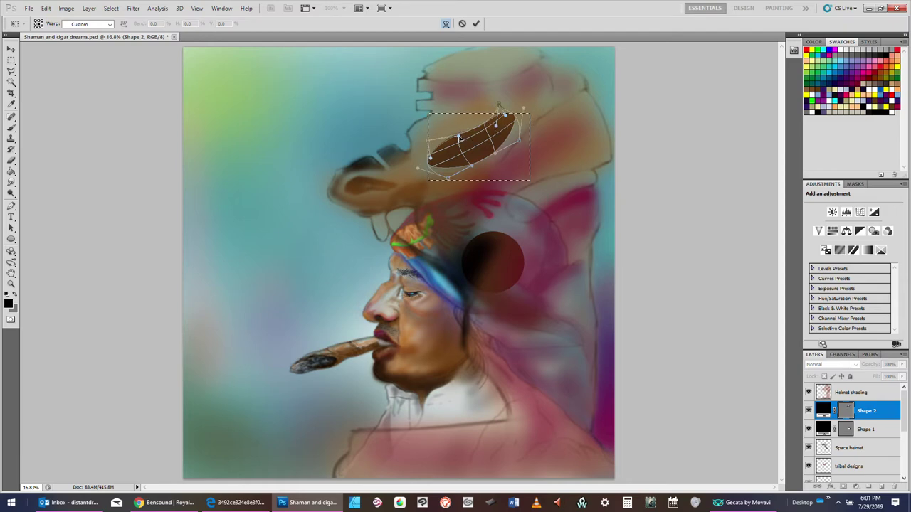
pyautogui.moveTo(459, 135); pyautogui.dragTo(455, 143)
pyautogui.press('Return')
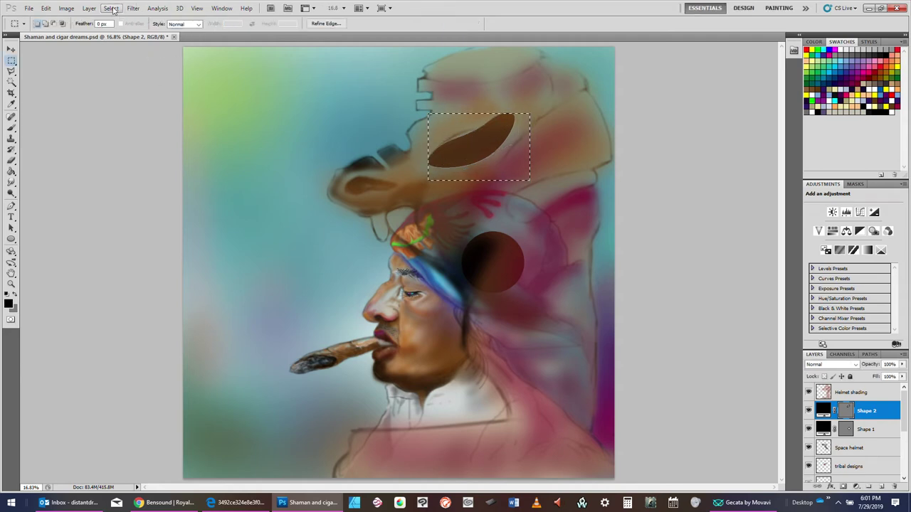
pyautogui.click(112, 9)
pyautogui.click(125, 28)
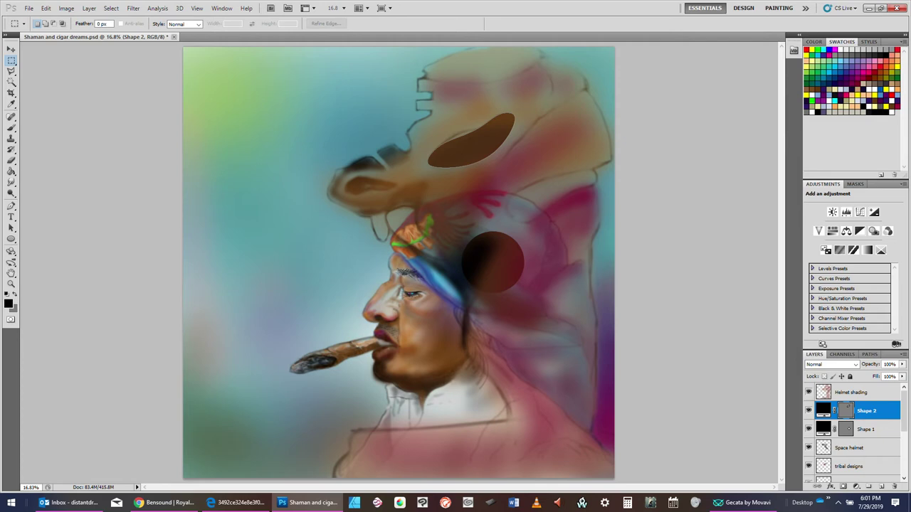
pyautogui.hotkey('alt', 'Tab')
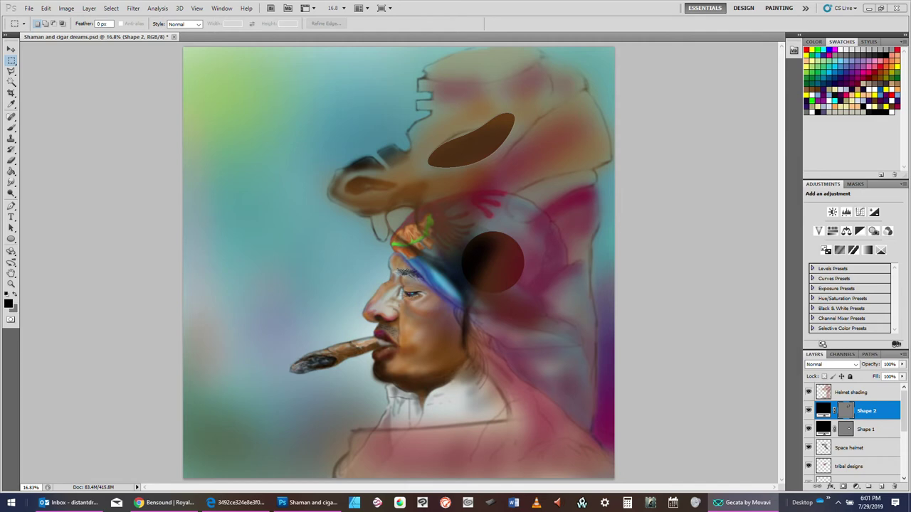
pyautogui.moveTo(749, 48); pyautogui.dragTo(0, 235)
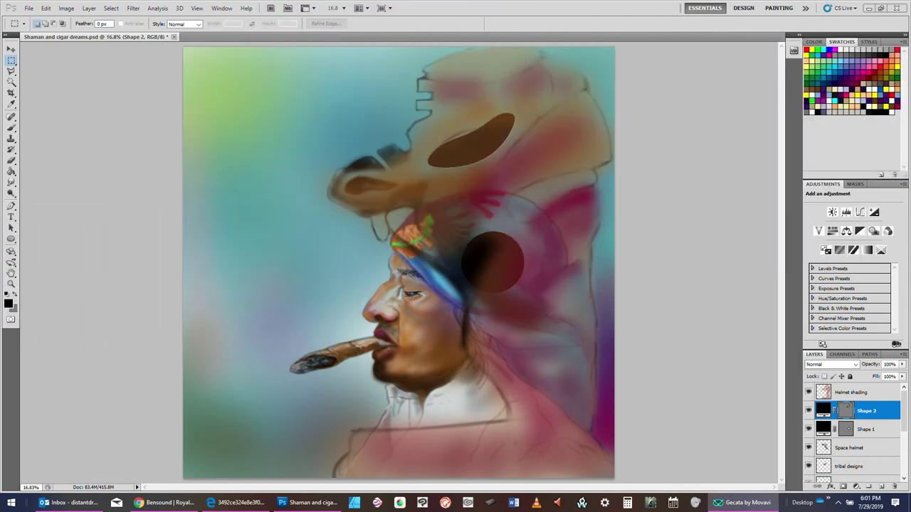
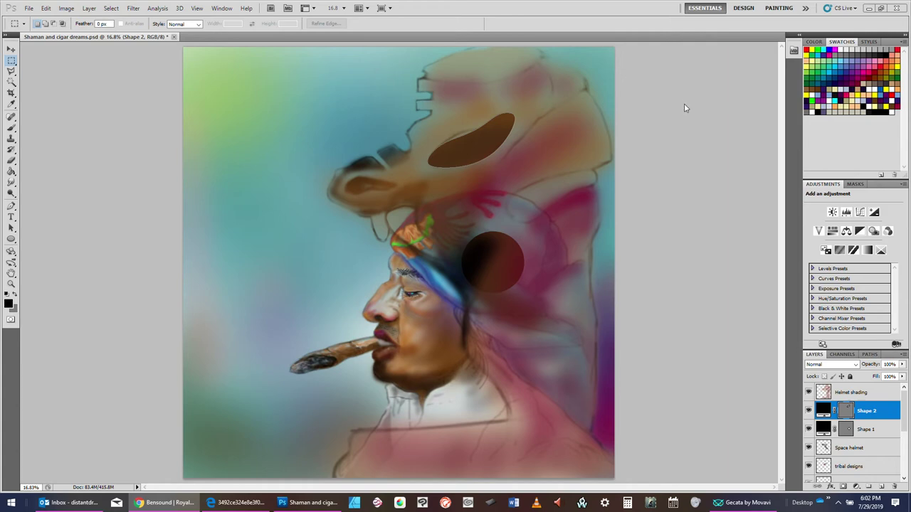
# - Set the foreground colour to a bright orange-brown with hue 30°, saturation 76% and brightness 78%
pyautogui.click(876, 82)
pyautogui.click(875, 77)
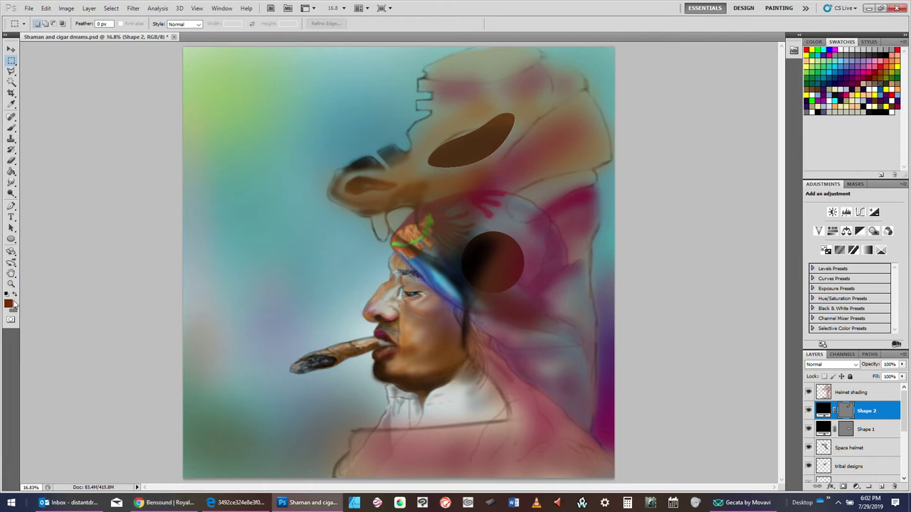
pyautogui.click(813, 89)
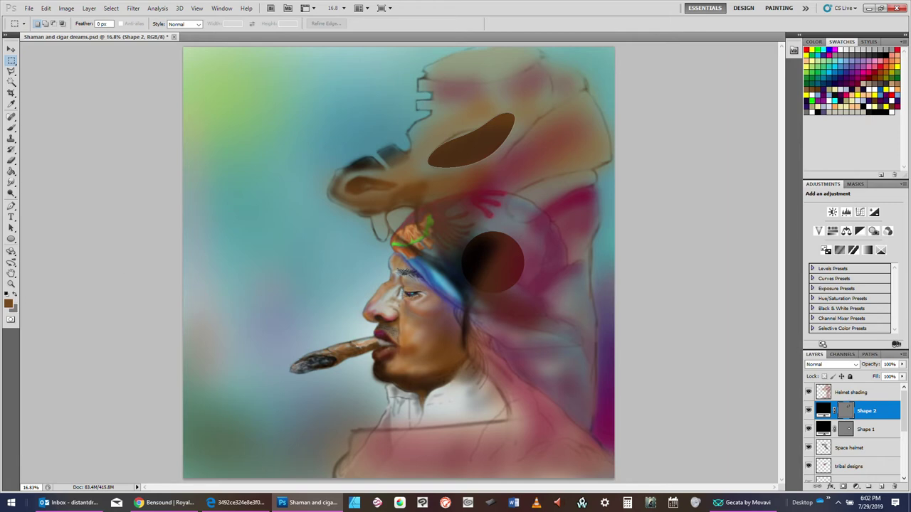
pyautogui.press('i')
pyautogui.click(8, 305)
pyautogui.click(200, 315)
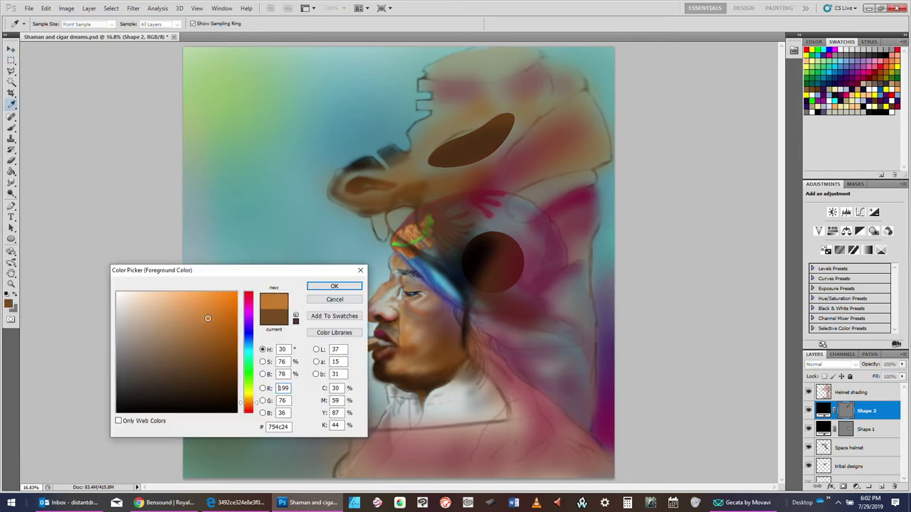
pyautogui.click(343, 286)
pyautogui.press('m')
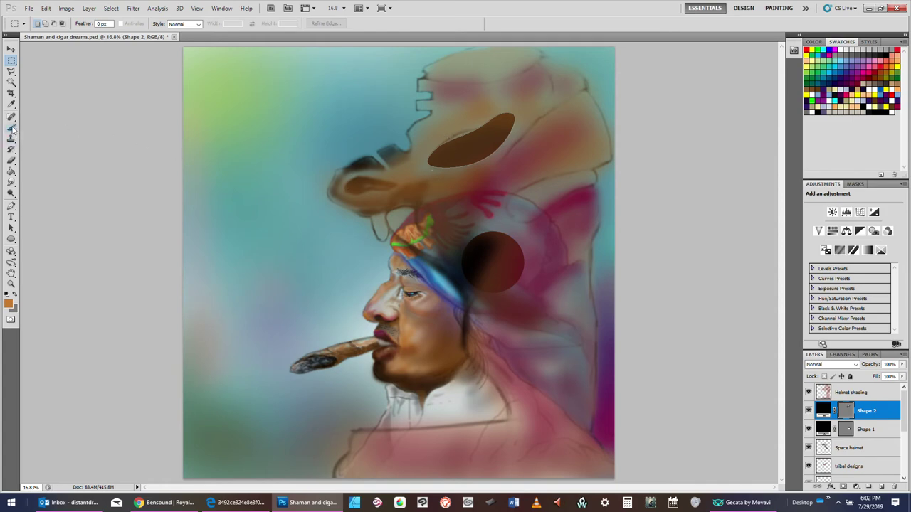
# - Paint thin orange-brown strokes above the helmet's eye on the Helmet shading layer with a much smaller Brush, and step back once
pyautogui.click(11, 128)
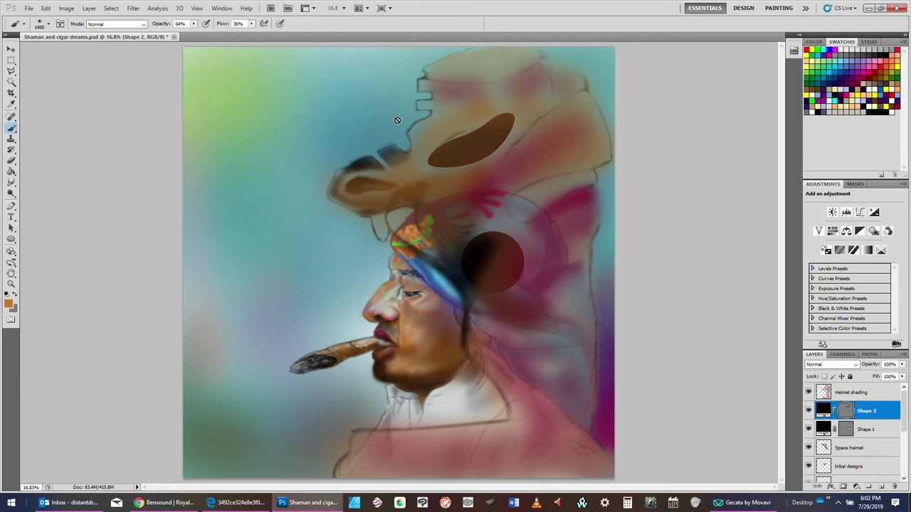
pyautogui.press('[')
pyautogui.click(861, 391)
pyautogui.press('[')
pyautogui.press('[')
pyautogui.press('[')
pyautogui.press('[')
pyautogui.press('[')
pyautogui.press('[')
pyautogui.press('[')
pyautogui.press('[')
pyautogui.press('[')
pyautogui.press('[')
pyautogui.press('[')
pyautogui.press('[')
pyautogui.press('[')
pyautogui.press('[')
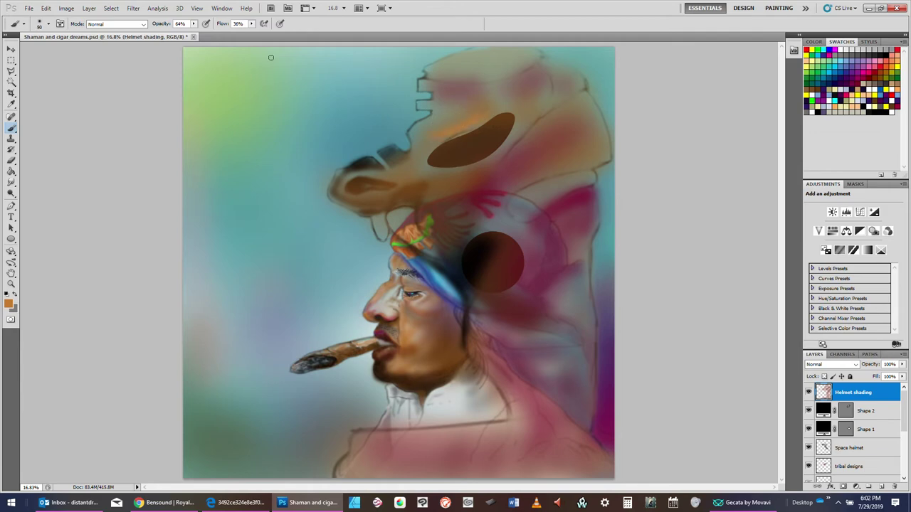
pyautogui.click(46, 7)
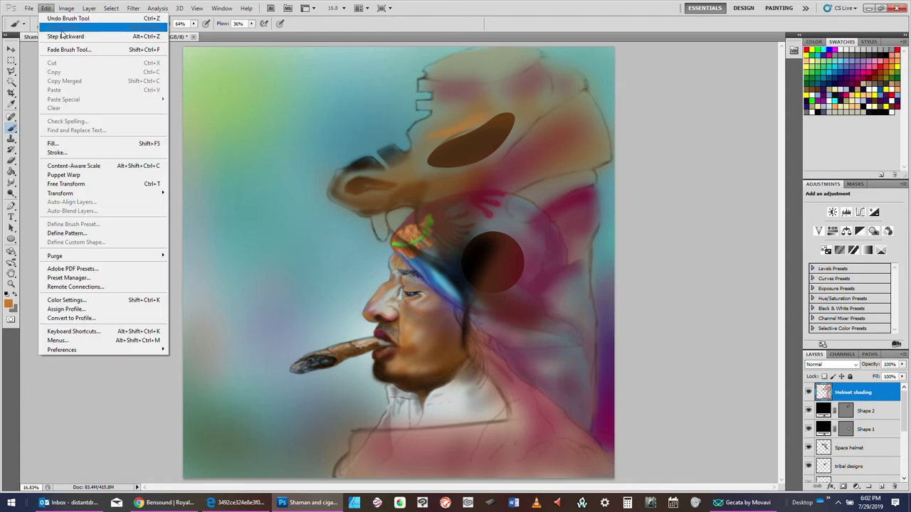
pyautogui.click(62, 34)
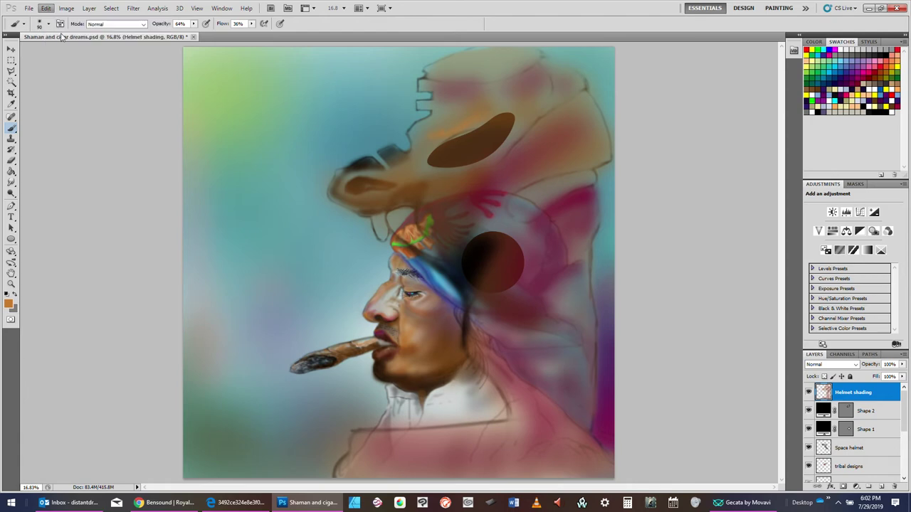
# - Lower the Brush's opacity to 45% and flow to 17%, and paint soft orange-brown above the helmet's eye at 250 px
pyautogui.click(193, 24)
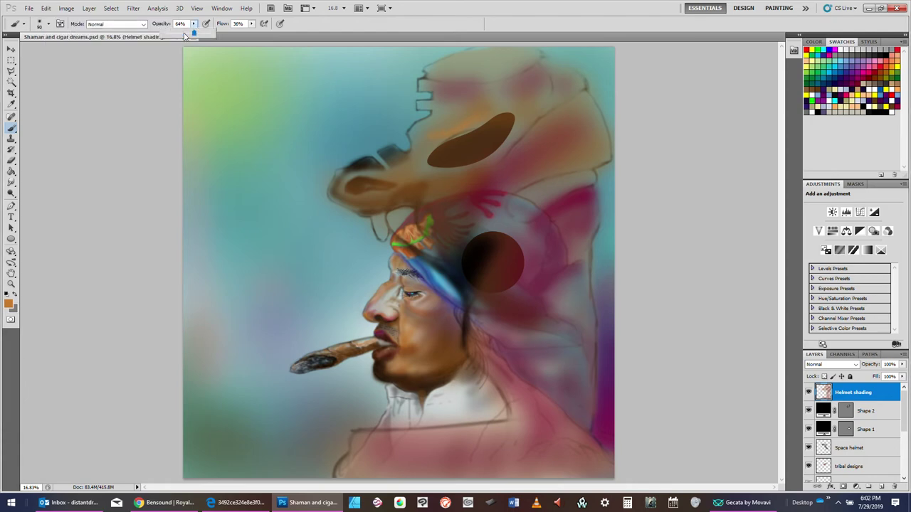
pyautogui.click(184, 33)
pyautogui.click(251, 25)
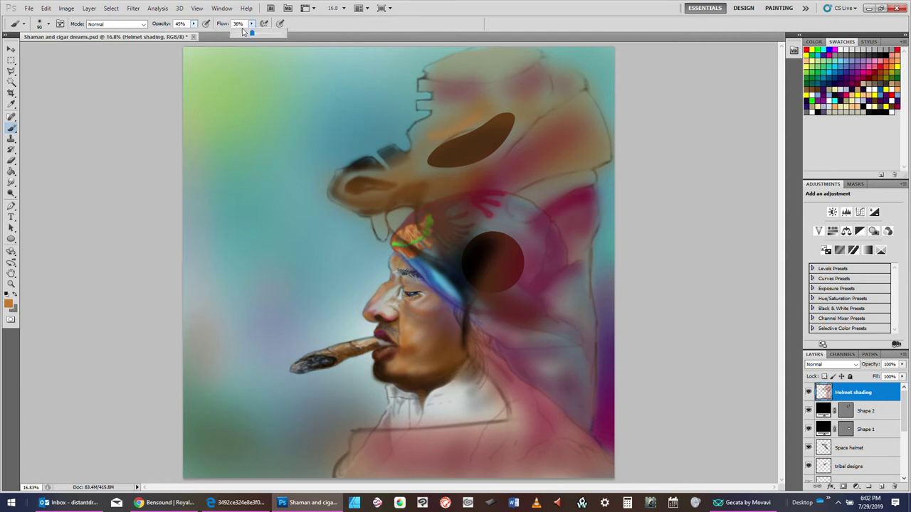
pyautogui.click(243, 34)
pyautogui.press(']')
pyautogui.press(']')
pyautogui.press(']')
pyautogui.press(']')
pyautogui.press(']')
pyautogui.press(']')
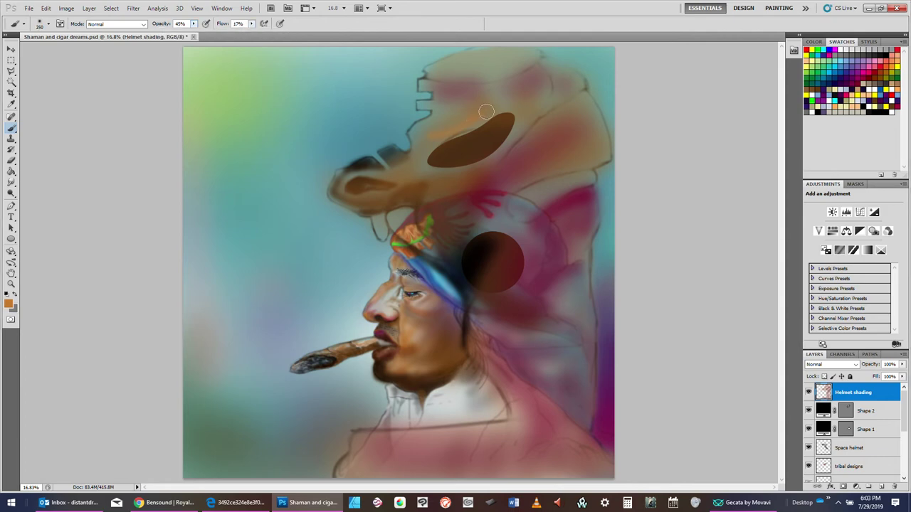
pyautogui.moveTo(444, 124)
pyautogui.mouseDown()
pyautogui.moveTo(491, 105)
pyautogui.moveTo(449, 131)
pyautogui.mouseUp()
# - Spread the orange-brown over the helmet's brow toward its front outline, varying the Brush size up to 700 px
pyautogui.press('[')
pyautogui.press('[')
pyautogui.press(']')
pyautogui.press(']')
pyautogui.press(']')
pyautogui.press(']')
pyautogui.press(']')
pyautogui.press(']')
pyautogui.press(']')
pyautogui.press(']')
pyautogui.press(']')
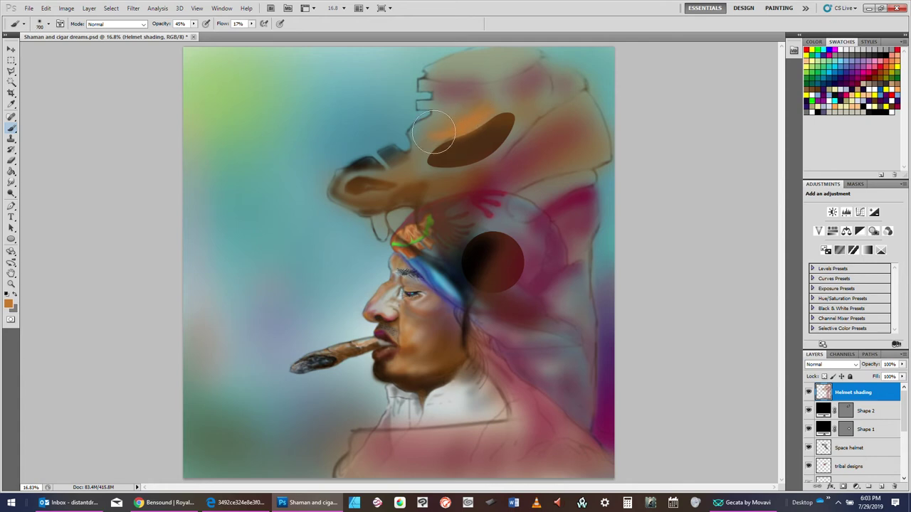
pyautogui.press('[')
pyautogui.press('[')
pyautogui.press('[')
pyautogui.press('[')
pyautogui.press('[')
pyautogui.press('[')
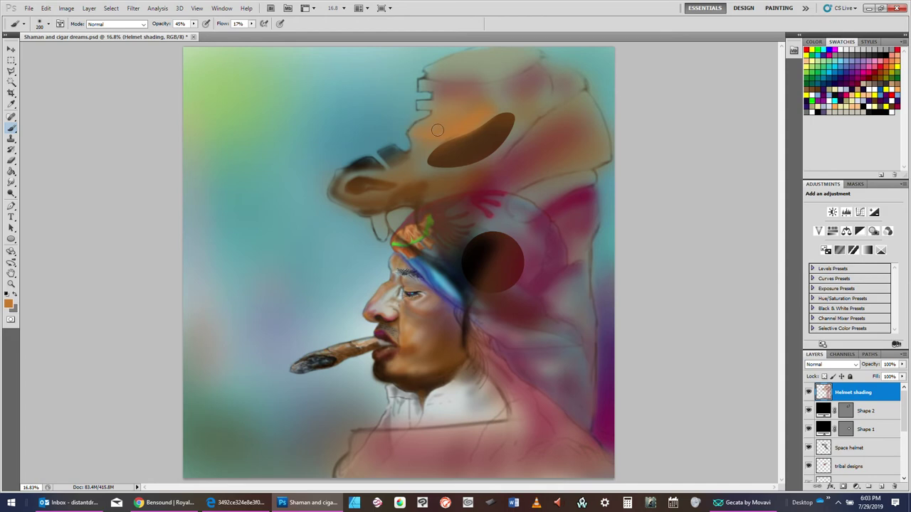
# - Paint orange-brown highlights along the top of the helmet's snout and around its nostril with a smaller Brush
pyautogui.press('[')
pyautogui.press('[')
pyautogui.moveTo(401, 164)
pyautogui.mouseDown()
pyautogui.moveTo(453, 190)
pyautogui.moveTo(460, 184)
pyautogui.moveTo(364, 166)
pyautogui.mouseUp()
pyautogui.press('[')
pyautogui.press('[')
pyautogui.press('[')
pyautogui.press('[')
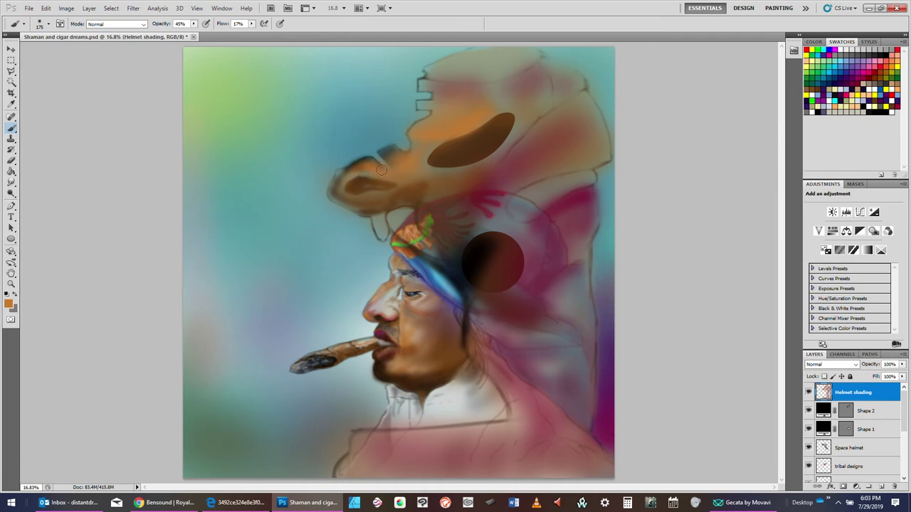
pyautogui.moveTo(403, 194); pyautogui.dragTo(395, 200)
# - Paint orange-brown behind the snout and over the rounded area above the black circle, enlarging the Brush to 600 px
pyautogui.press(']')
pyautogui.press(']')
pyautogui.press(']')
pyautogui.press(']')
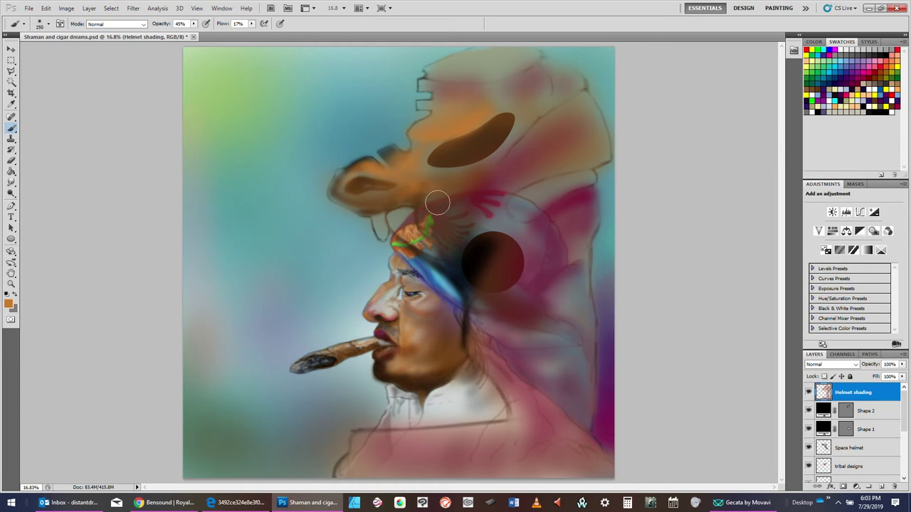
pyautogui.press('[')
pyautogui.press('[')
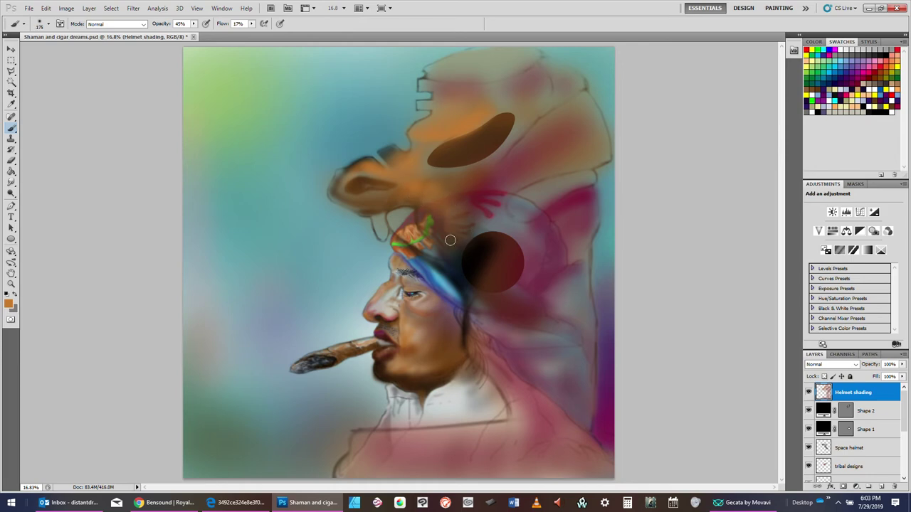
pyautogui.press(']')
pyautogui.press(']')
pyautogui.press(']')
pyautogui.press(']')
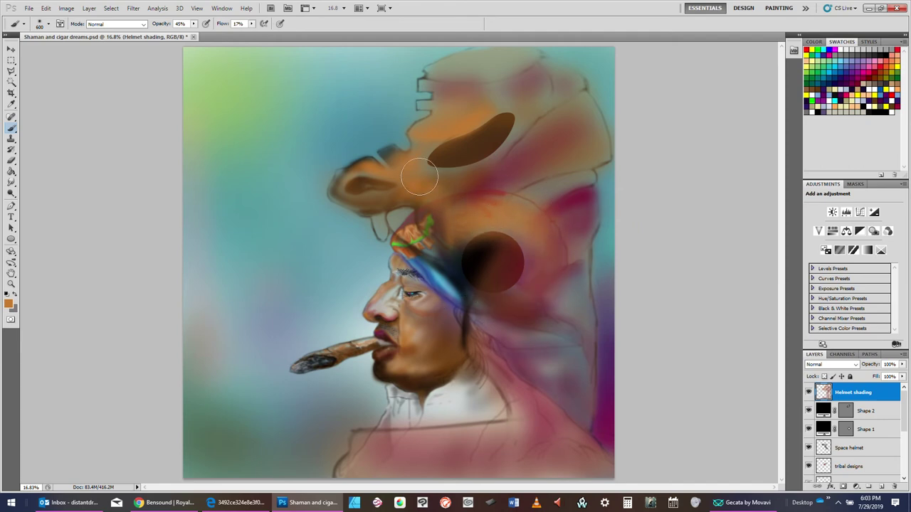
# - Reduce the Brush to 200 px and paint orange-brown along the front edge of the black circle
pyautogui.press('[')
pyautogui.press('[')
pyautogui.press('[')
pyautogui.press('[')
pyautogui.press('[')
pyautogui.press('[')
pyautogui.moveTo(451, 254); pyautogui.dragTo(455, 267)
pyautogui.moveTo(463, 234)
pyautogui.mouseDown()
pyautogui.moveTo(460, 284)
pyautogui.moveTo(471, 297)
pyautogui.mouseUp()
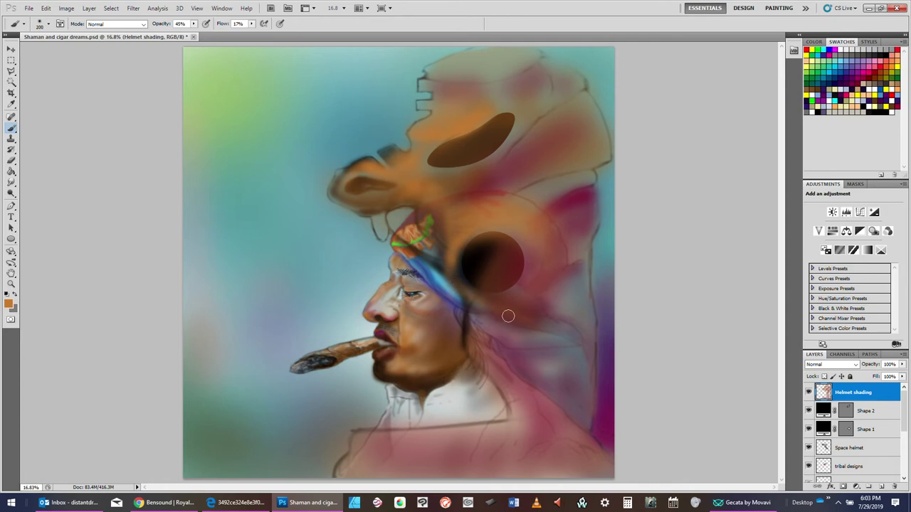
# - Paint soft orange-brown over the helmet area below the black circle with a larger Brush
pyautogui.press(']')
pyautogui.press(']')
pyautogui.press(']')
pyautogui.press(']')
pyautogui.press(']')
pyautogui.press(']')
pyautogui.press(']')
pyautogui.press(']')
pyautogui.press(']')
pyautogui.moveTo(491, 316)
pyautogui.mouseDown()
pyautogui.moveTo(561, 310)
pyautogui.moveTo(500, 328)
pyautogui.moveTo(559, 280)
pyautogui.moveTo(547, 280)
pyautogui.moveTo(545, 318)
pyautogui.moveTo(557, 316)
pyautogui.moveTo(560, 298)
pyautogui.moveTo(504, 329)
pyautogui.moveTo(500, 320)
pyautogui.moveTo(503, 330)
pyautogui.moveTo(503, 294)
pyautogui.mouseUp()
# - Paint orange-brown along the helmet's edge behind the cheek and jaw with a 200 px Brush
pyautogui.press('[')
pyautogui.press('[')
pyautogui.press('[')
pyautogui.press('[')
pyautogui.press('[')
pyautogui.press('[')
pyautogui.press('[')
pyautogui.press('[')
pyautogui.press('[')
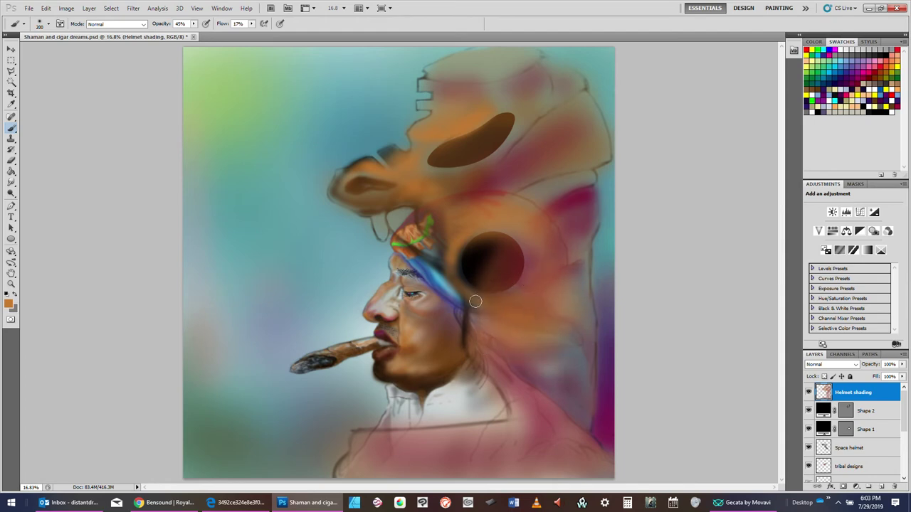
pyautogui.moveTo(469, 322); pyautogui.dragTo(482, 355)
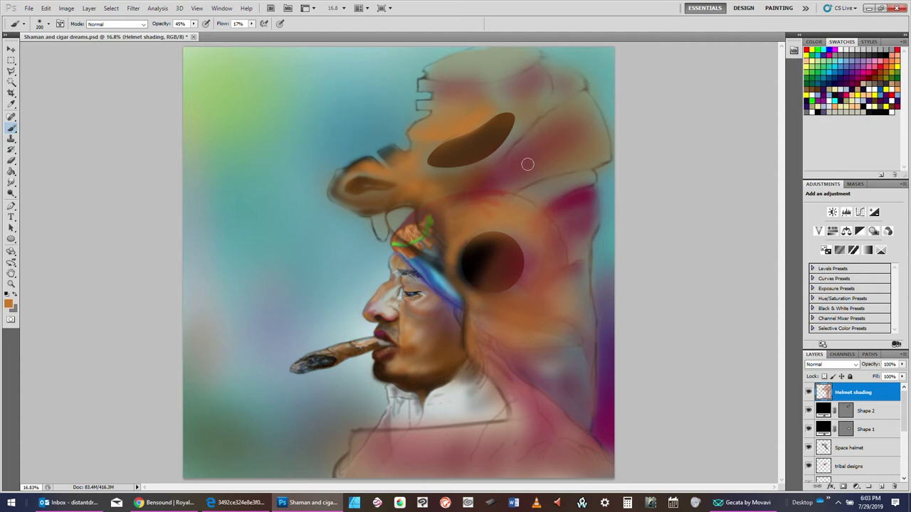
# - Enlarge the Brush to 600 px and spread orange-brown over the helmet's upper back
pyautogui.press(']')
pyautogui.press(']')
pyautogui.press(']')
pyautogui.press(']')
pyautogui.press(']')
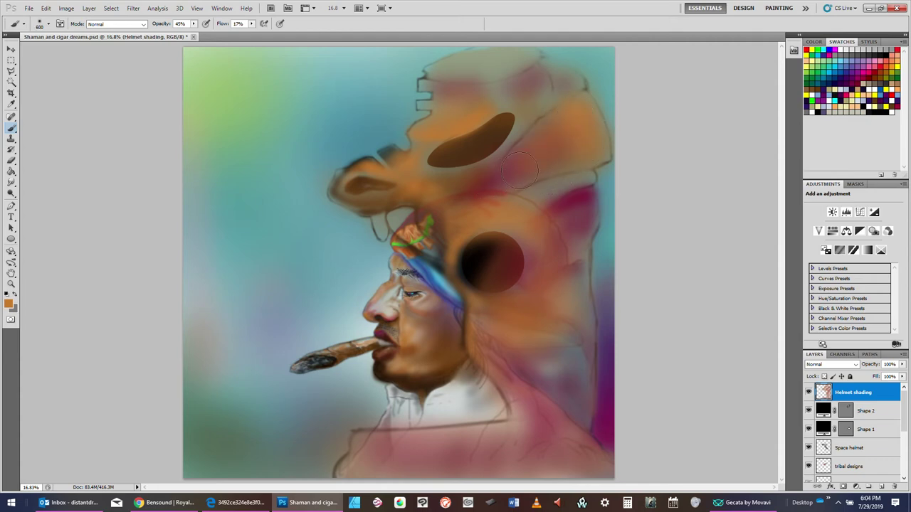
# - Paint orange-brown along the lower rim of the helmet's upper back, varying the Brush size up to 400 px
pyautogui.press('[')
pyautogui.press('[')
pyautogui.press('[')
pyautogui.press('[')
pyautogui.press('[')
pyautogui.press(']')
pyautogui.press(']')
pyautogui.press(']')
pyautogui.press(']')
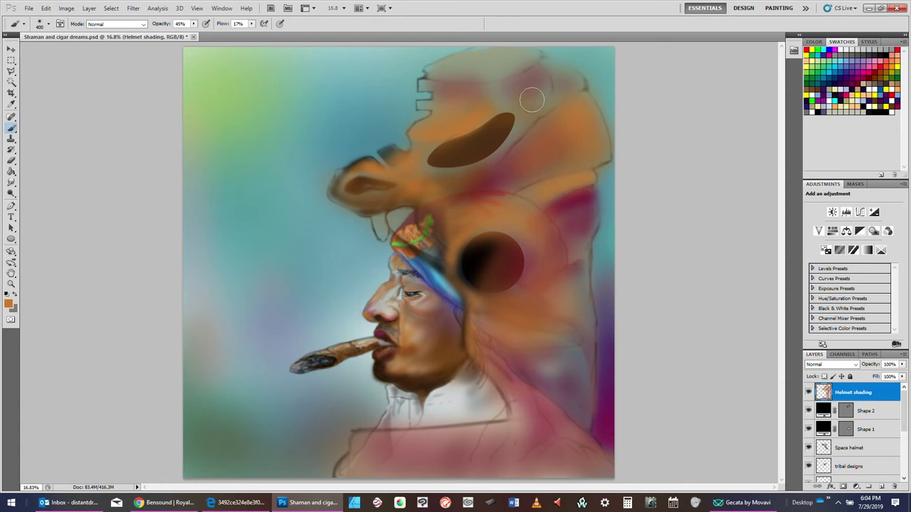
# - Extend the orange-brown into the helmet's top back corner with a 300 px Brush, and enlarge the Brush to 600 px
pyautogui.press('[')
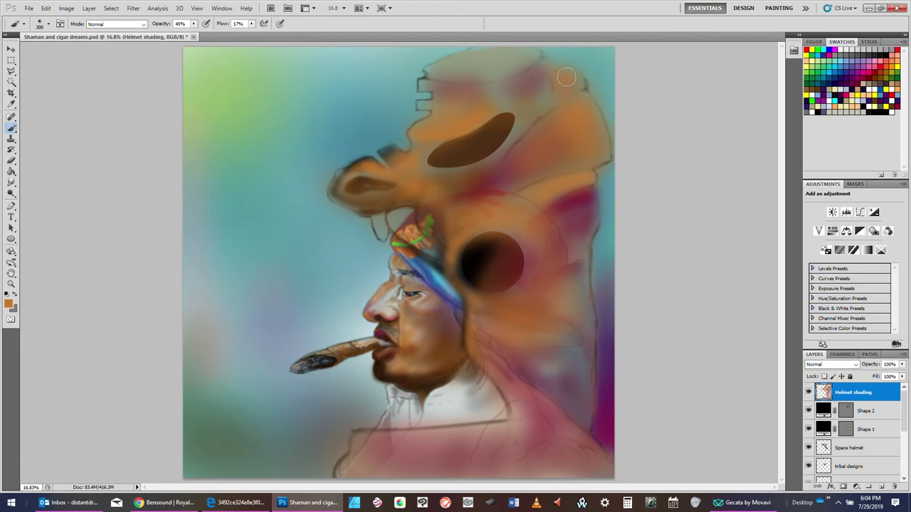
pyautogui.press(']')
pyautogui.press(']')
pyautogui.press(']')
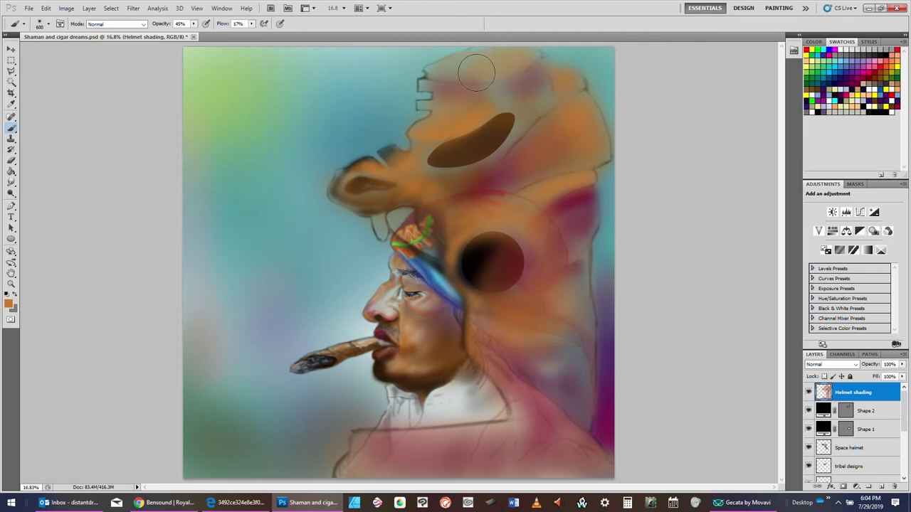
# - Paint orange-brown over the helmet's crown, front notches and the fangs under the snout, reducing the Brush to 100 px
pyautogui.press('[')
pyautogui.press('[')
pyautogui.press('[')
pyautogui.press('[')
pyautogui.press('[')
pyautogui.press('[')
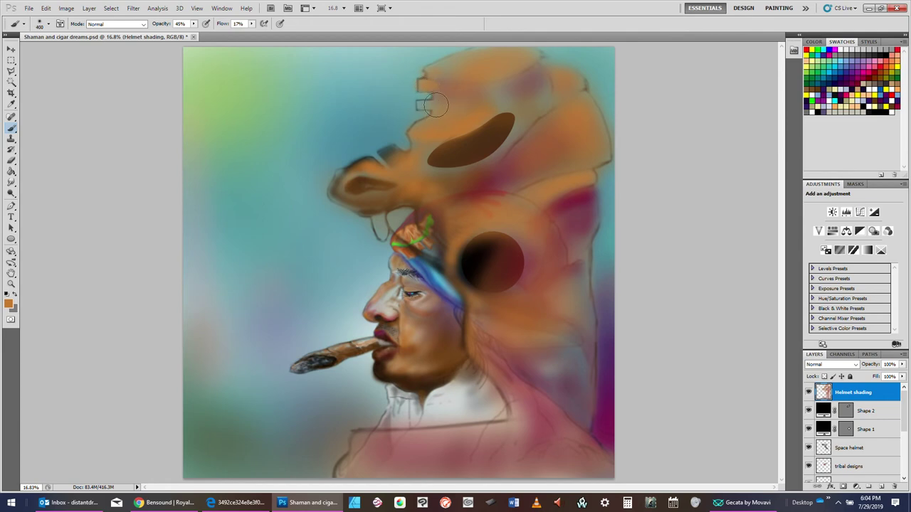
pyautogui.press('[')
pyautogui.press('[')
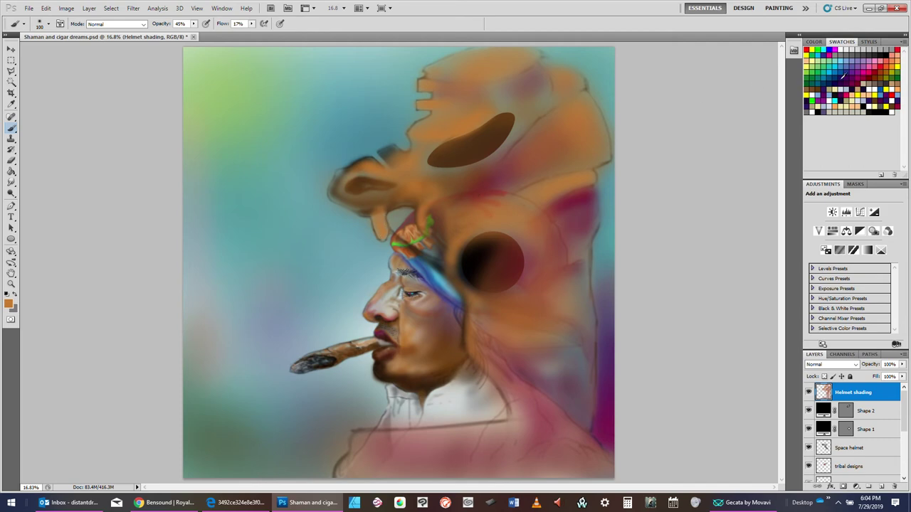
# - Choose a rust-red swatch and paint the cap above the forehead and the area above the black circle, varying the Brush size
pyautogui.click(881, 72)
pyautogui.press(']')
pyautogui.press(']')
pyautogui.press(']')
pyautogui.press(']')
pyautogui.press(']')
pyautogui.press(']')
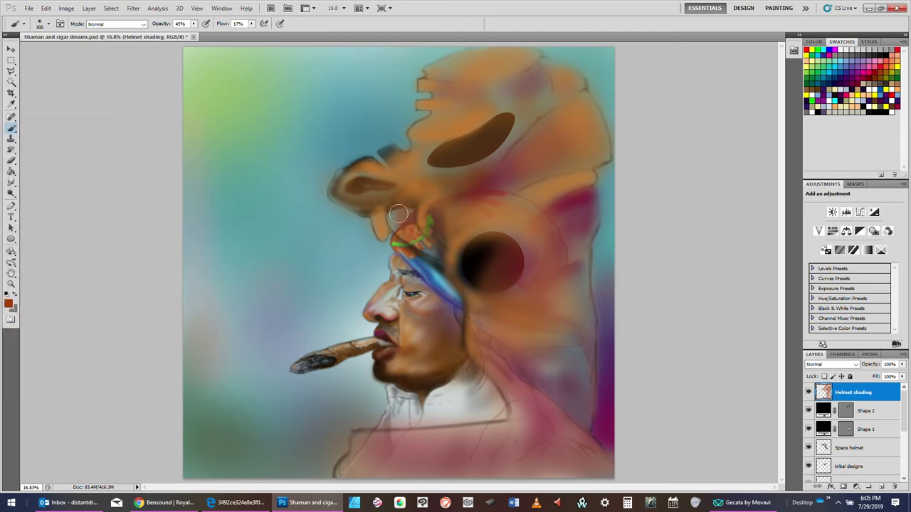
pyautogui.press('[')
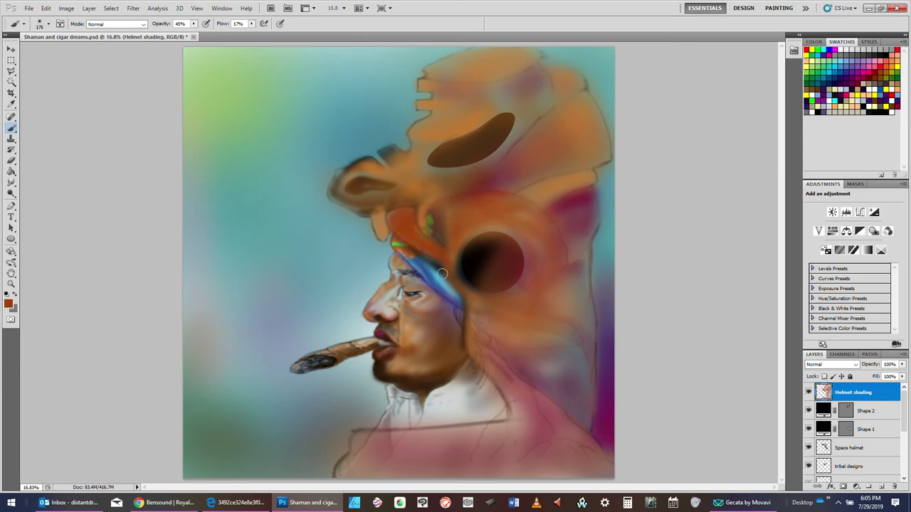
# - Enlarge the Brush to 400 px and paint rust-red behind the black circle and up behind the helmet's eye
pyautogui.press(']')
pyautogui.press(']')
pyautogui.press(']')
pyautogui.press(']')
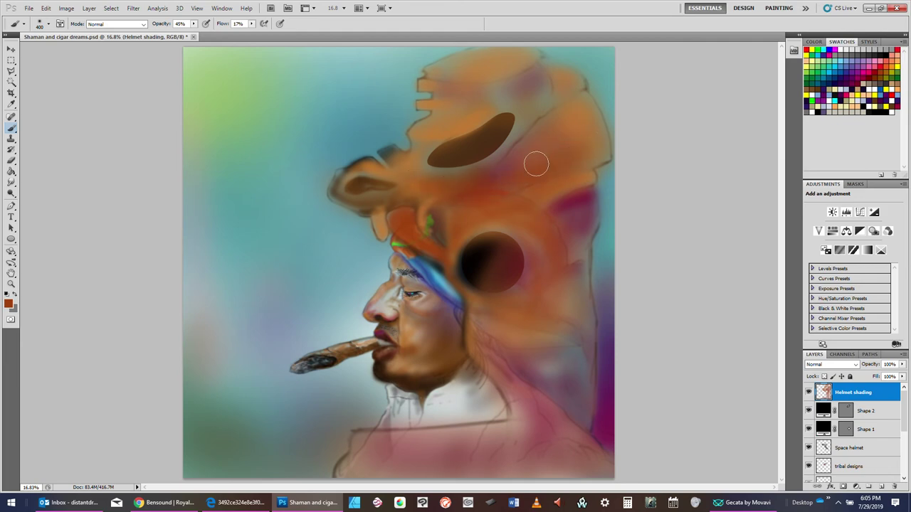
# - Choose a cyan swatch and paint highlights below and behind the helmet's eye, reducing the Brush to 200 px
pyautogui.click(831, 71)
pyautogui.press(']')
pyautogui.press('[')
pyautogui.press('[')
pyautogui.press('[')
pyautogui.press('[')
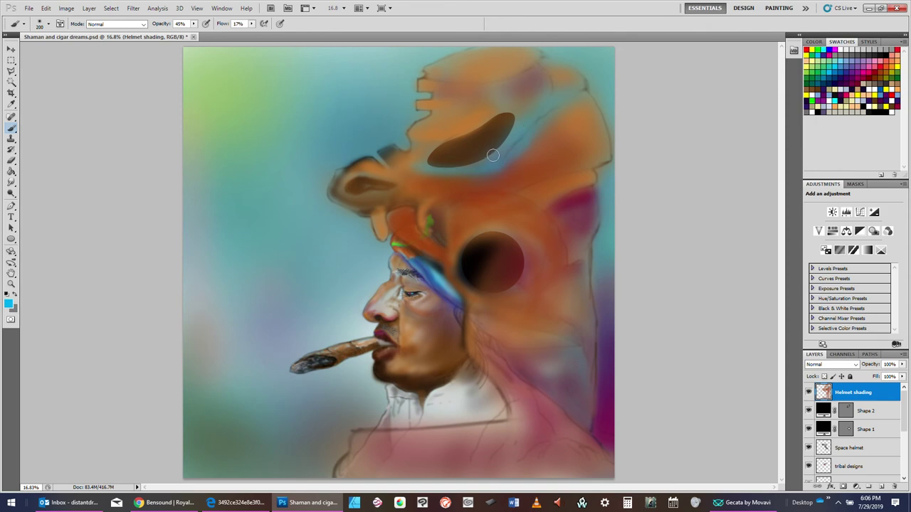
# - Try more cyan below the helmet's eye with a larger Brush, and undo the last two strokes
pyautogui.press(']')
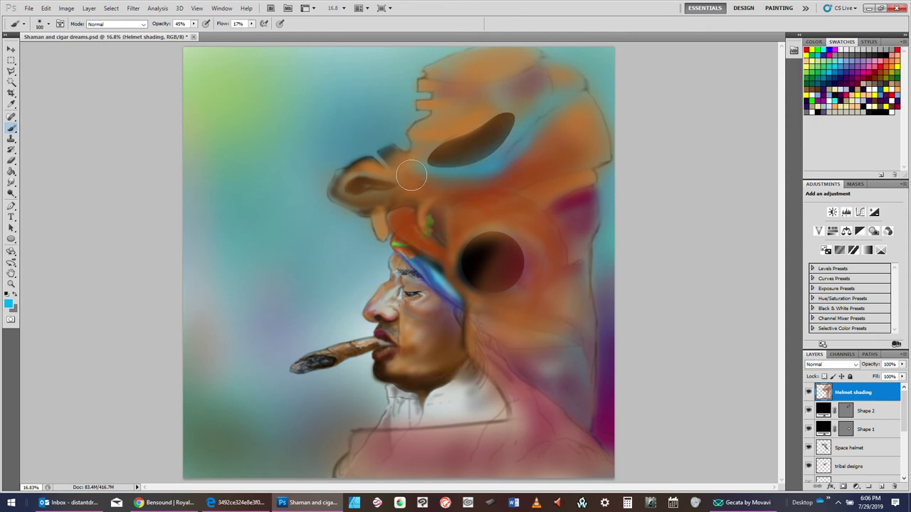
pyautogui.press(']')
pyautogui.click(33, 9)
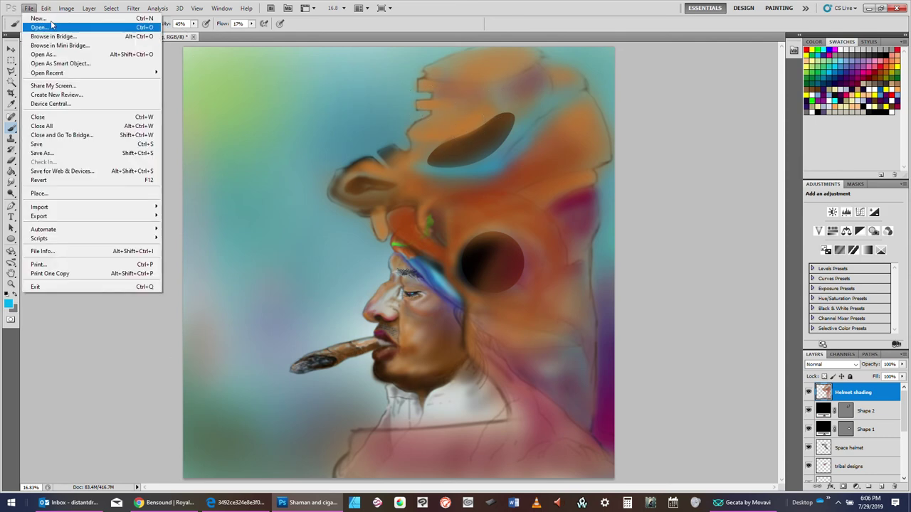
pyautogui.moveTo(47, 10)
pyautogui.click(62, 36)
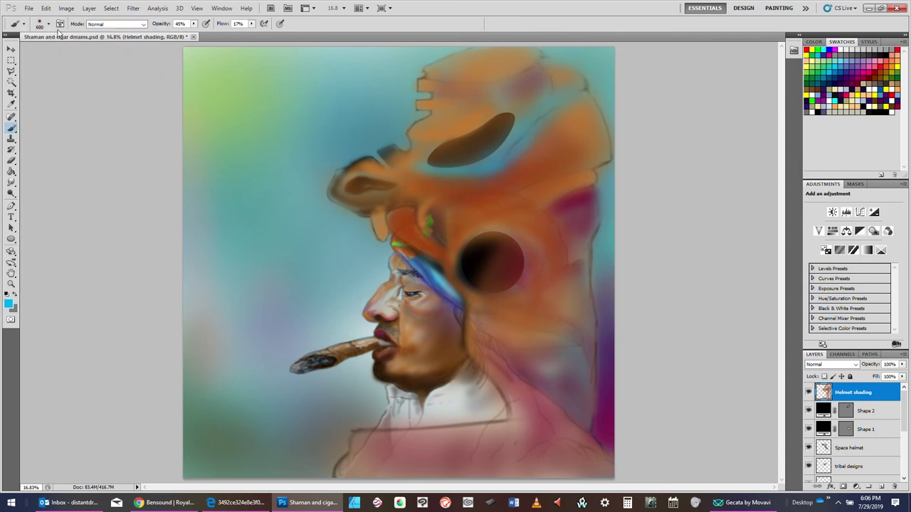
pyautogui.click(45, 8)
pyautogui.click(61, 35)
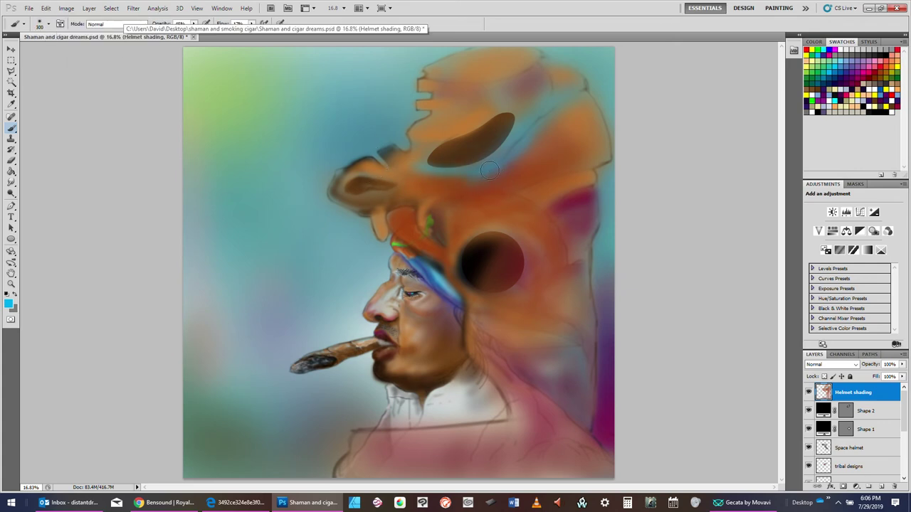
# - Brush cyan from below the helmet's eye onto the snout and around its outline, varying the Brush size
pyautogui.press(']')
pyautogui.press(']')
pyautogui.press(']')
pyautogui.press(']')
pyautogui.press(']')
pyautogui.press('[')
pyautogui.press('[')
pyautogui.press('[')
pyautogui.press('[')
pyautogui.press('[')
pyautogui.moveTo(423, 178); pyautogui.dragTo(461, 182)
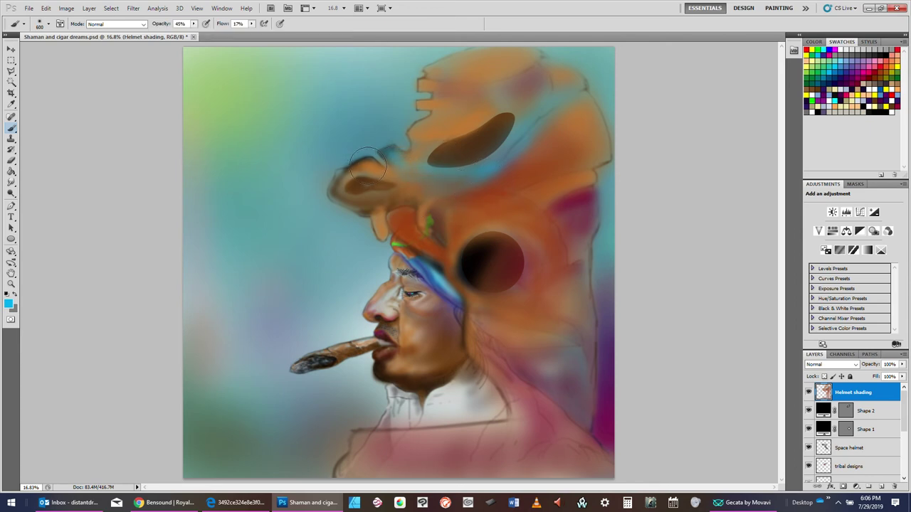
pyautogui.press('[')
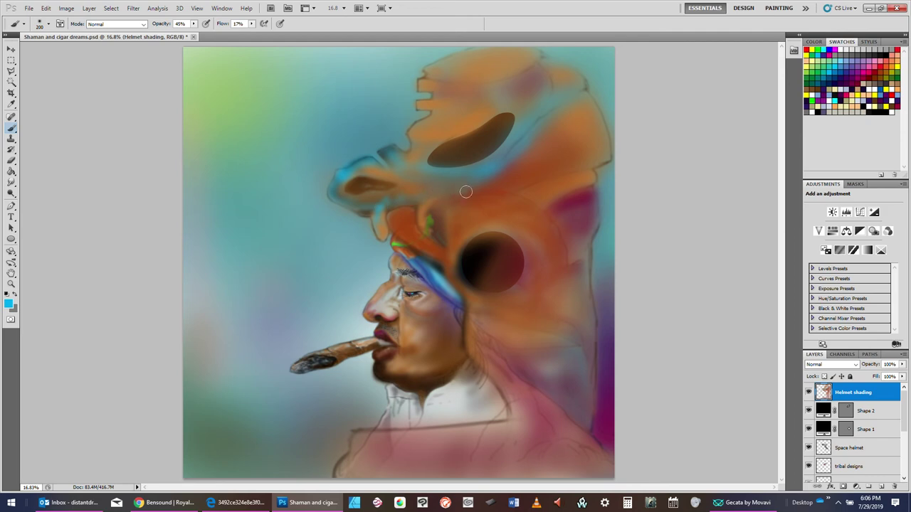
# - Paint cyan accents on the cap above the forehead with a 125 px Brush
pyautogui.press('[')
pyautogui.press('[')
pyautogui.press('[')
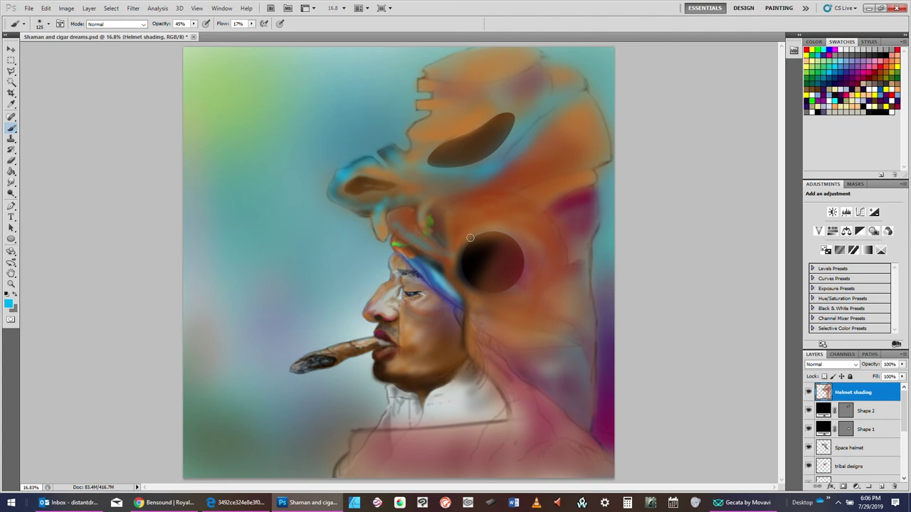
# - Paint a soft cyan glow around the black circle, enlarging the Brush up to 600 px
pyautogui.press('[')
pyautogui.press('[')
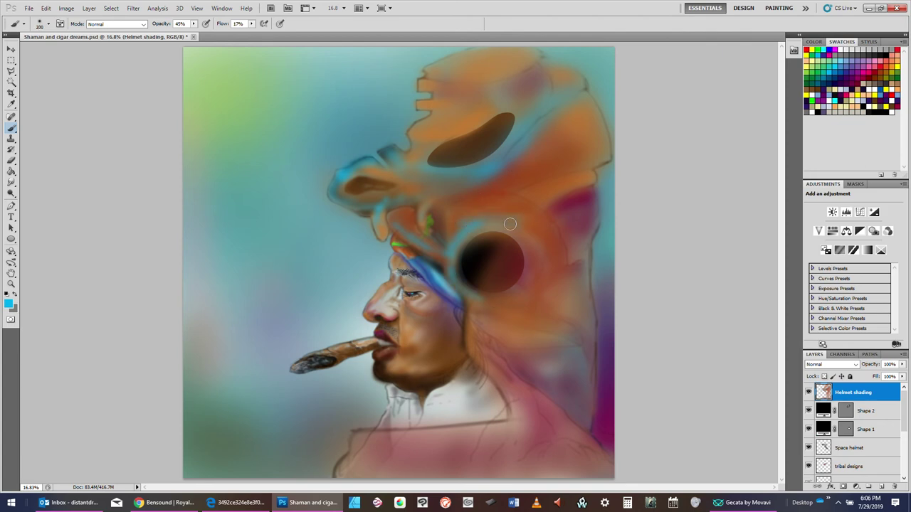
pyautogui.press(']')
pyautogui.press(']')
pyautogui.press(']')
pyautogui.press(']')
pyautogui.press(']')
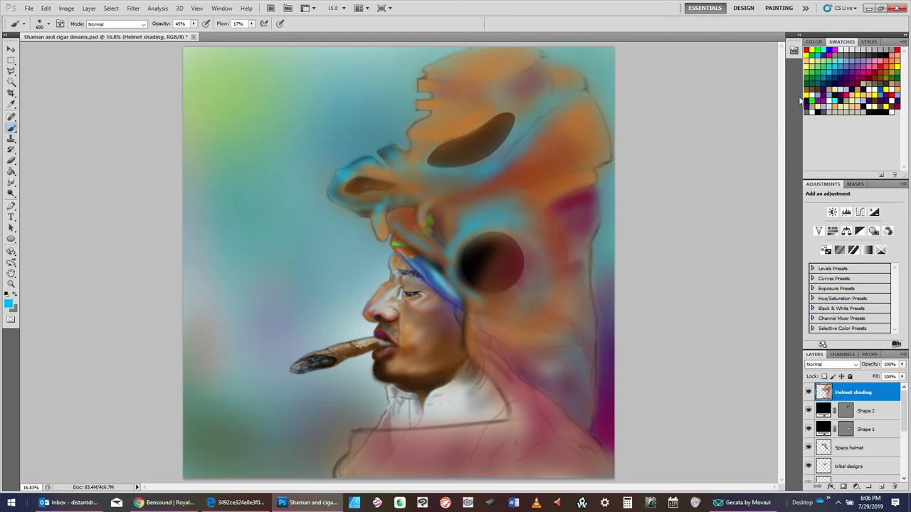
# - Choose a bright red swatch and paint the top of the helmet's crown with a 300 px Brush
pyautogui.click(880, 66)
pyautogui.press('[')
pyautogui.press('[')
pyautogui.press('[')
pyautogui.moveTo(488, 60)
pyautogui.mouseDown()
pyautogui.moveTo(452, 65)
pyautogui.moveTo(506, 52)
pyautogui.moveTo(435, 71)
pyautogui.moveTo(520, 70)
pyautogui.moveTo(496, 56)
pyautogui.moveTo(521, 59)
pyautogui.mouseUp()
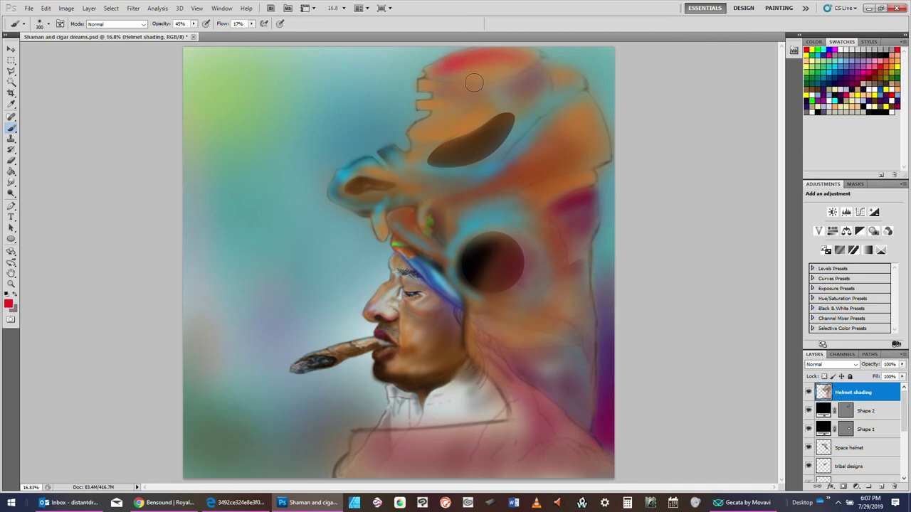
# - Paint red along the helmet's front notches, reducing the Brush to 200 px
pyautogui.press(']')
pyautogui.press(']')
pyautogui.press(']')
pyautogui.press('[')
pyautogui.press('[')
pyautogui.press('[')
pyautogui.press('[')
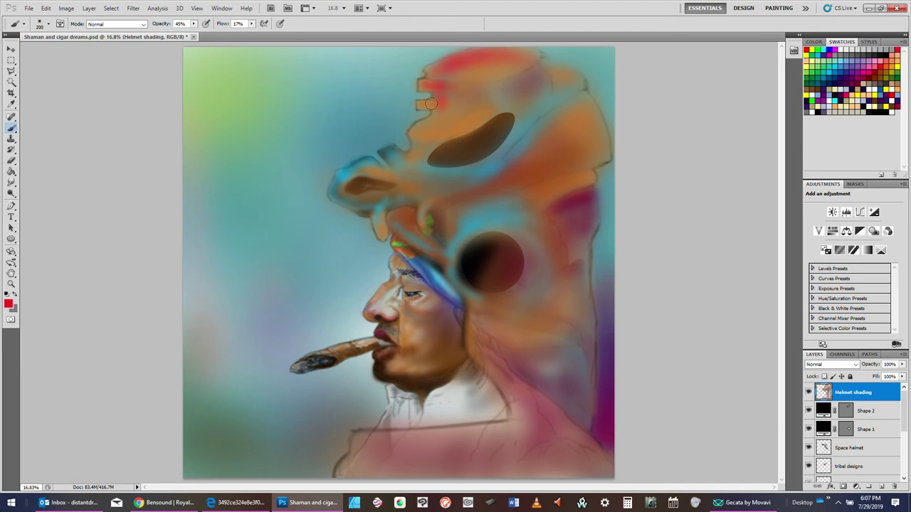
pyautogui.moveTo(430, 104)
pyautogui.mouseDown()
pyautogui.moveTo(454, 112)
pyautogui.moveTo(446, 106)
pyautogui.moveTo(453, 125)
pyautogui.moveTo(455, 115)
pyautogui.moveTo(417, 134)
pyautogui.moveTo(442, 114)
pyautogui.mouseUp()
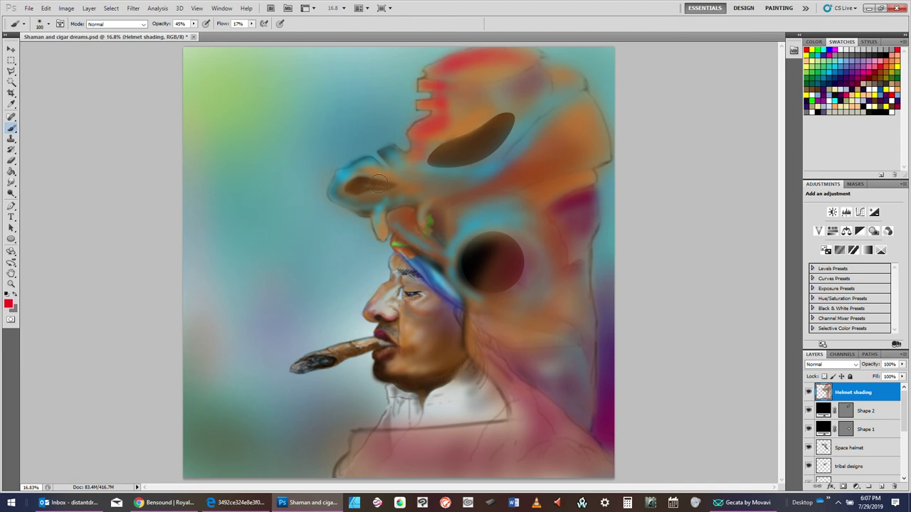
# - Spread red over the crown and down the helmet's back edge, enlarging the Brush to 800 px
pyautogui.press(']')
pyautogui.press(']')
pyautogui.press(']')
pyautogui.press(']')
pyautogui.moveTo(451, 111)
pyautogui.mouseDown()
pyautogui.moveTo(529, 89)
pyautogui.moveTo(461, 90)
pyautogui.moveTo(490, 75)
pyautogui.moveTo(552, 120)
pyautogui.moveTo(539, 97)
pyautogui.moveTo(536, 121)
pyautogui.moveTo(535, 88)
pyautogui.moveTo(491, 151)
pyautogui.moveTo(580, 108)
pyautogui.moveTo(541, 146)
pyautogui.moveTo(580, 106)
pyautogui.moveTo(529, 177)
pyautogui.moveTo(568, 106)
pyautogui.moveTo(517, 195)
pyautogui.moveTo(534, 133)
pyautogui.moveTo(572, 114)
pyautogui.mouseUp()
pyautogui.press('[')
pyautogui.press('[')
pyautogui.press(']')
pyautogui.moveTo(594, 155)
pyautogui.mouseDown()
pyautogui.moveTo(559, 168)
pyautogui.moveTo(569, 203)
pyautogui.moveTo(575, 197)
pyautogui.moveTo(567, 211)
pyautogui.mouseUp()
pyautogui.press(']')
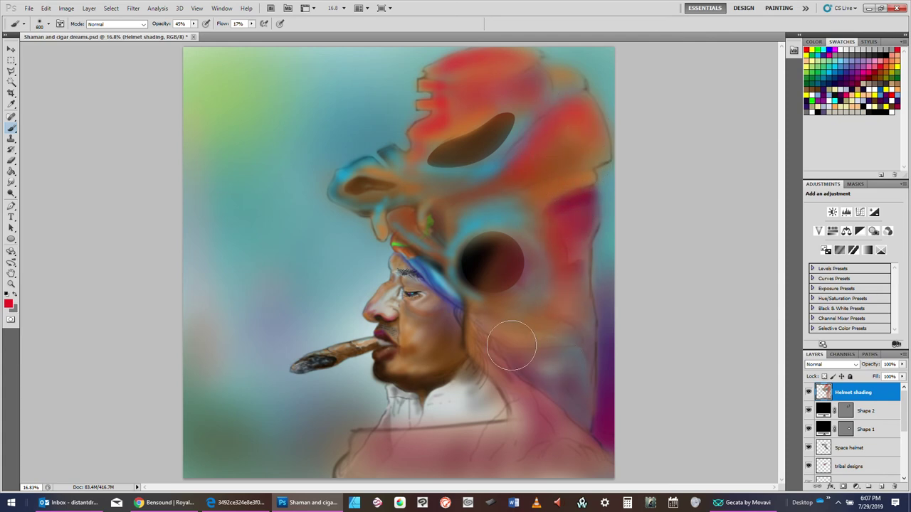
pyautogui.moveTo(524, 301)
pyautogui.mouseDown()
pyautogui.moveTo(568, 243)
pyautogui.moveTo(553, 377)
pyautogui.moveTo(567, 345)
pyautogui.moveTo(548, 419)
pyautogui.moveTo(570, 324)
pyautogui.moveTo(565, 430)
pyautogui.moveTo(578, 371)
pyautogui.moveTo(575, 455)
pyautogui.mouseUp()
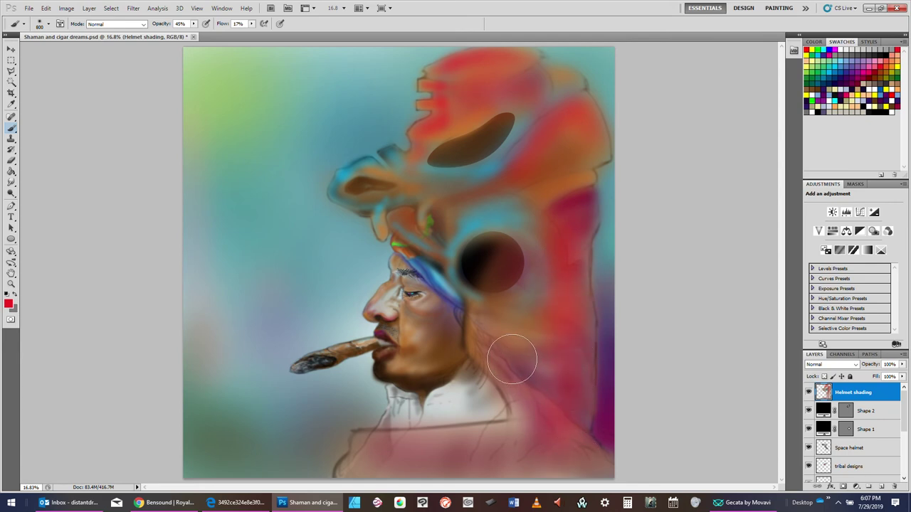
# - Paint red over the shoulders and the helmet's lower back with an 800 px Brush, and save the document
pyautogui.press(']')
pyautogui.press(']')
pyautogui.press(']')
pyautogui.press(']')
pyautogui.press(']')
pyautogui.press('[')
pyautogui.press('[')
pyautogui.press('[')
pyautogui.press('[')
pyautogui.press('[')
pyautogui.moveTo(515, 356)
pyautogui.mouseDown()
pyautogui.moveTo(496, 345)
pyautogui.moveTo(561, 446)
pyautogui.moveTo(522, 370)
pyautogui.moveTo(538, 439)
pyautogui.moveTo(534, 393)
pyautogui.moveTo(526, 439)
pyautogui.moveTo(493, 453)
pyautogui.moveTo(567, 419)
pyautogui.moveTo(556, 422)
pyautogui.moveTo(576, 471)
pyautogui.moveTo(521, 378)
pyautogui.mouseUp()
pyautogui.moveTo(470, 363)
pyautogui.mouseDown()
pyautogui.moveTo(347, 436)
pyautogui.moveTo(448, 444)
pyautogui.moveTo(365, 450)
pyautogui.moveTo(540, 432)
pyautogui.moveTo(445, 446)
pyautogui.moveTo(481, 444)
pyautogui.moveTo(504, 455)
pyautogui.moveTo(380, 467)
pyautogui.moveTo(429, 456)
pyautogui.moveTo(538, 469)
pyautogui.moveTo(537, 449)
pyautogui.moveTo(607, 462)
pyautogui.mouseUp()
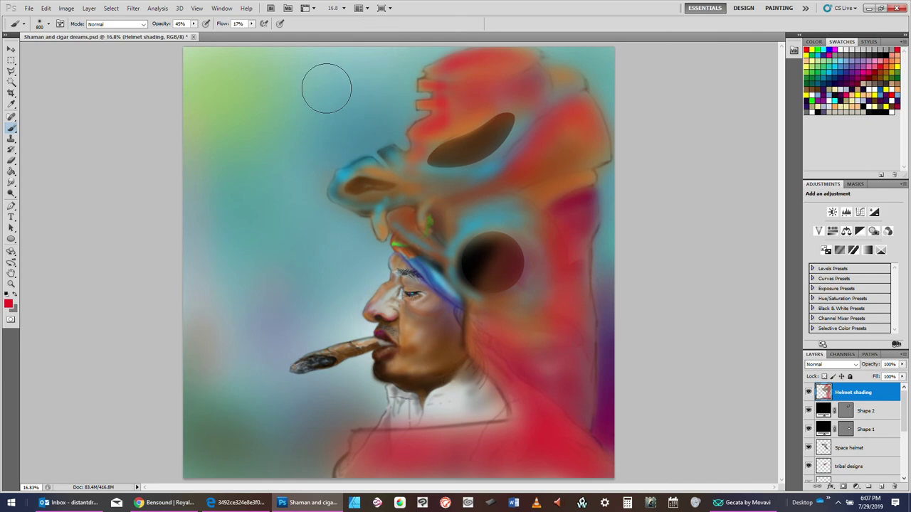
pyautogui.click(28, 8)
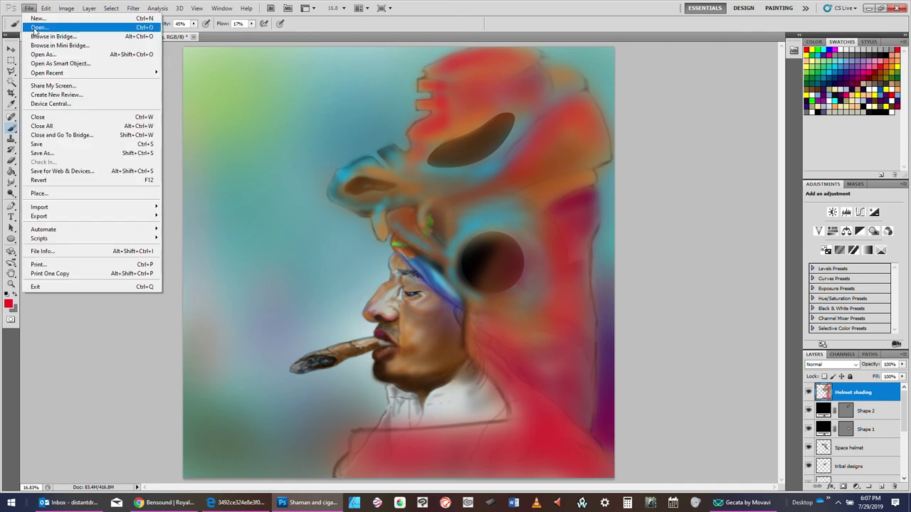
pyautogui.click(80, 145)
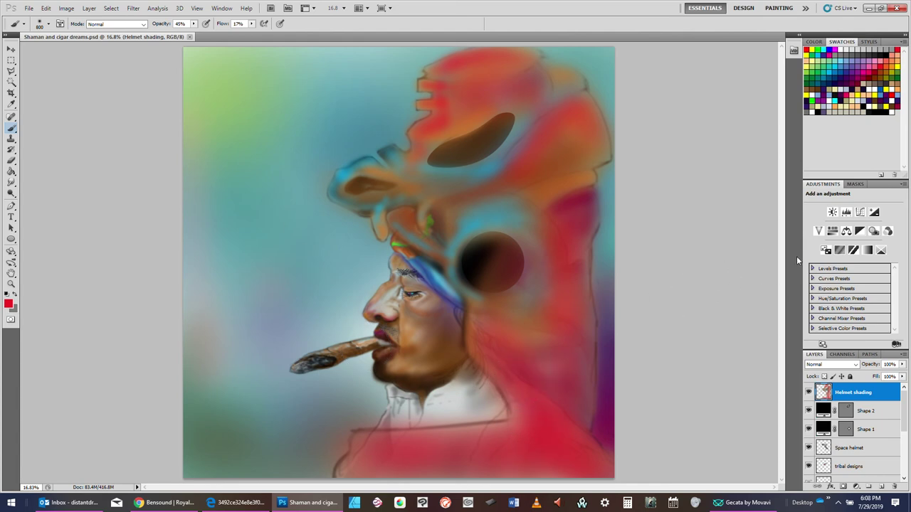
# - Set the Brush size to 700 px and make the Shirt layer active
pyautogui.press(']')
pyautogui.press('[')
pyautogui.press('[')
pyautogui.press('[')
pyautogui.click(810, 92)
pyautogui.moveTo(905, 422); pyautogui.dragTo(907, 466)
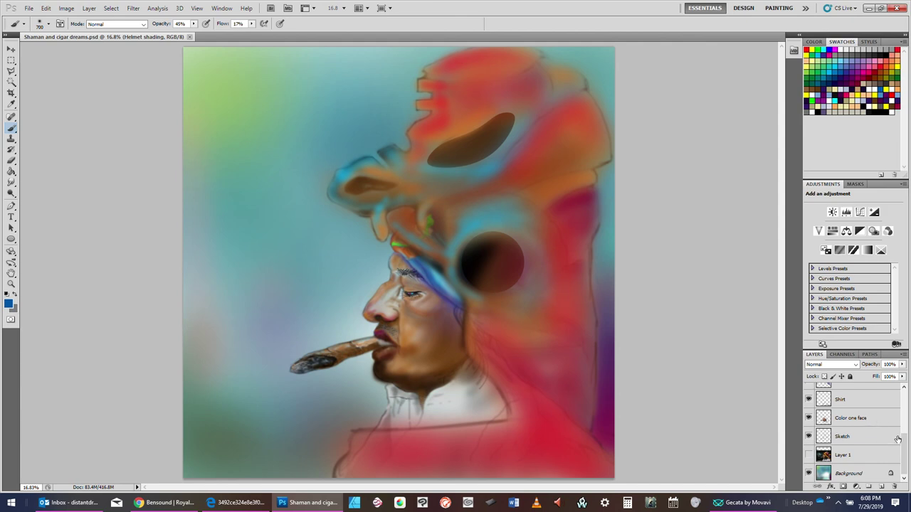
pyautogui.click(875, 397)
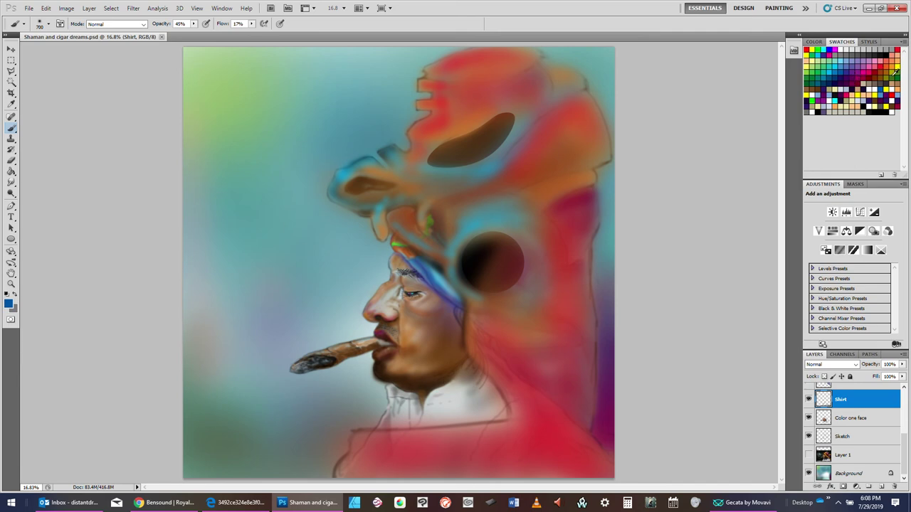
# - Choose a green swatch and paint the collar below the chin, reducing the Brush to 300 px
pyautogui.click(816, 99)
pyautogui.moveTo(483, 398)
pyautogui.mouseDown()
pyautogui.moveTo(475, 396)
pyautogui.moveTo(444, 408)
pyautogui.moveTo(472, 387)
pyautogui.moveTo(434, 416)
pyautogui.moveTo(486, 391)
pyautogui.moveTo(454, 418)
pyautogui.moveTo(504, 402)
pyautogui.moveTo(513, 453)
pyautogui.moveTo(493, 397)
pyautogui.moveTo(506, 438)
pyautogui.moveTo(473, 423)
pyautogui.moveTo(463, 429)
pyautogui.moveTo(464, 414)
pyautogui.moveTo(482, 404)
pyautogui.moveTo(410, 413)
pyautogui.moveTo(392, 396)
pyautogui.moveTo(420, 434)
pyautogui.moveTo(414, 413)
pyautogui.moveTo(397, 437)
pyautogui.moveTo(407, 405)
pyautogui.moveTo(390, 437)
pyautogui.mouseUp()
pyautogui.press('[')
pyautogui.press('[')
pyautogui.press('[')
pyautogui.press('[')
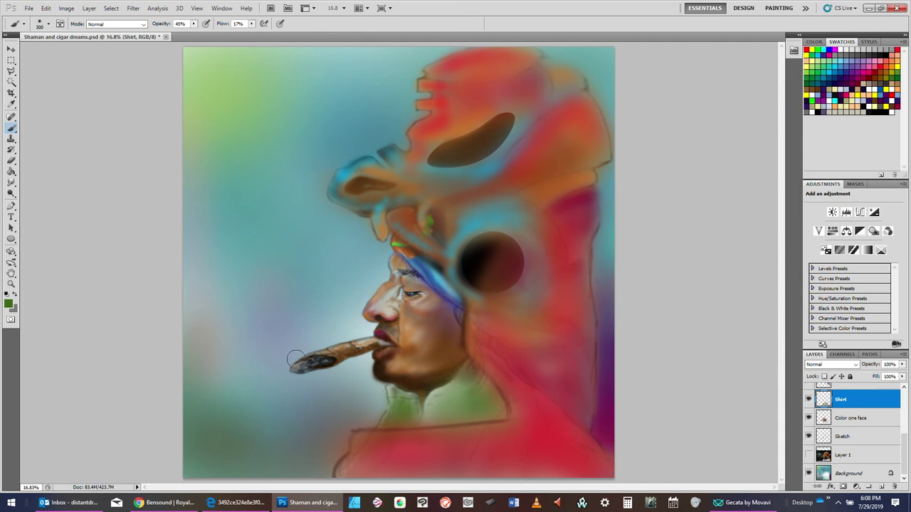
# - Save the layered document with the newly painted green collar
pyautogui.click(47, 9)
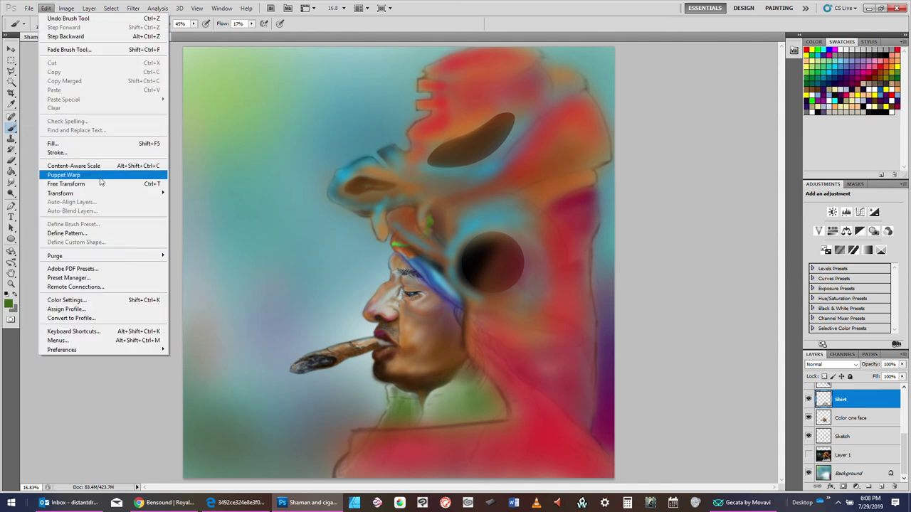
pyautogui.moveTo(29, 8)
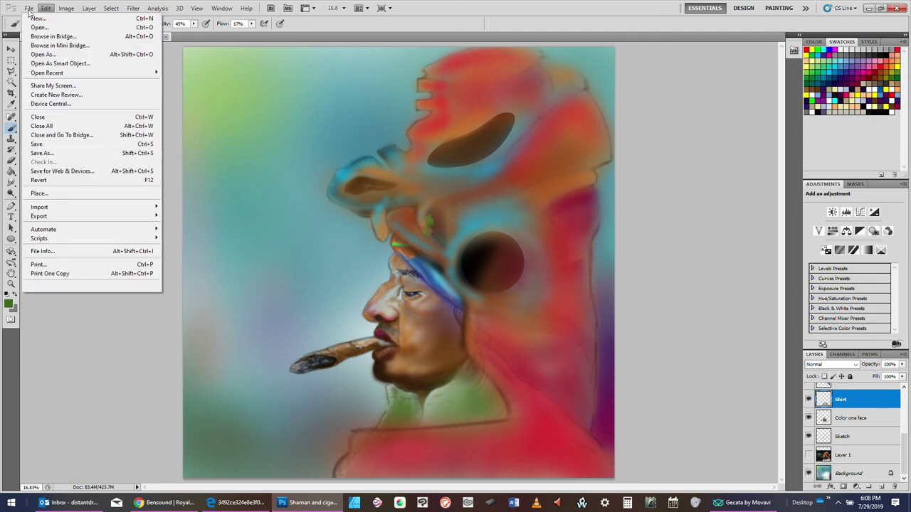
pyautogui.click(57, 145)
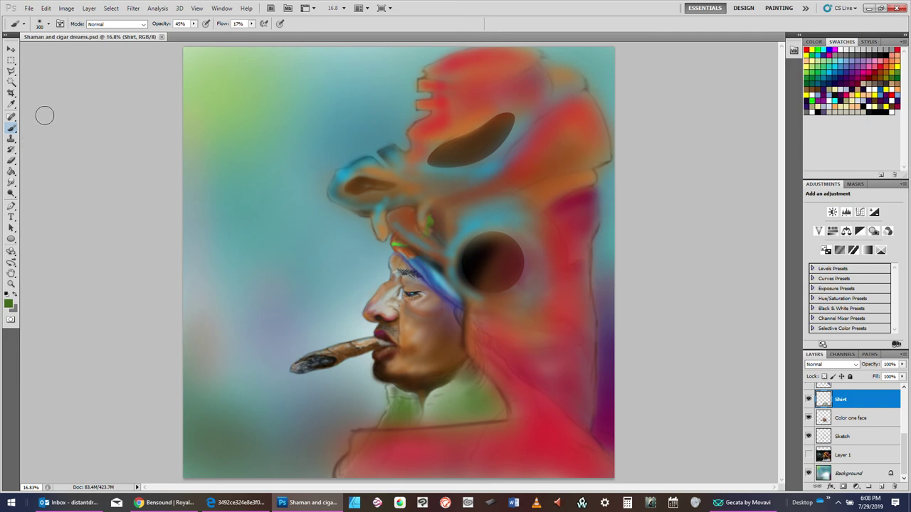
# - Begin saving a separate copy of the painting in JPEG format
pyautogui.click(30, 9)
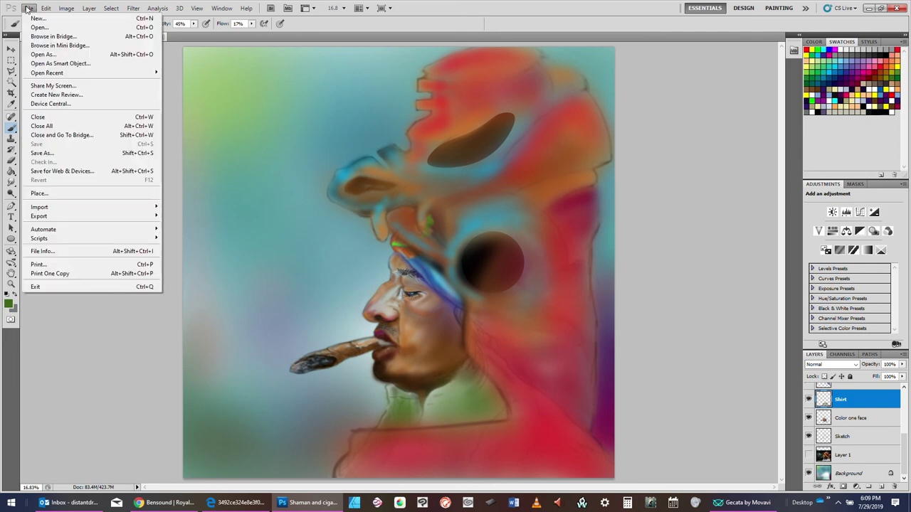
pyautogui.click(73, 153)
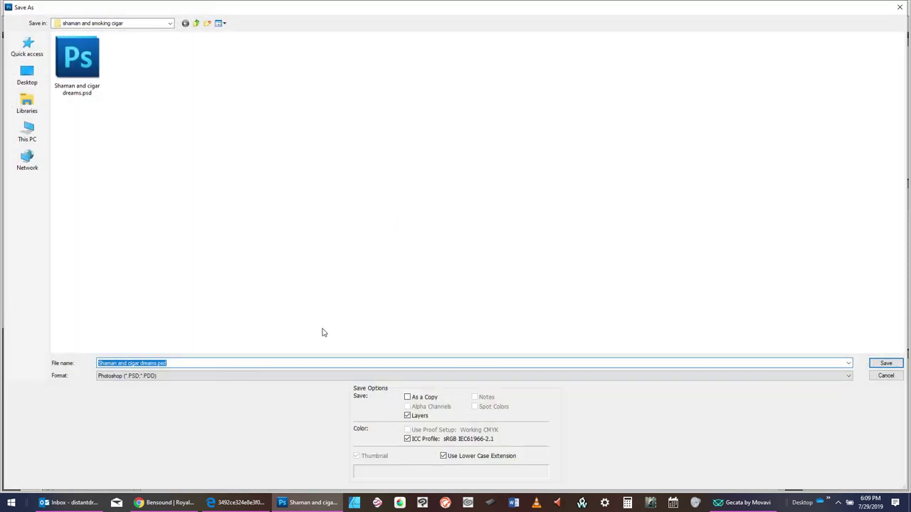
pyautogui.click(848, 378)
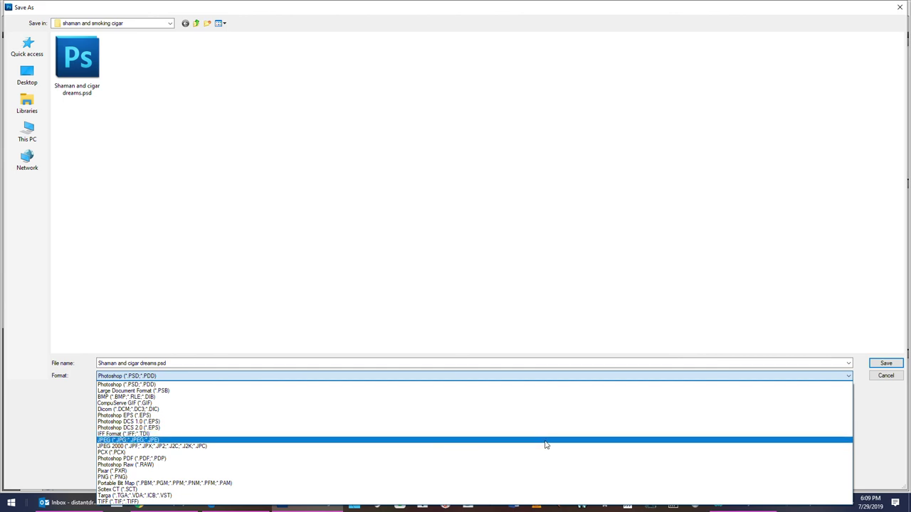
pyautogui.click(545, 441)
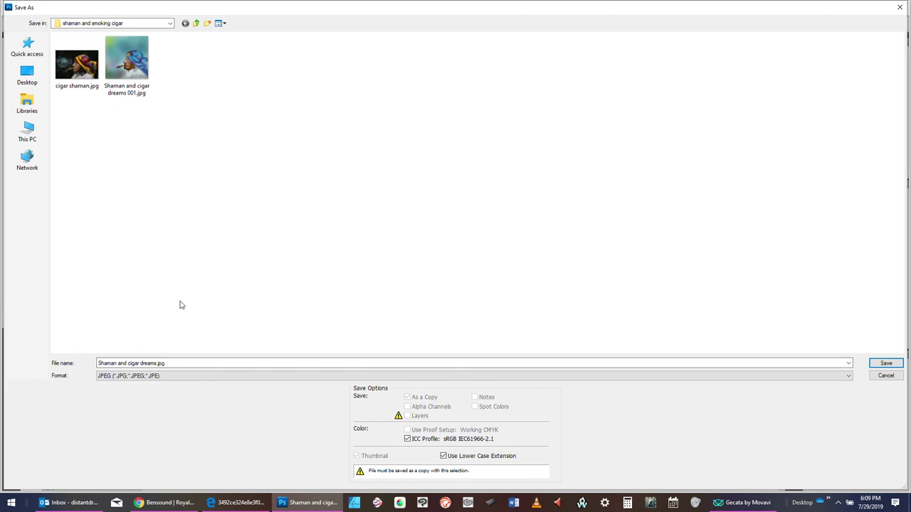
# - Name the JPEG copy "Shaman and cigar dreams 002.jpg", based on the existing 001 file's name, and save it at Maximum quality 12, Progressive
pyautogui.moveTo(144, 99)
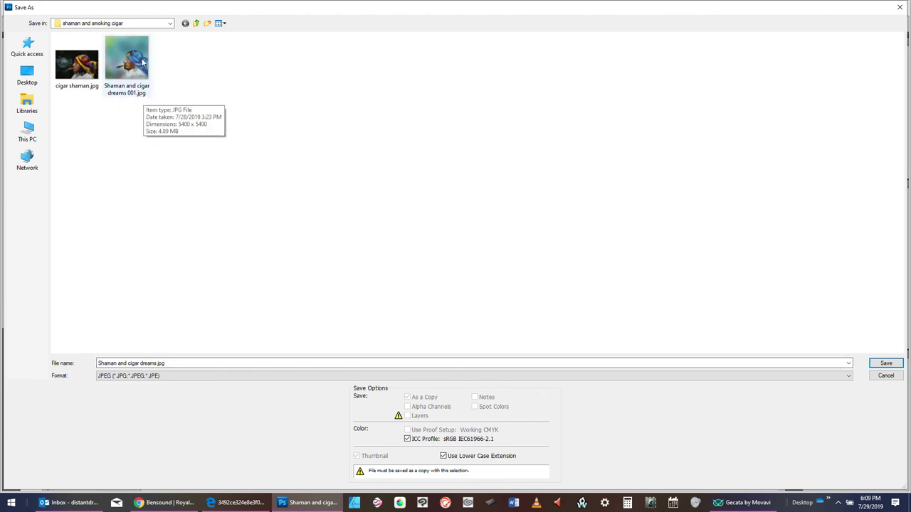
pyautogui.click(143, 63)
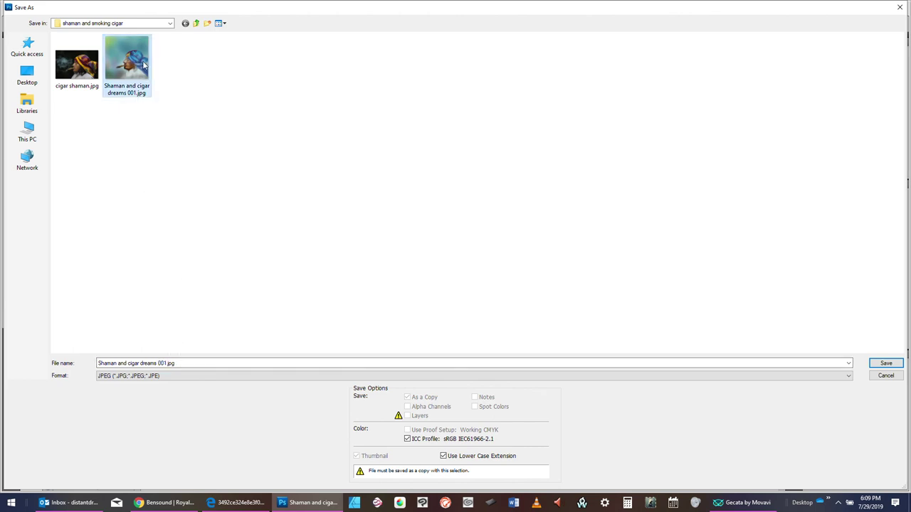
pyautogui.click(162, 362)
pyautogui.click(165, 363)
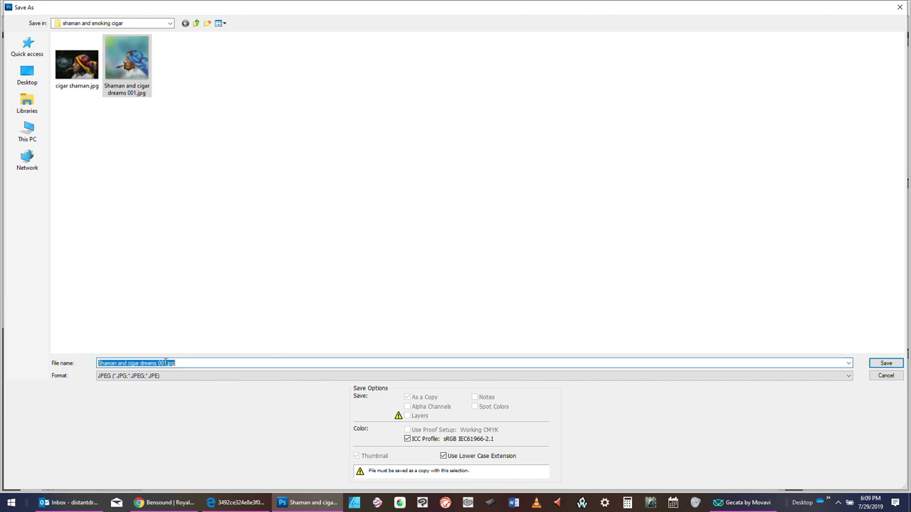
pyautogui.click(163, 363)
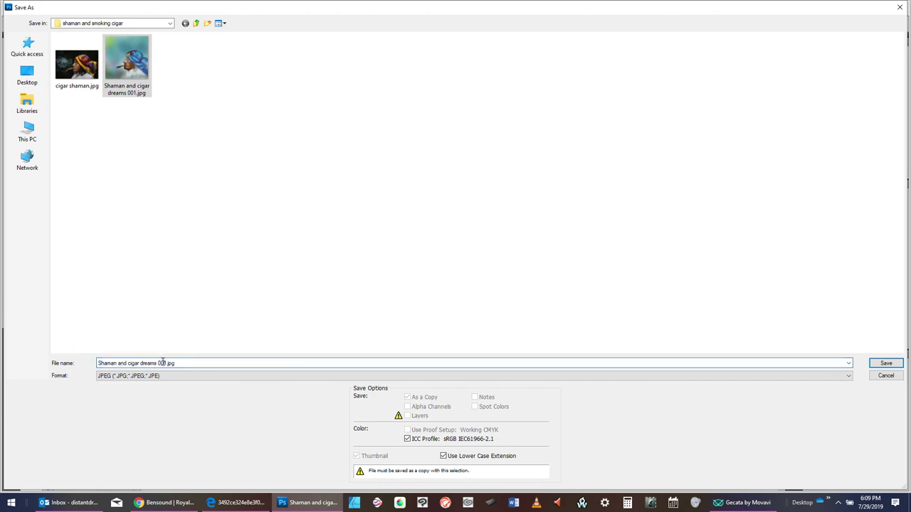
pyautogui.click(127, 362)
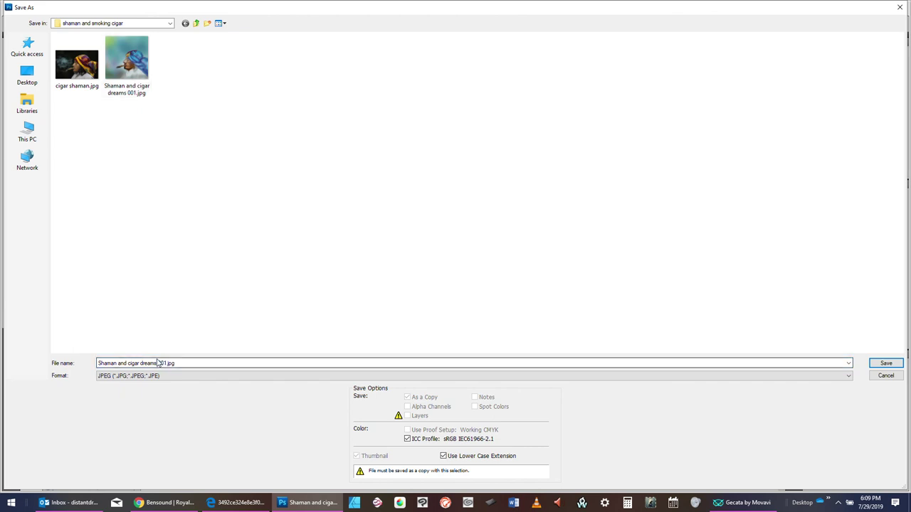
pyautogui.hotkey('ctrl', 'a')
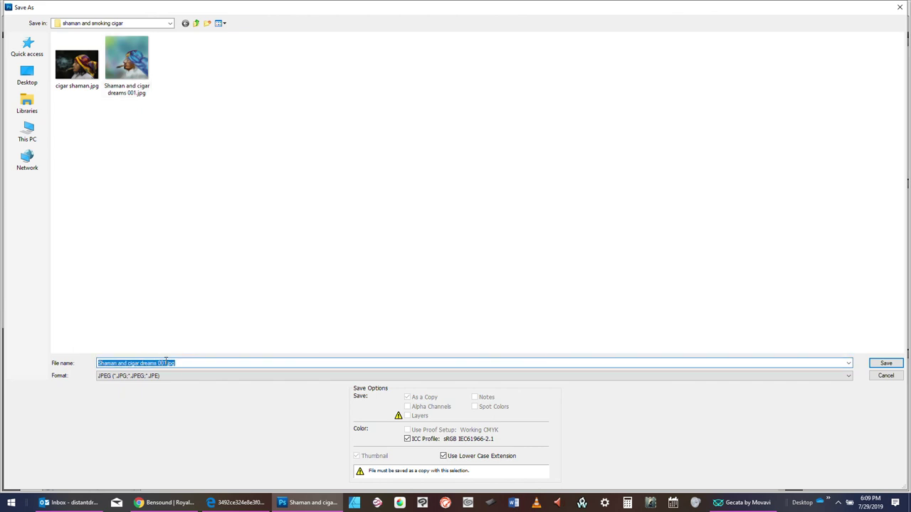
pyautogui.click(164, 362)
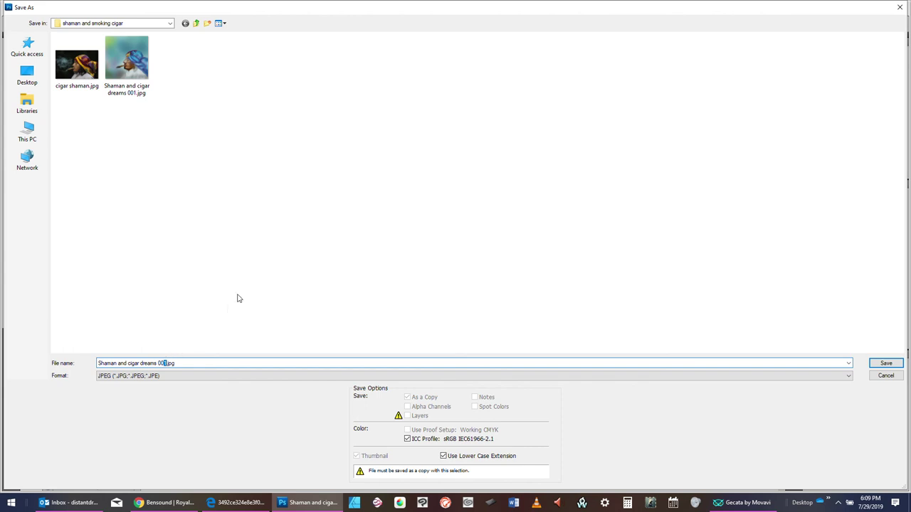
pyautogui.write('2')
pyautogui.click(881, 364)
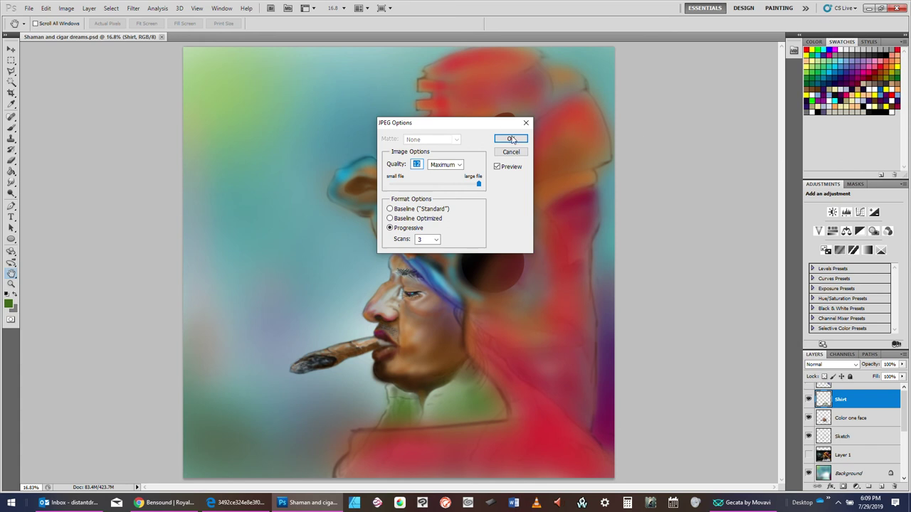
pyautogui.click(511, 140)
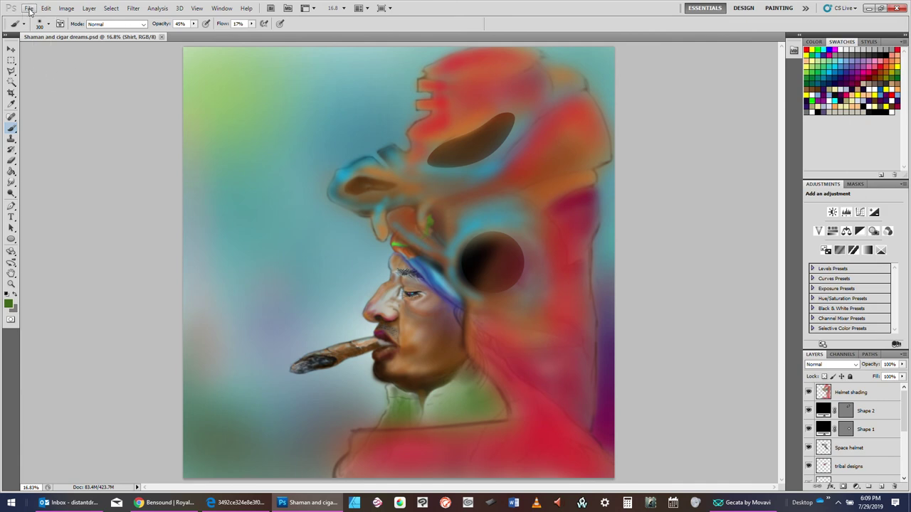
# - Save the layered painting over the existing "Shaman and cigar dreams.psd" in Photoshop format with Maximize Compatibility on
pyautogui.click(29, 9)
pyautogui.click(60, 154)
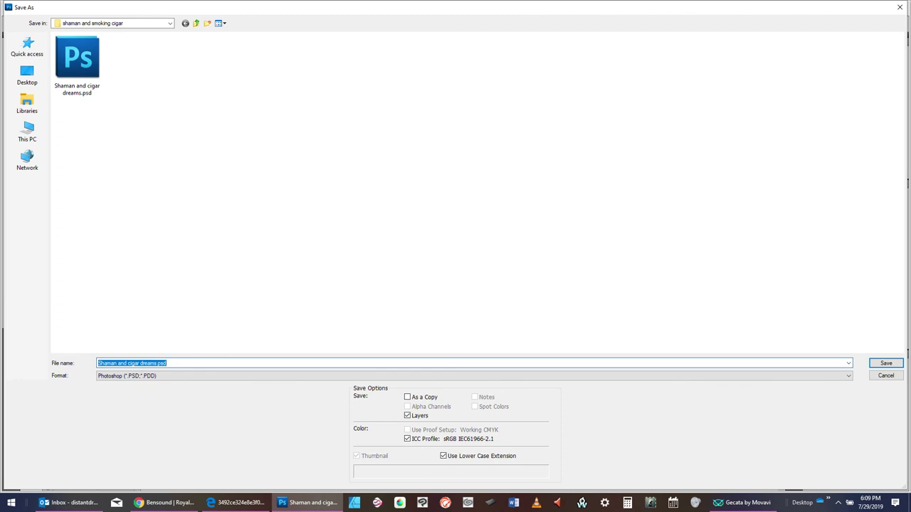
pyautogui.click(886, 363)
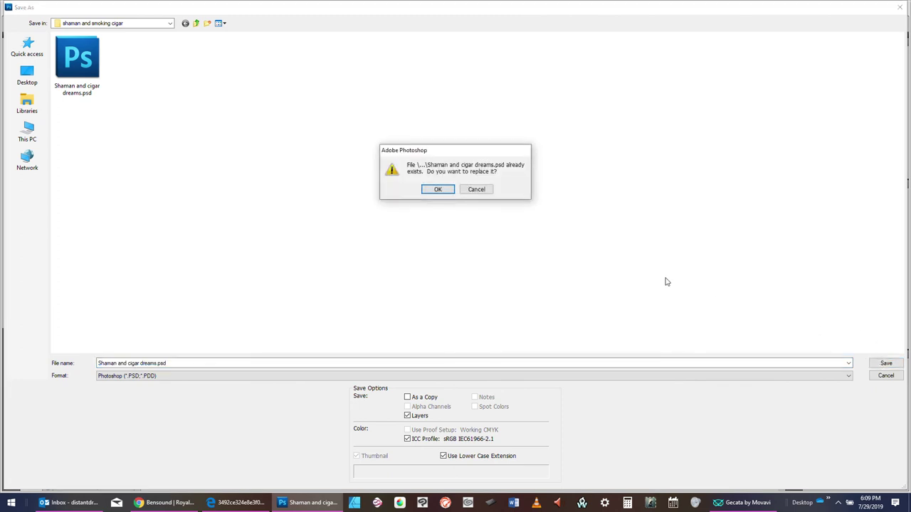
pyautogui.click(439, 192)
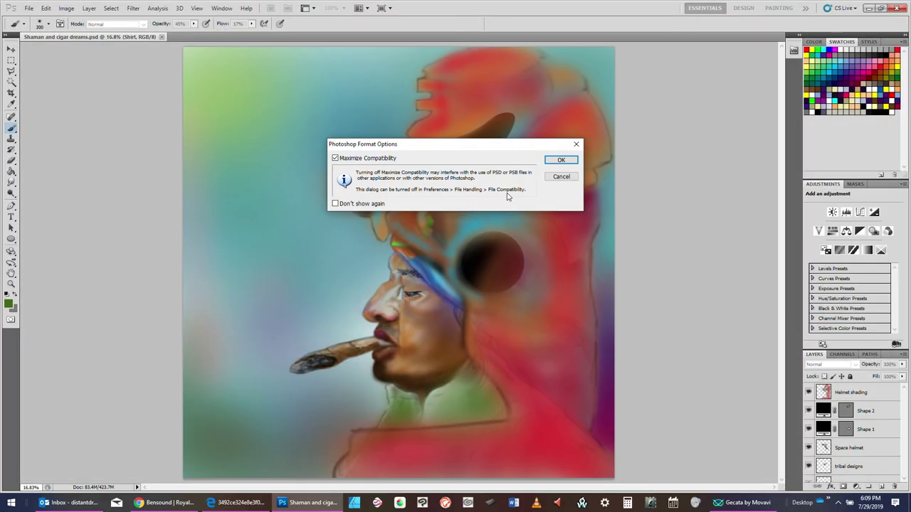
pyautogui.click(562, 160)
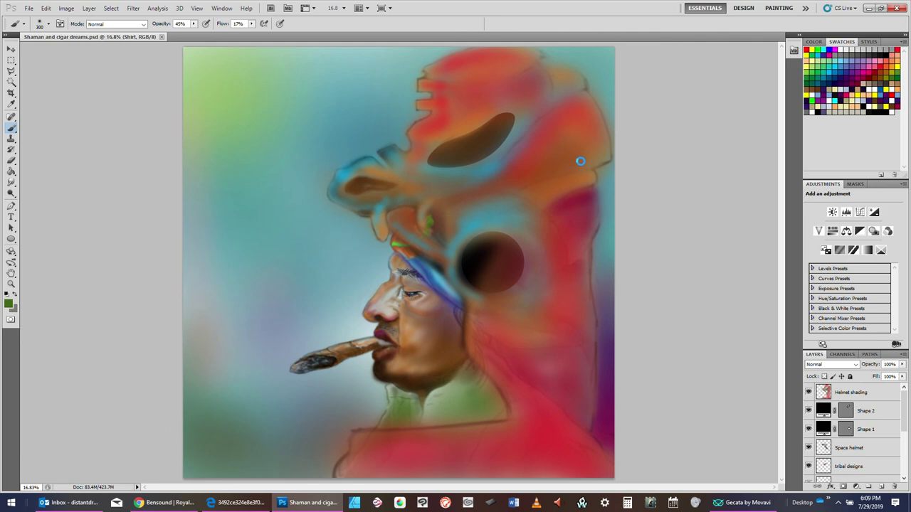